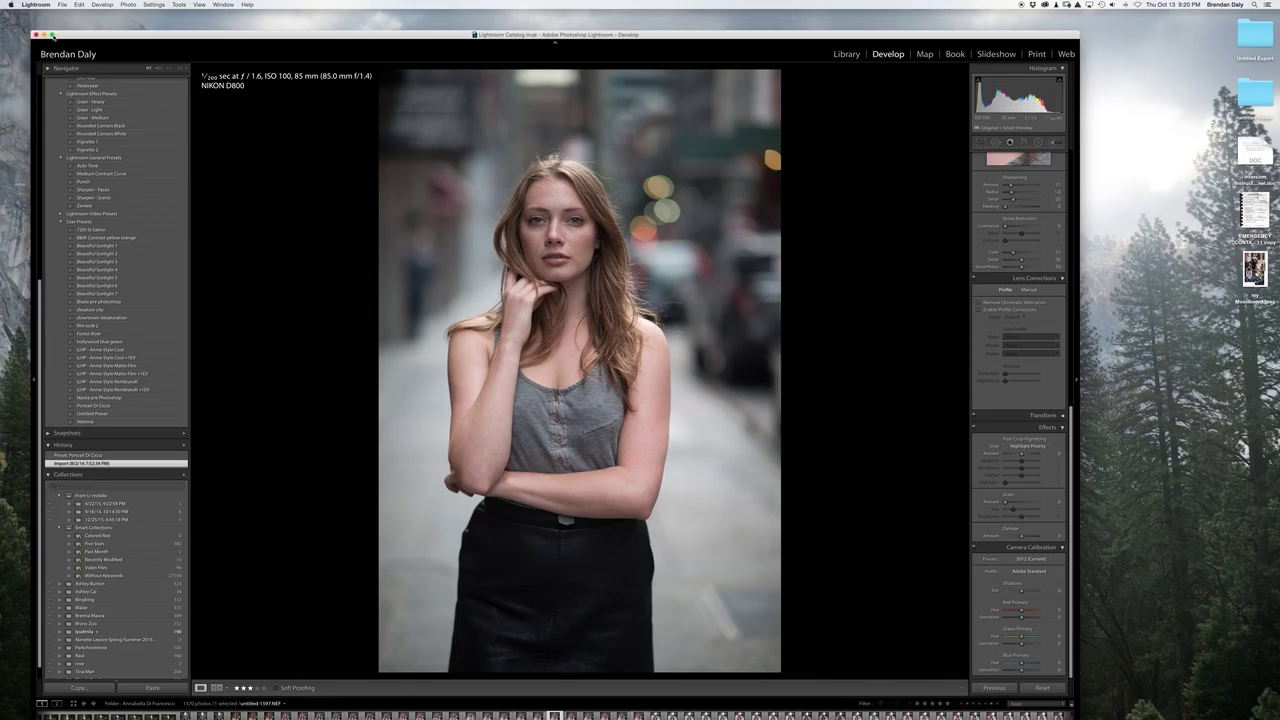
- Enlarge the window to fill the screen and lower the portrait's contrast to −12 in the basic adjustments
left_click(53, 35)
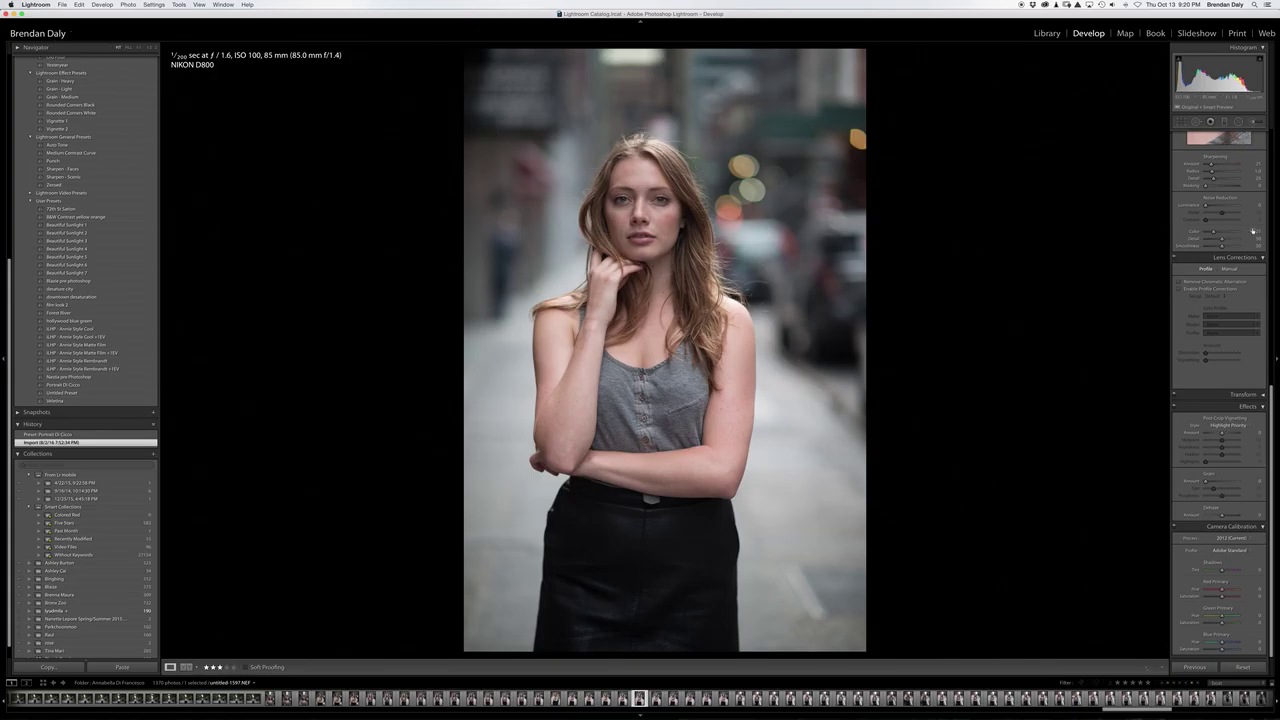
scroll(1217, 198, "up", 10)
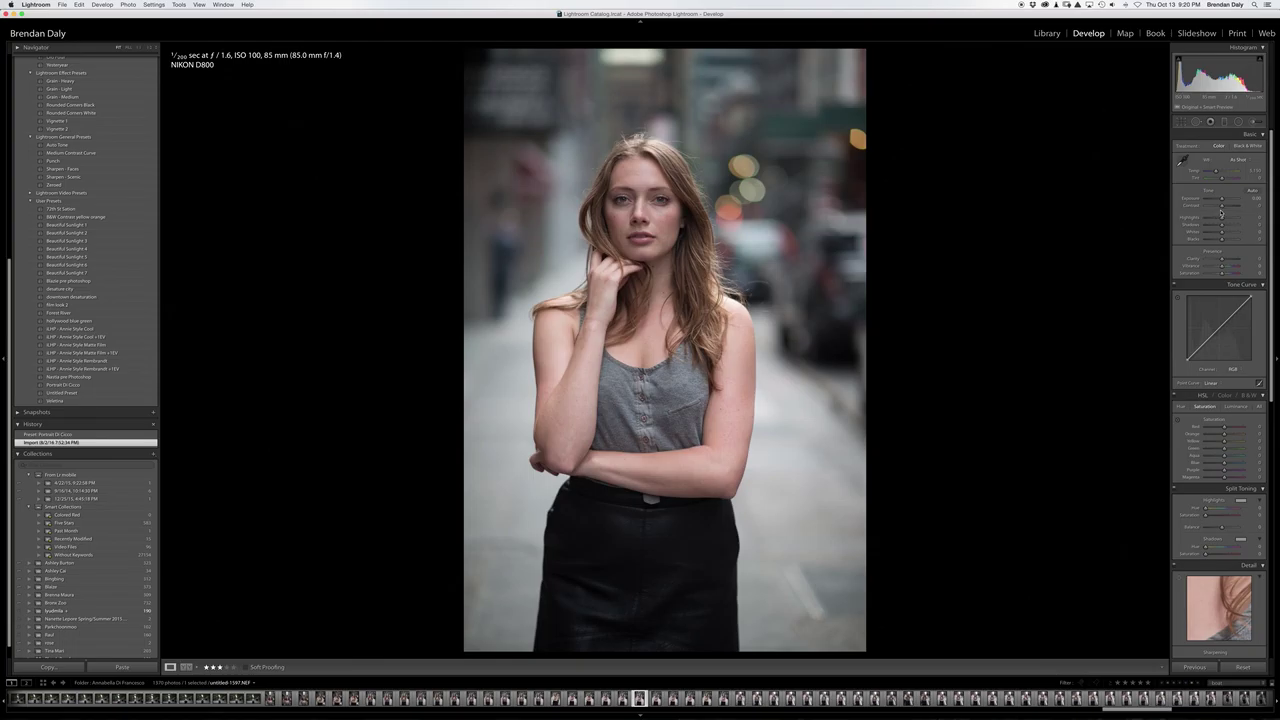
left_click_drag(1221, 206, 1222, 207)
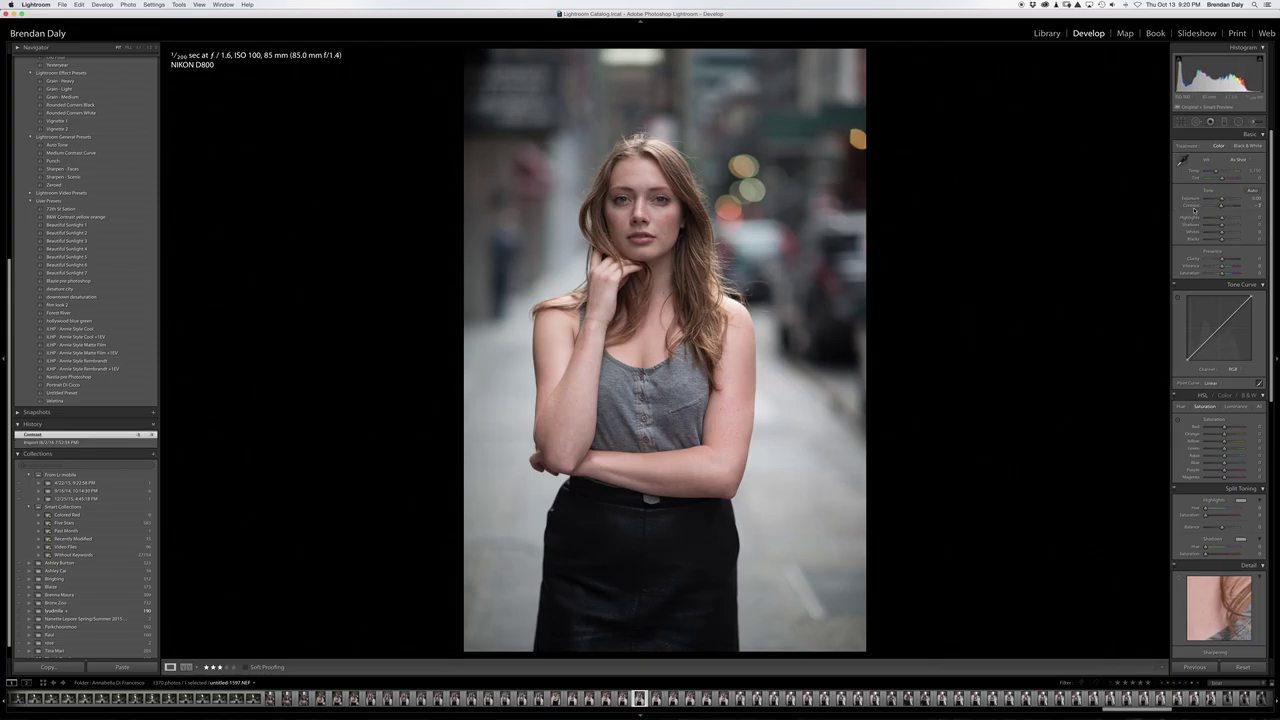
left_click_drag(1221, 207, 1220, 206)
left_click_drag(1220, 206, 1219, 207)
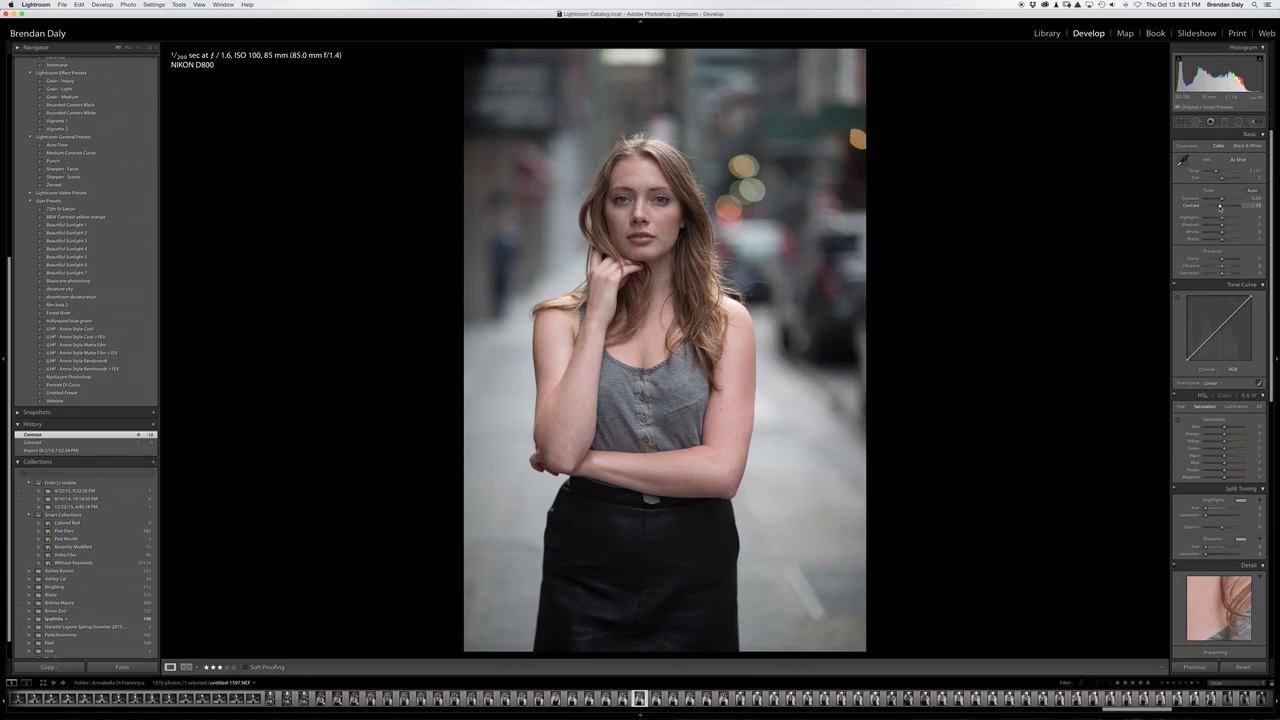
- Try a positive contrast value while viewing the woman's face up close
left_click(1259, 205)
key("BackSpace")
key("super+equal")
key("super+minus")
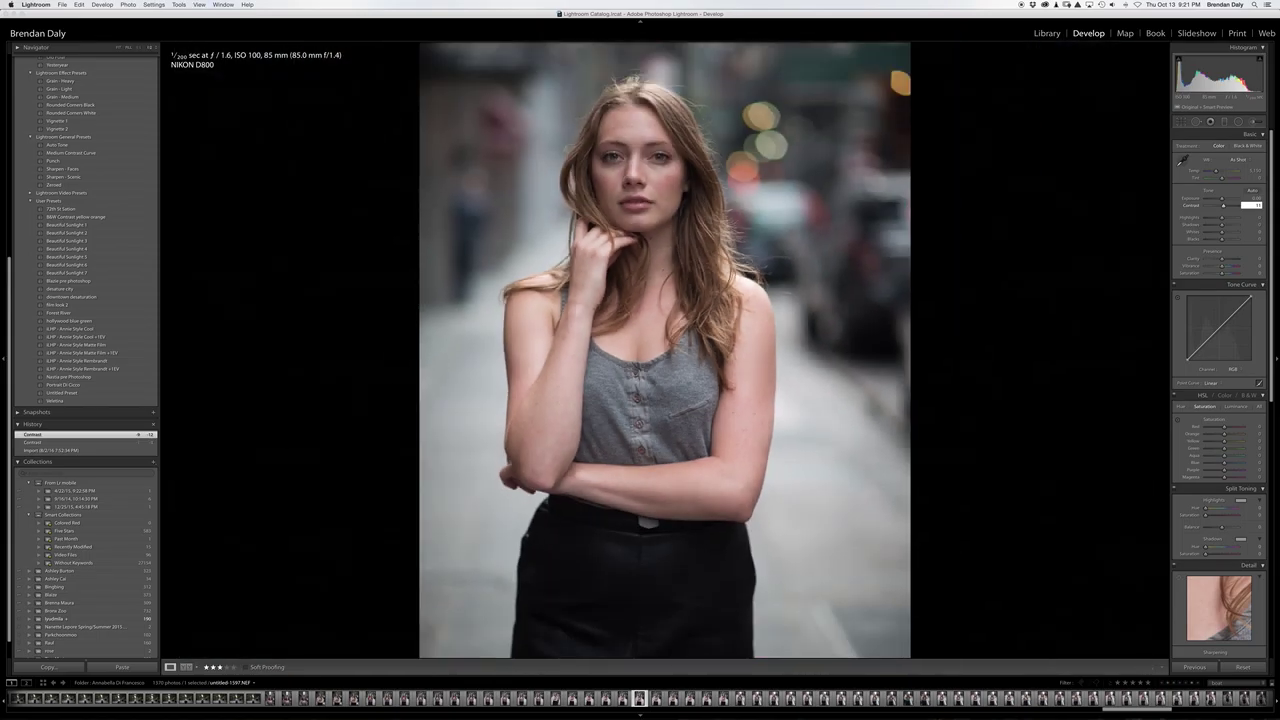
key("super+equal")
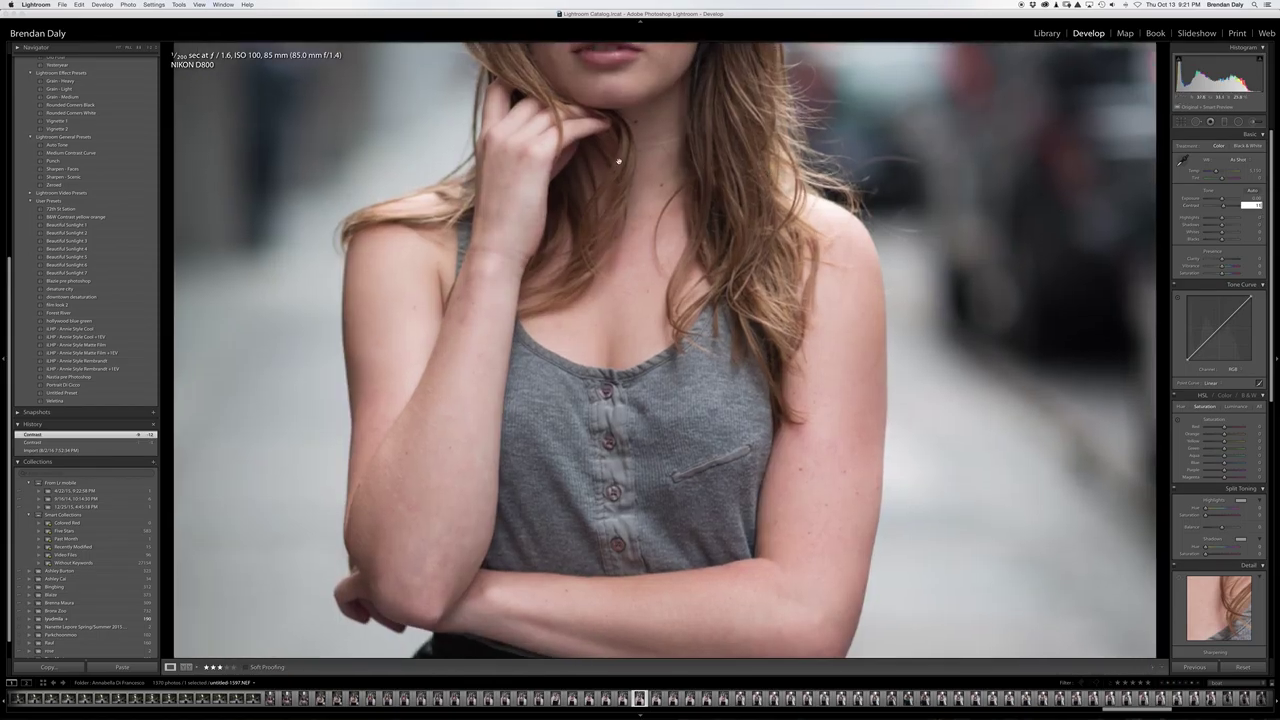
scroll(618, 160, "up", 10)
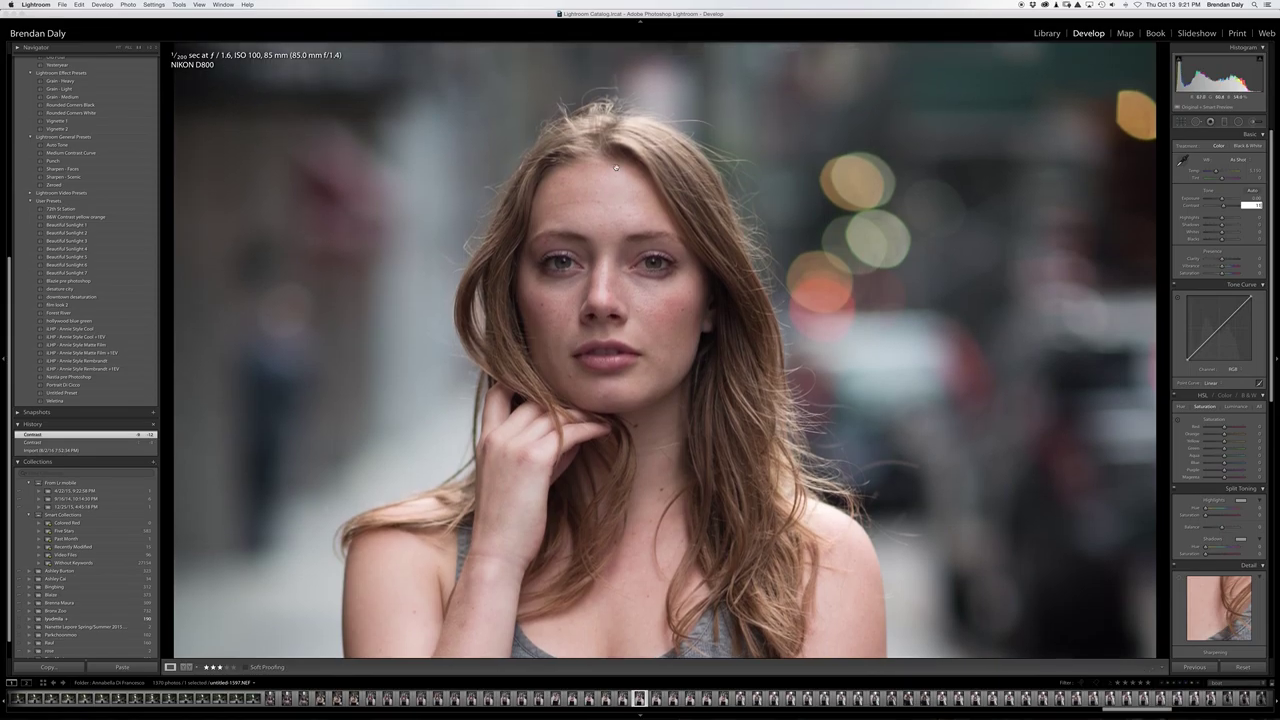
scroll(616, 168, "up", 4)
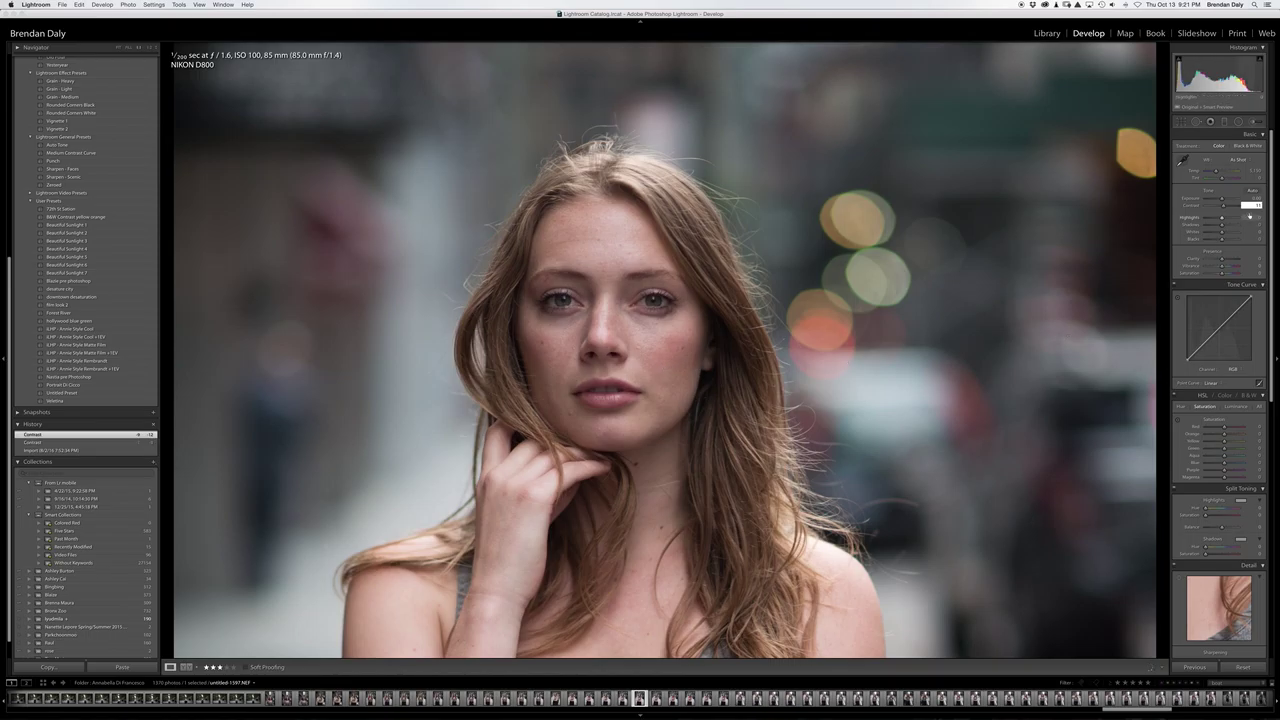
key("Return")
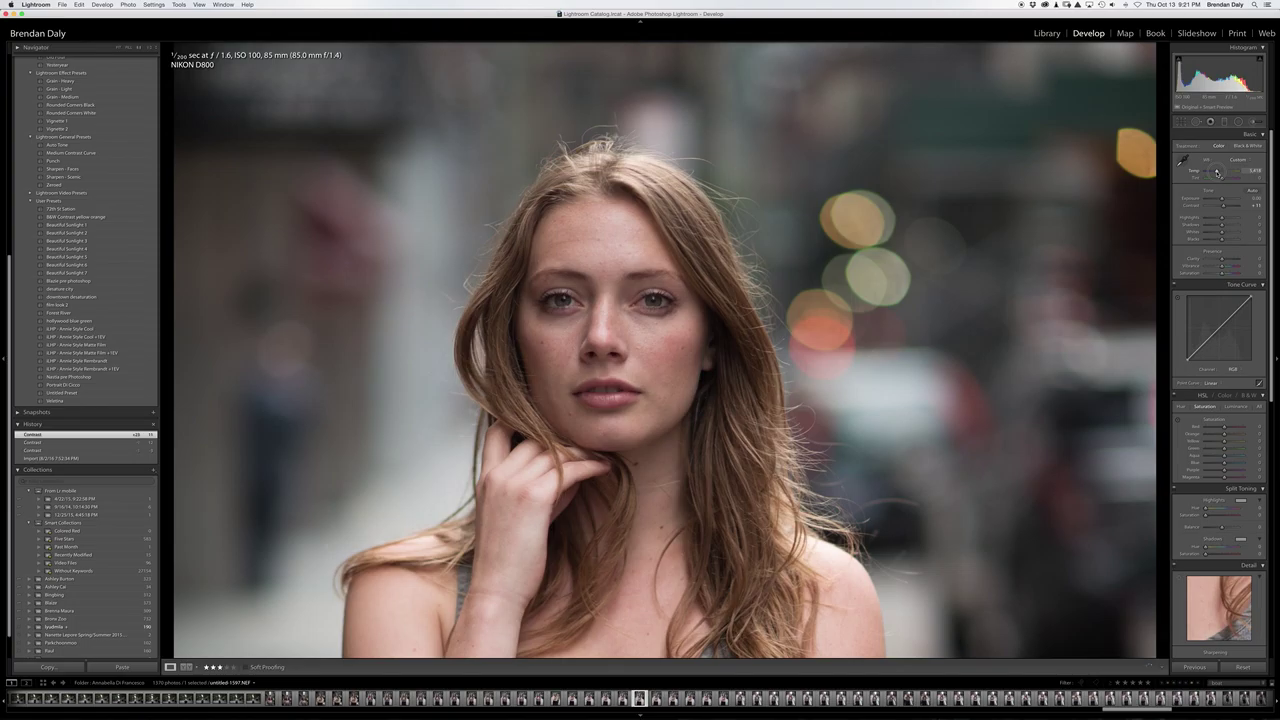
- Test warmer and cooler white balance, settle on a temperature of about 4,840, and shift the tint slightly toward magenta
mouse_move(1217, 172)
left_mouse_down()
mouse_move(1232, 172)
mouse_move(1219, 172)
left_mouse_up()
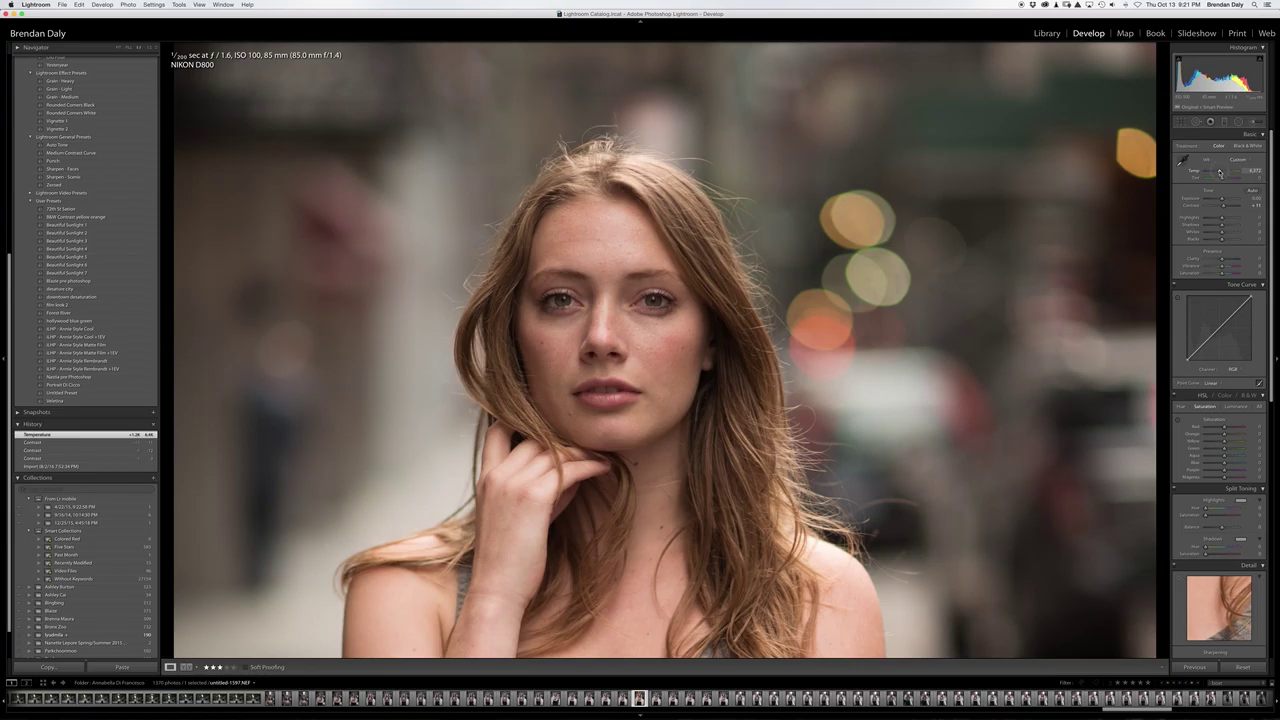
left_click_drag(1219, 172, 1216, 172)
left_click_drag(1216, 172, 1217, 174)
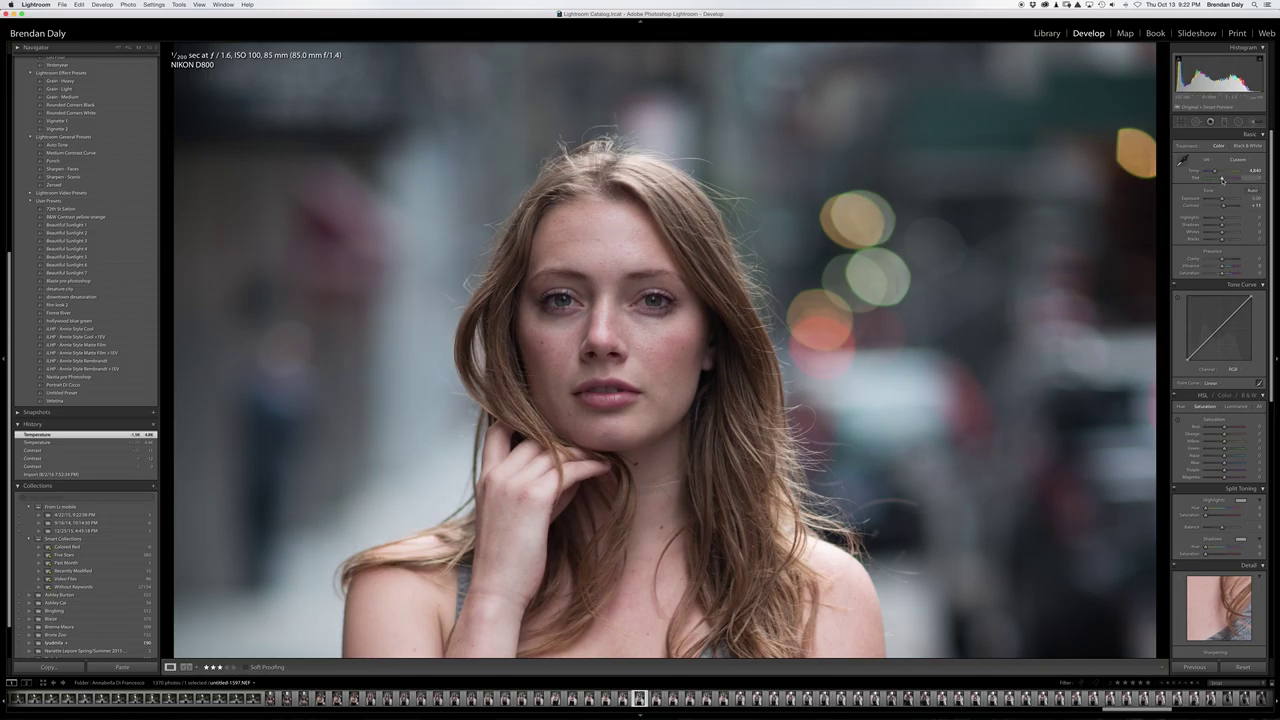
left_click_drag(1221, 179, 1222, 179)
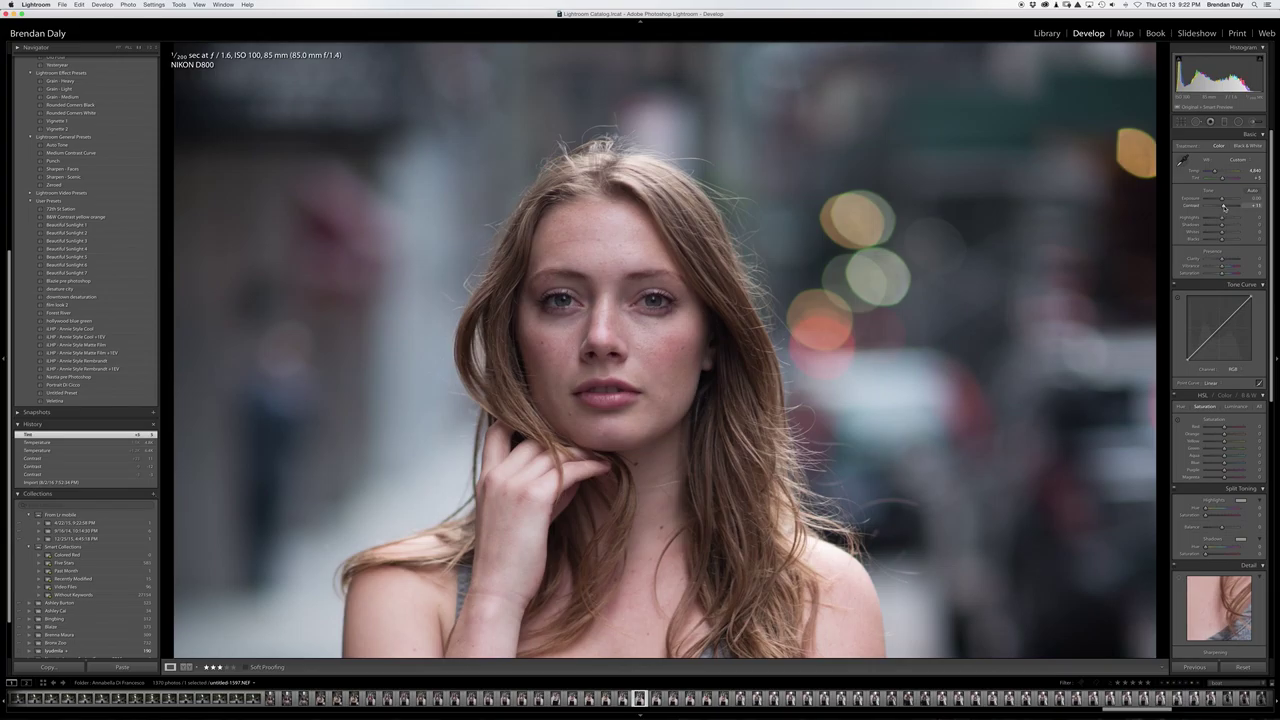
- Lower the contrast slightly below zero and compare the edit with the original import state in the history
left_click_drag(1224, 207, 1220, 208)
left_click_drag(1220, 207, 1220, 206)
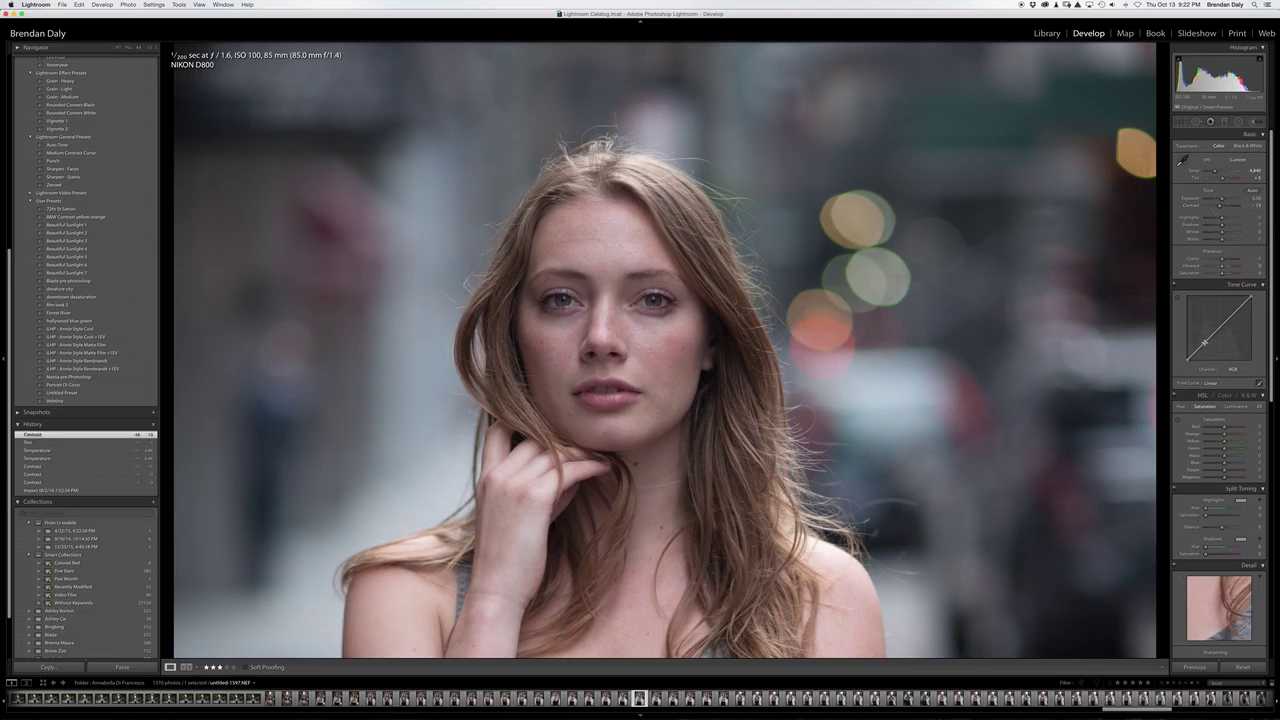
scroll(1214, 297, "down", 3)
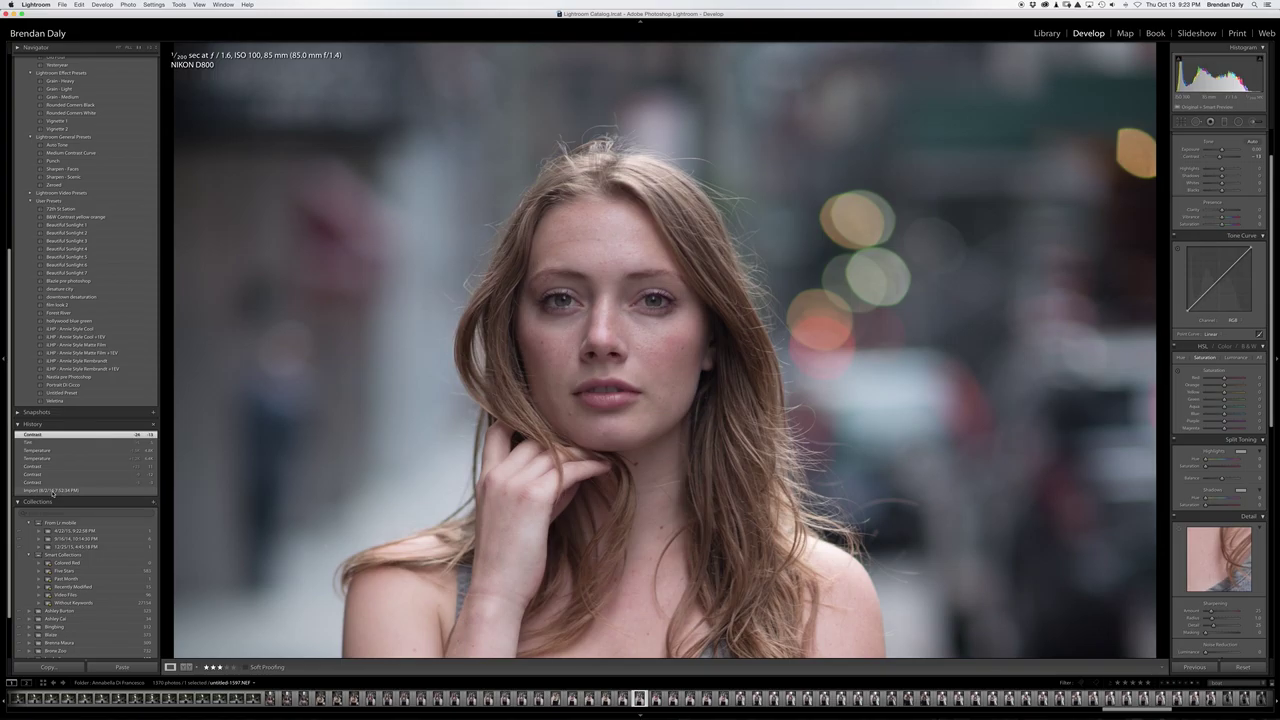
left_click(52, 491)
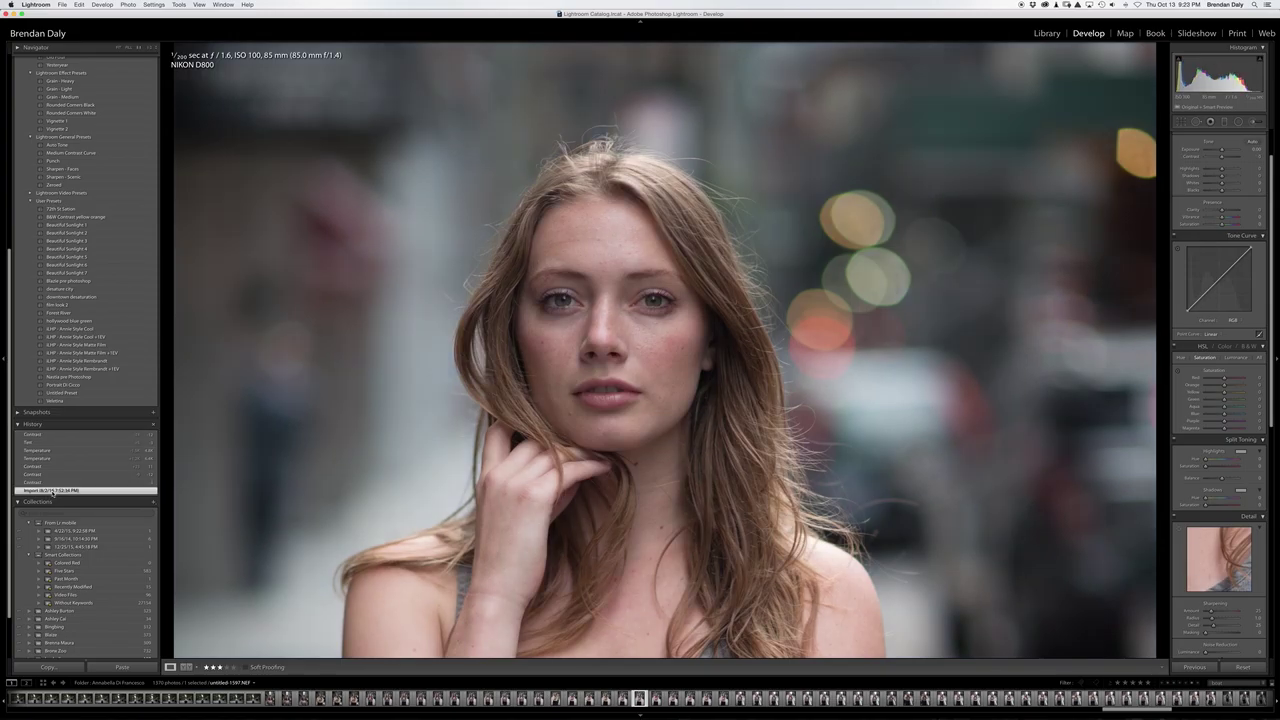
left_click(47, 436)
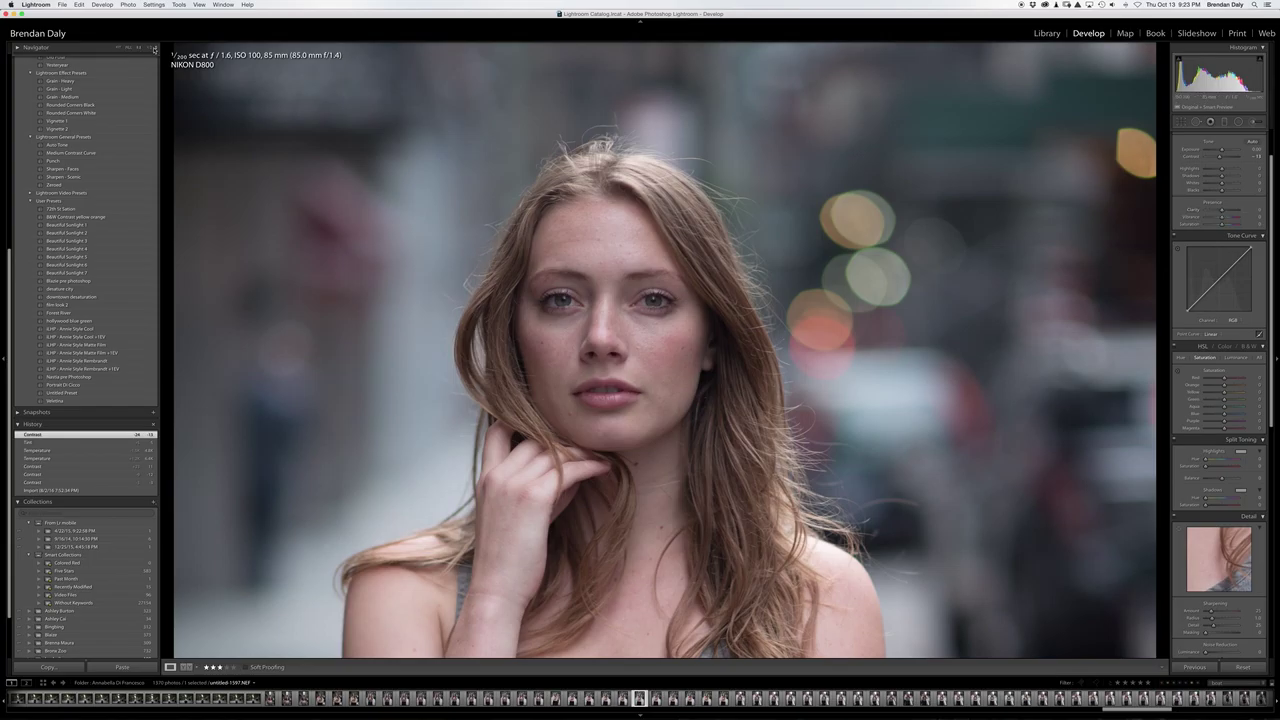
- Try the clarity at +100 with the face magnified, and reset it to zero
left_click(151, 49)
left_click(152, 50)
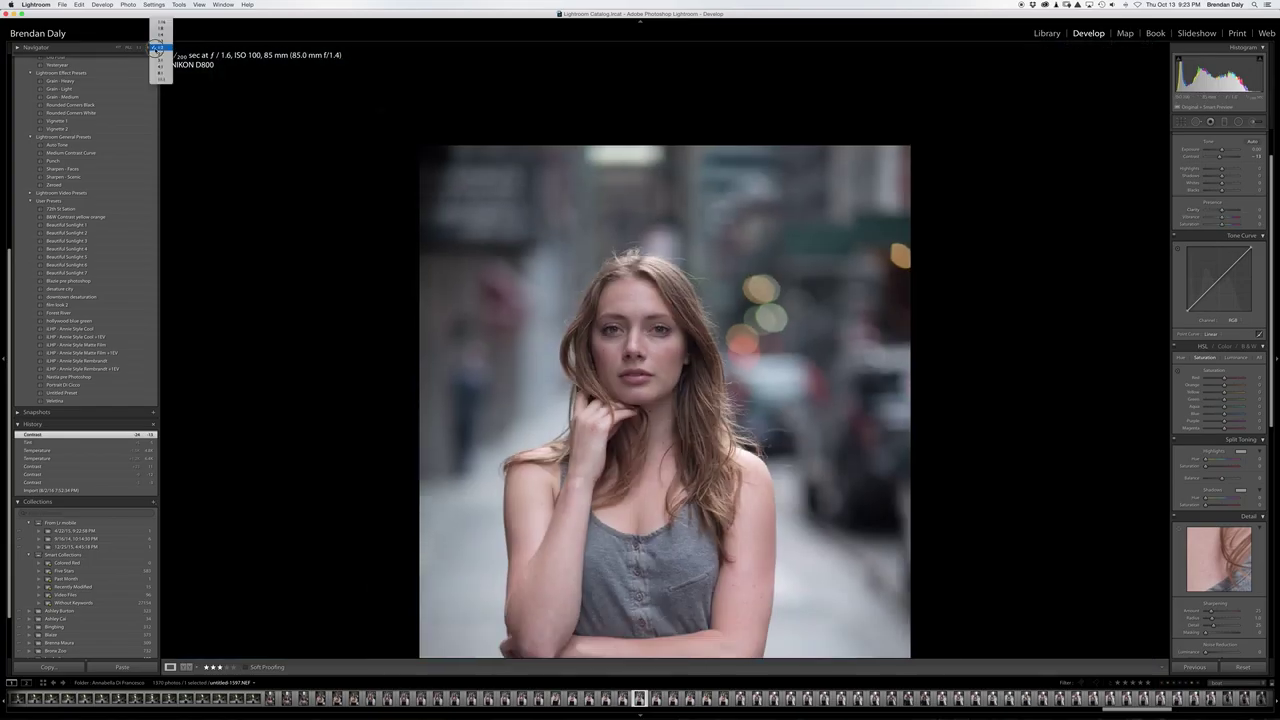
left_click(160, 54)
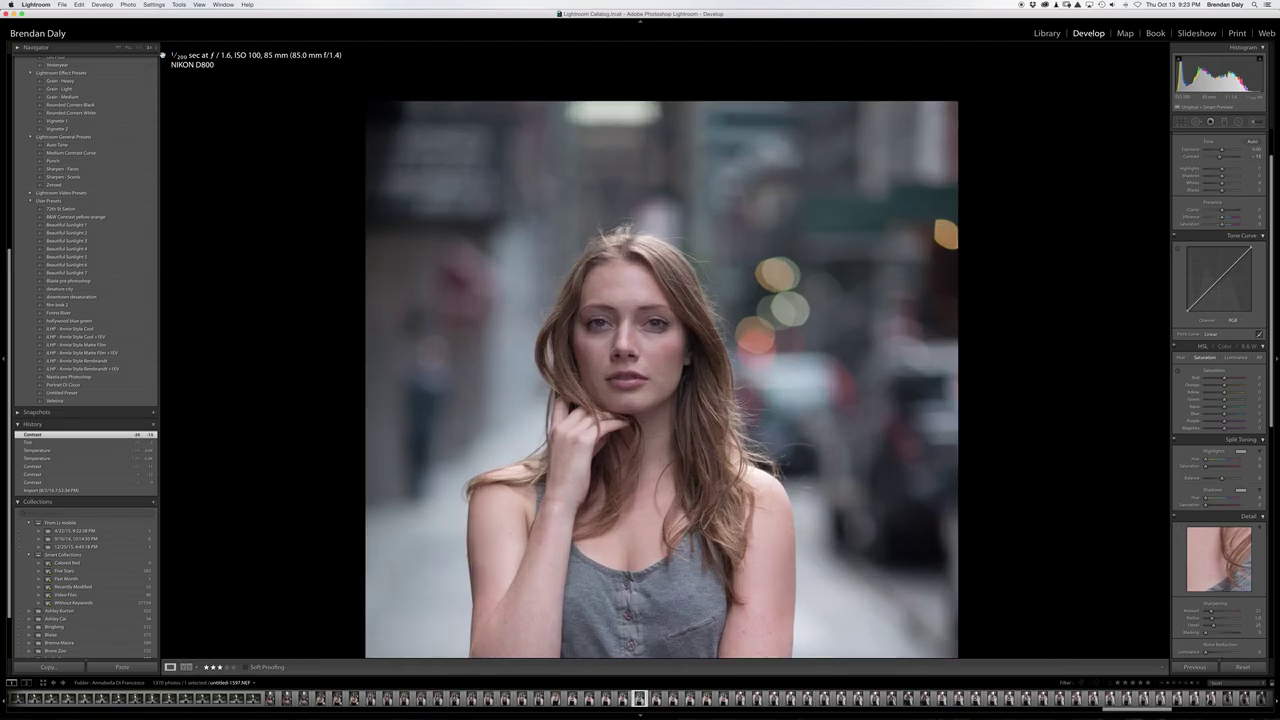
left_click_drag(505, 301, 658, 345)
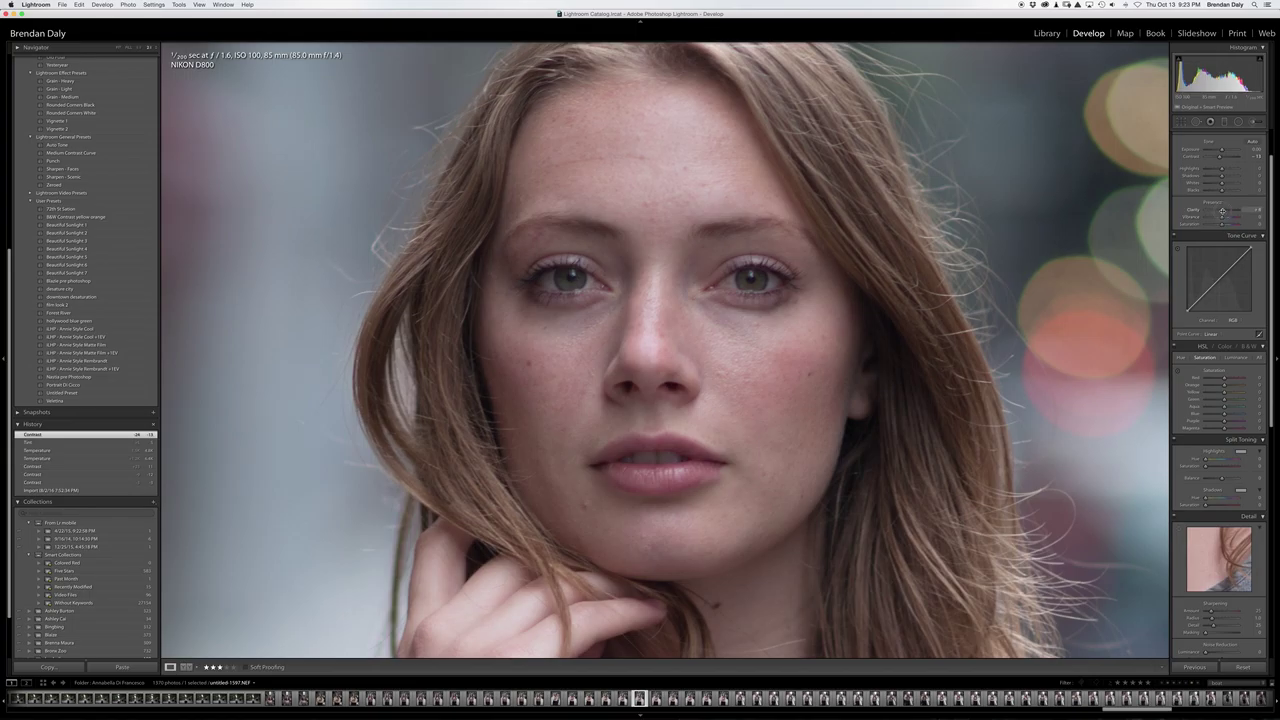
left_click_drag(1221, 211, 1238, 210)
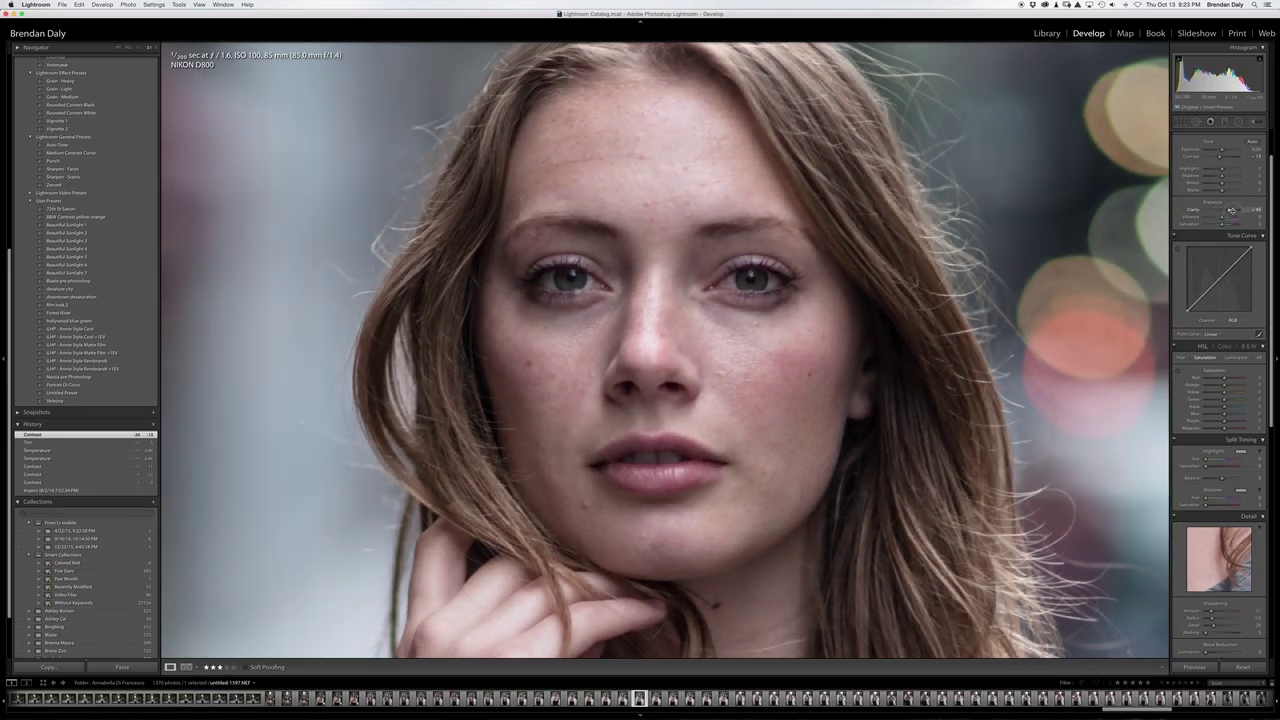
left_click_drag(1240, 211, 1235, 211)
left_click_drag(1235, 211, 1239, 211)
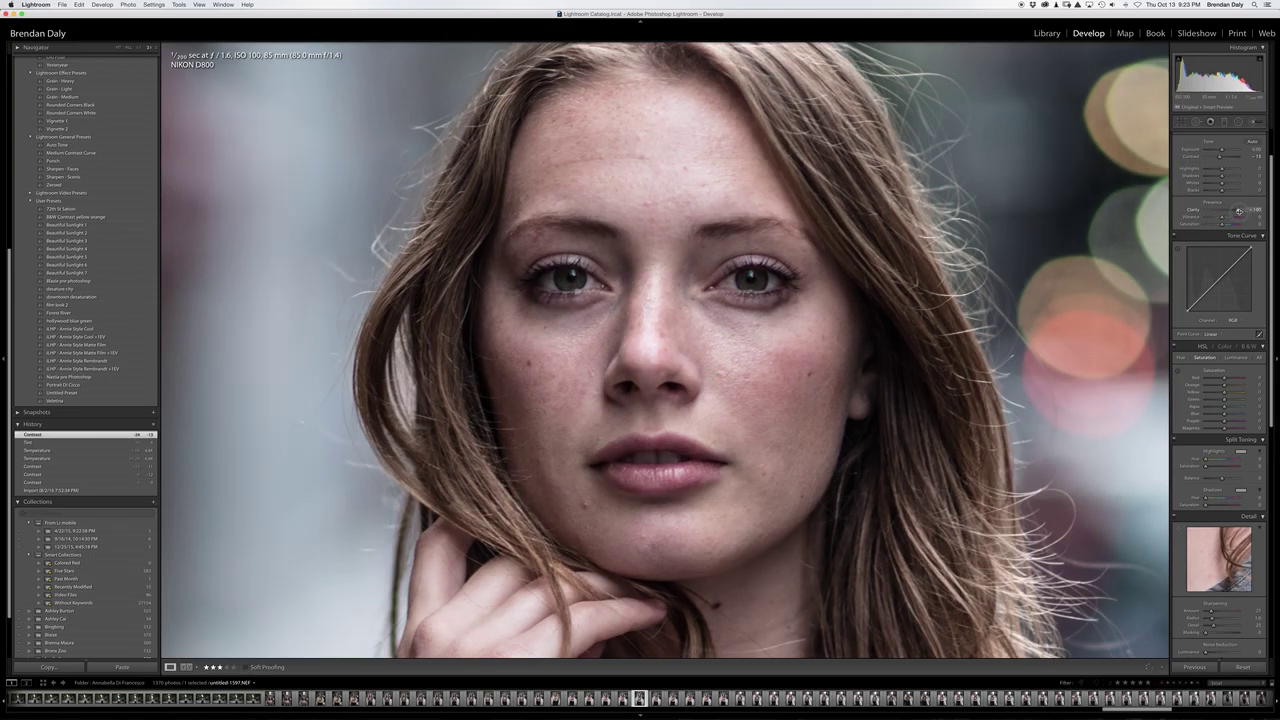
double_click(1192, 210)
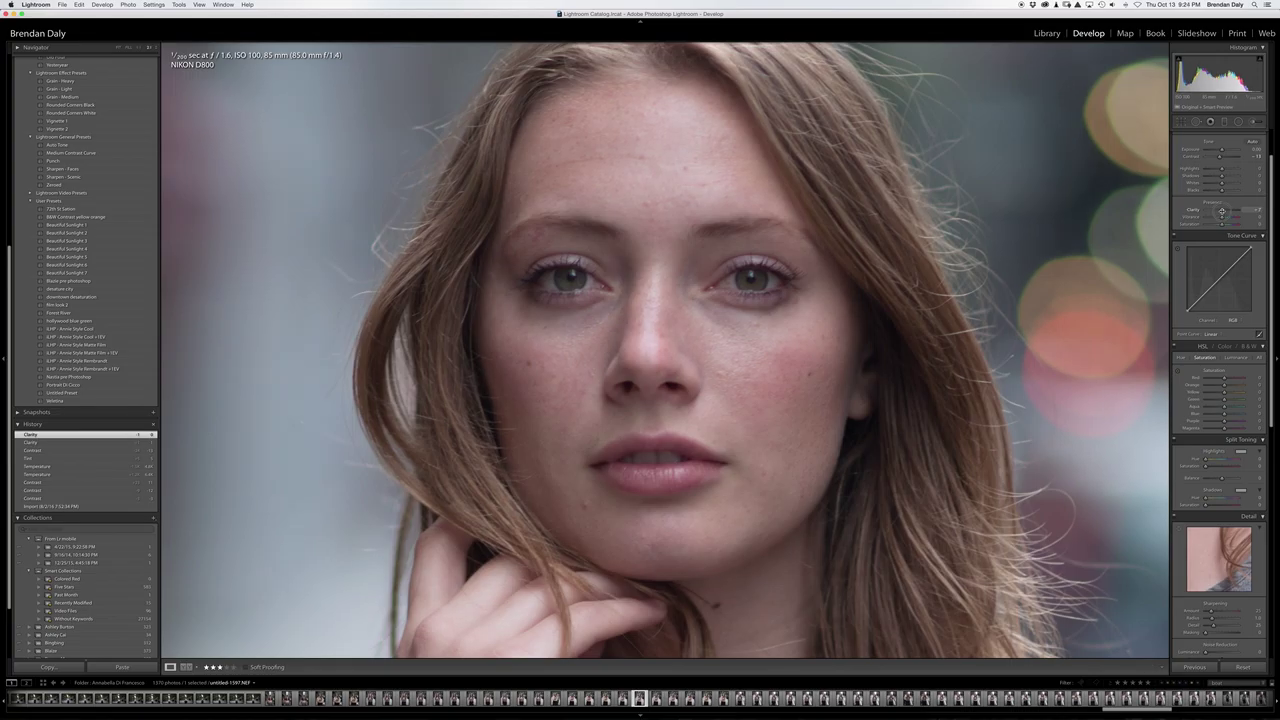
- Raise the clarity to +7 and compare it with the last contrast state in the history
left_click_drag(1221, 211, 1222, 212)
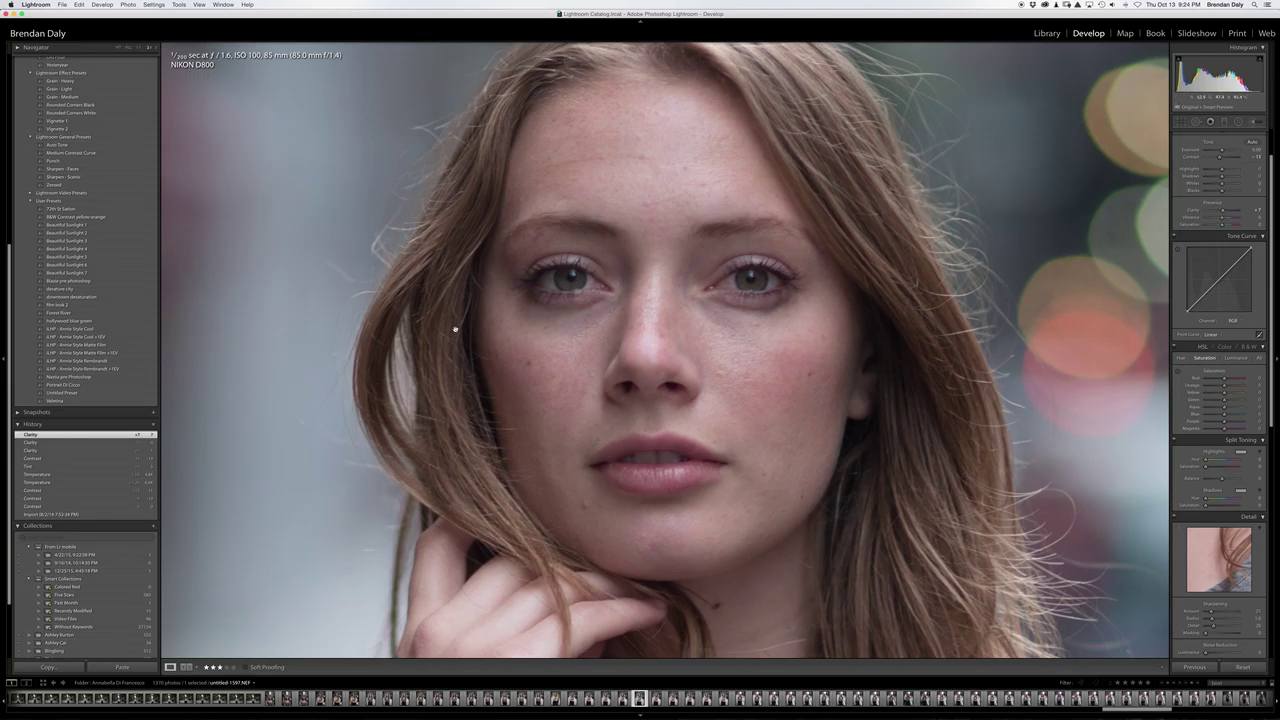
left_click(60, 459)
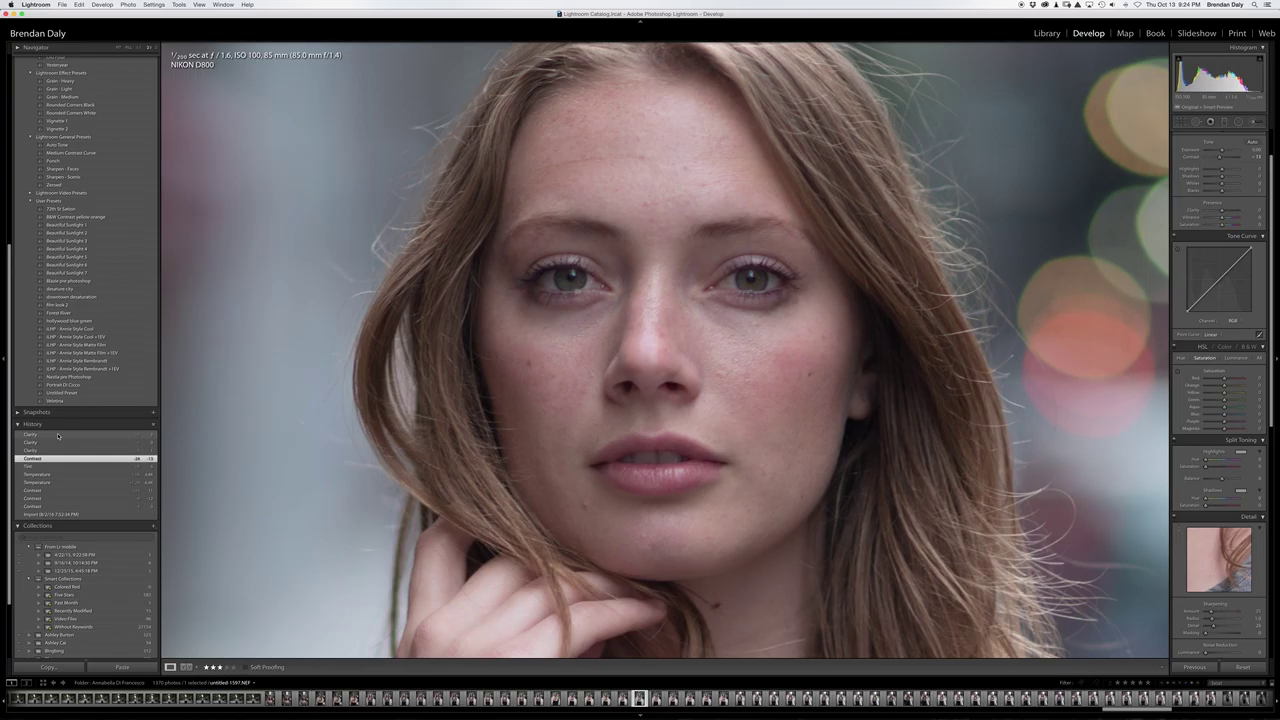
left_click(58, 435)
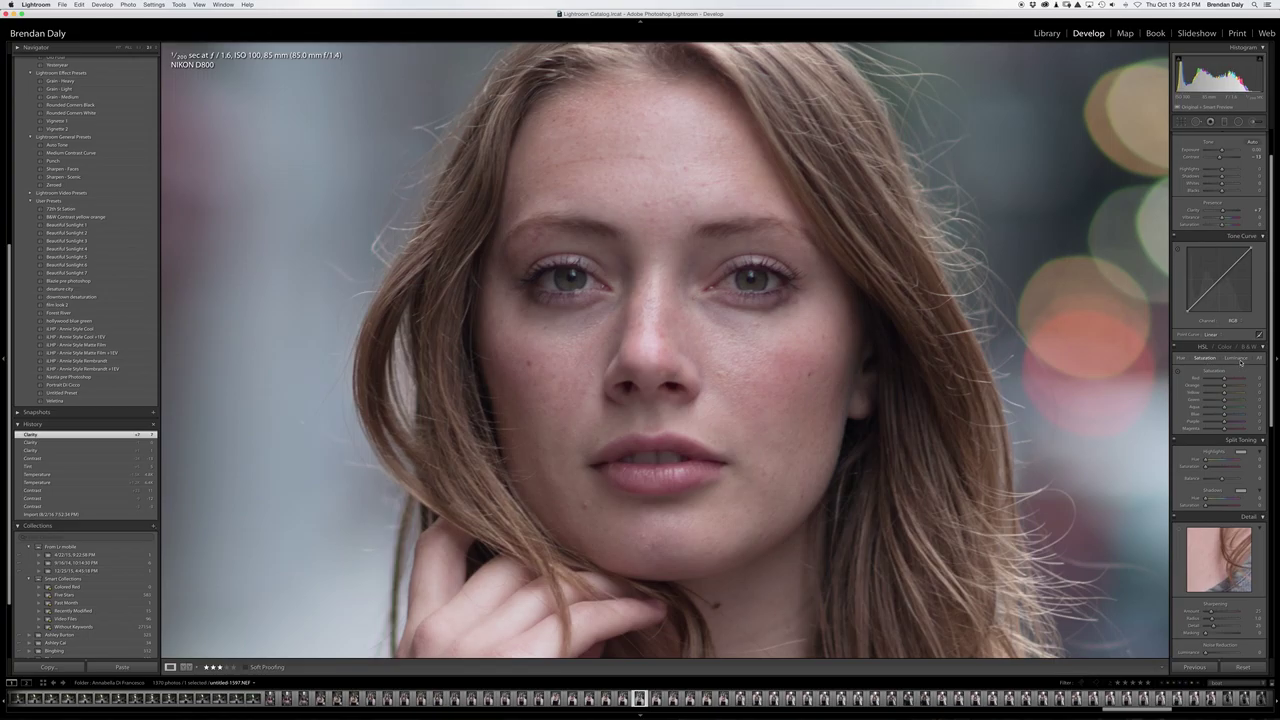
- Test the red hue in both directions and set it to +11 to adjust the skin tones
left_click(1181, 359)
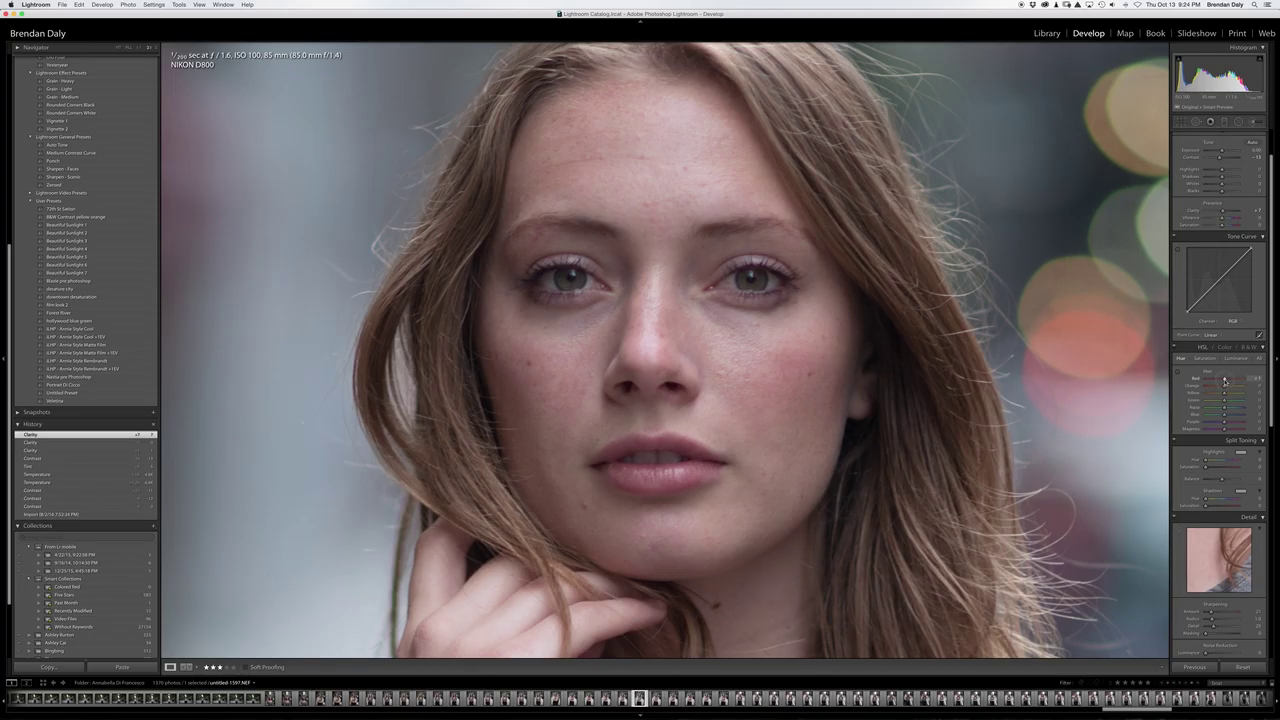
left_click_drag(1225, 379, 1228, 379)
left_click_drag(1228, 379, 1201, 382)
mouse_move(1203, 380)
left_mouse_down()
mouse_move(1262, 381)
mouse_move(1222, 381)
left_mouse_up()
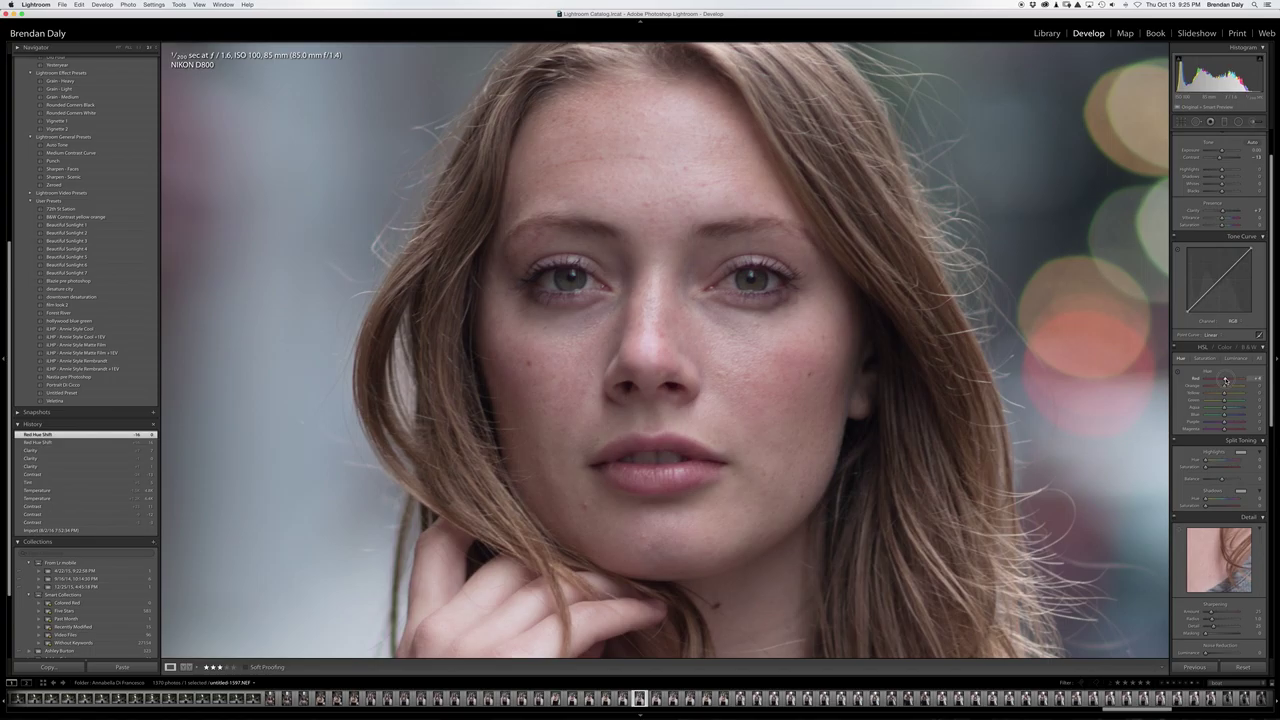
left_click_drag(1226, 381, 1225, 381)
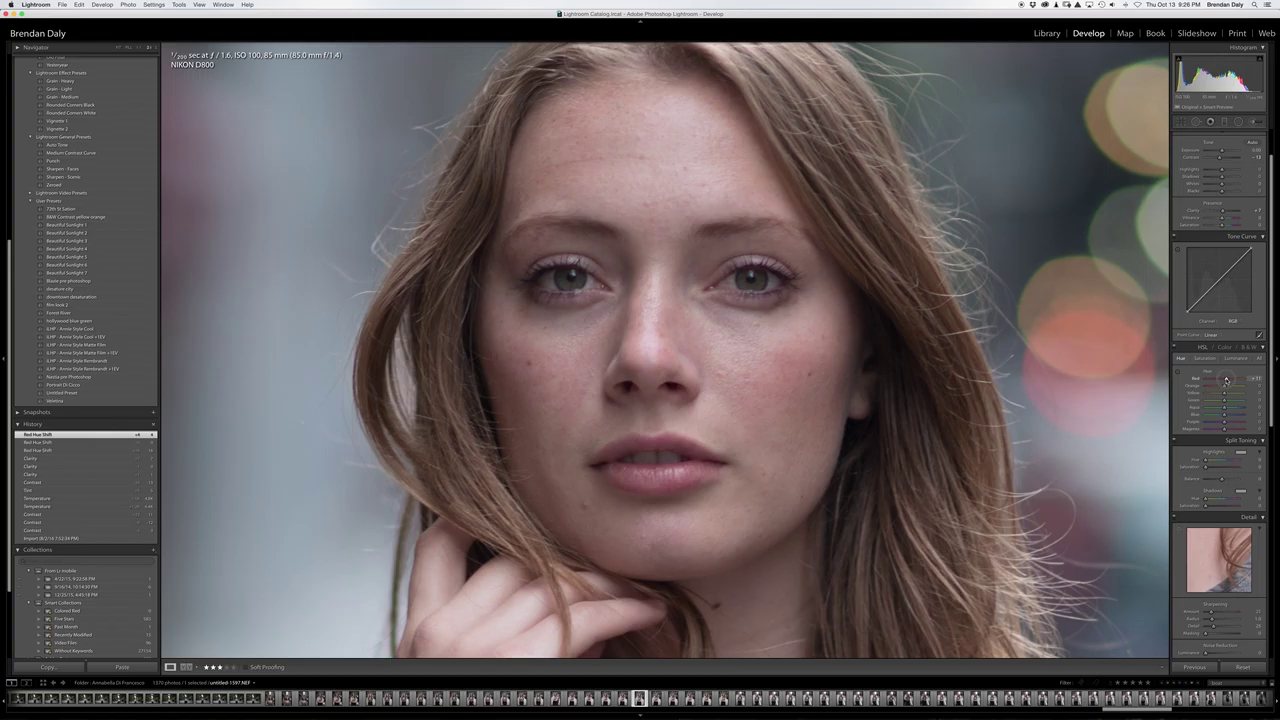
left_click_drag(1226, 379, 1226, 380)
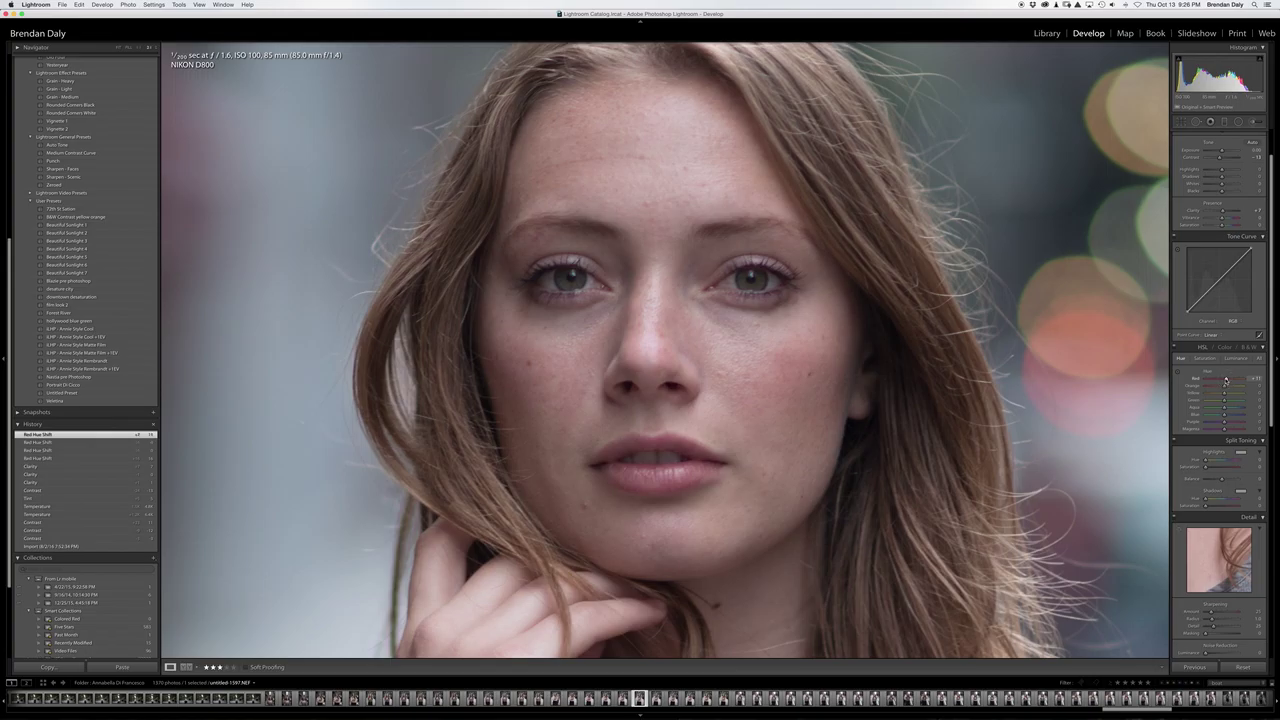
- Compare the whole photo with the HSL adjustments off and on and with the original import, returning to the latest edit
left_click(1012, 356)
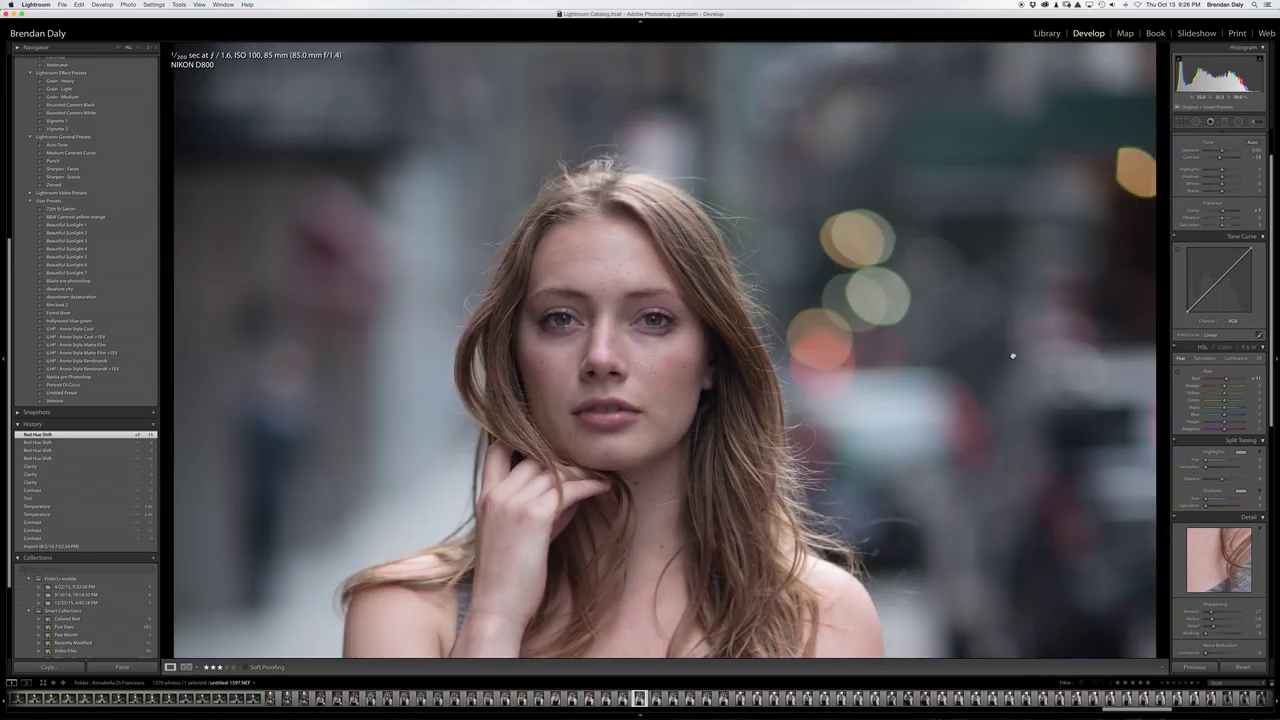
left_click(119, 48)
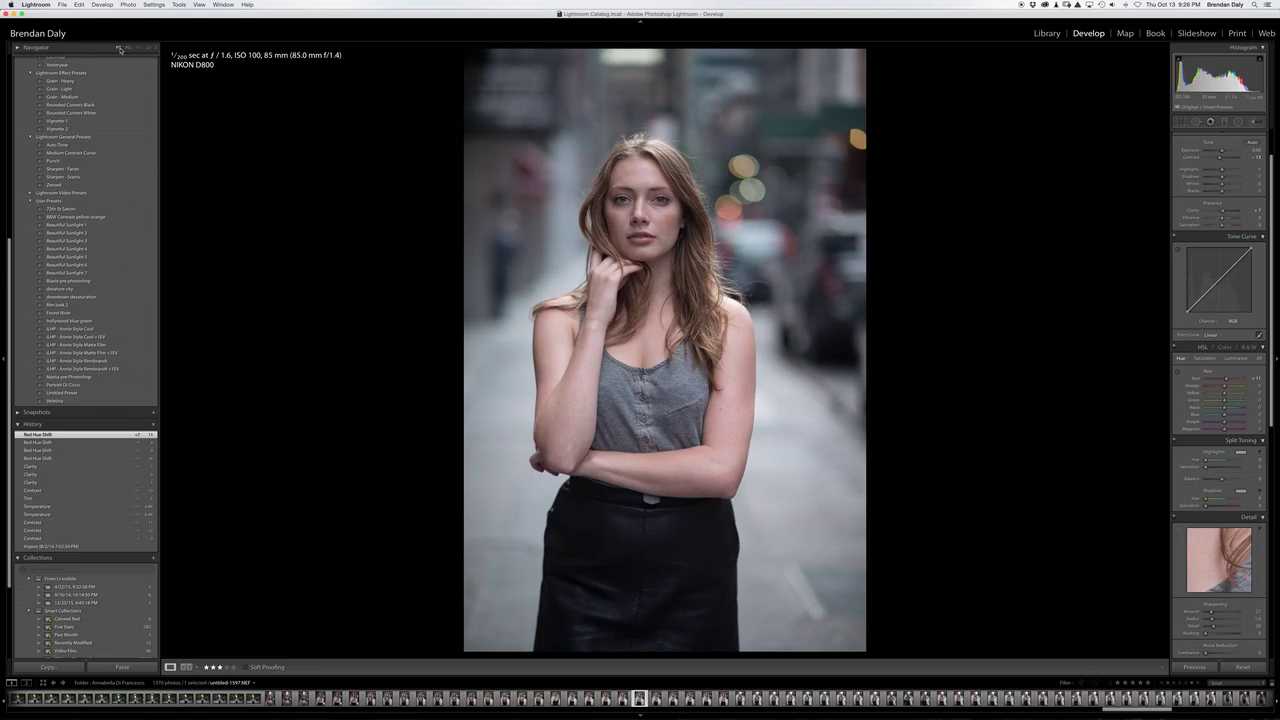
left_click(1175, 348)
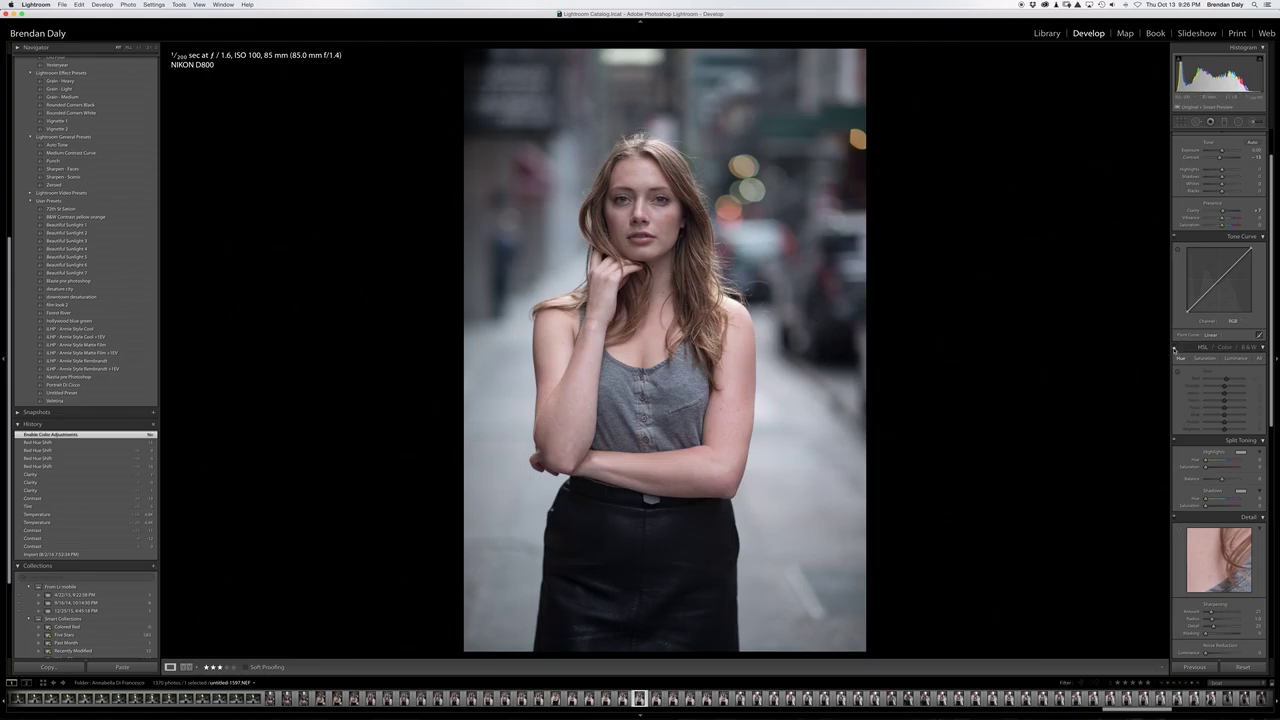
left_click(1175, 348)
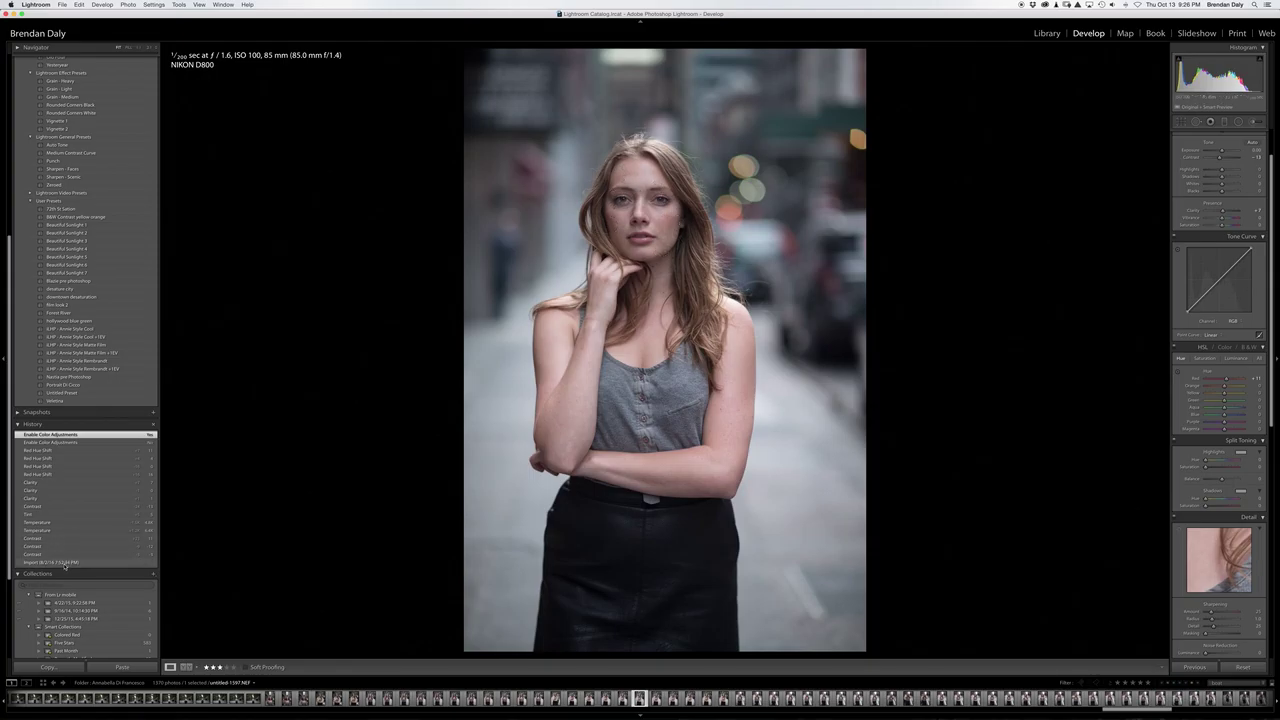
left_click(64, 563)
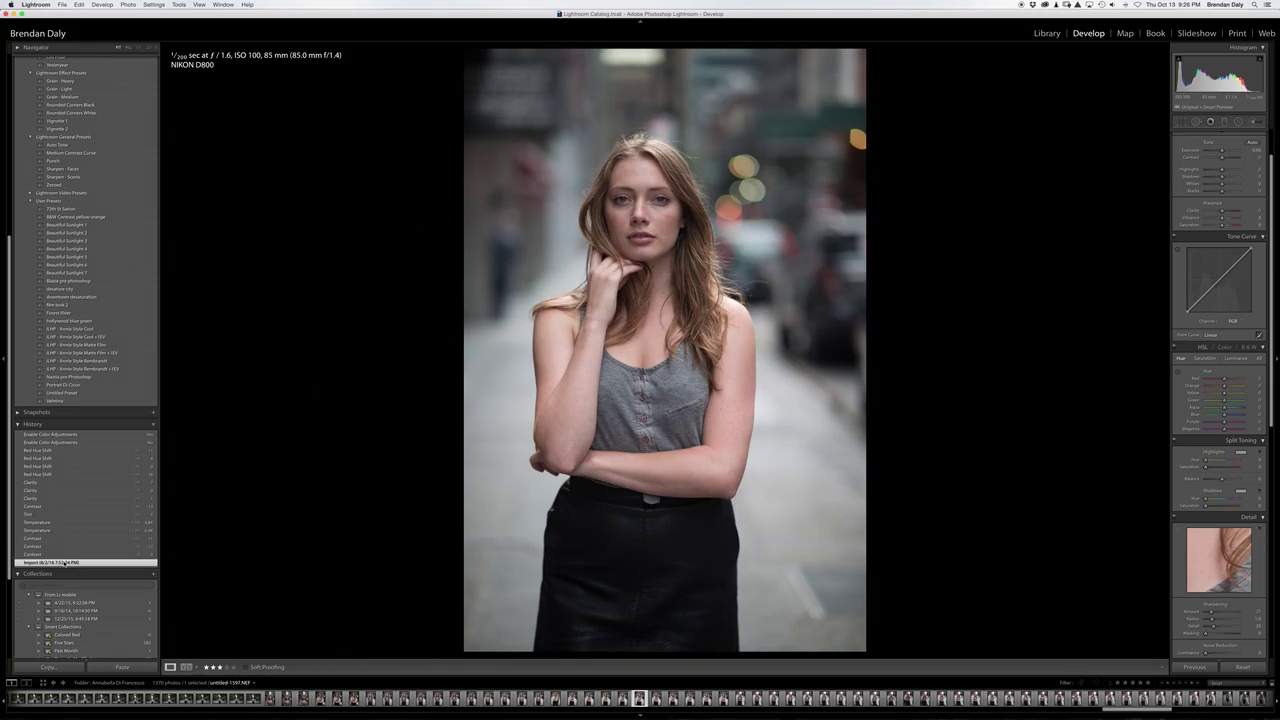
left_click(71, 436)
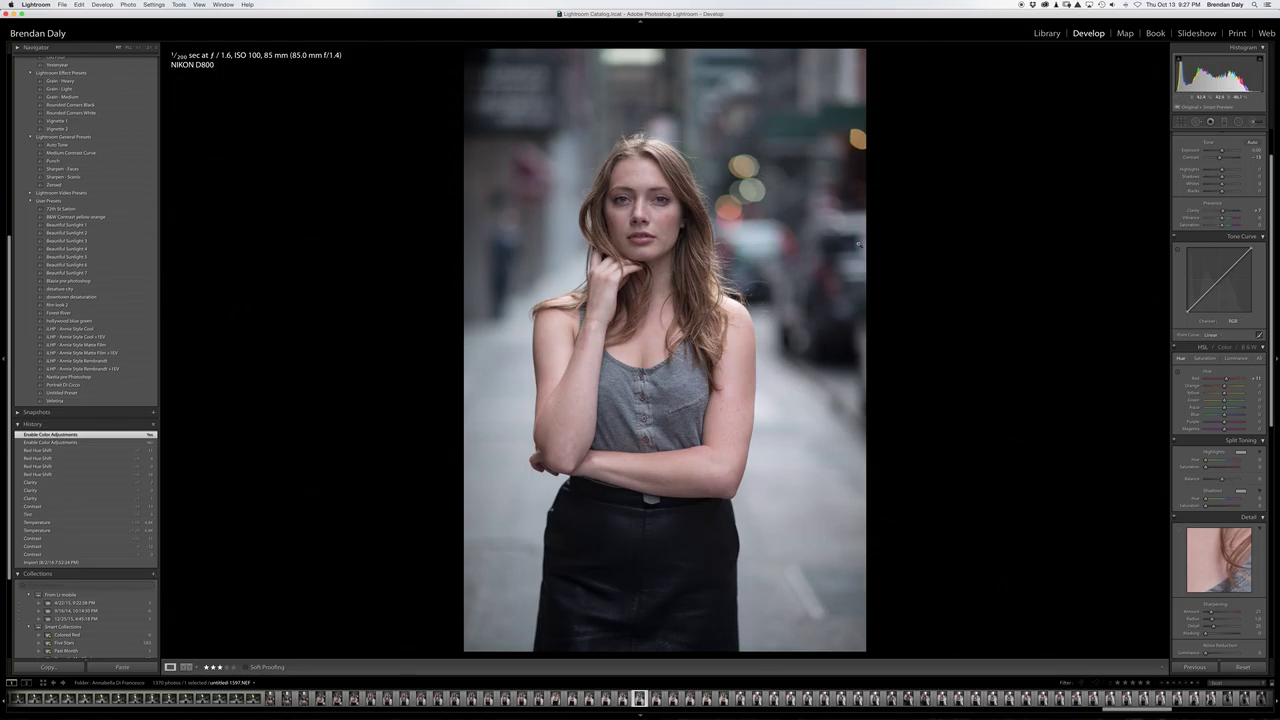
- Lower the sharpening amount to 20 and set the sharpening masking to 28 while previewing the edge mask
scroll(1213, 379, "down", 5)
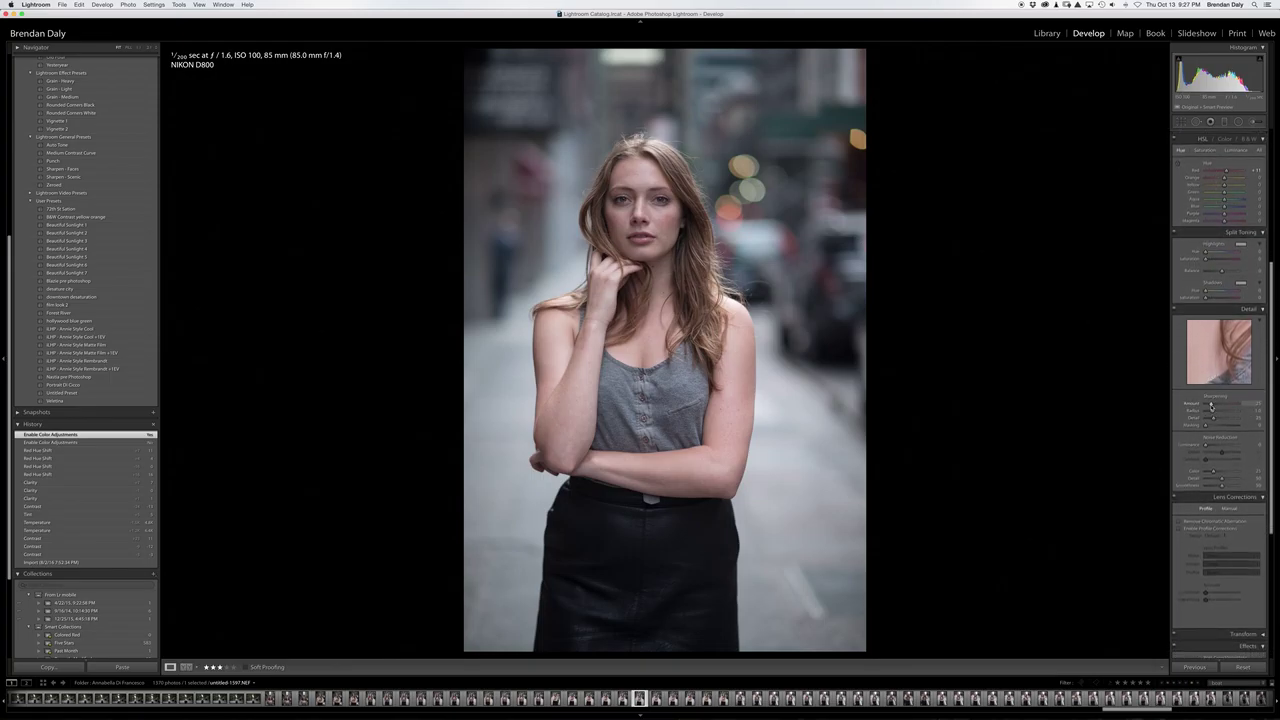
left_click_drag(1211, 404, 1209, 405)
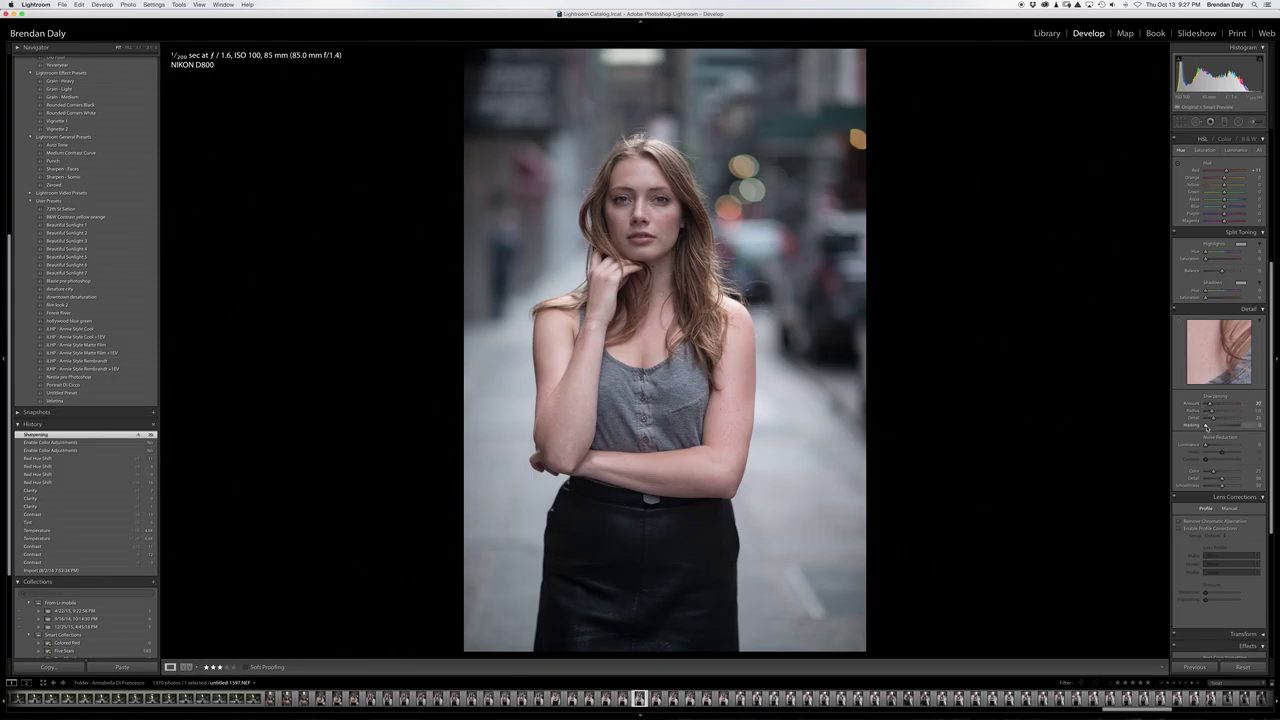
key("alt")
left_click(1206, 426, "alt")
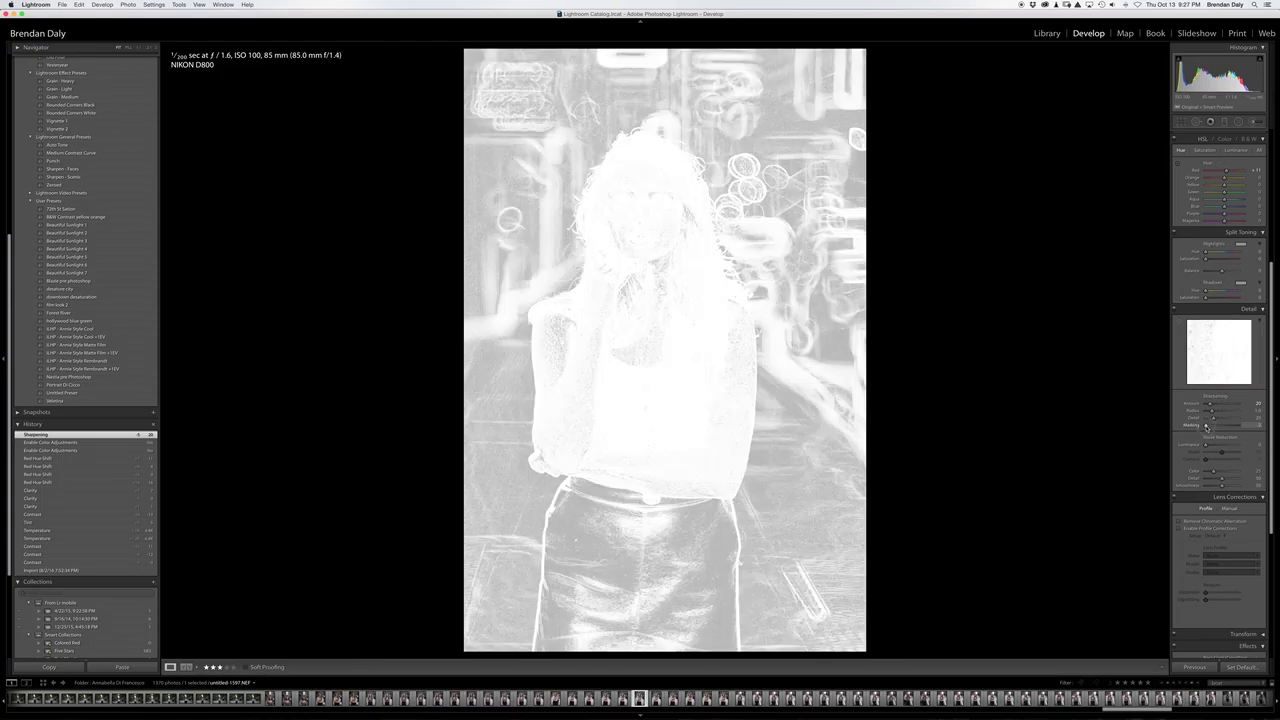
left_click_drag(1206, 426, 1206, 426)
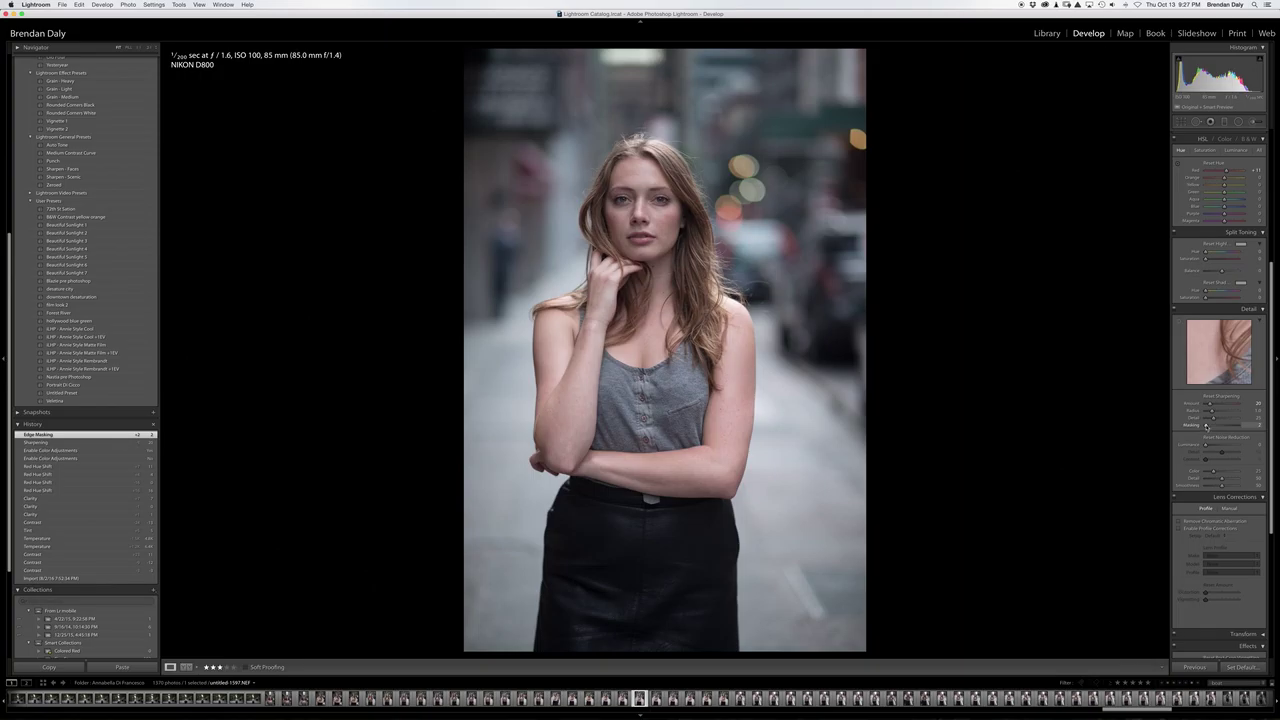
left_click_drag(1206, 426, 1217, 426)
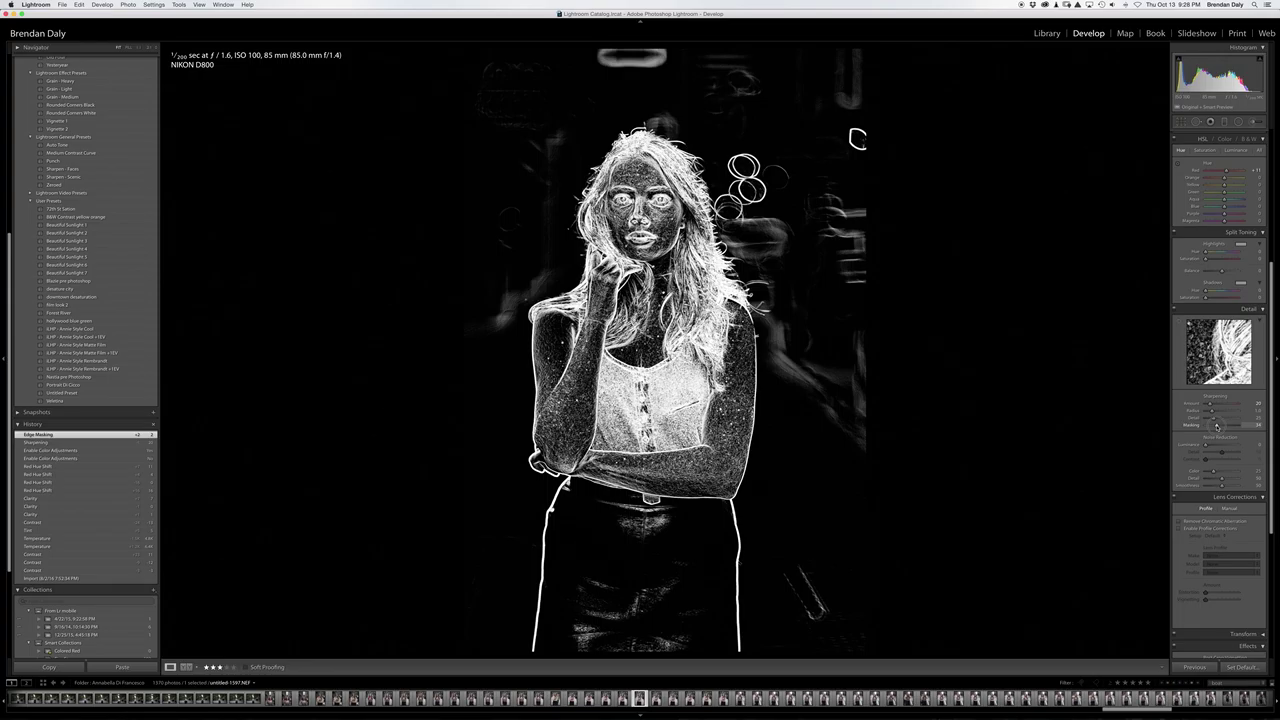
left_click_drag(1217, 426, 1228, 426)
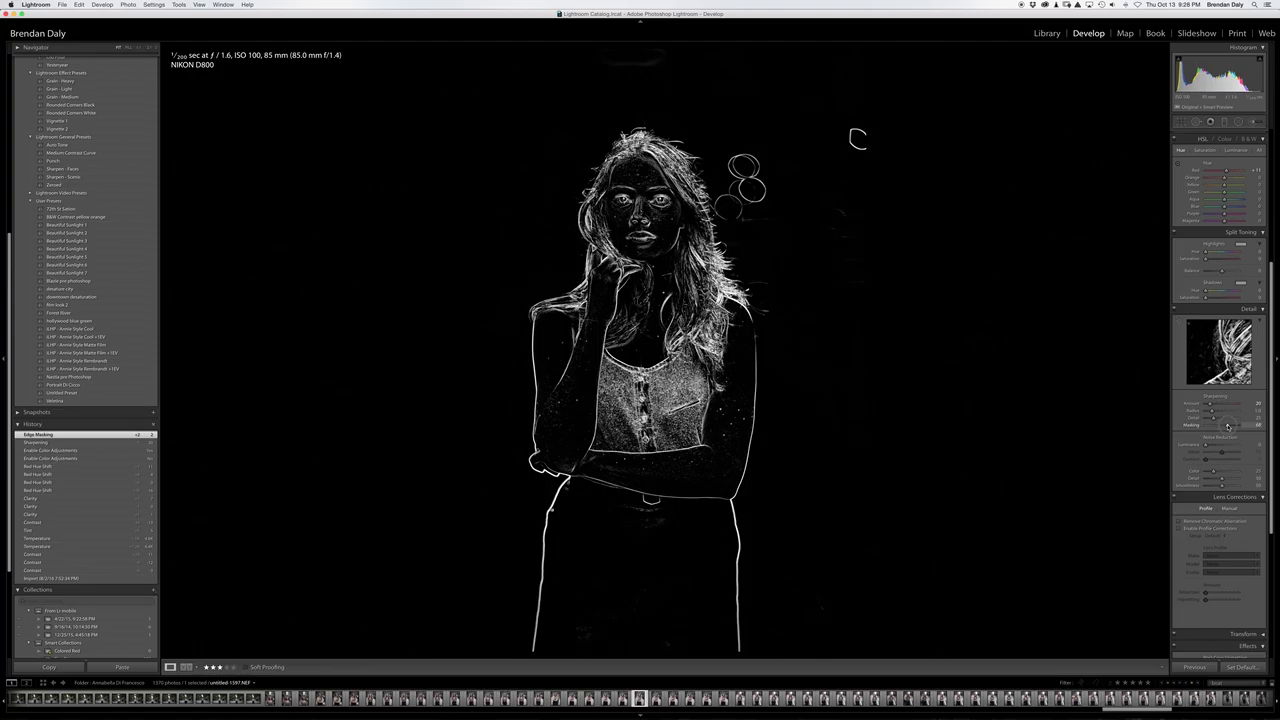
left_click_drag(1228, 426, 1215, 426)
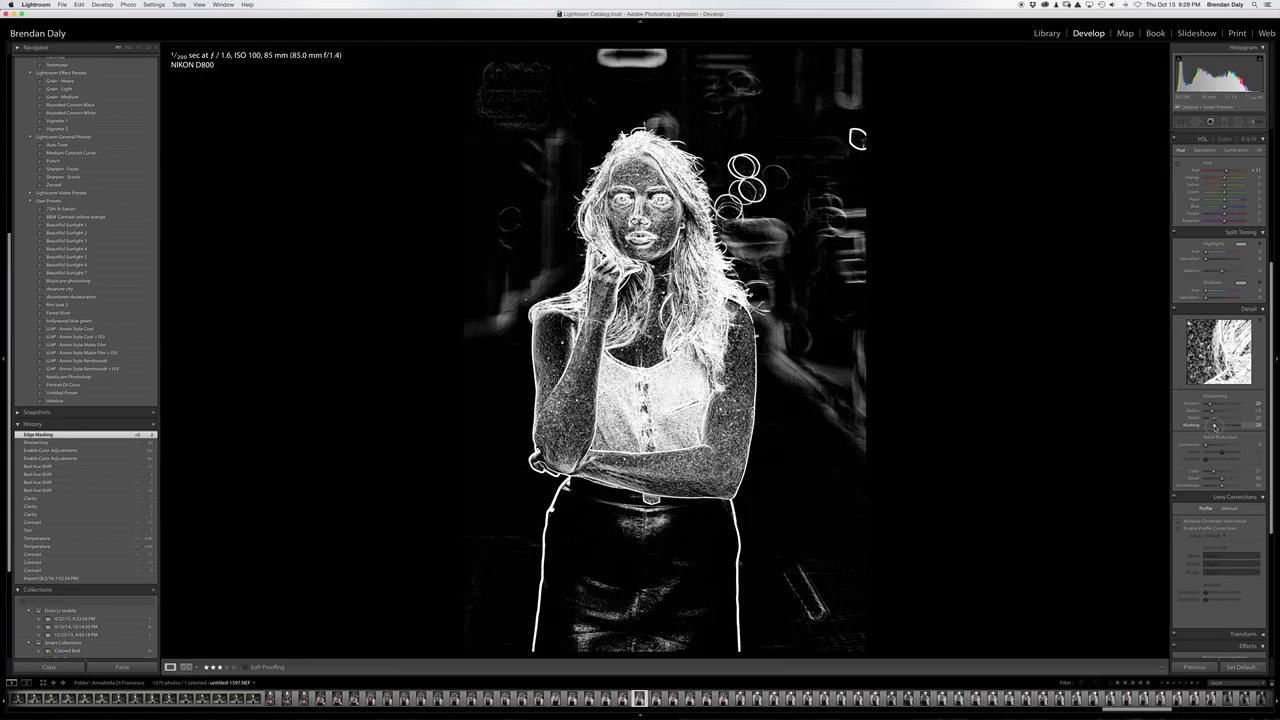
left_click_drag(1215, 426, 1215, 426)
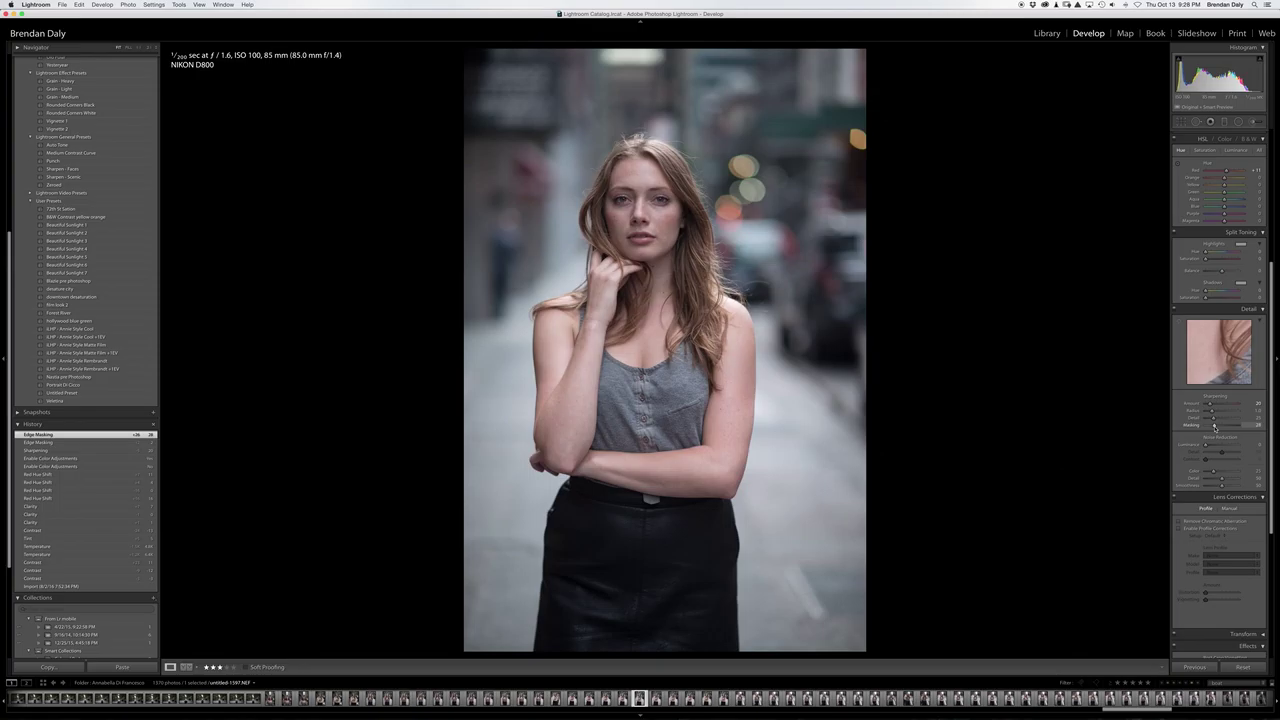
- Enable chromatic aberration removal and compare it off and on at the magnified edge of the skirt
left_click(1179, 521)
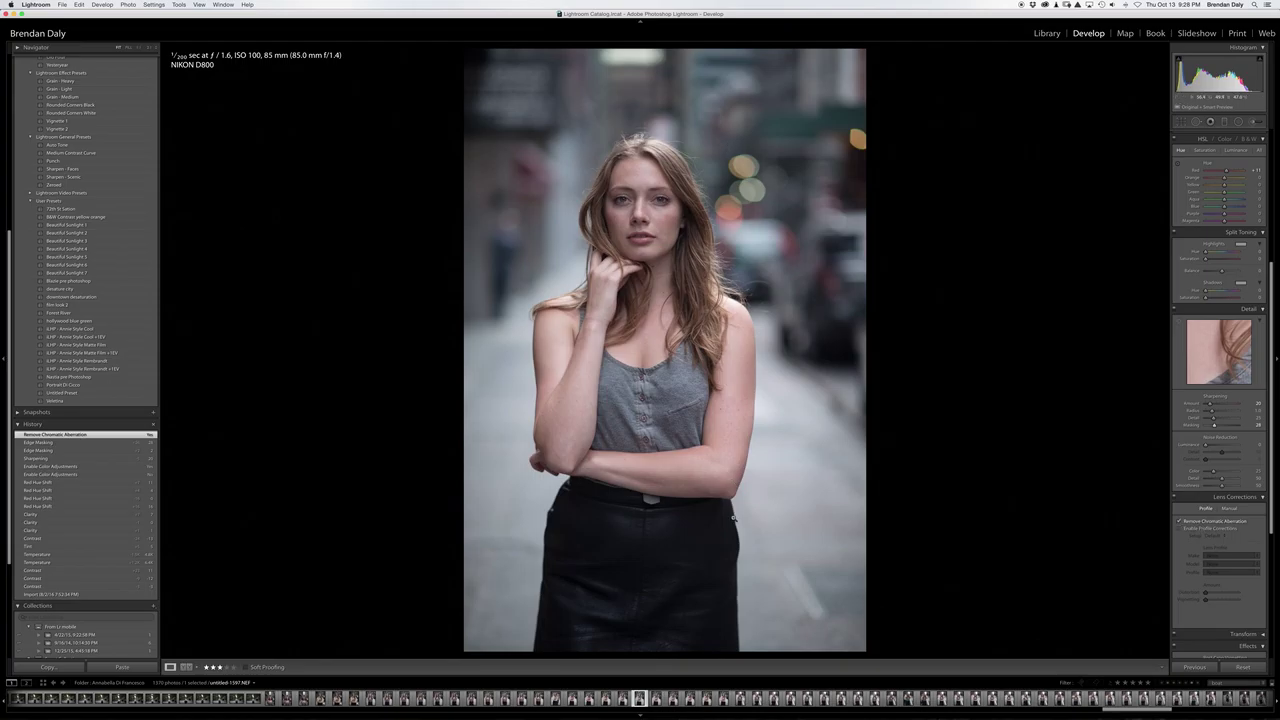
left_click(740, 537)
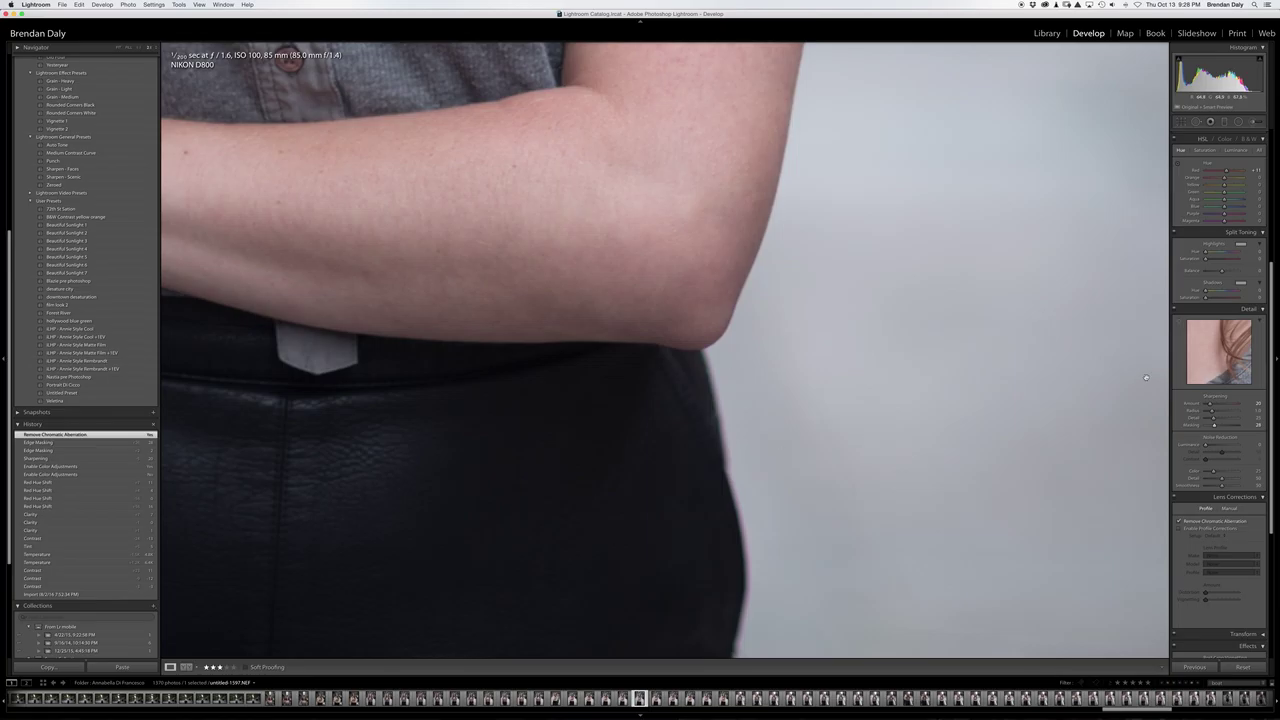
left_click(1179, 522)
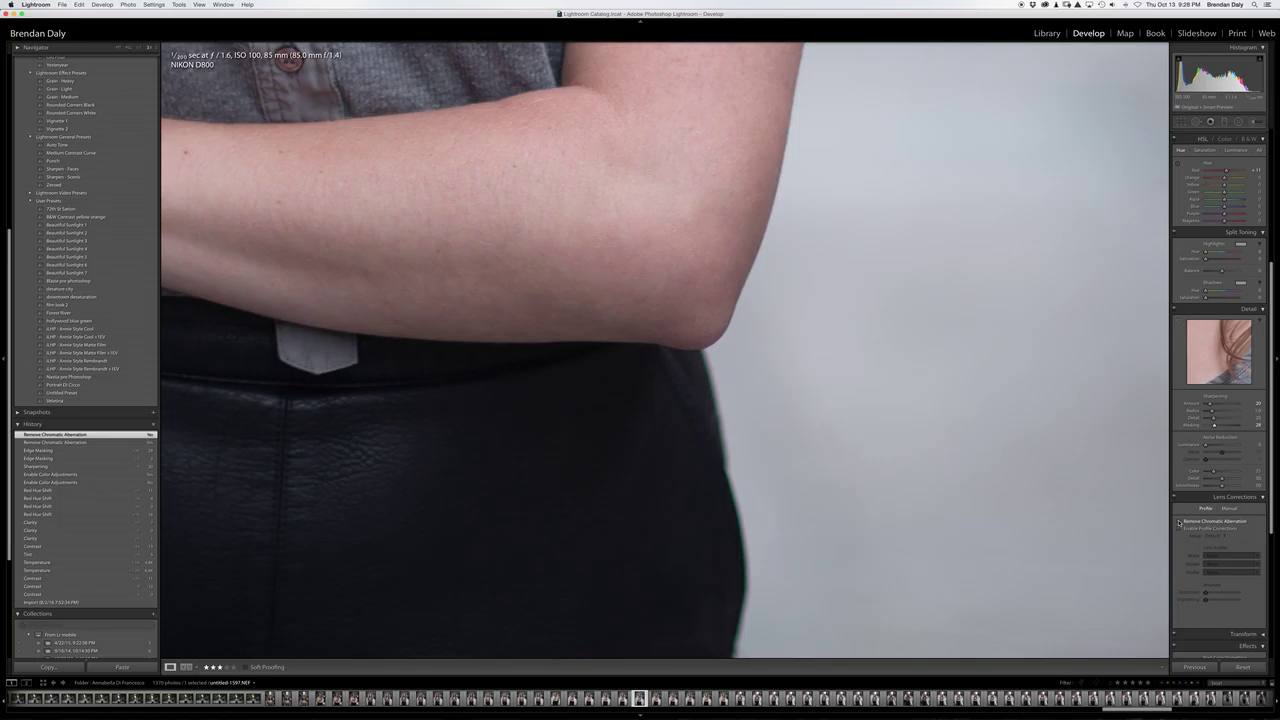
left_click(1179, 522)
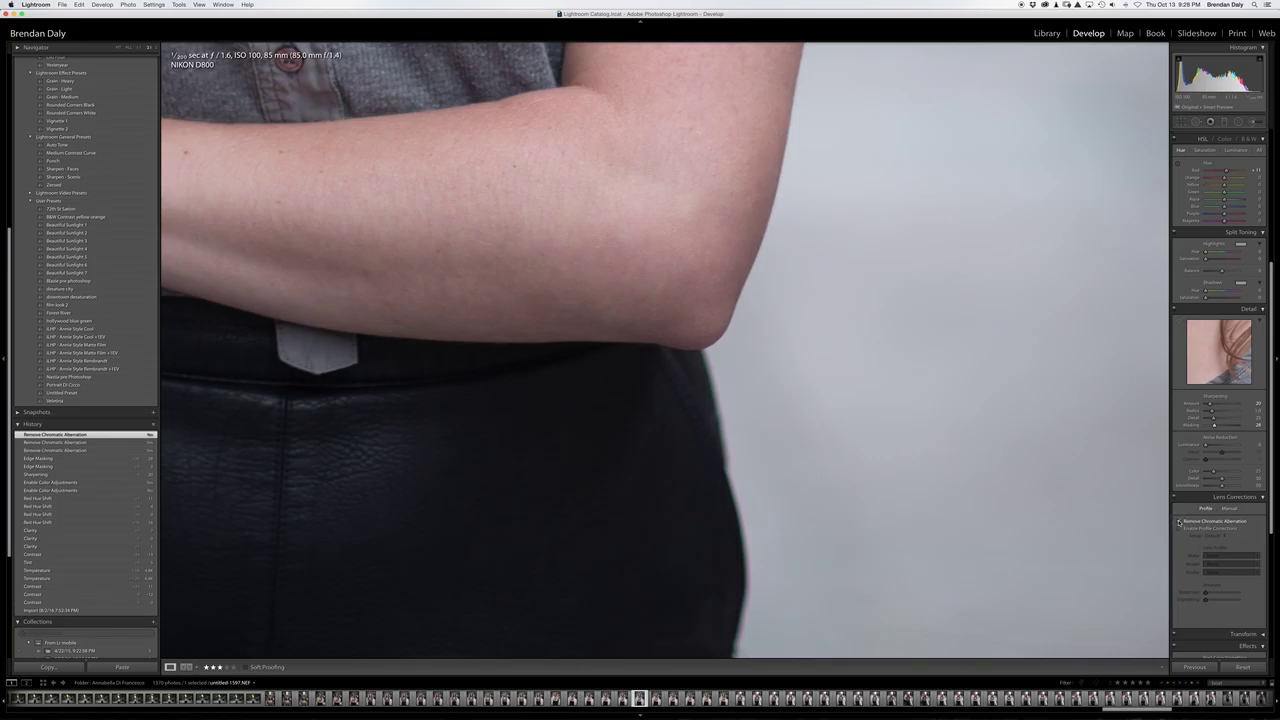
- Test manual purple defringing on the skirt edge, reset it for comparison, and set the purple amount to 10
left_click(1229, 509)
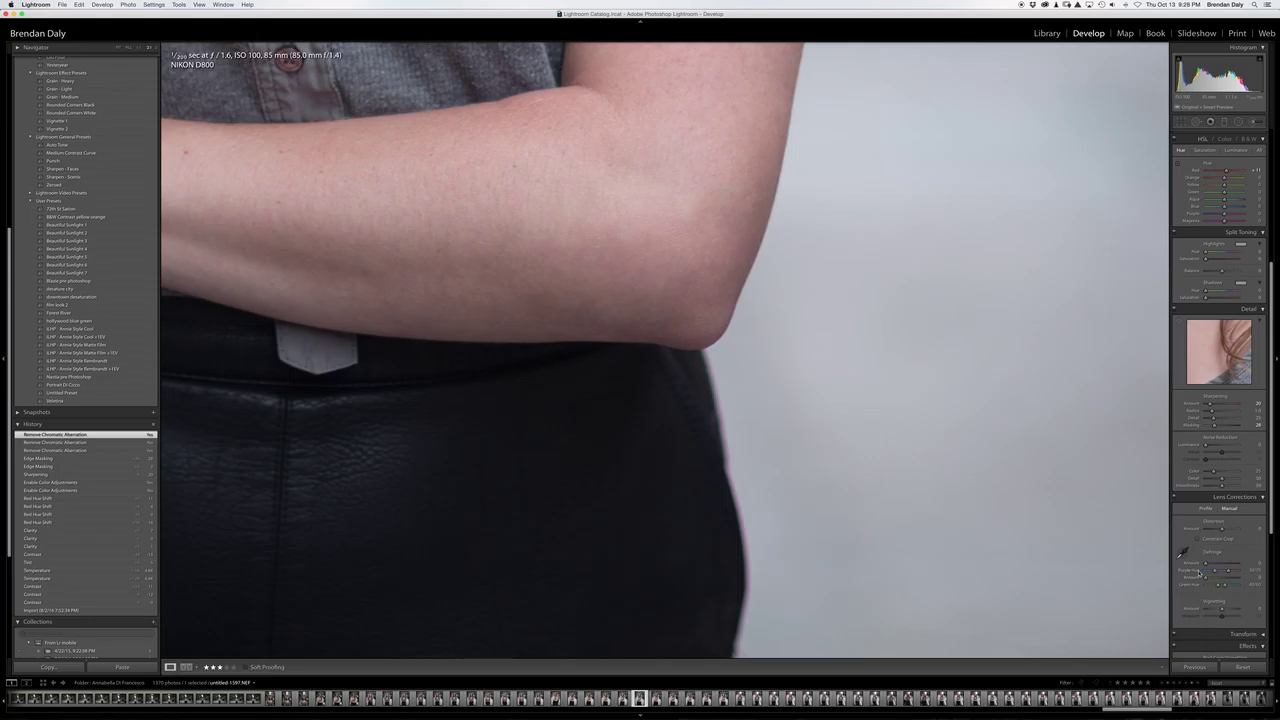
scroll(1203, 562, "down", 2)
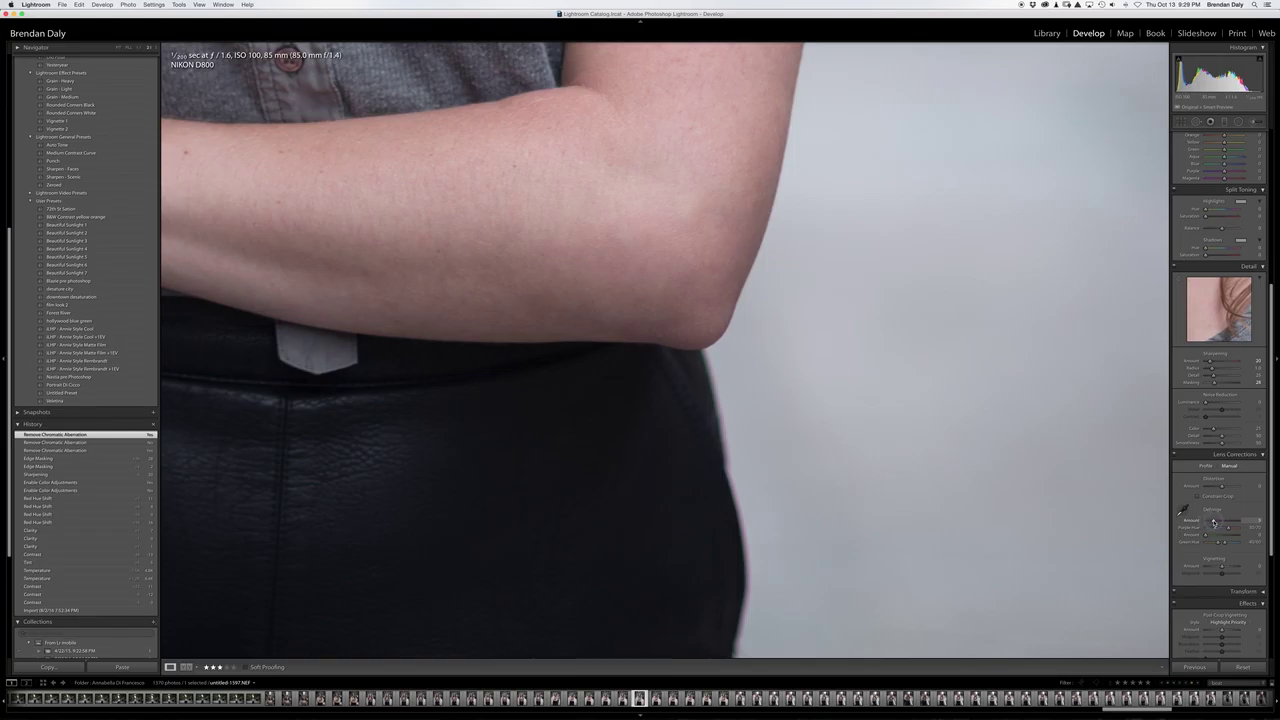
left_click_drag(1218, 521, 1225, 522)
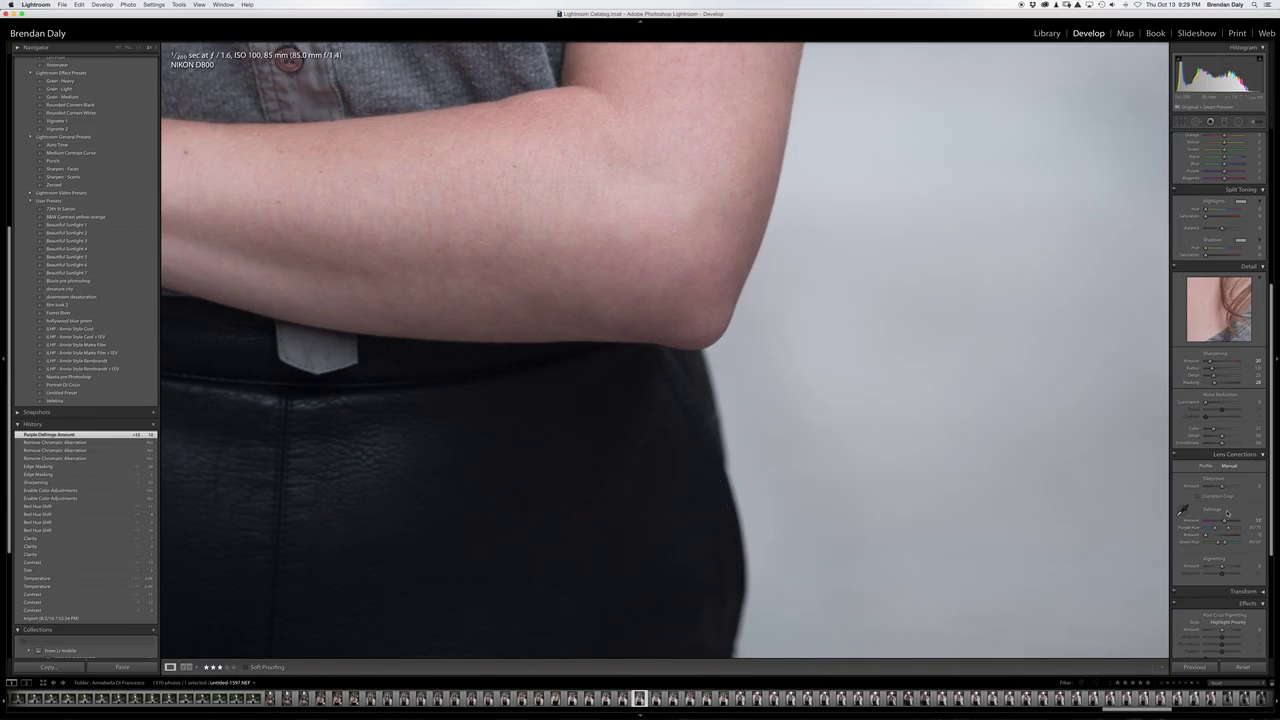
double_click(1183, 521)
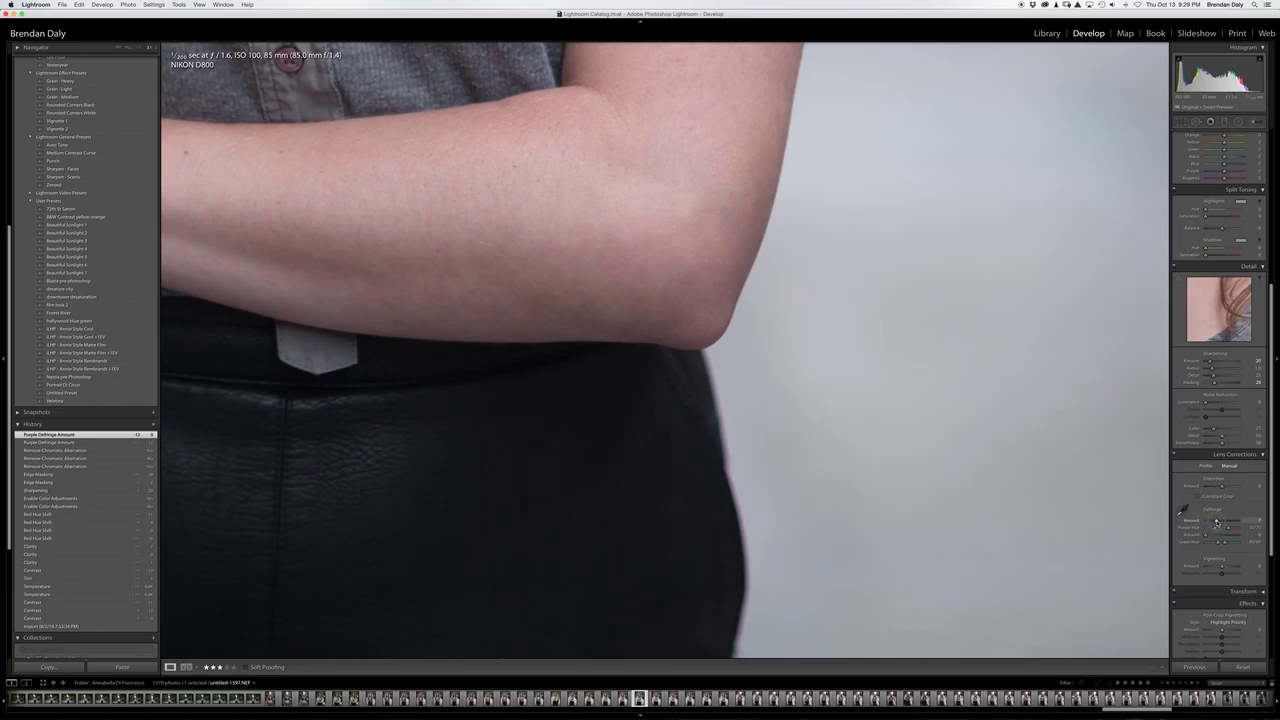
left_click_drag(1217, 521, 1221, 522)
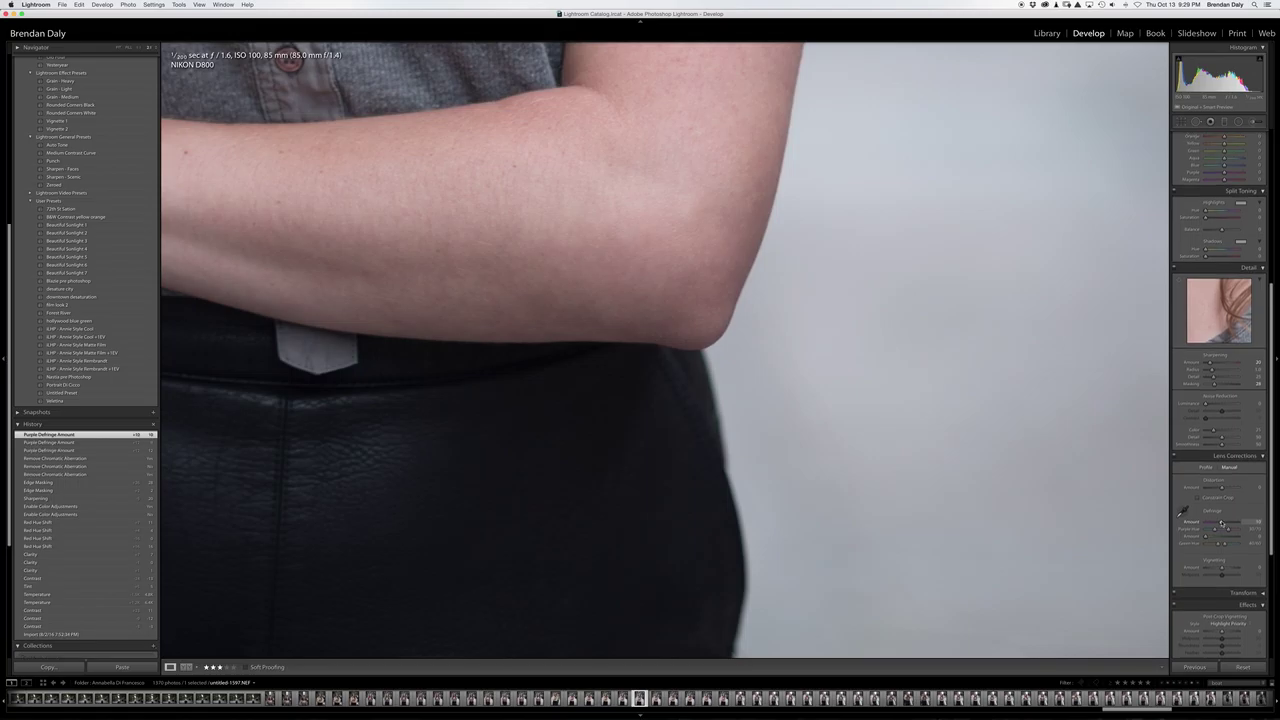
- Examine the magnified arms, shoulders, hair and face for remaining colour fringing along the edges
scroll(915, 399, "up", 10)
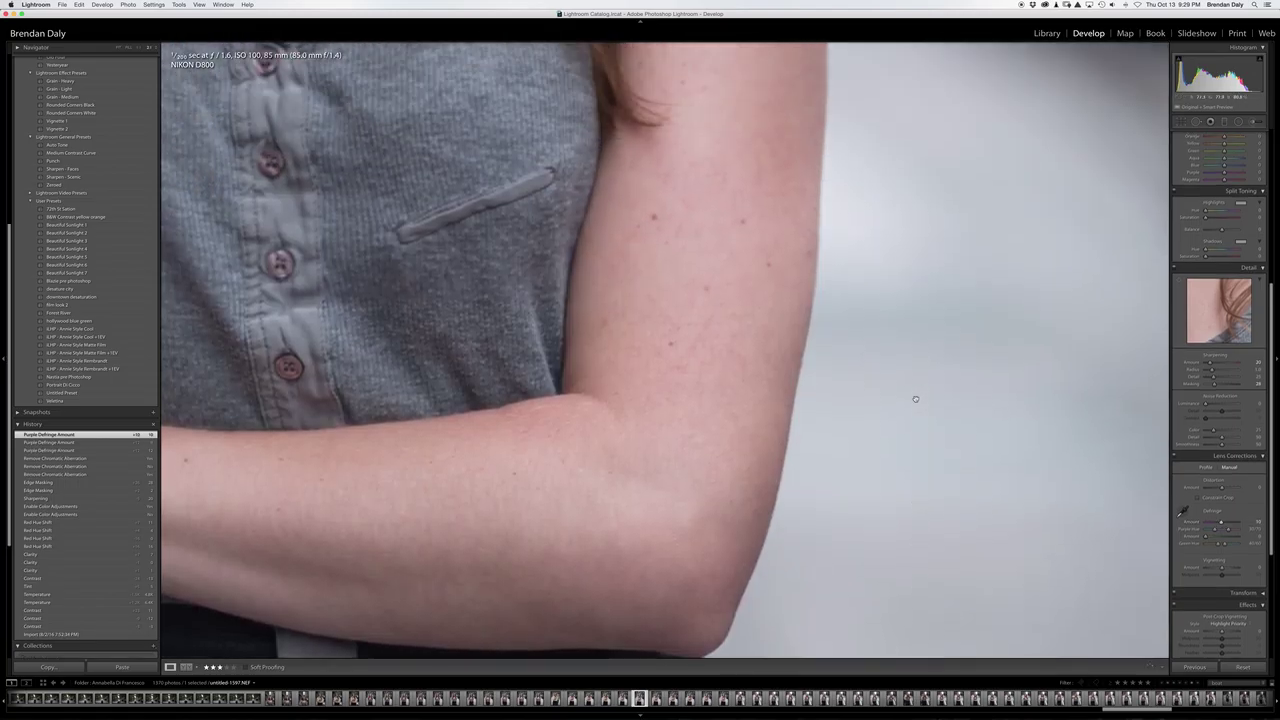
scroll(915, 399, "up", 10)
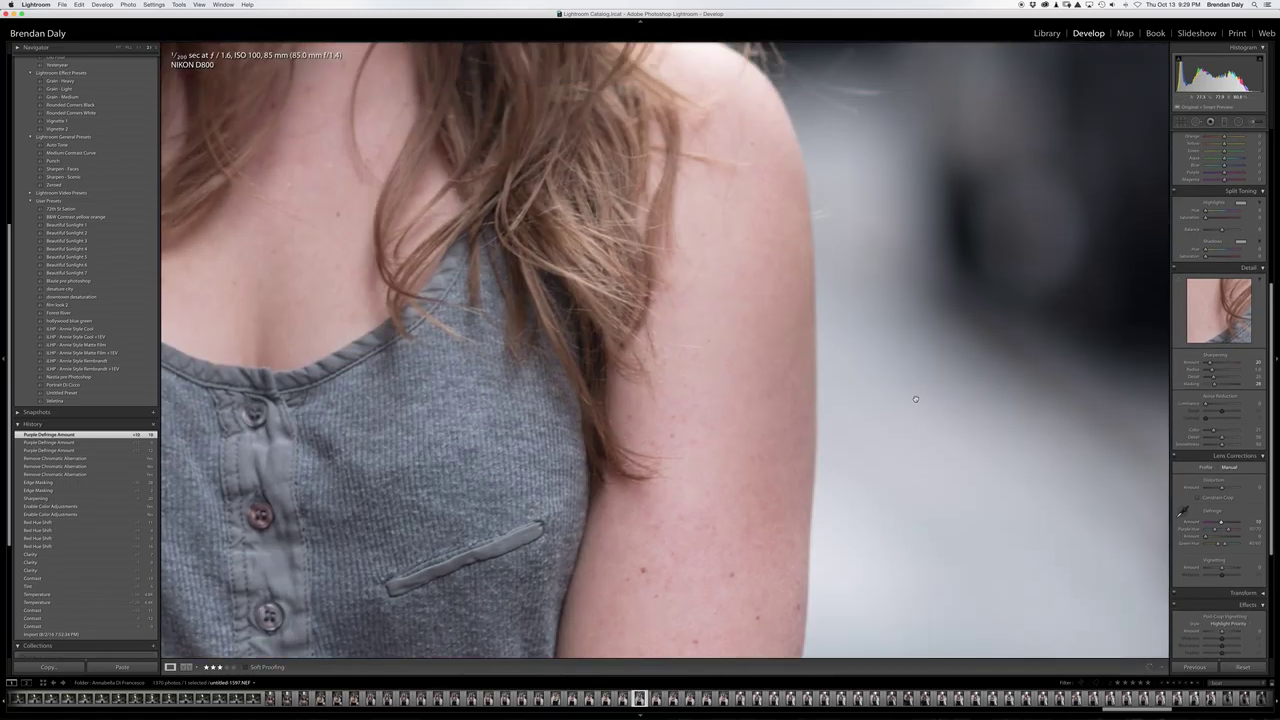
scroll(915, 399, "up", 10)
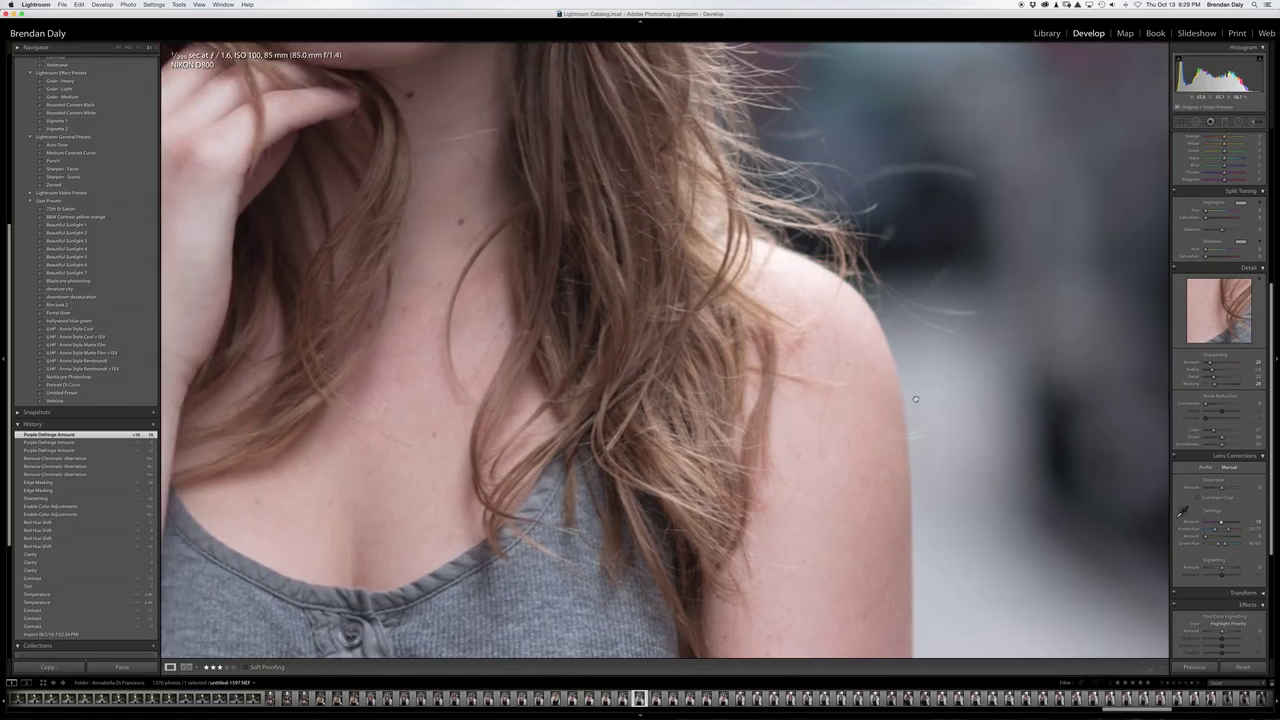
scroll(915, 399, "left", 10)
scroll(915, 399, "down", 5)
scroll(915, 399, "left", 10)
scroll(915, 399, "down", 15)
scroll(915, 399, "left", 5)
scroll(915, 399, "down", 5)
scroll(915, 399, "left", 5)
scroll(915, 399, "up", 15)
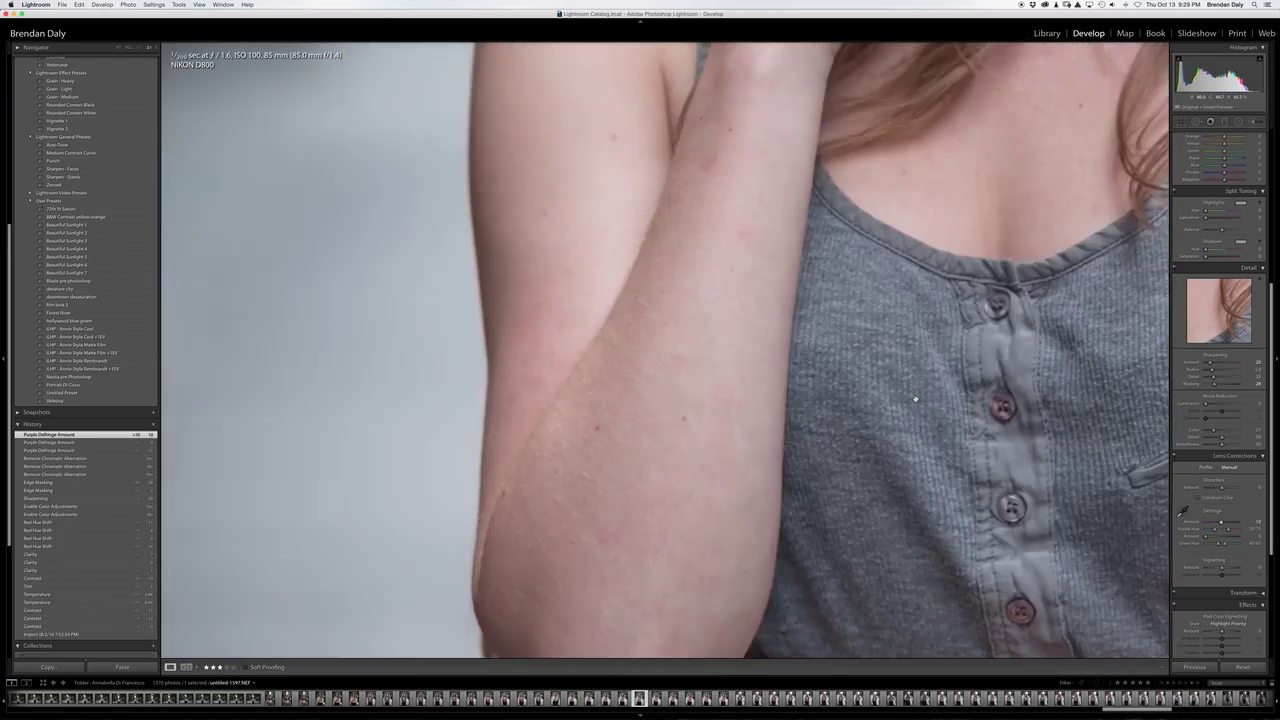
scroll(915, 399, "up", 20)
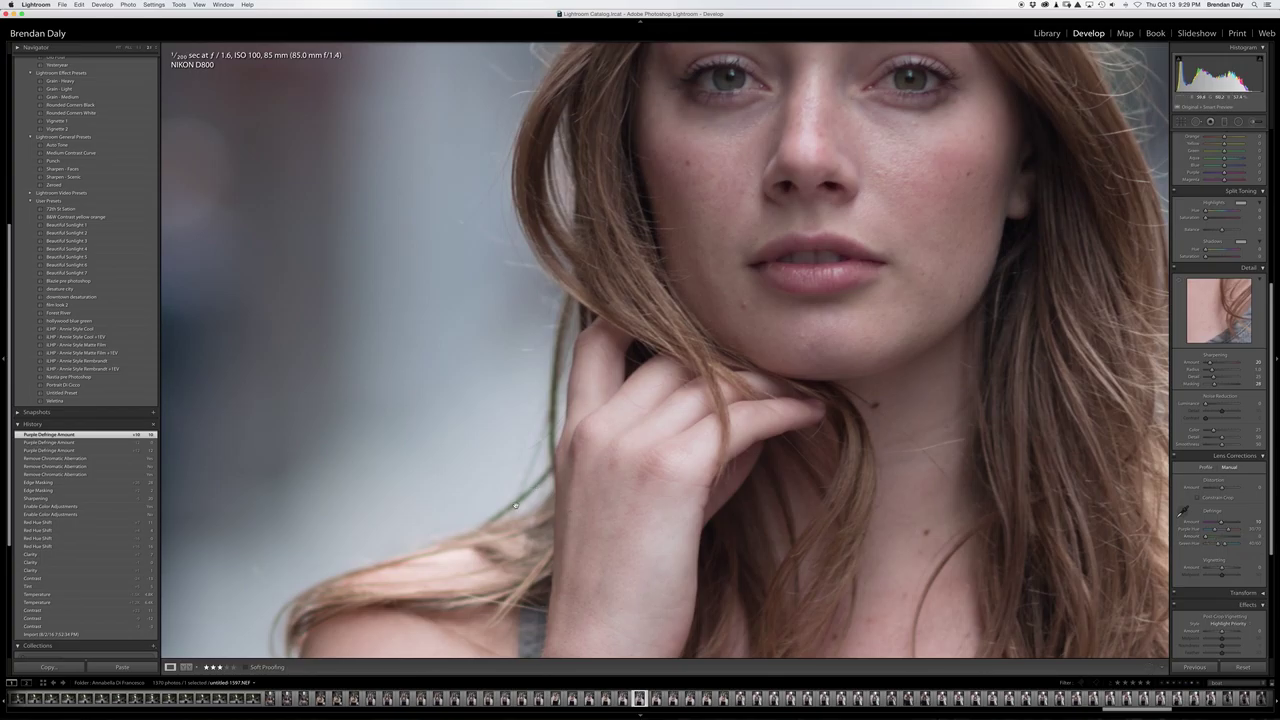
scroll(540, 495, "up", 5)
scroll(543, 502, "up", 7)
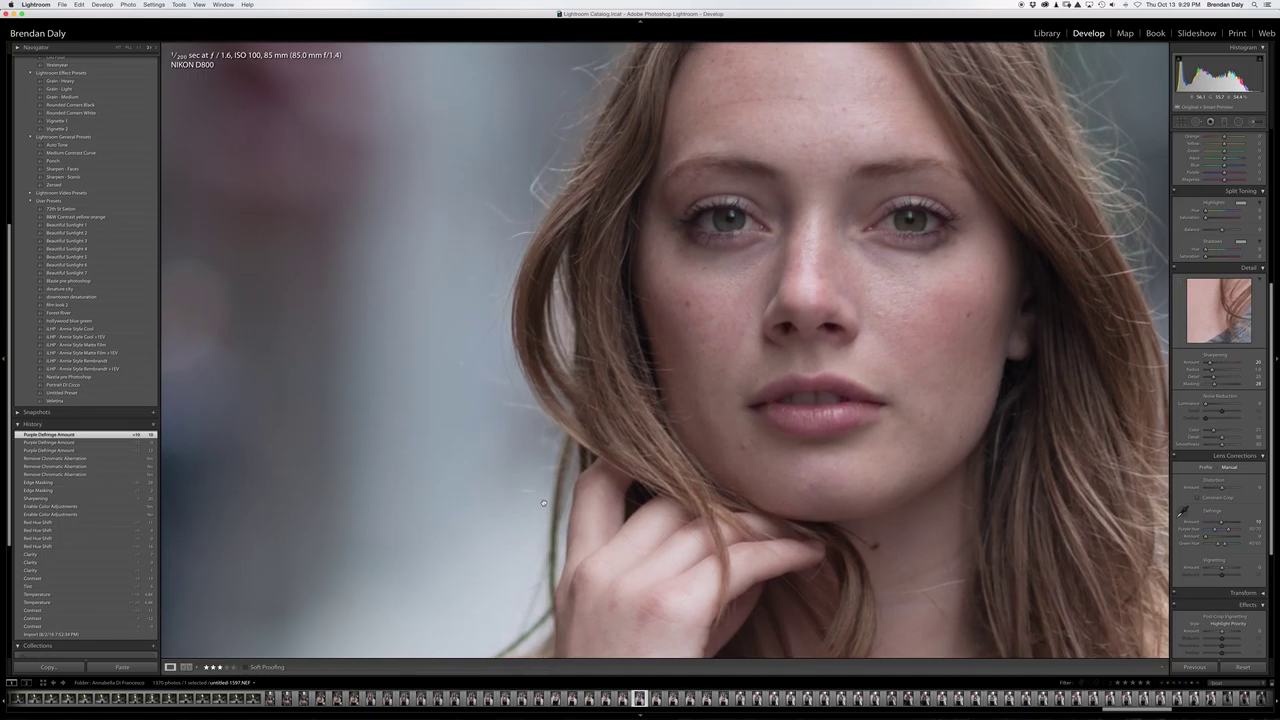
- Raise the green defringe amount and widen the green hue range to 18/60 to treat the green hair strand beside the hand
scroll(543, 502, "down", 14)
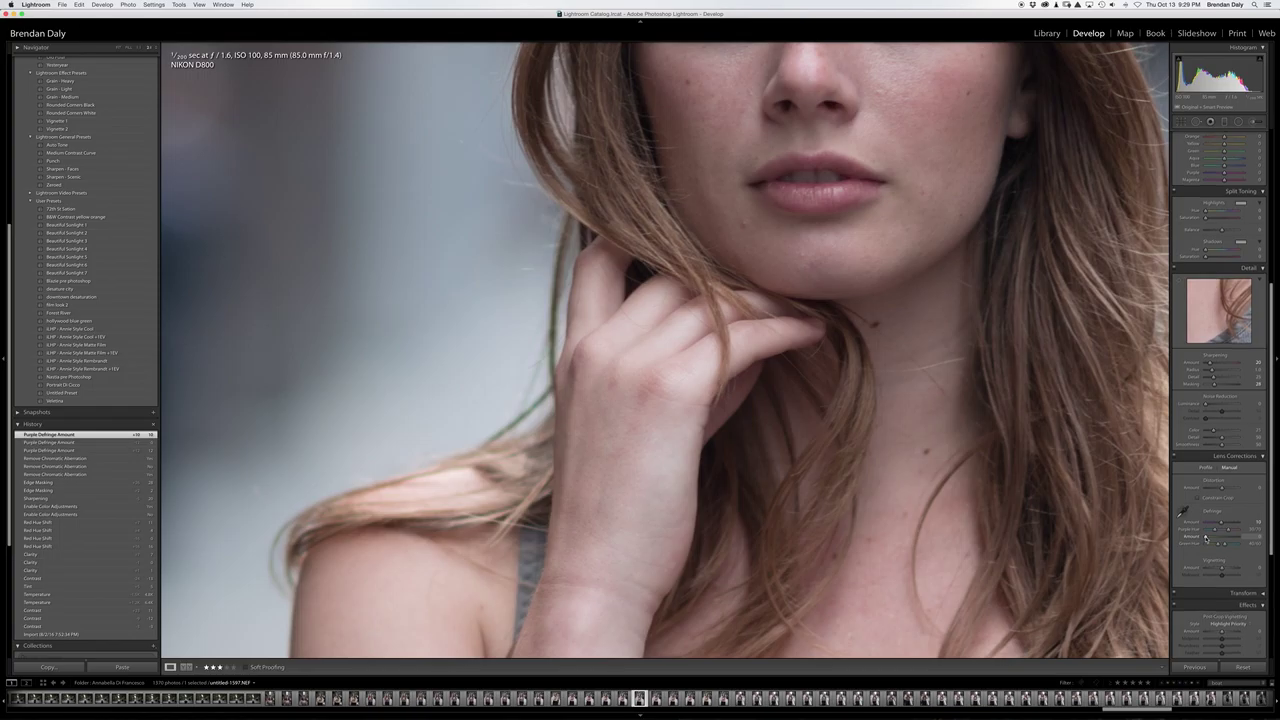
left_click_drag(1205, 537, 1223, 538)
left_click_drag(1233, 538, 1220, 538)
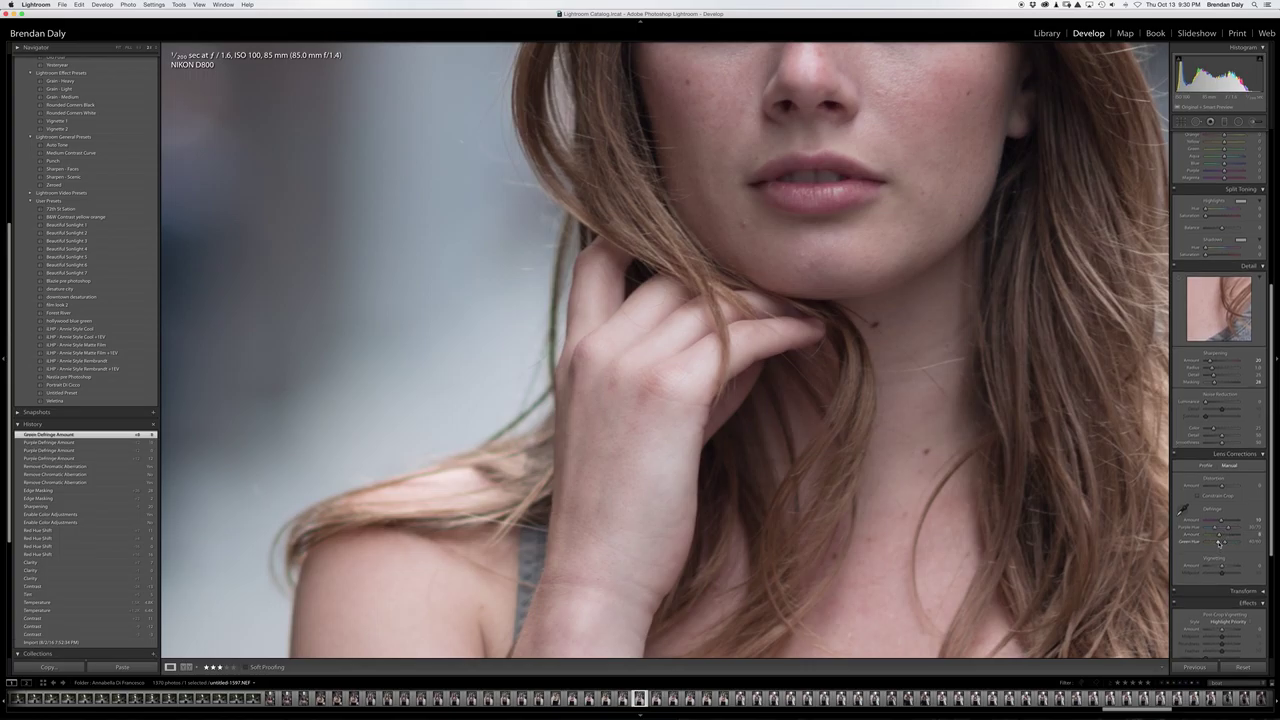
left_click_drag(1218, 543, 1213, 543)
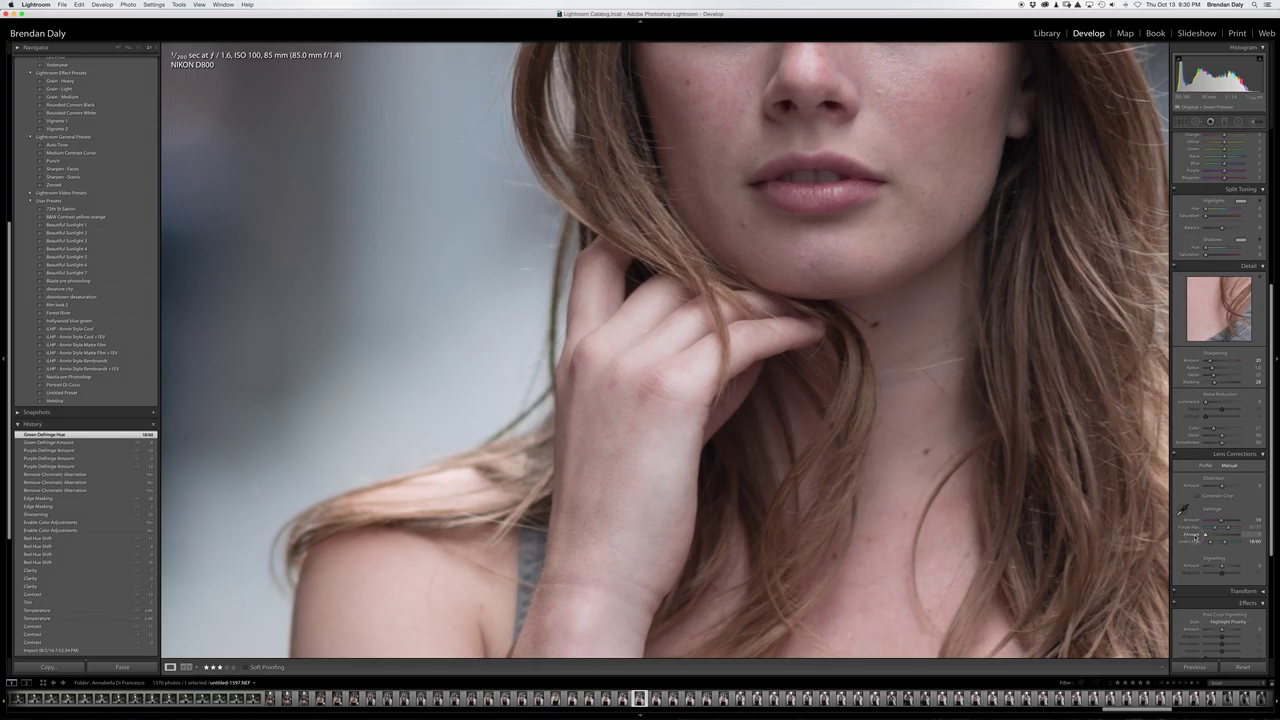
- Reset the green defringe amount to zero to compare the hair strand, and set the amount to 7
left_click_drag(1193, 535, 1195, 537)
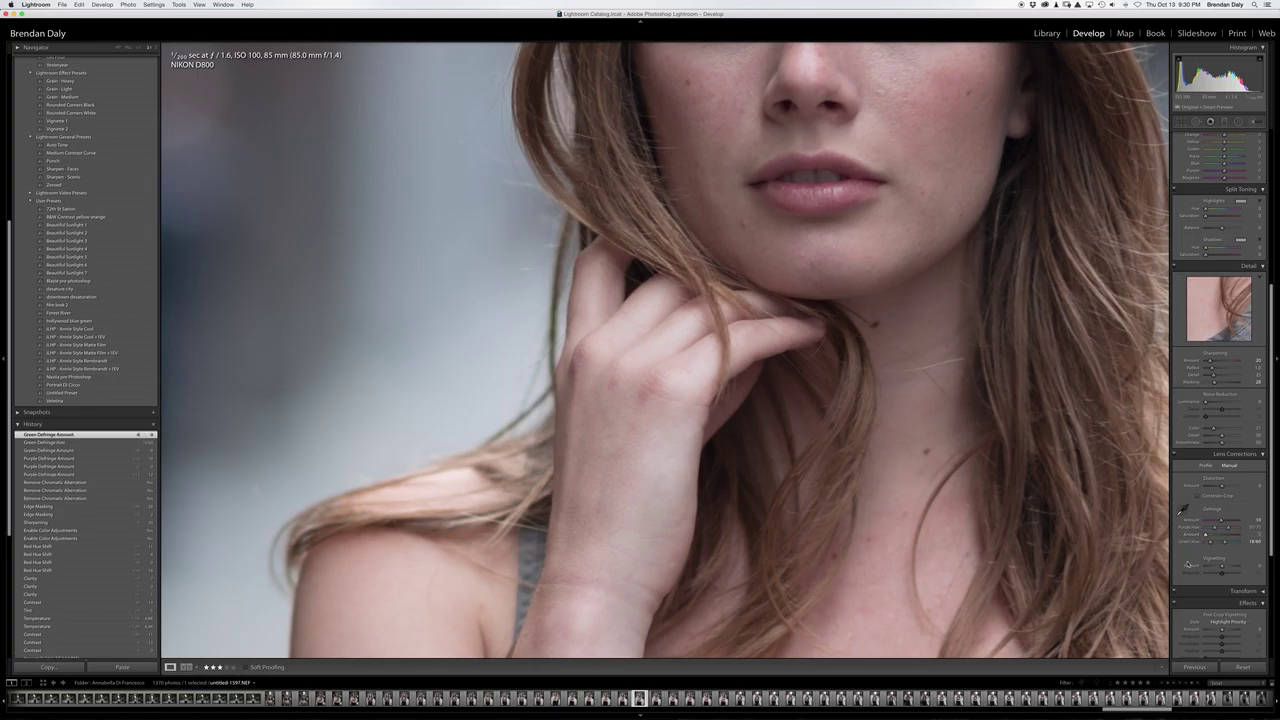
scroll(967, 457, "up", 5)
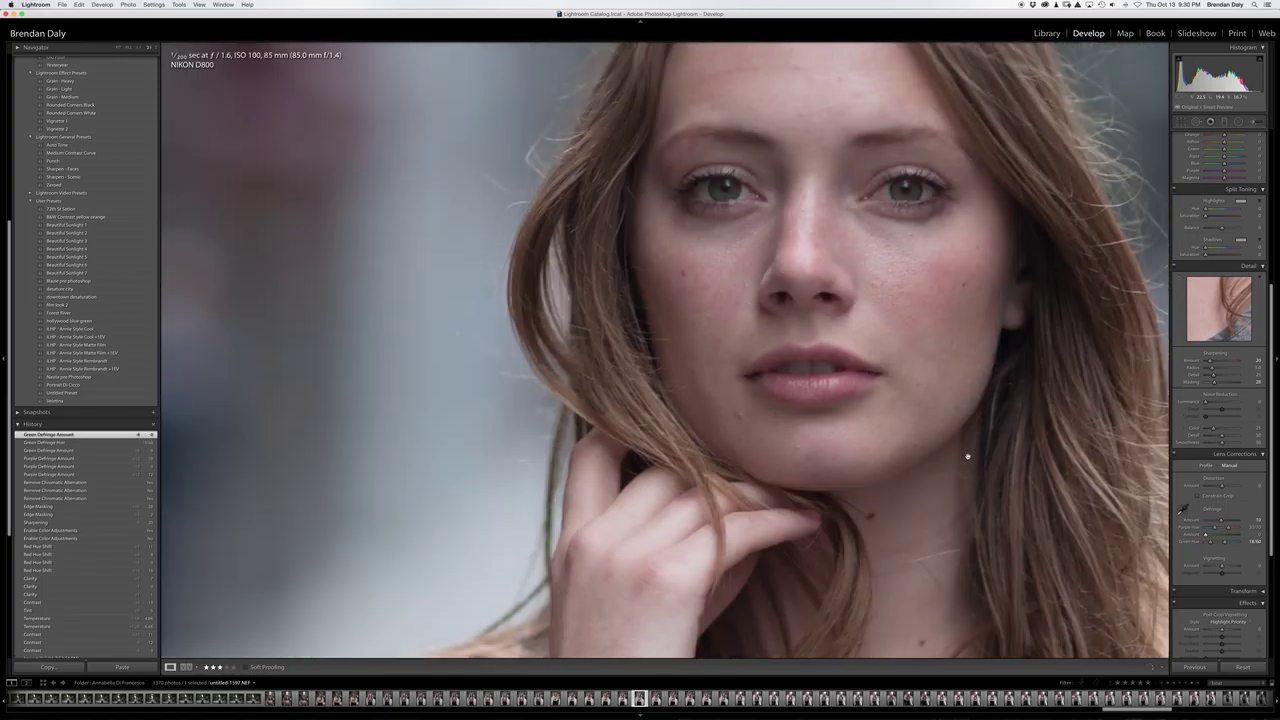
scroll(967, 457, "down", 5)
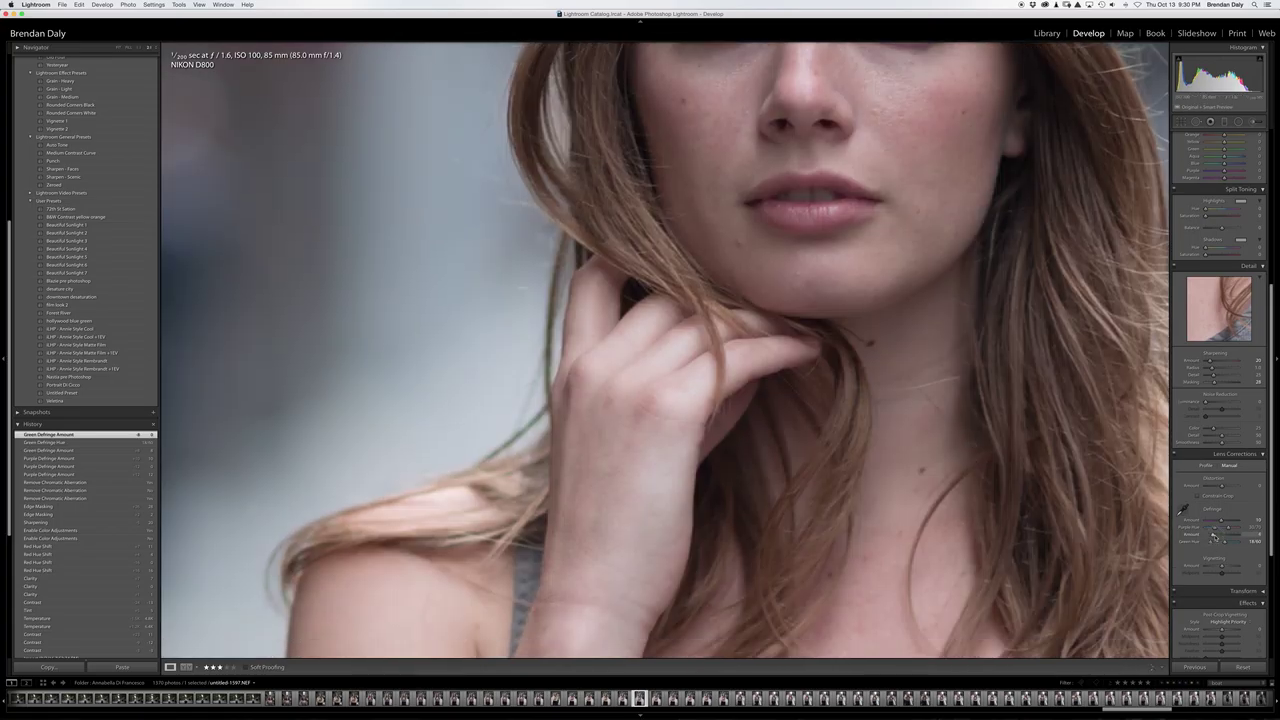
left_click_drag(1218, 538, 1220, 538)
- Examine the magnified hand, arms, shirt and both skirt edges for remaining colour fringing, and return to the full photo
scroll(950, 491, "down", 10)
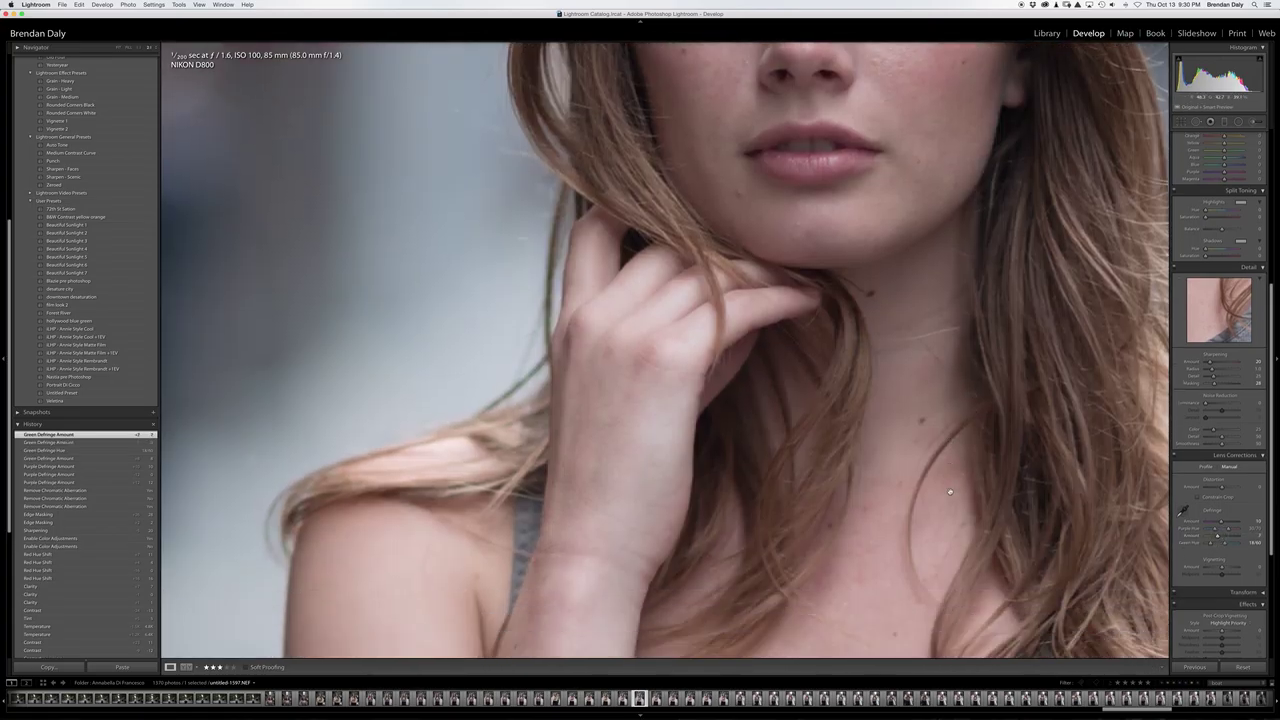
scroll(950, 491, "down", 10)
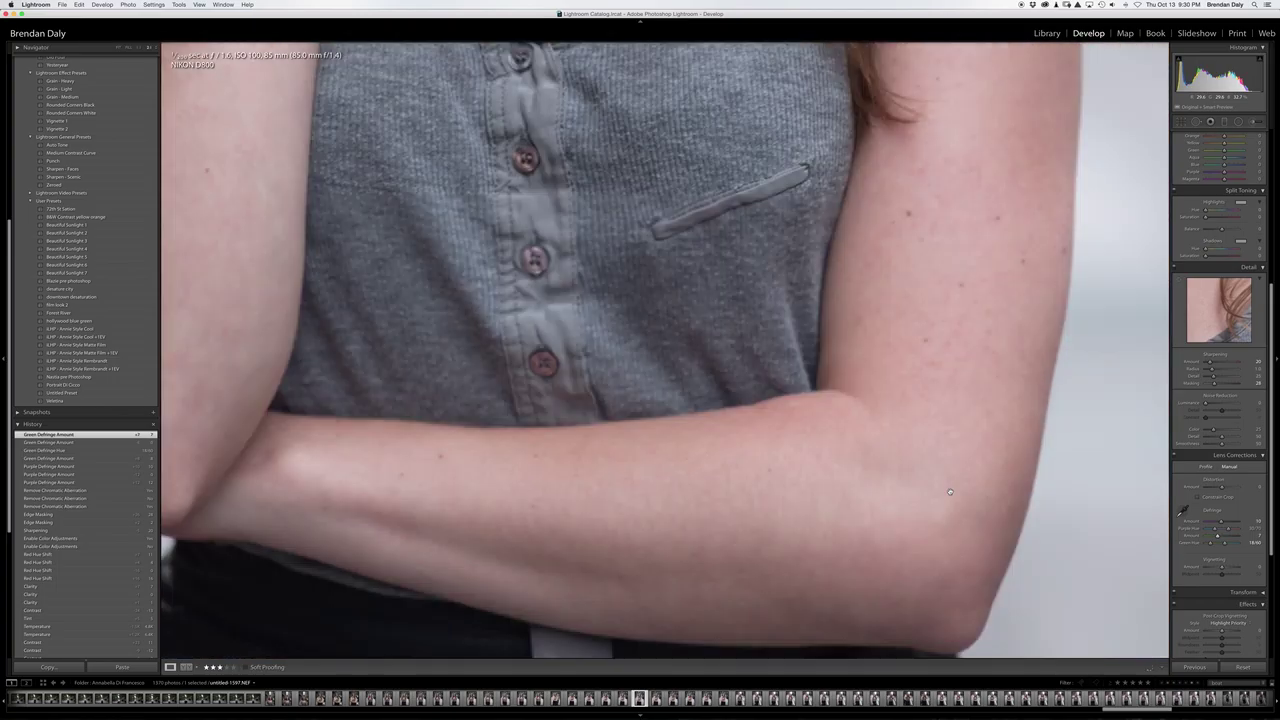
scroll(950, 491, "down", 10)
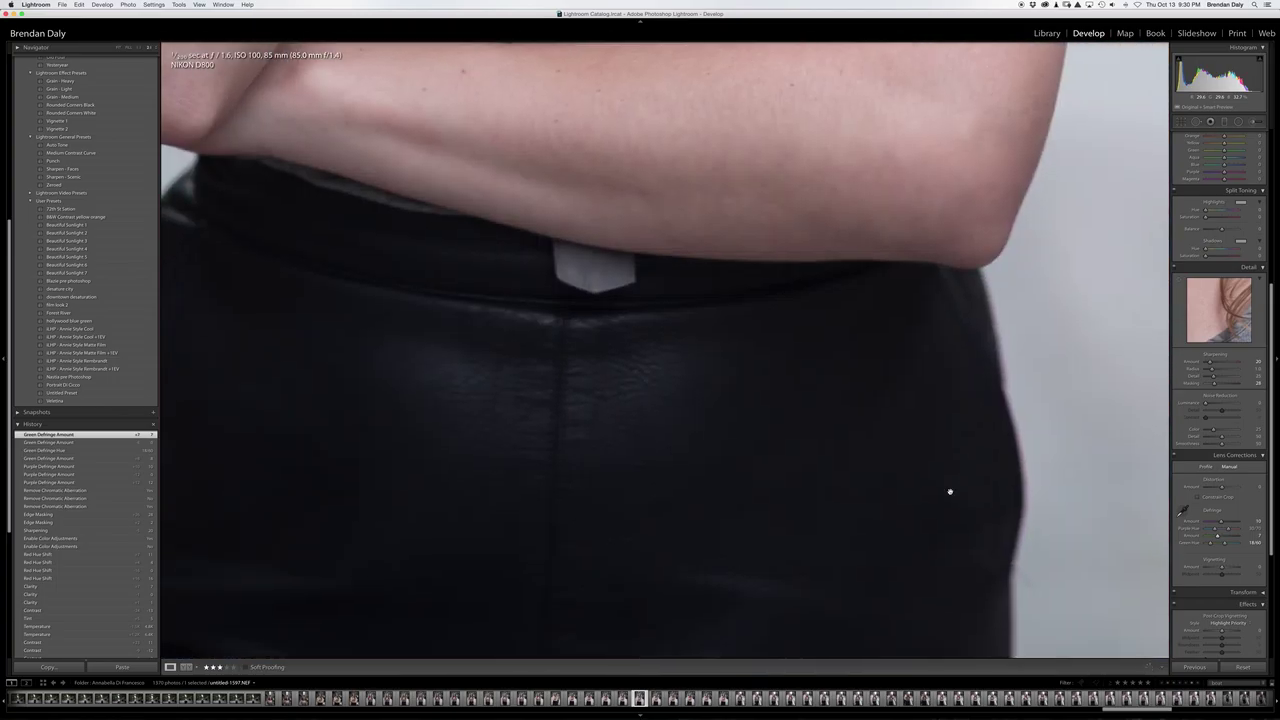
scroll(950, 491, "down", 3)
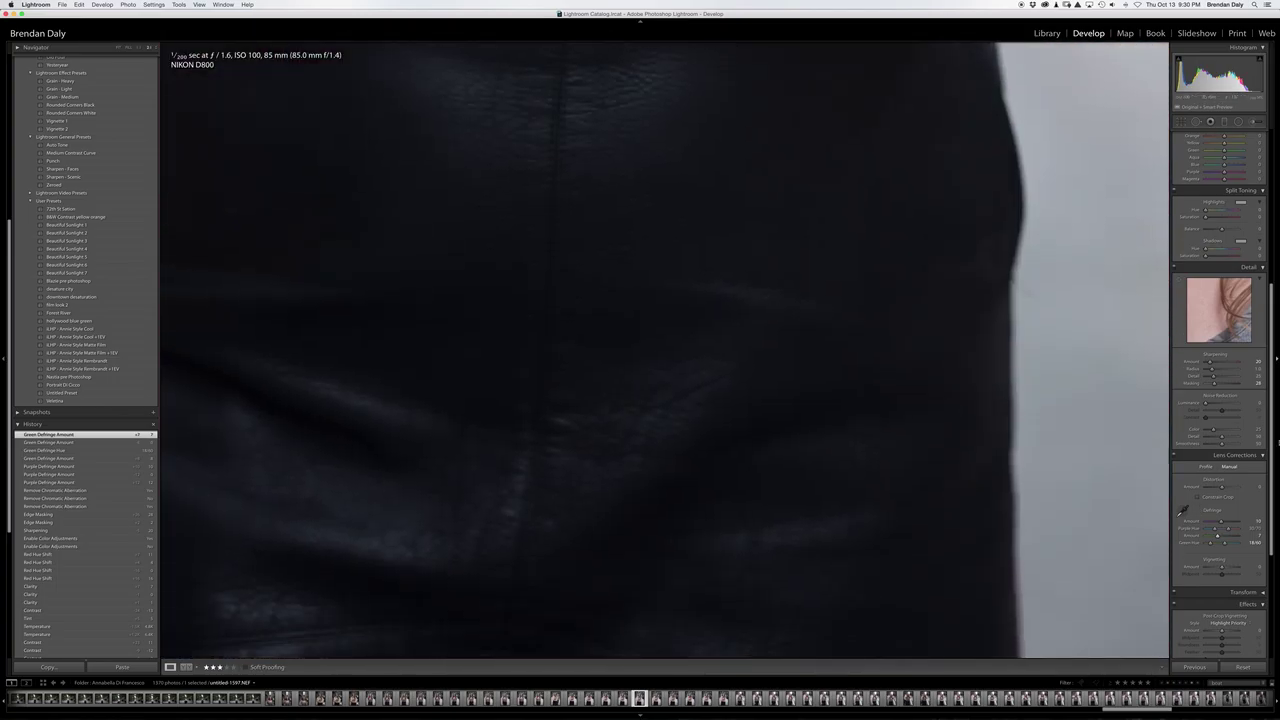
scroll(1016, 413, "up", 5)
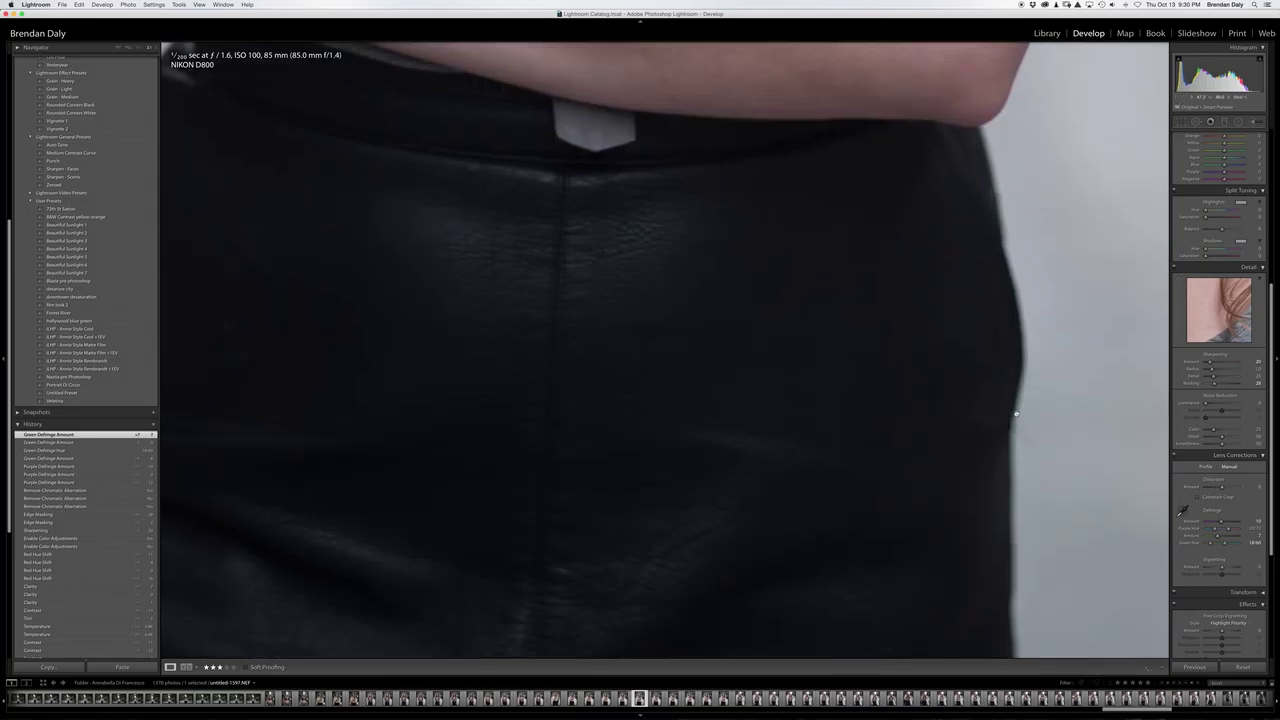
scroll(1016, 413, "left", 5)
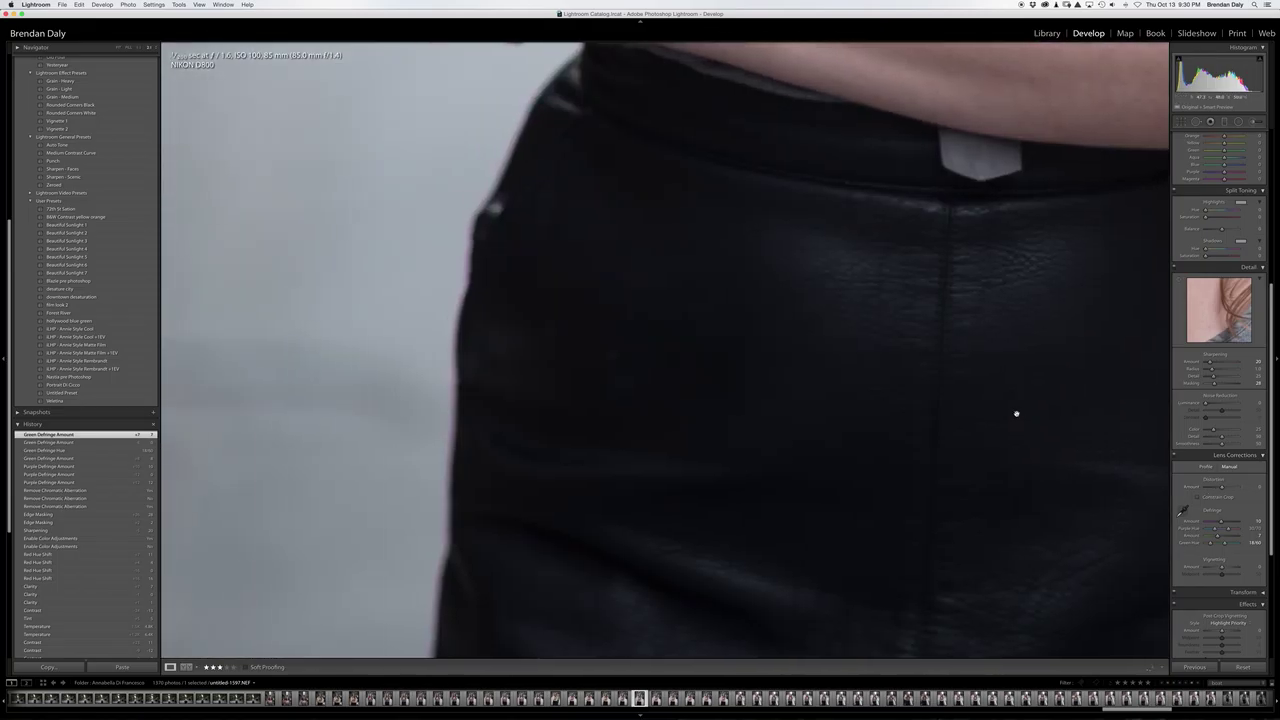
scroll(1016, 413, "up", 6)
scroll(1016, 413, "down", 4)
left_click(1016, 413)
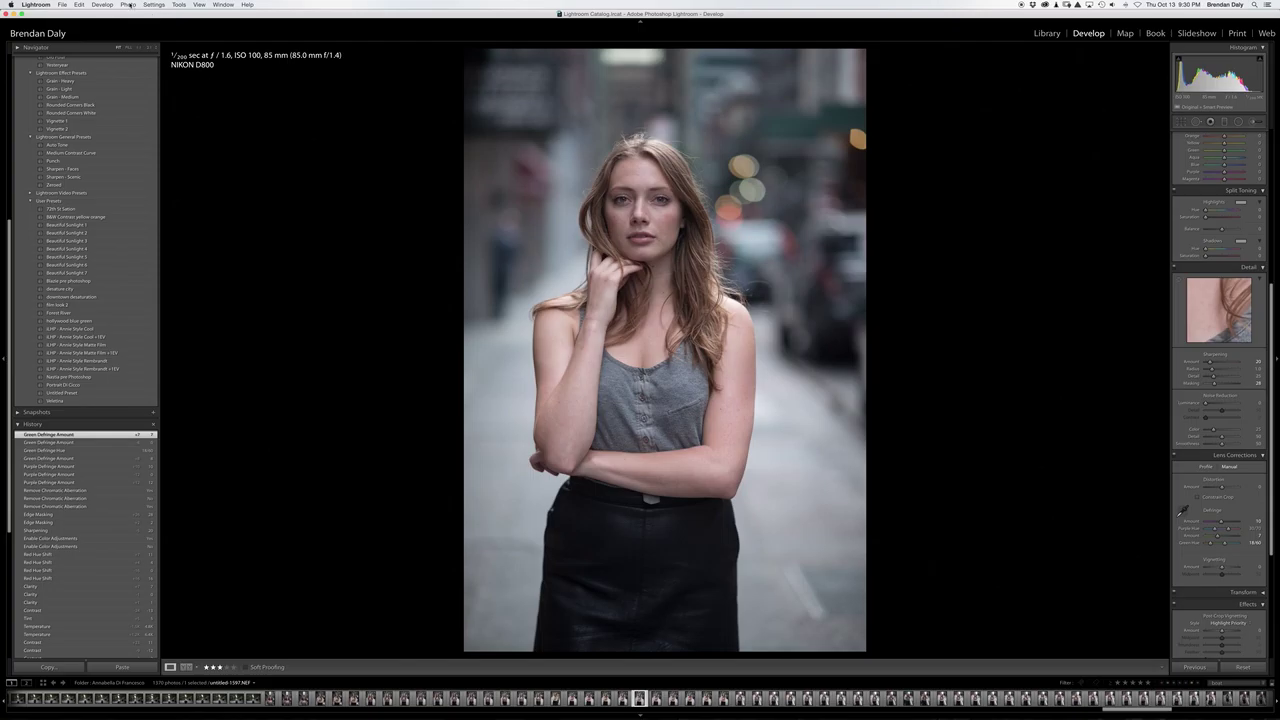
- Send the portrait to Adobe Photoshop CC 2015.5 for editing, switch to that app and collapse the actions list
left_click(129, 5)
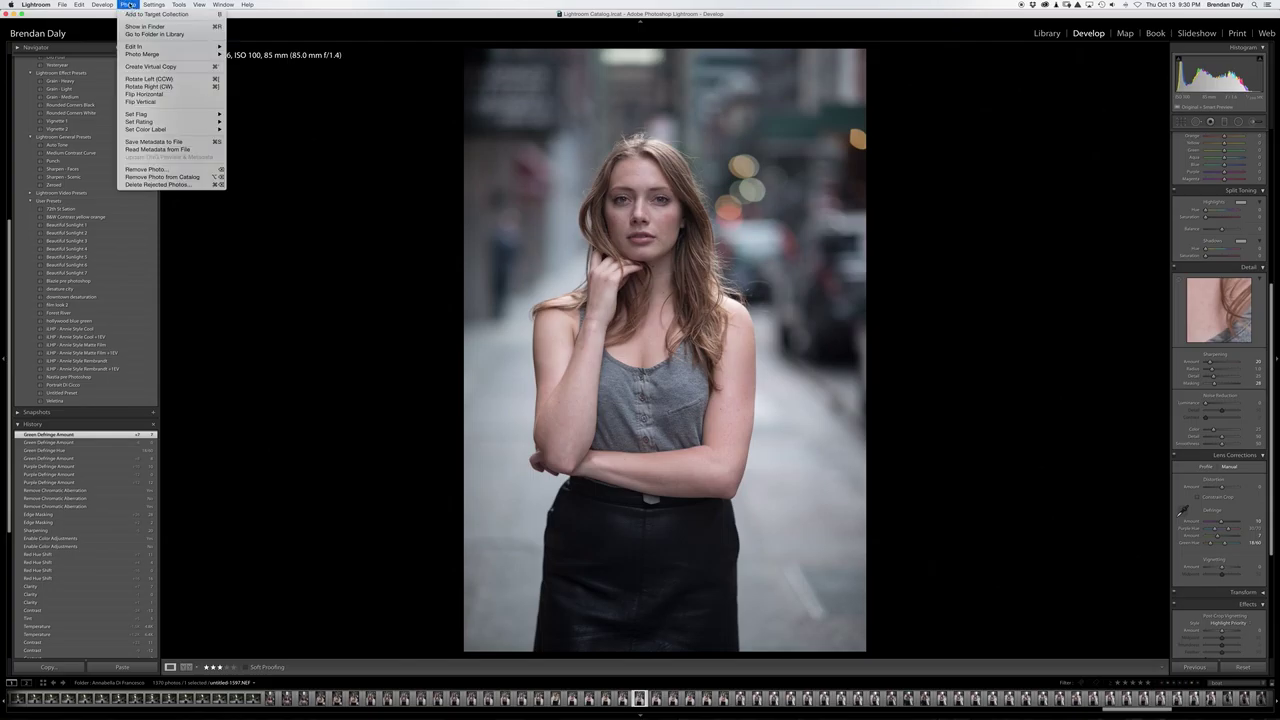
mouse_move(150, 47)
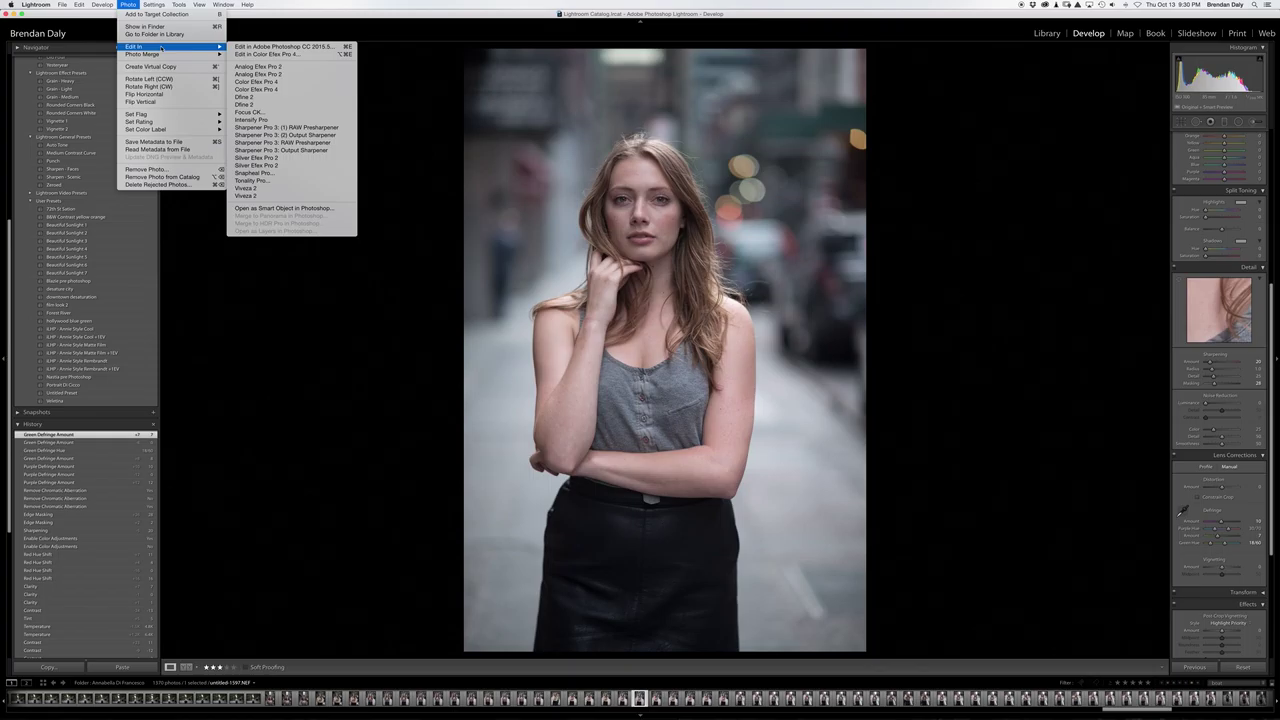
left_click(284, 47)
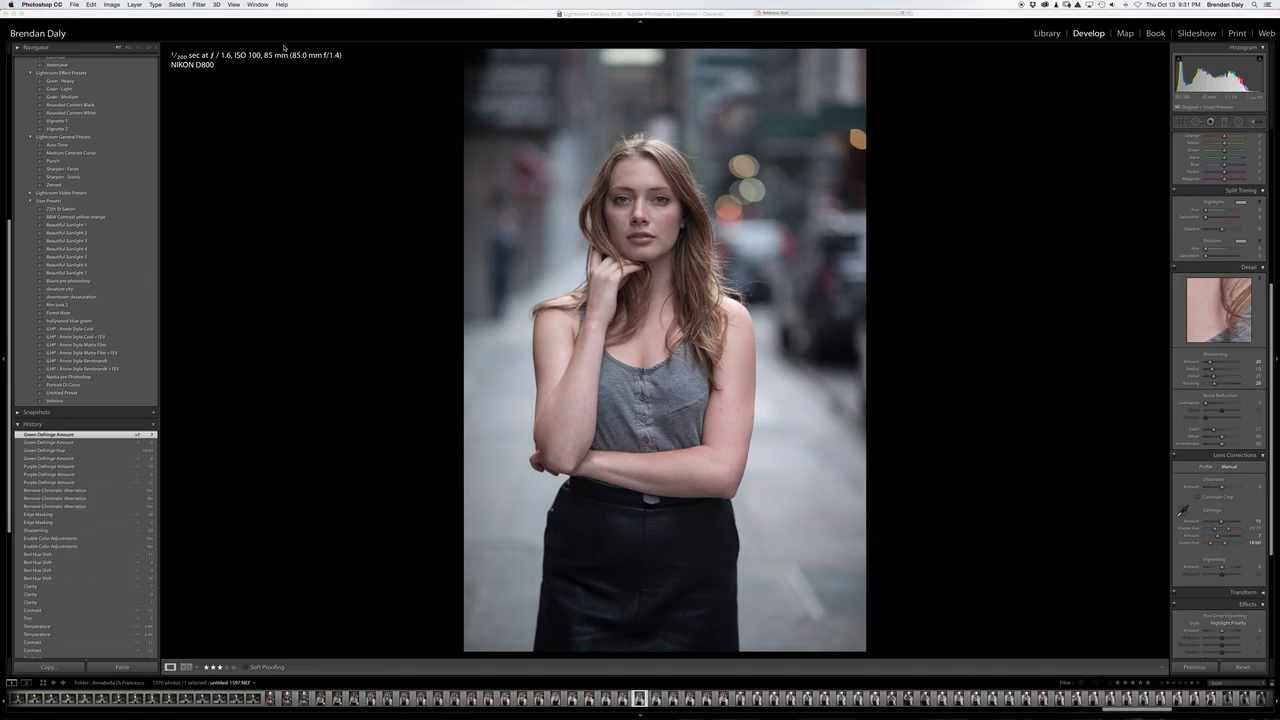
mouse_move(751, 700)
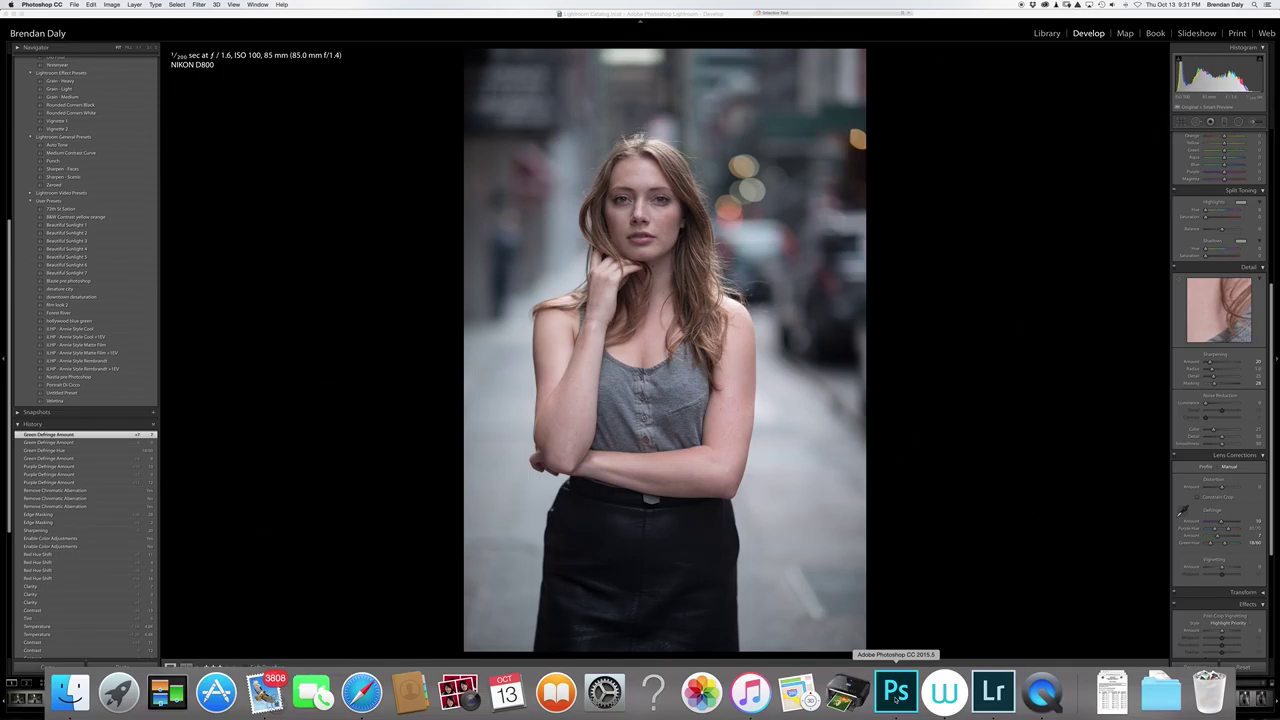
left_click(896, 692)
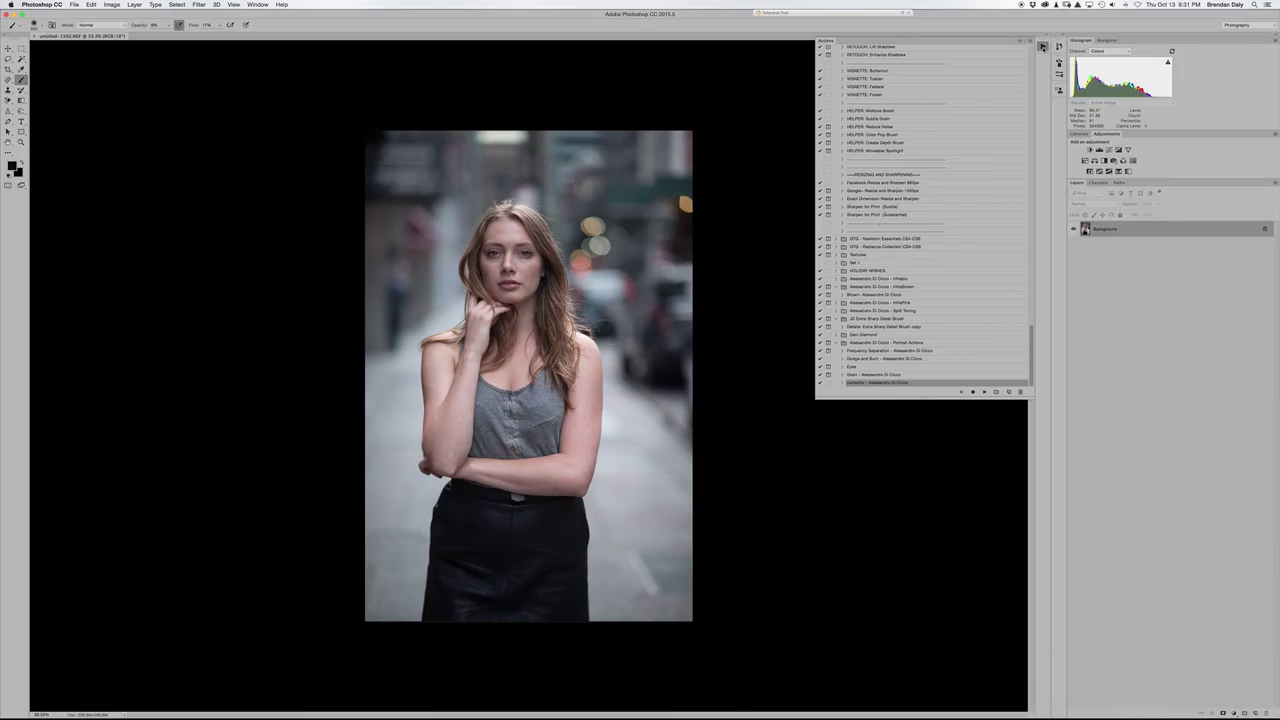
left_click(1042, 47)
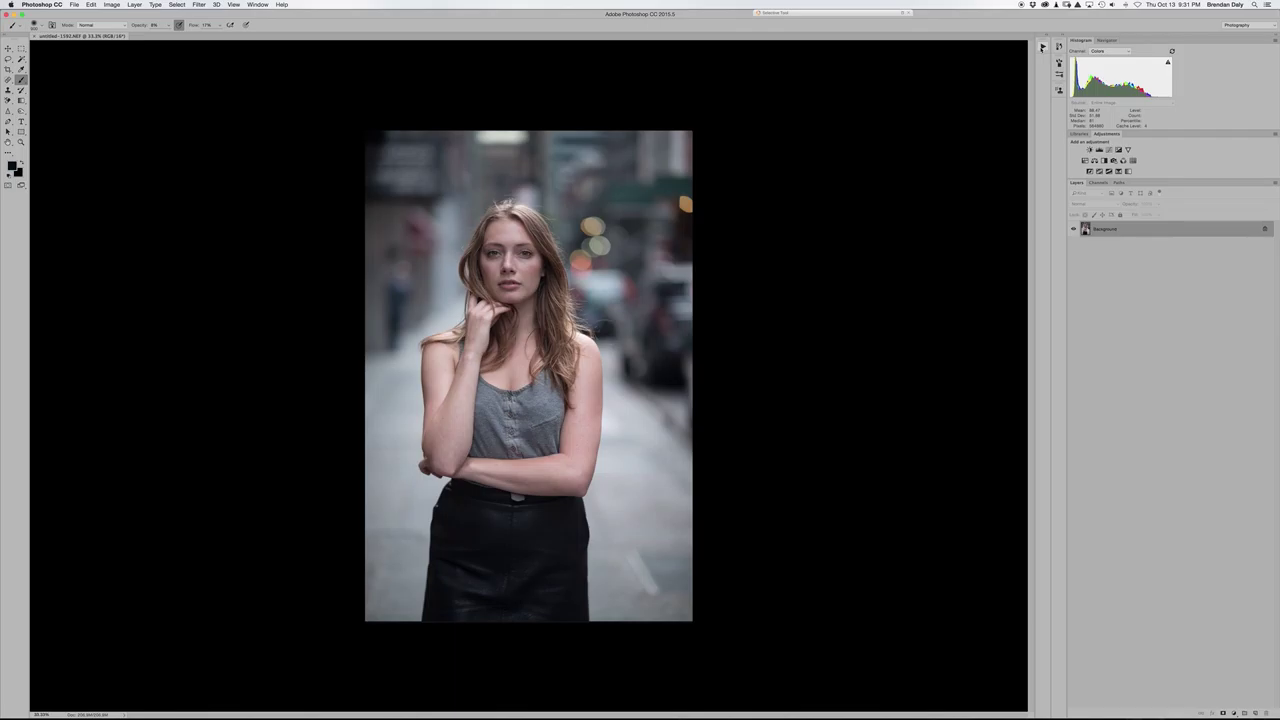
- Frame the face at 200% and choose the Patch tool for skin retouching
key("super+equal")
key("super+equal")
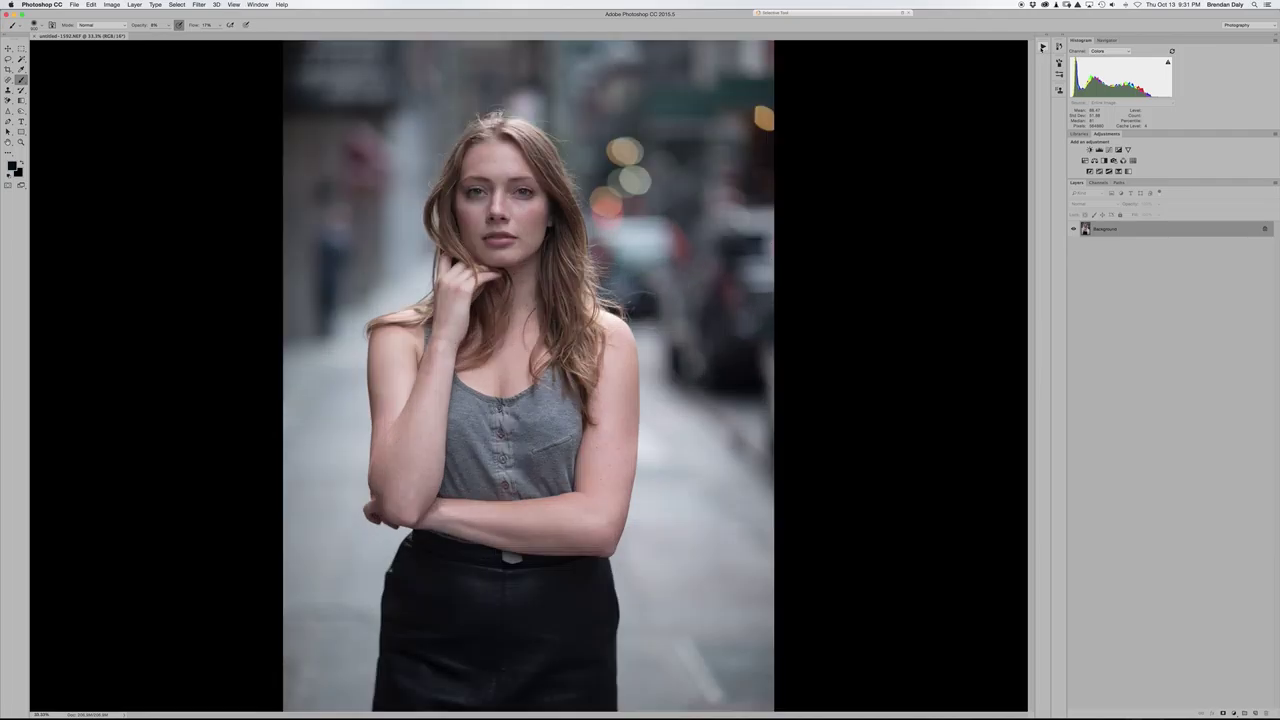
key("super+equal")
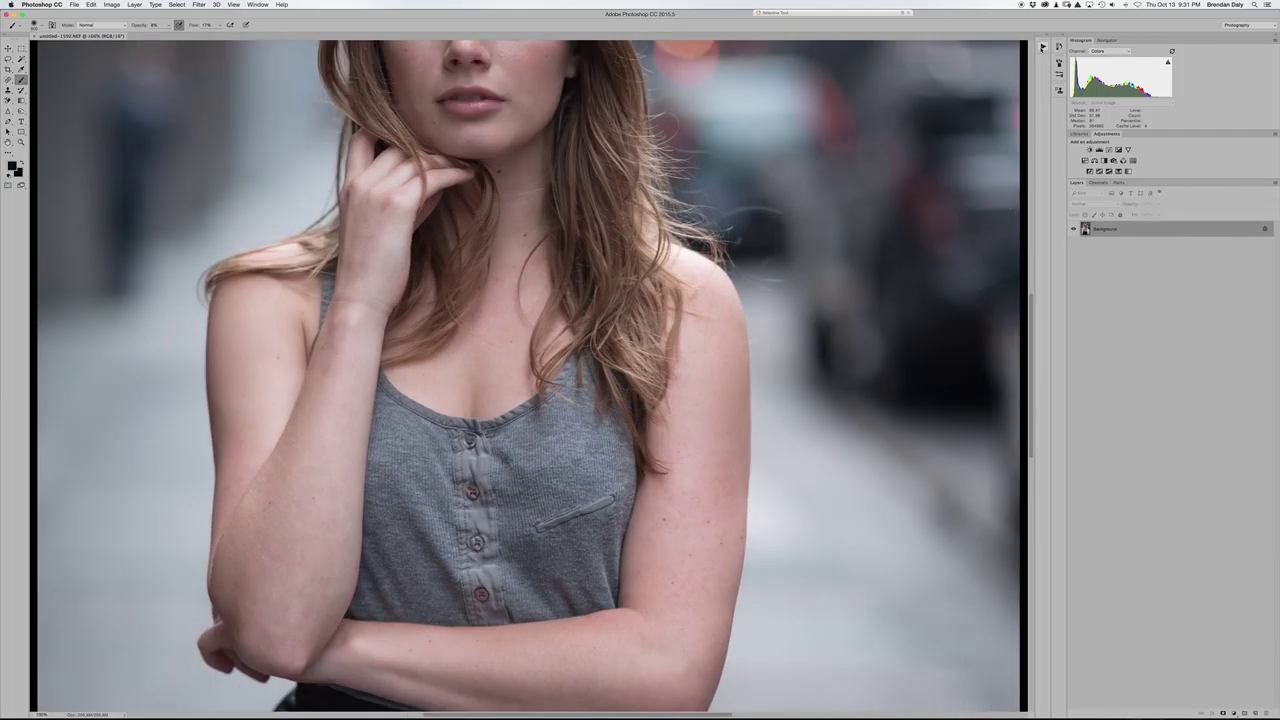
scroll(497, 100, "up", 6)
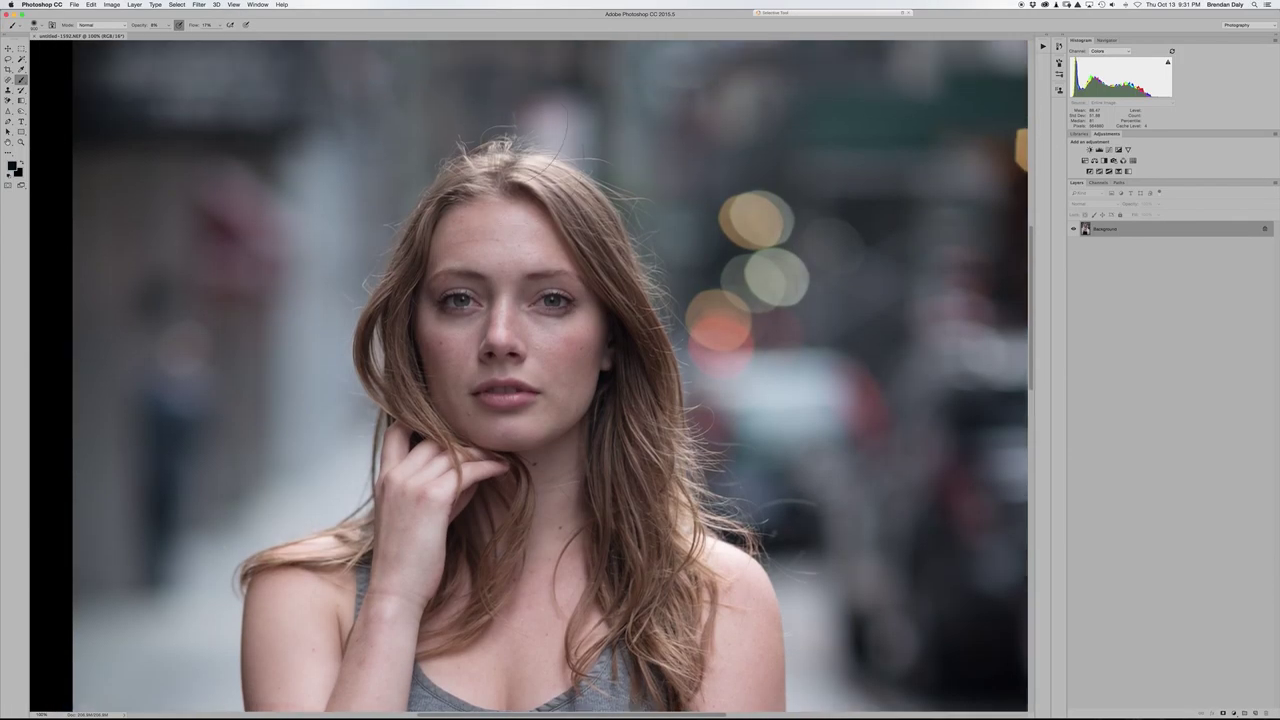
scroll(497, 115, "left", 2)
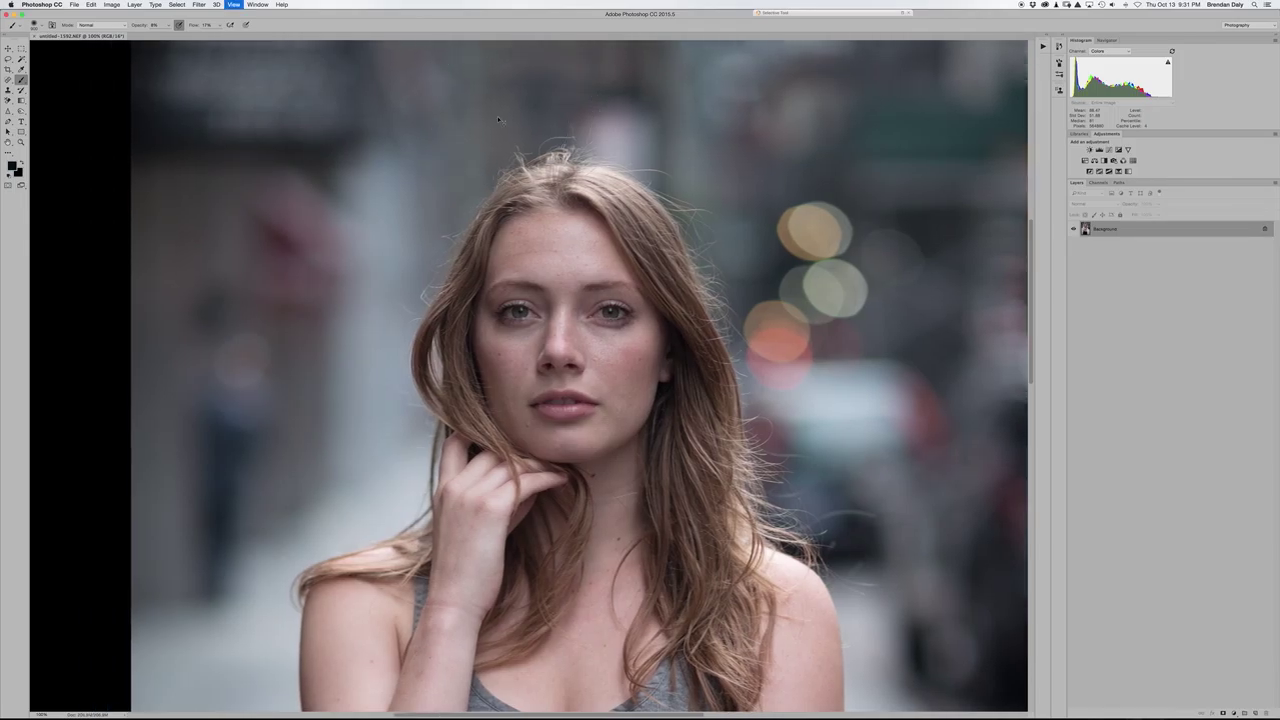
key("super+equal")
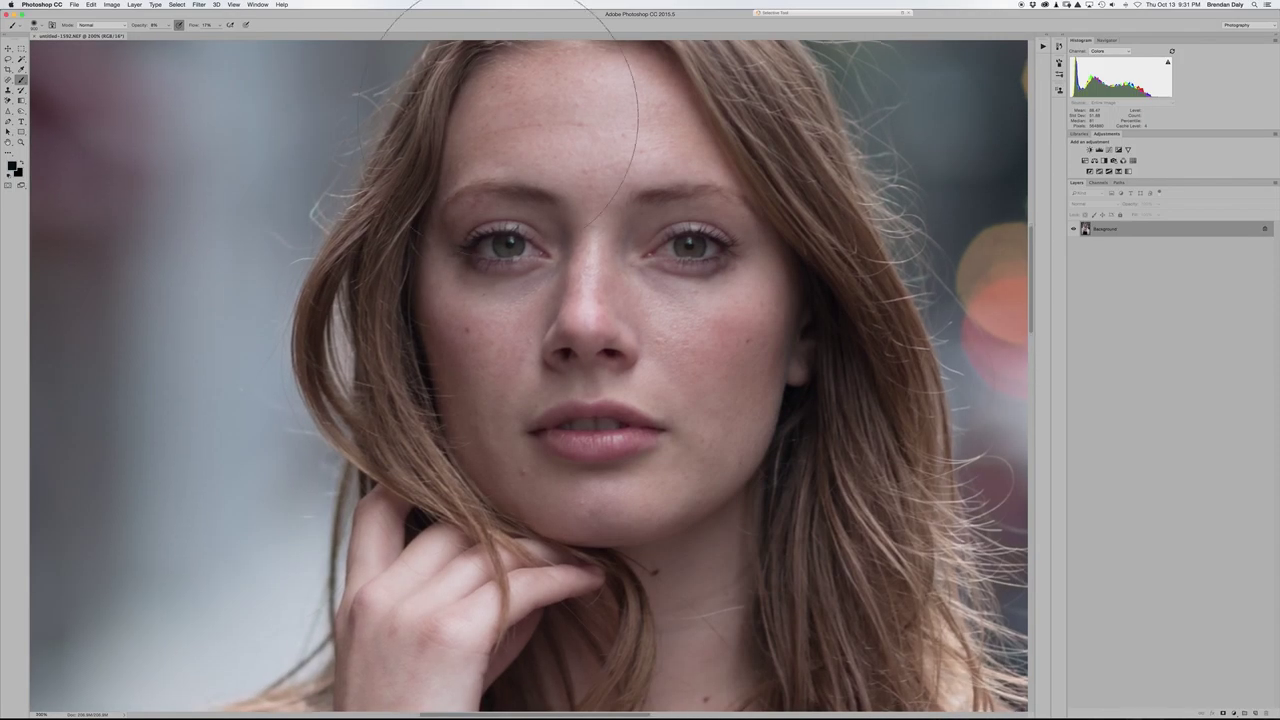
scroll(505, 100, "right", 3)
scroll(505, 100, "up", 2)
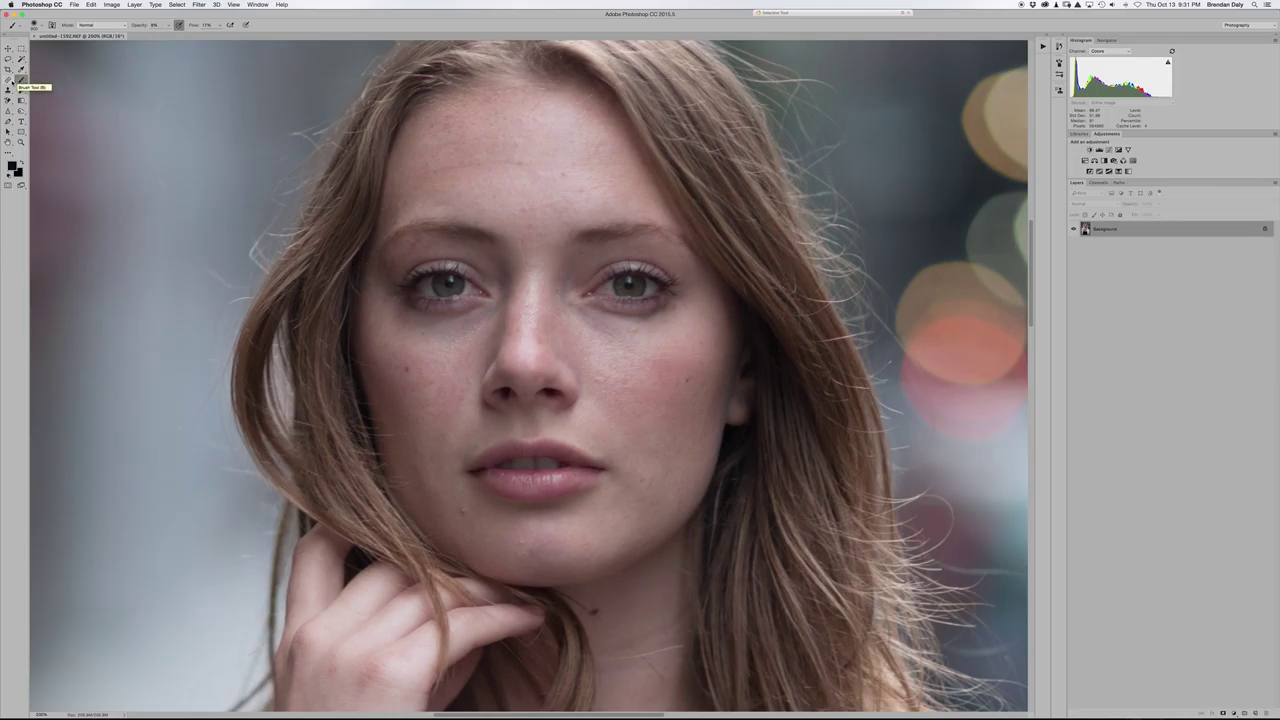
left_click(8, 80)
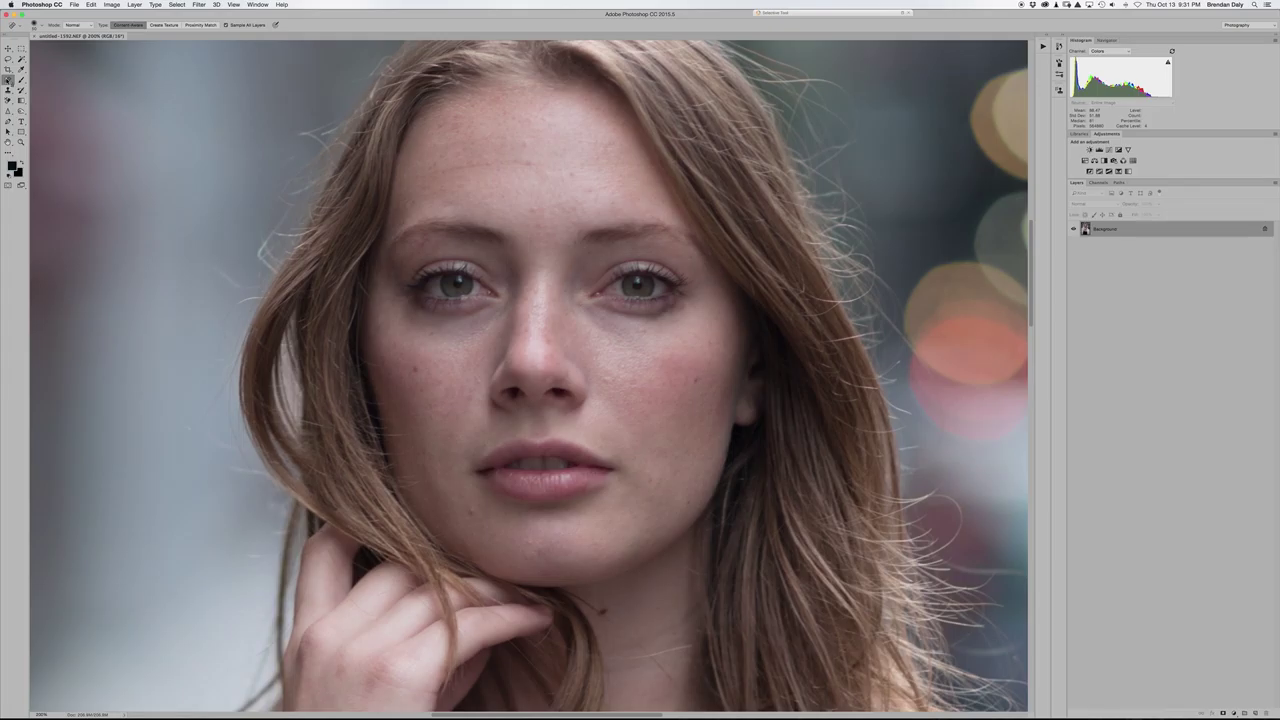
left_click(8, 80)
left_click(56, 95)
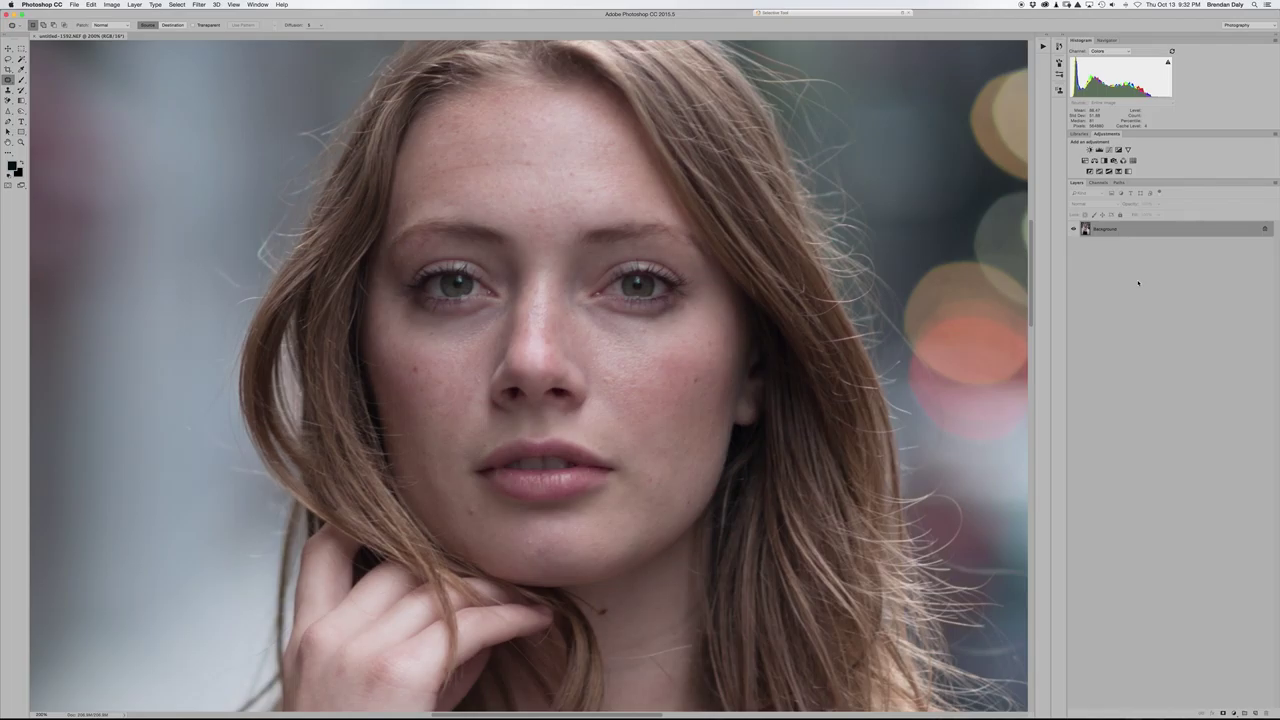
- Duplicate the Background layer and rename the copy "skin"
key("super+j")
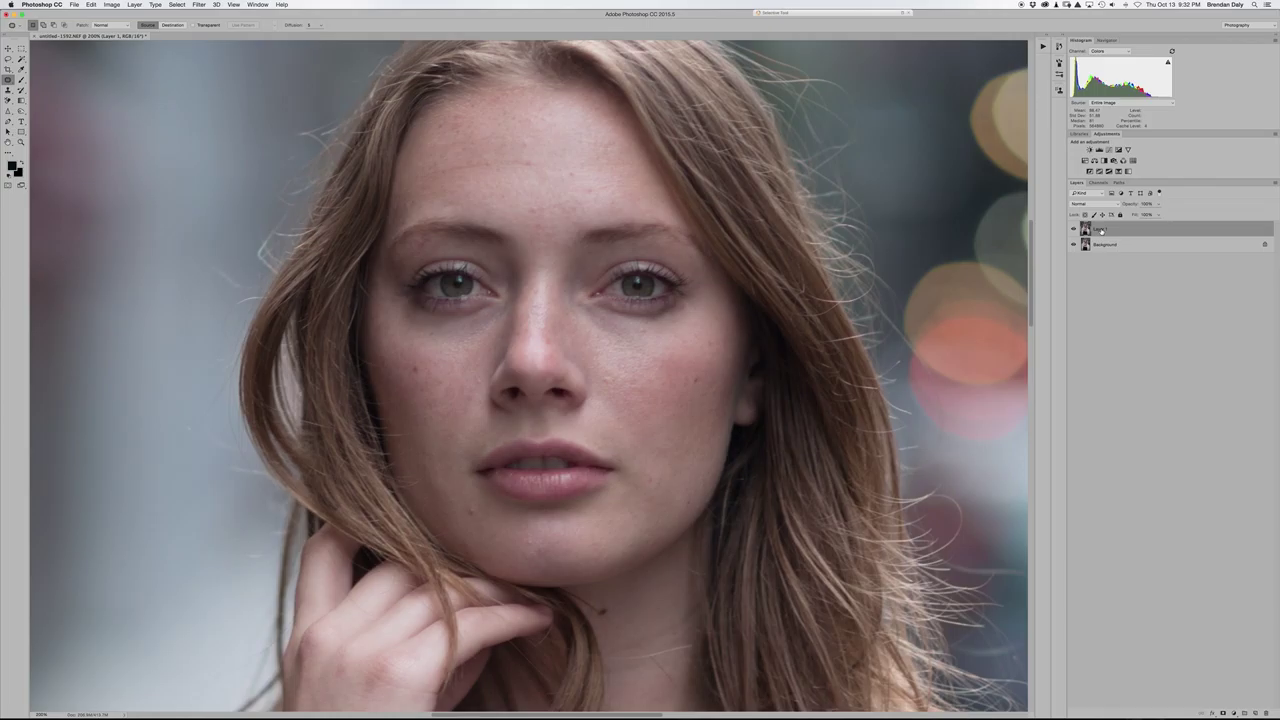
double_click(1101, 230)
type("skin")
key("Return")
- Patch the moles and small blemishes on both cheeks with clean neighbouring skin, and clear the selection
mouse_move(415, 373)
left_mouse_down()
mouse_move(410, 360)
mouse_move(408, 372)
mouse_move(431, 365)
left_mouse_up()
left_click_drag(610, 380, 608, 370)
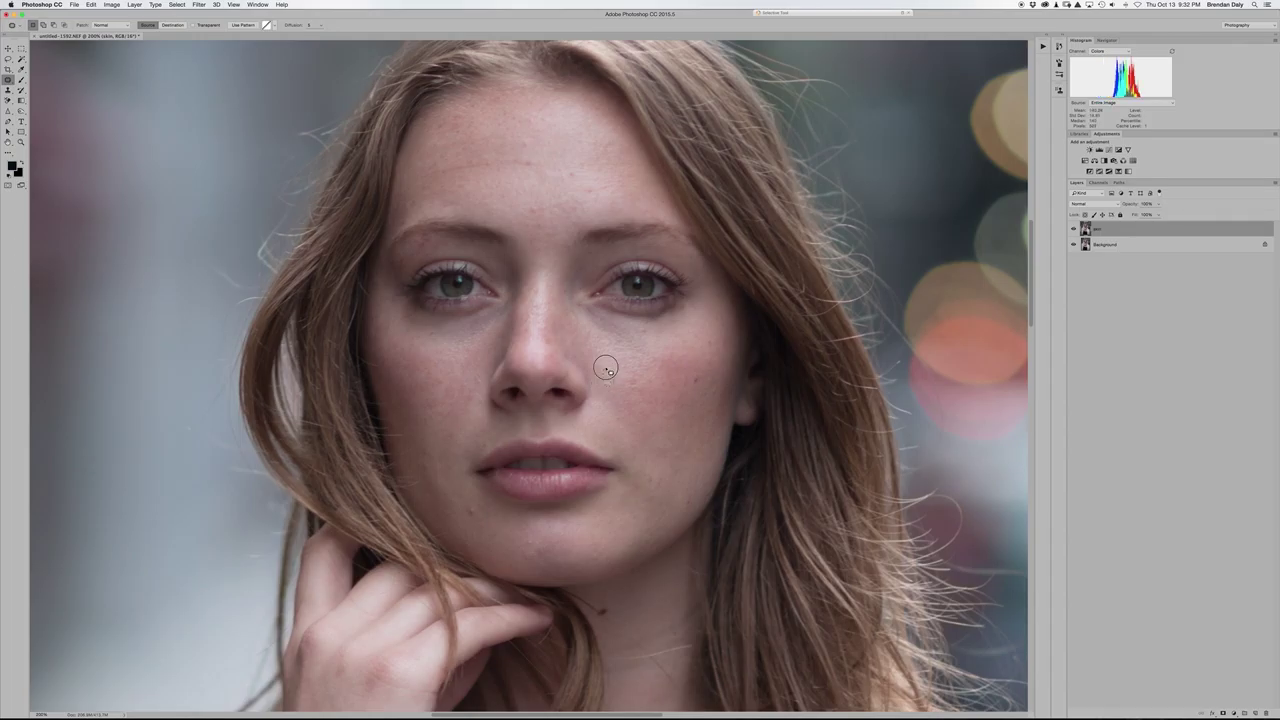
left_click(646, 335)
mouse_move(700, 381)
left_mouse_down()
mouse_move(688, 368)
mouse_move(684, 385)
mouse_move(700, 390)
mouse_move(714, 375)
left_mouse_up()
key("super+d")
- Patch the small spots on the chin and along the bridge of the nose
mouse_move(473, 519)
left_mouse_down()
mouse_move(466, 505)
mouse_move(481, 523)
left_mouse_up()
mouse_move(540, 552)
left_mouse_down()
mouse_move(520, 534)
mouse_move(536, 548)
left_mouse_up()
left_click(518, 541)
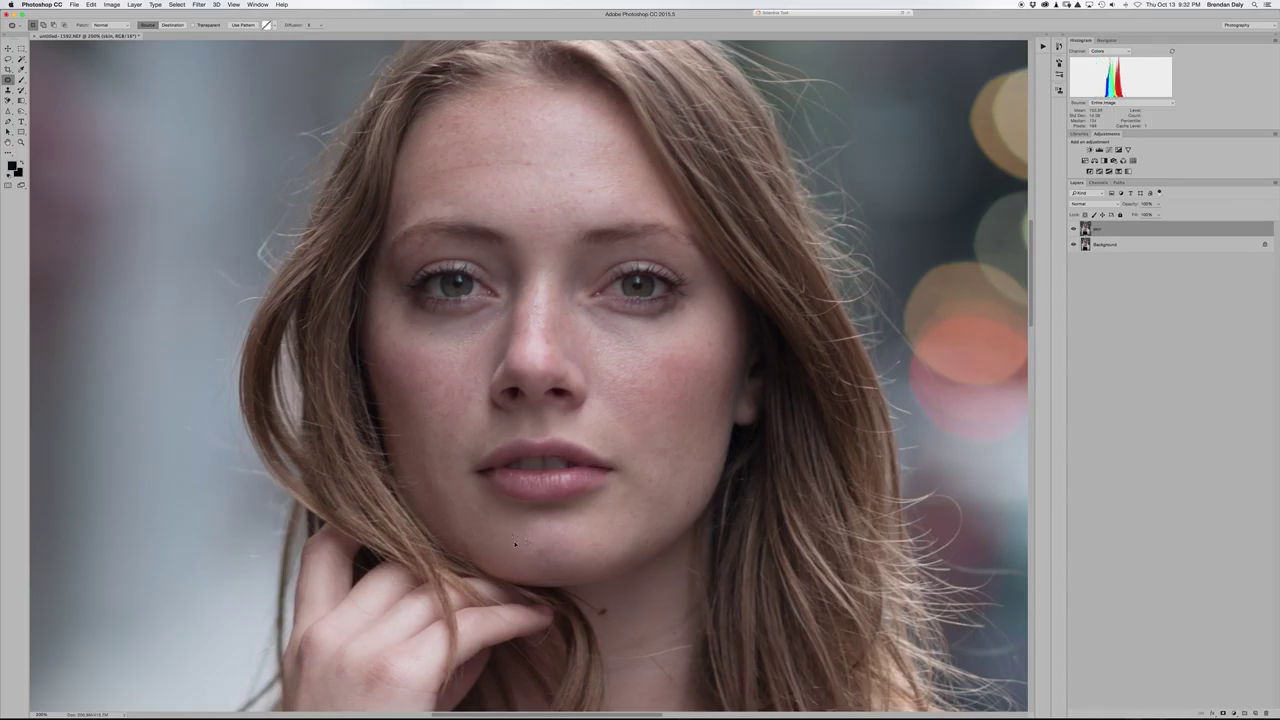
left_click(548, 340)
left_click(553, 328)
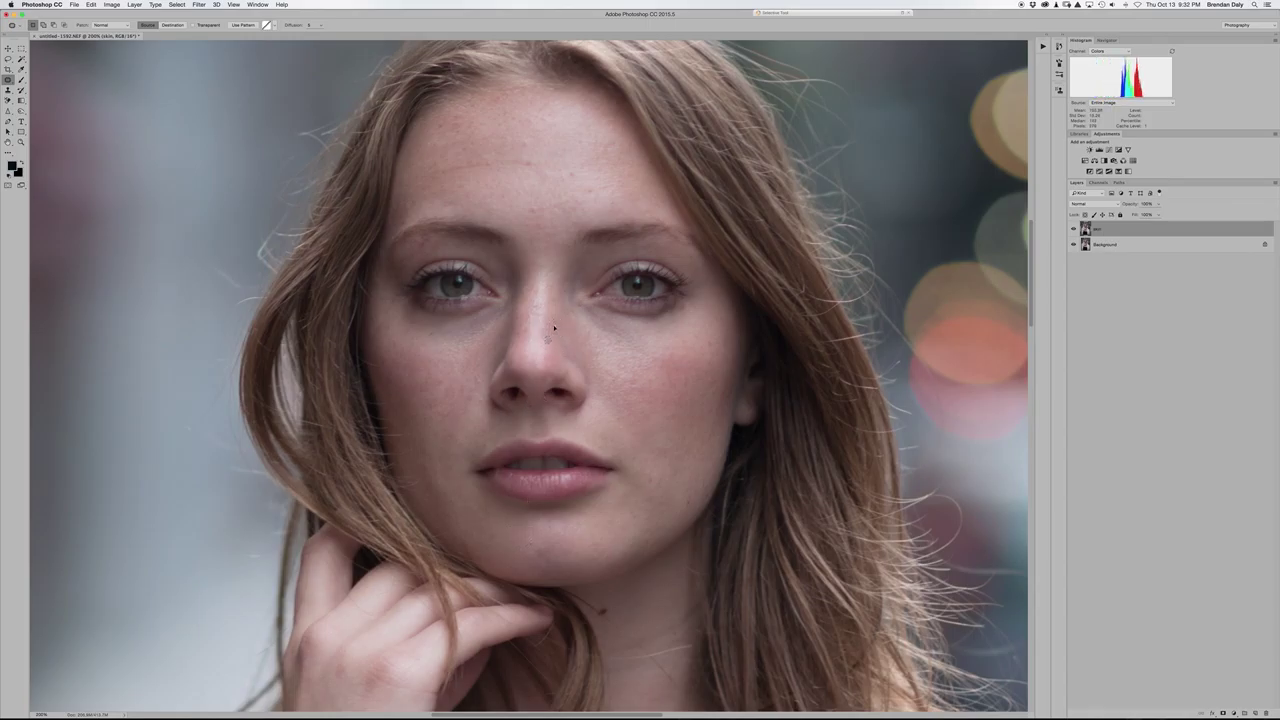
- Patch the marks beneath the eye and the lines and blemishes across the forehead up to the hairline
left_click(432, 334)
left_click(415, 340)
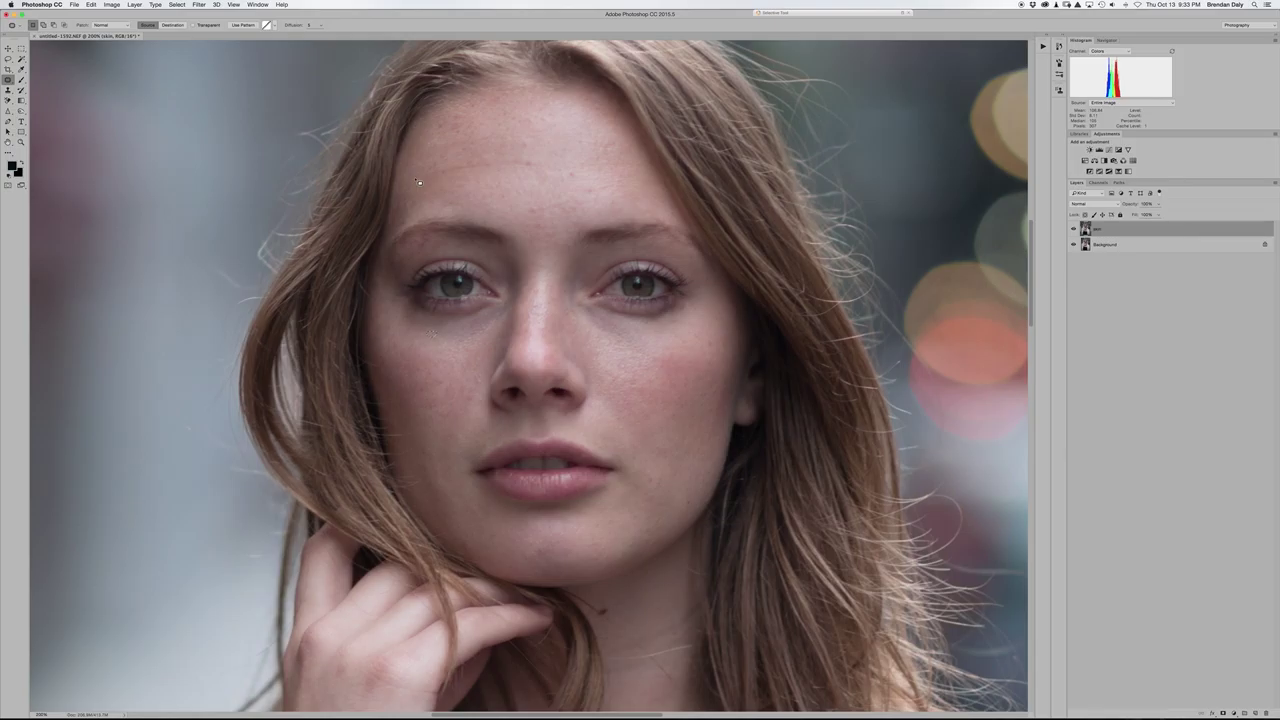
mouse_move(500, 164)
left_mouse_down()
mouse_move(520, 153)
mouse_move(551, 168)
mouse_move(416, 176)
mouse_move(506, 161)
mouse_move(486, 138)
left_mouse_up()
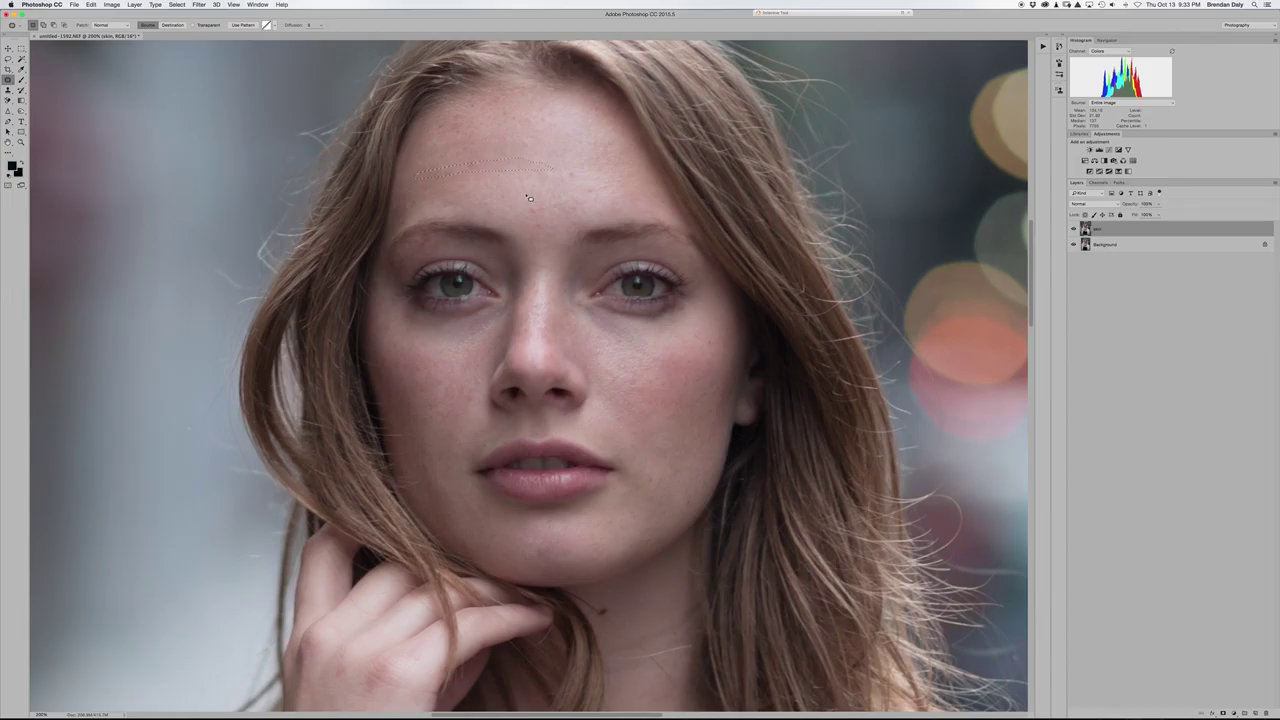
key("j")
key("ctrl+d")
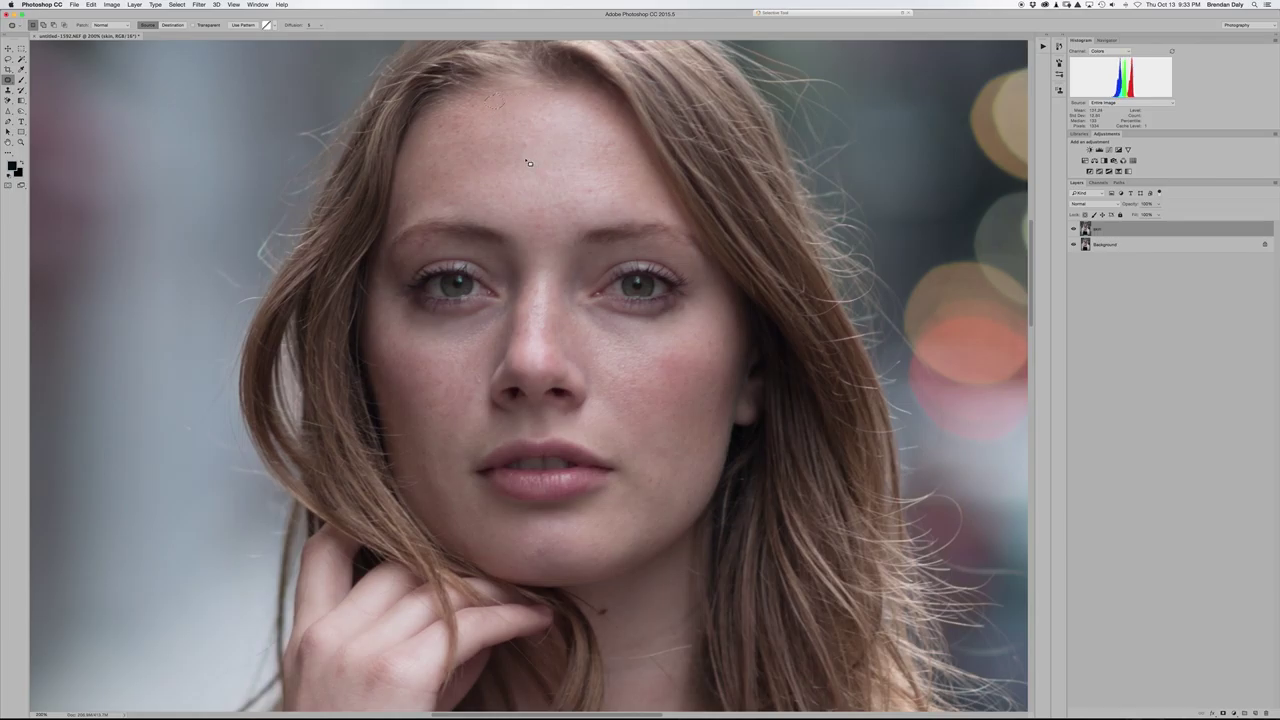
mouse_move(465, 125)
left_mouse_down()
mouse_move(450, 115)
mouse_move(438, 128)
mouse_move(460, 138)
mouse_move(476, 130)
mouse_move(457, 118)
mouse_move(476, 117)
left_mouse_up()
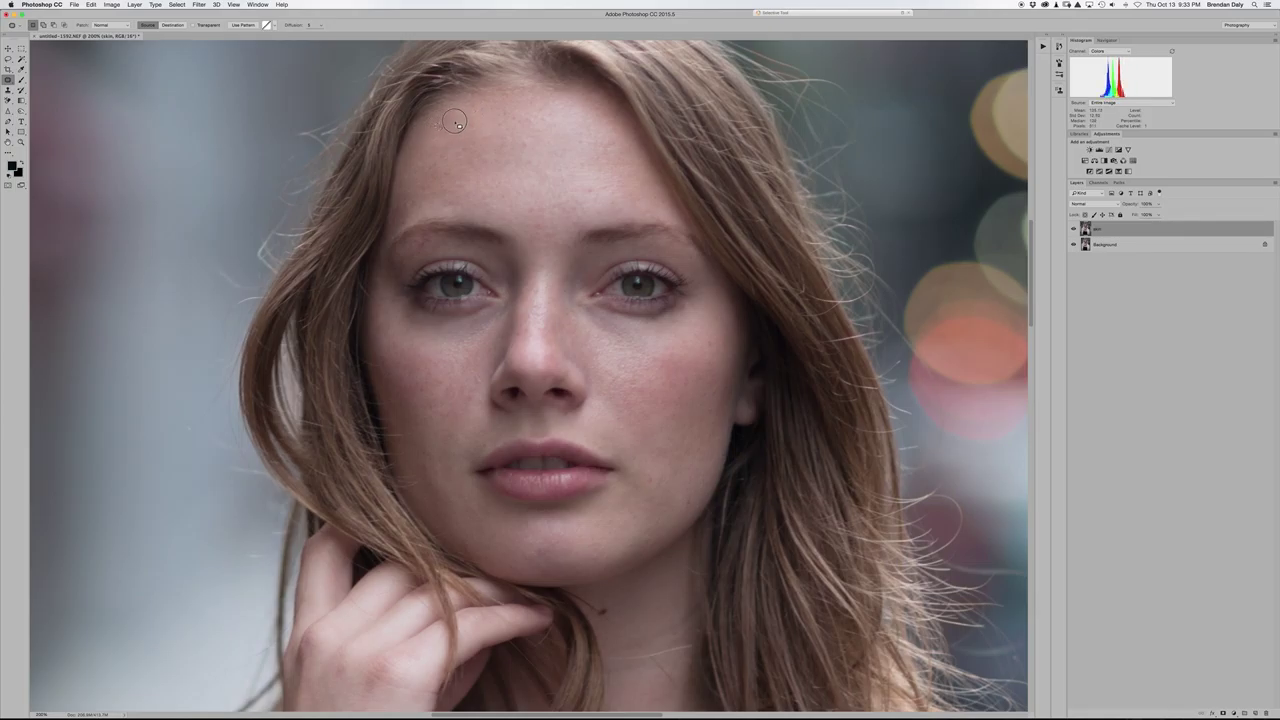
- Patch the remaining spots on the nose, the cheek beside it and the skin near the mouth corner
left_click(553, 312)
mouse_move(523, 333)
left_mouse_down()
mouse_move(533, 336)
mouse_move(518, 318)
mouse_move(515, 340)
mouse_move(523, 333)
left_mouse_up()
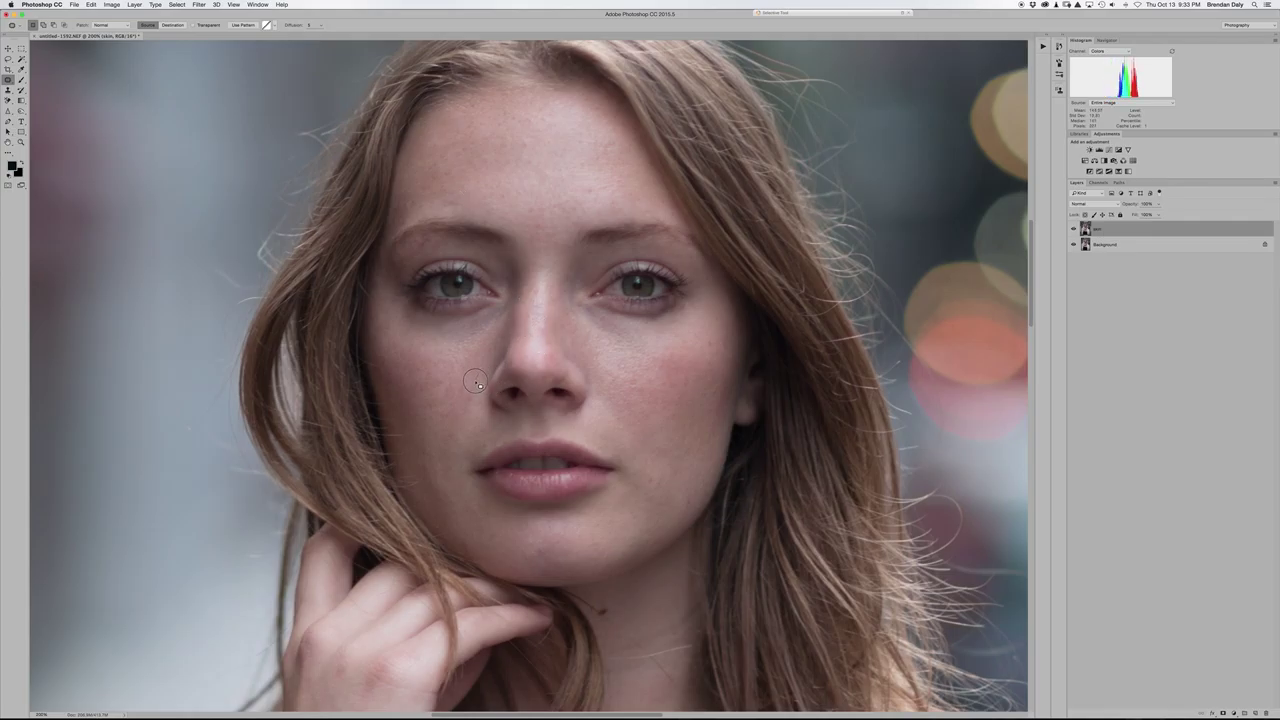
left_click_drag(481, 377, 470, 383)
mouse_move(654, 481)
left_mouse_down()
mouse_move(640, 472)
mouse_move(662, 472)
mouse_move(652, 484)
left_mouse_up()
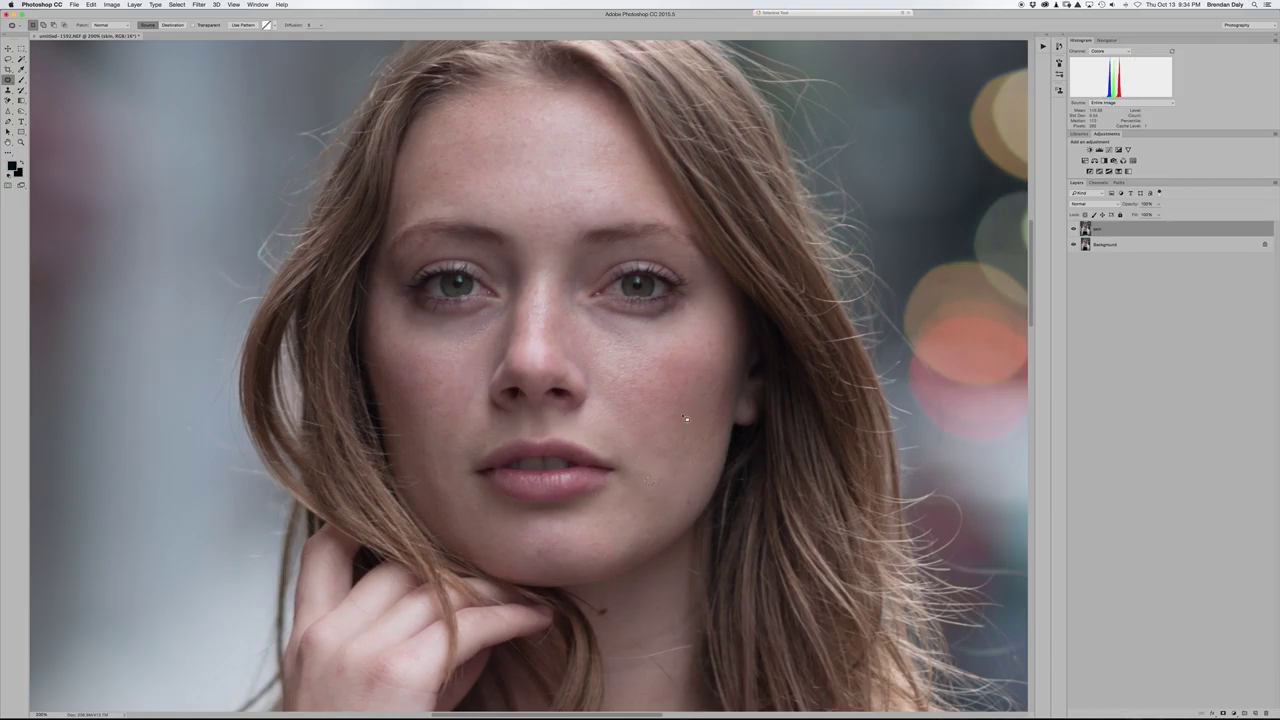
- Patch the blemishes on the outer cheek near the ear and along the jaw and chin
mouse_move(713, 342)
left_mouse_down()
mouse_move(700, 343)
mouse_move(712, 344)
left_mouse_up()
left_click(724, 340)
left_click_drag(688, 508, 693, 502)
scroll(629, 569, "down", 2)
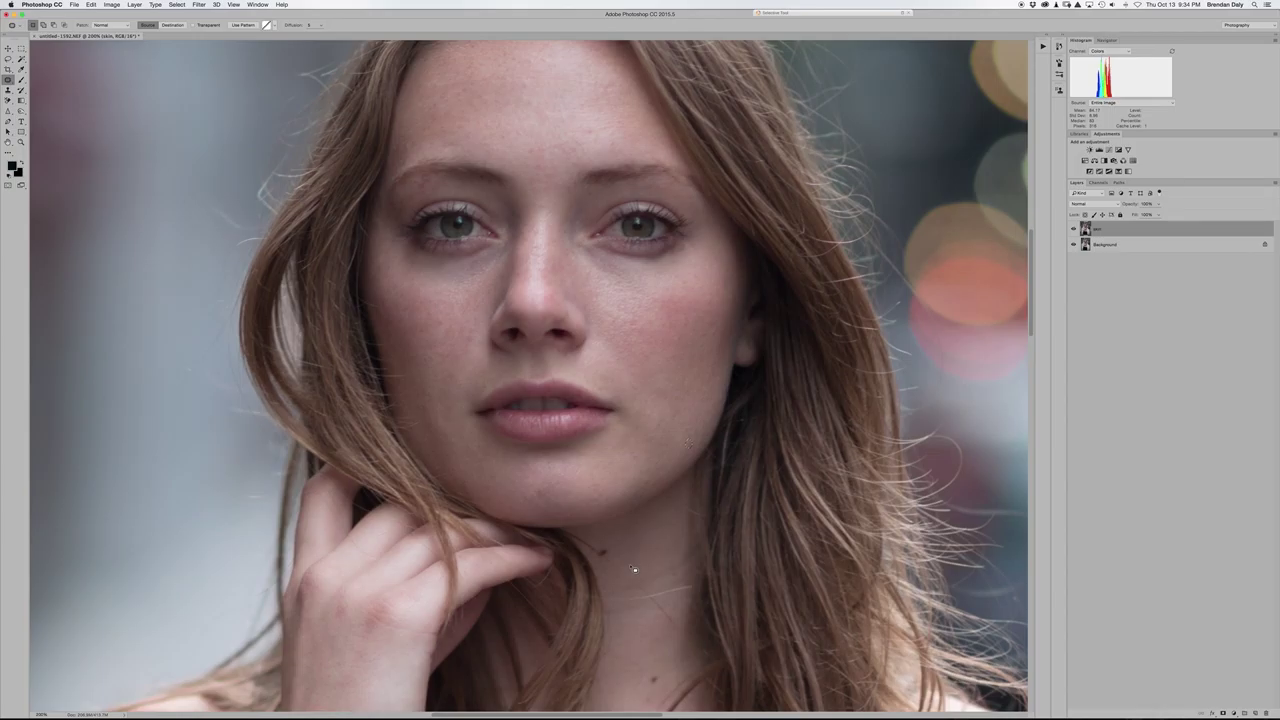
mouse_move(553, 502)
left_mouse_down()
mouse_move(532, 481)
mouse_move(550, 486)
mouse_move(520, 490)
left_mouse_up()
- Patch the marks between the eyebrows and eyes and at the top of the nose bridge
mouse_move(426, 185)
left_mouse_down()
mouse_move(418, 195)
mouse_move(438, 194)
left_mouse_up()
scroll(436, 189, "left", 1)
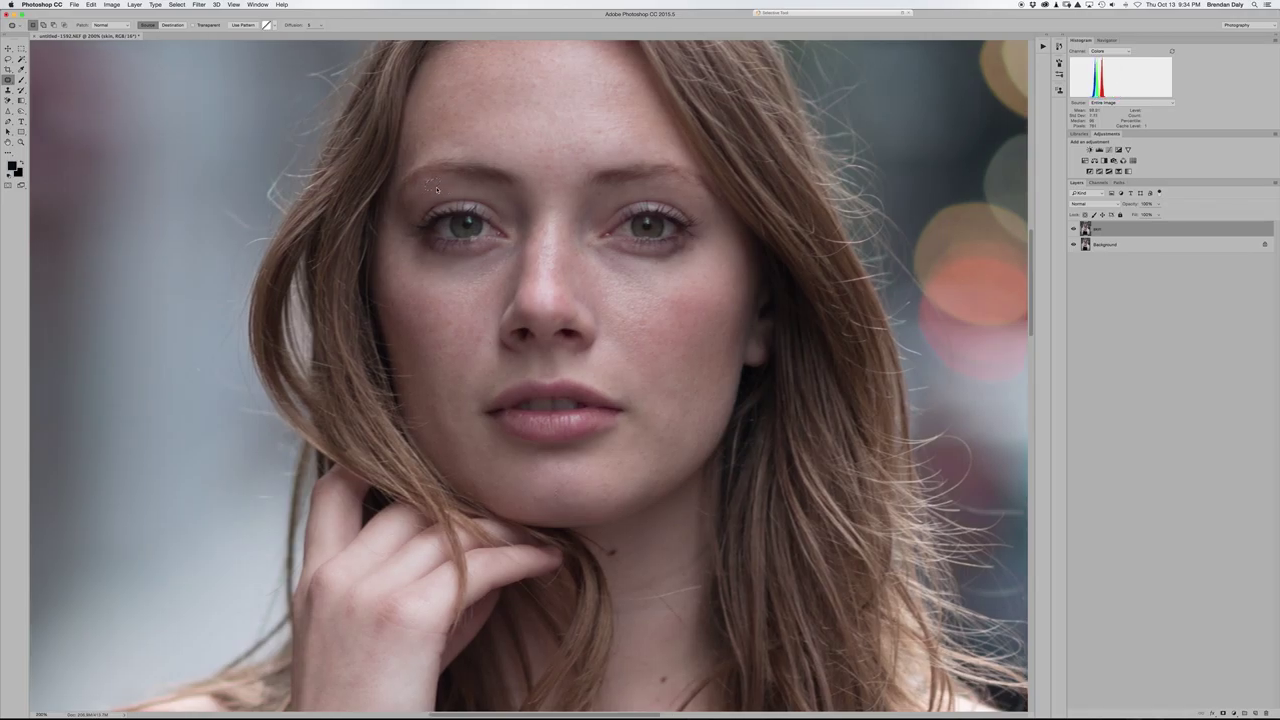
mouse_move(609, 196)
left_mouse_down()
mouse_move(598, 194)
mouse_move(614, 196)
left_mouse_up()
scroll(628, 316, "down", 2)
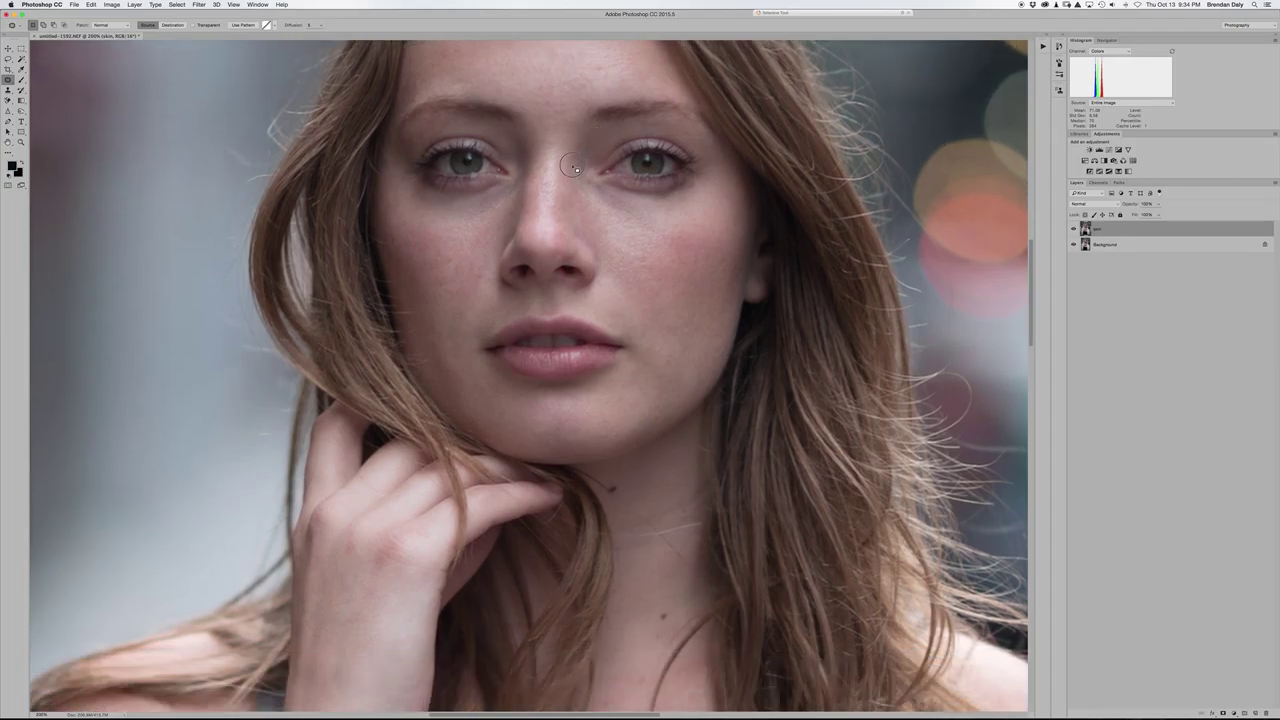
left_click_drag(577, 169, 576, 189)
key("super+plus")
key("super+plus")
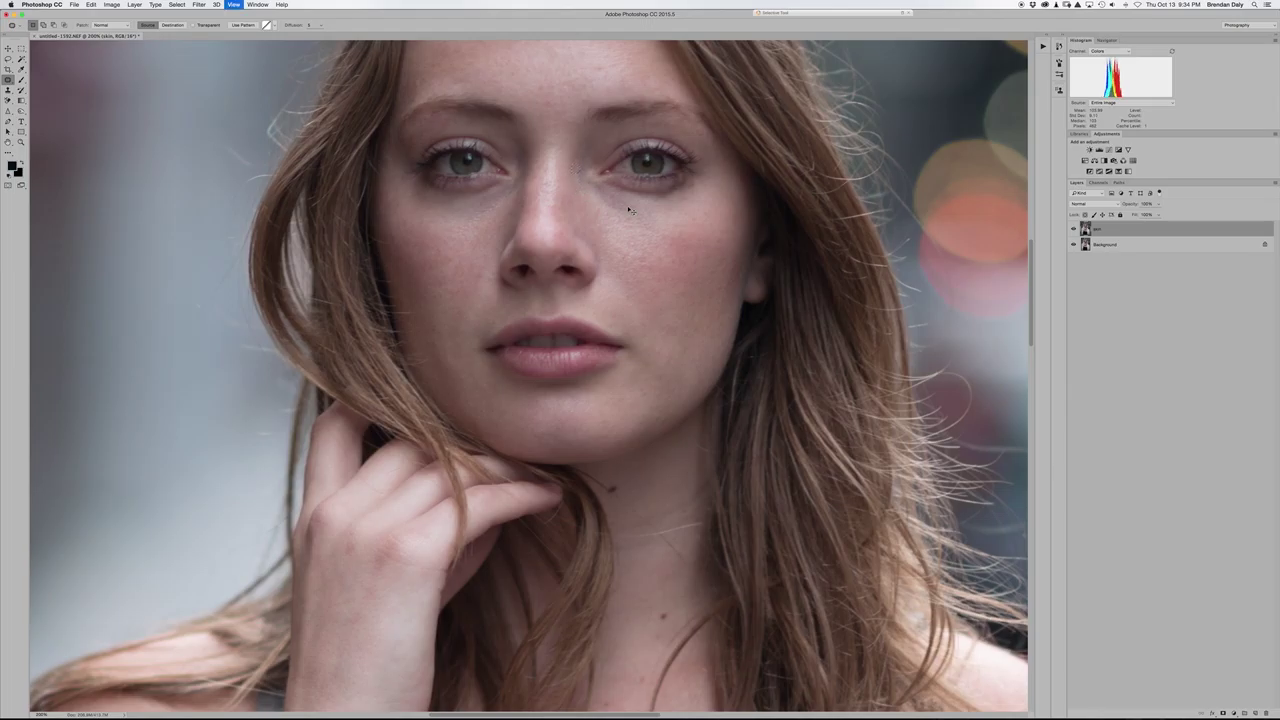
- Patch the red veins in the whites of both eyes, beside the irises
key("super+plus")
key("super+plus")
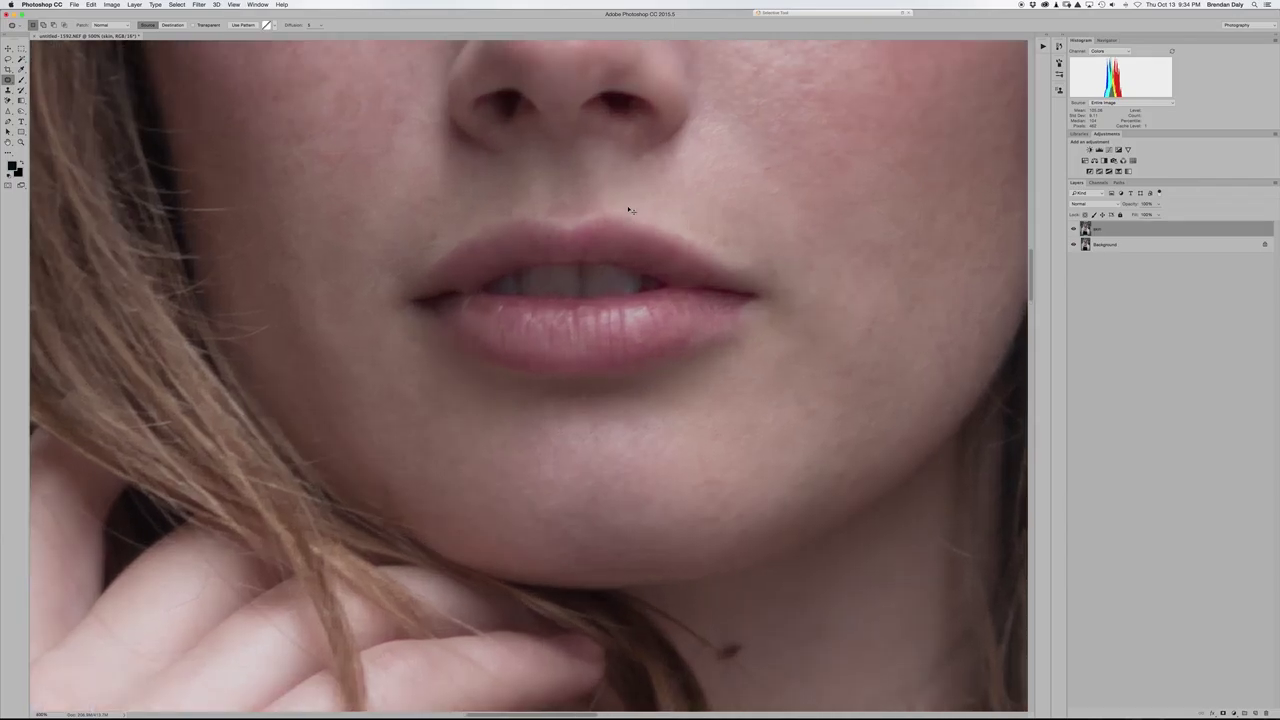
scroll(632, 211, "up", 10)
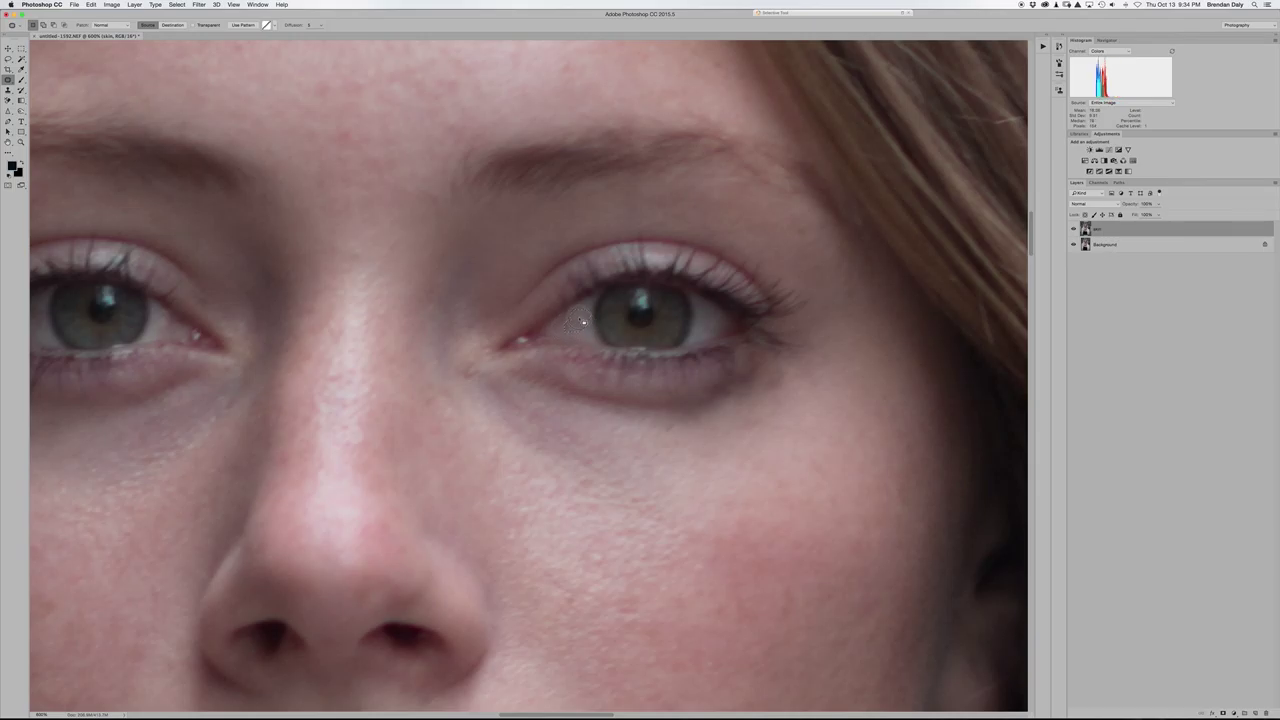
scroll(582, 319, "left", 2)
scroll(582, 319, "up", 1)
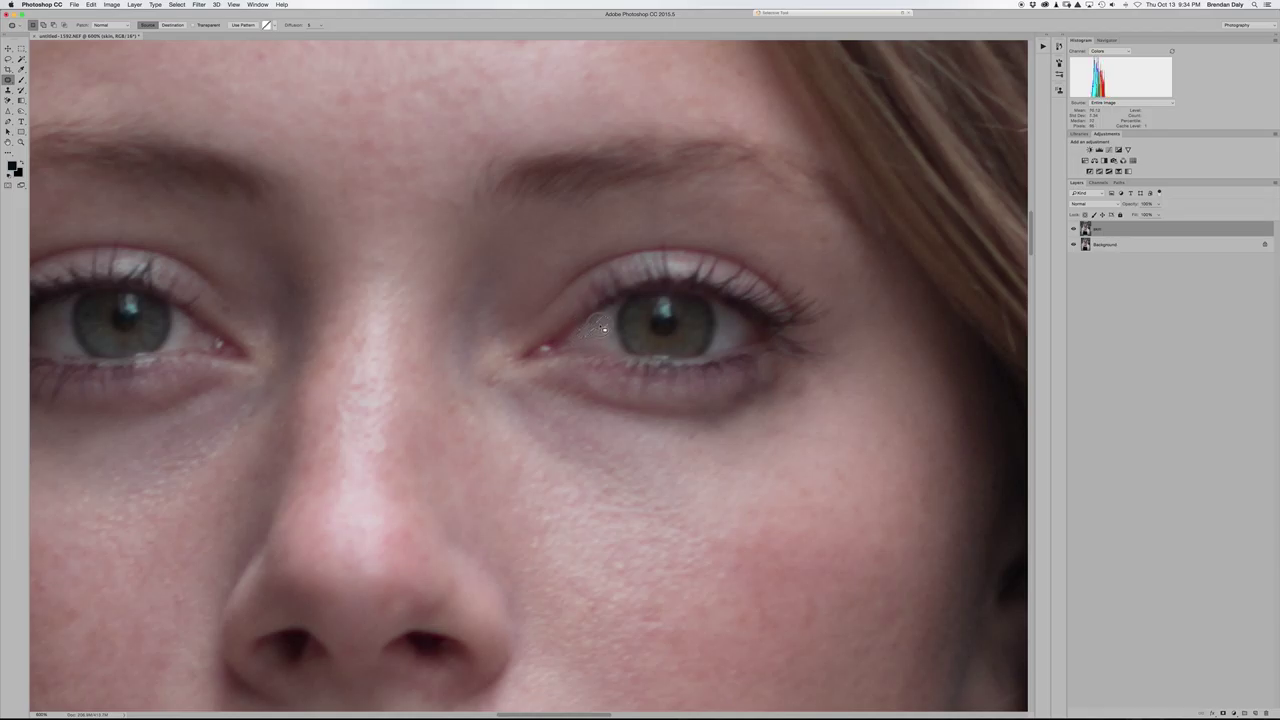
mouse_move(610, 342)
left_mouse_down()
mouse_move(608, 326)
mouse_move(624, 330)
mouse_move(614, 342)
left_mouse_up()
scroll(482, 342, "left", 5)
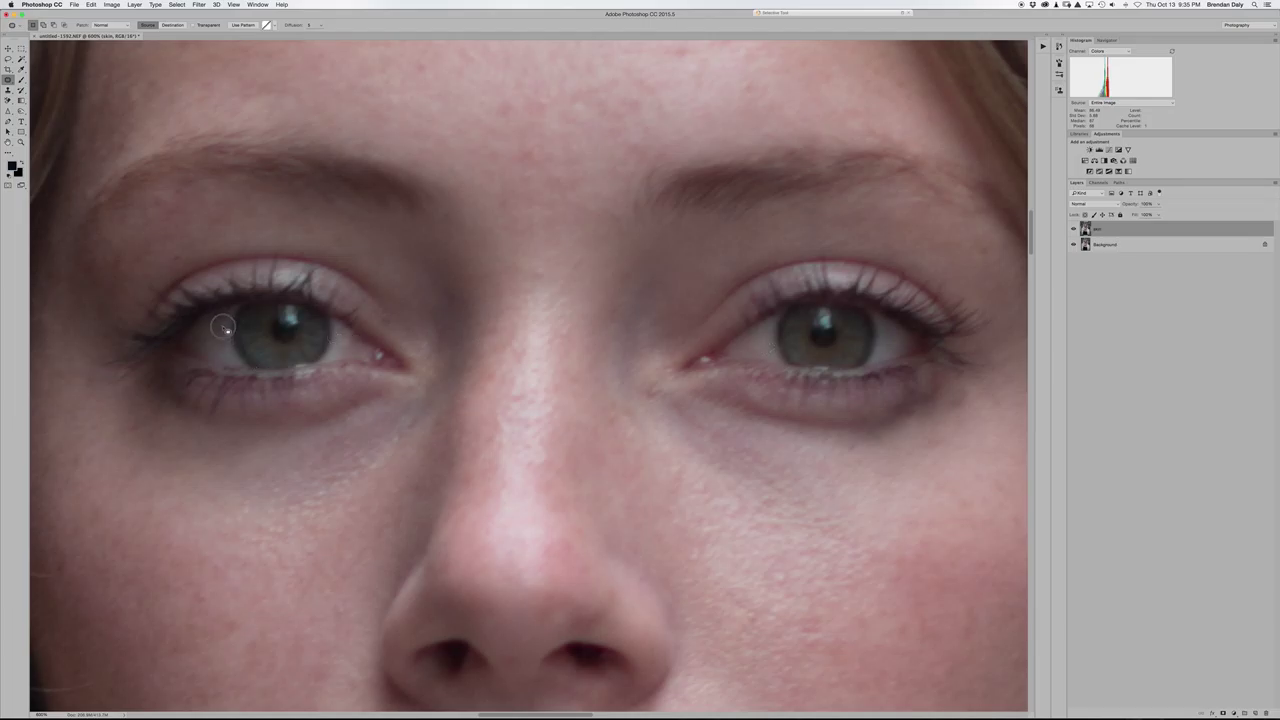
left_click_drag(214, 337, 205, 342)
- Patch the moles on the neck below the jaw and at mid-neck, and touch up the adjacent stray hair
scroll(398, 428, "down", 15)
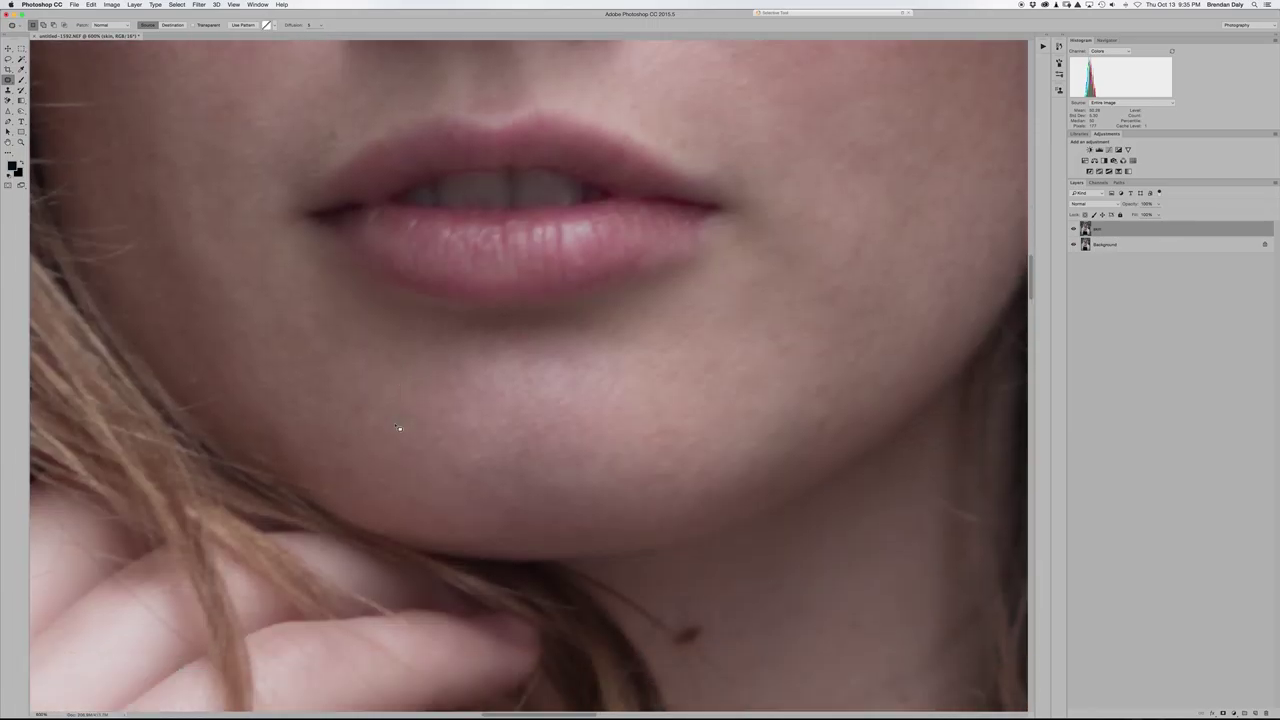
key("super+minus")
key("super+minus")
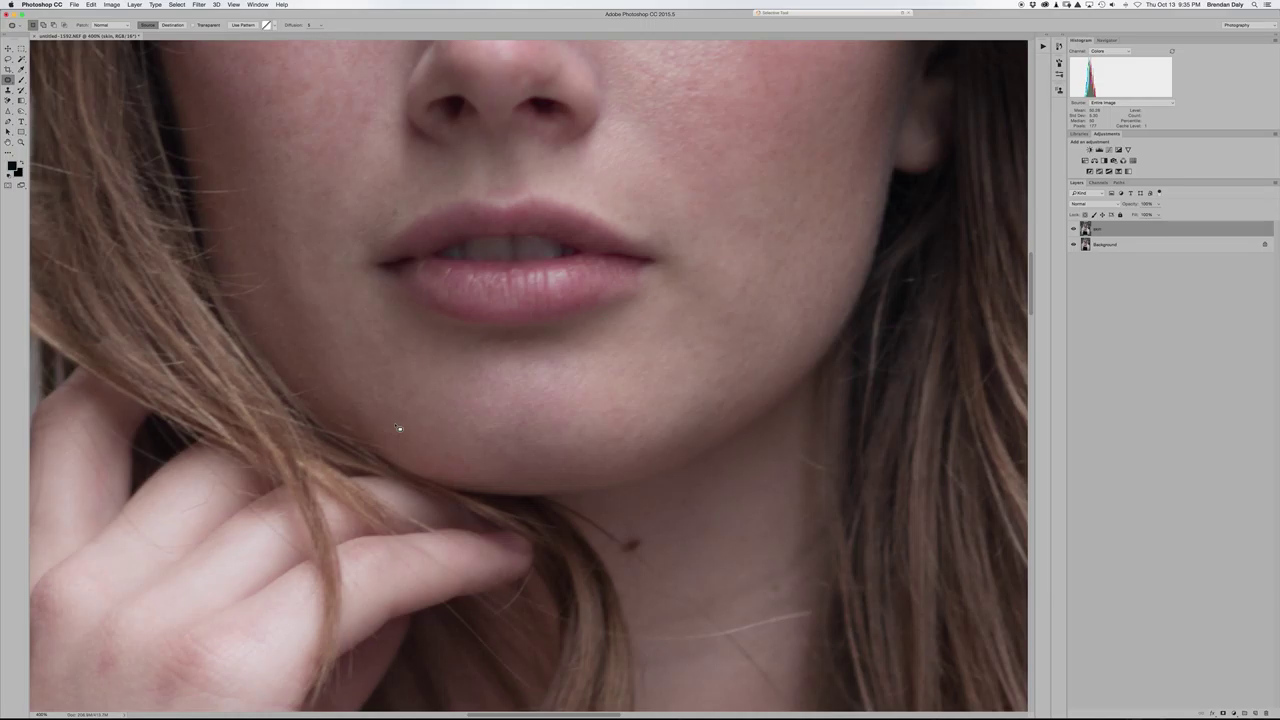
scroll(398, 428, "down", 8)
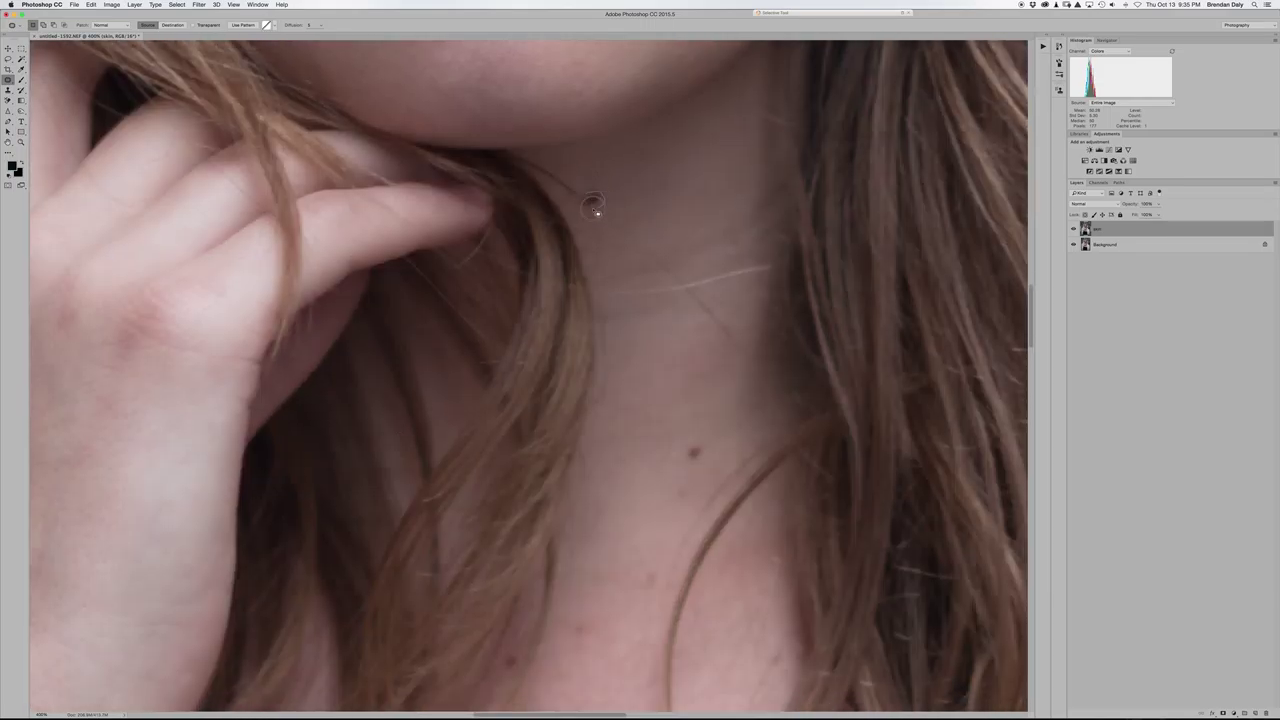
mouse_move(593, 202)
left_mouse_down()
mouse_move(586, 194)
mouse_move(607, 218)
left_mouse_up()
mouse_move(689, 449)
left_mouse_down()
mouse_move(716, 462)
mouse_move(698, 478)
mouse_move(690, 424)
left_mouse_up()
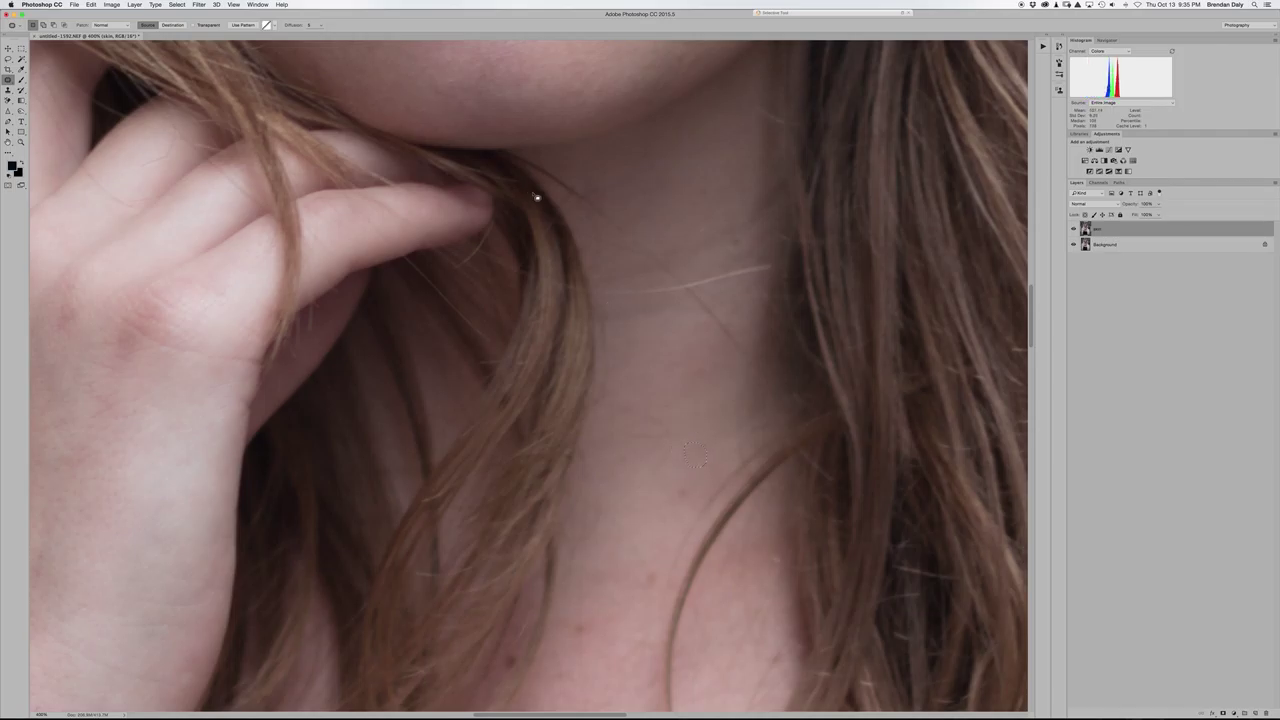
mouse_move(589, 189)
left_mouse_down()
mouse_move(603, 216)
mouse_move(582, 214)
mouse_move(598, 188)
mouse_move(595, 202)
mouse_move(561, 180)
left_mouse_up()
scroll(561, 180, "left", 3)
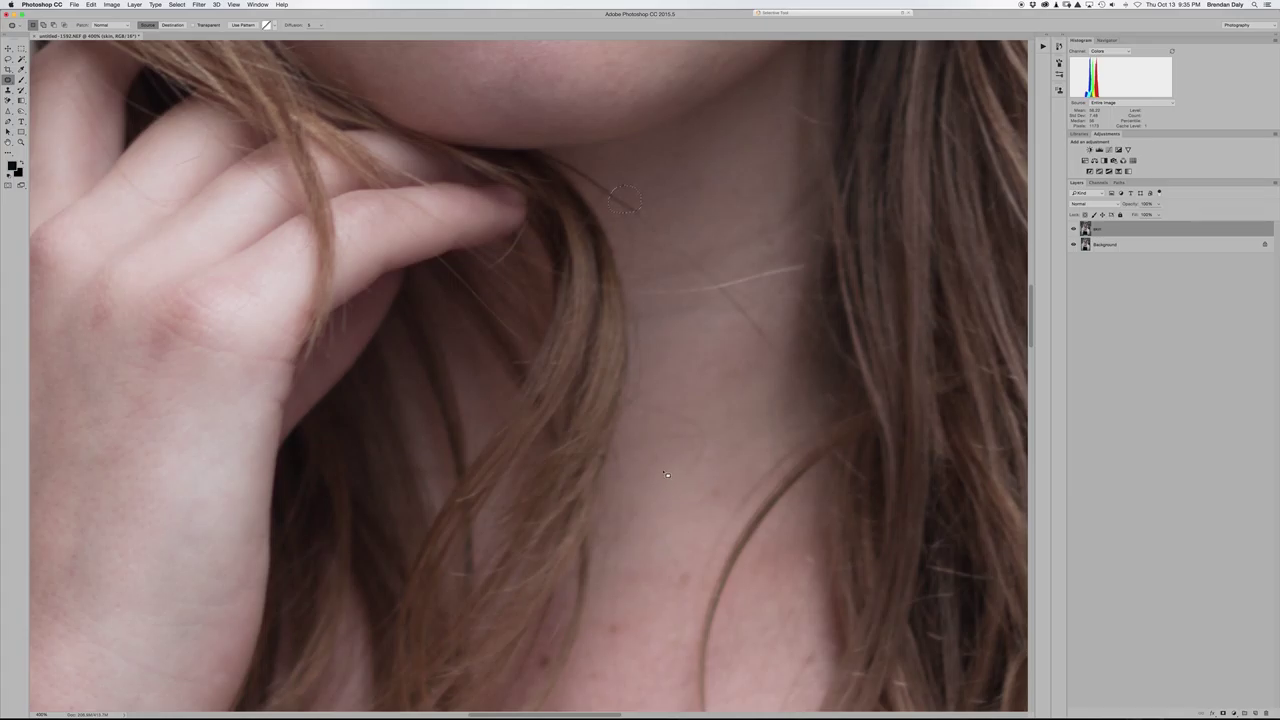
mouse_move(722, 496)
left_mouse_down()
mouse_move(706, 486)
mouse_move(718, 494)
mouse_move(722, 467)
left_mouse_up()
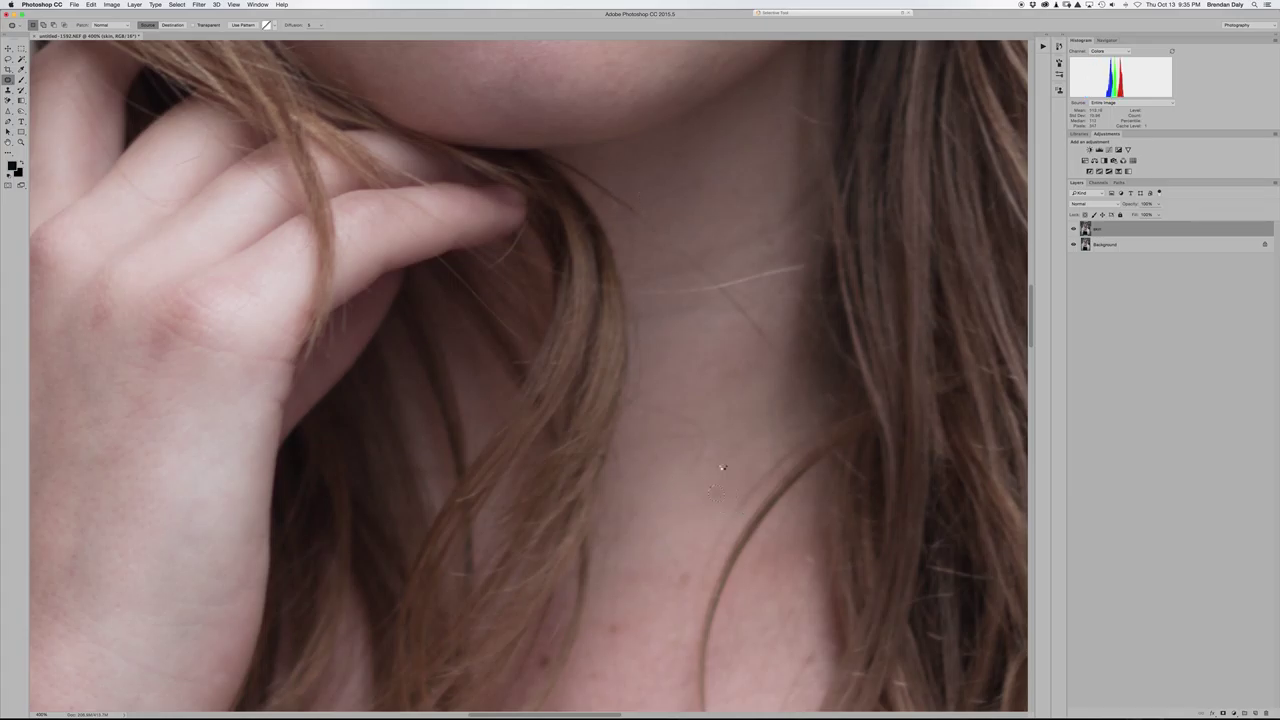
- Patch the spots at the base of the neck and on the upper chest
scroll(657, 388, "down", 5)
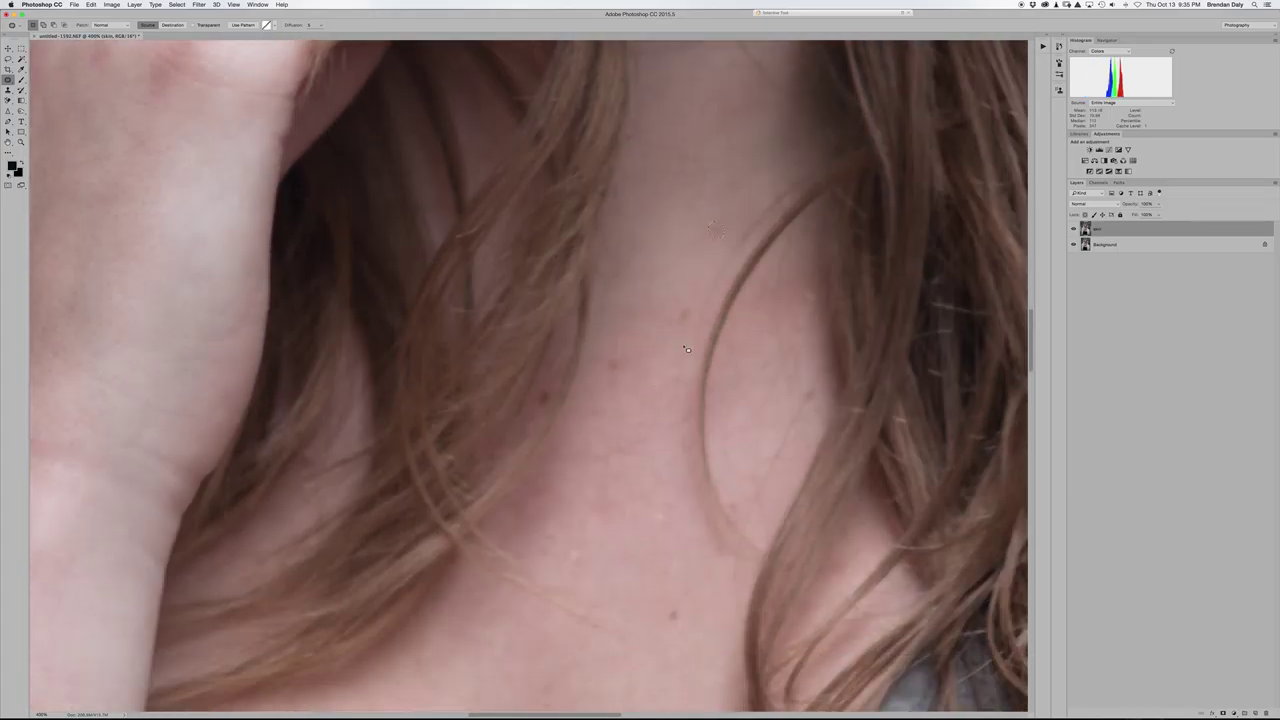
mouse_move(692, 312)
left_mouse_down()
mouse_move(672, 306)
mouse_move(690, 330)
mouse_move(685, 291)
left_mouse_up()
mouse_move(678, 613)
left_mouse_down()
mouse_move(660, 609)
mouse_move(680, 606)
mouse_move(665, 584)
left_mouse_up()
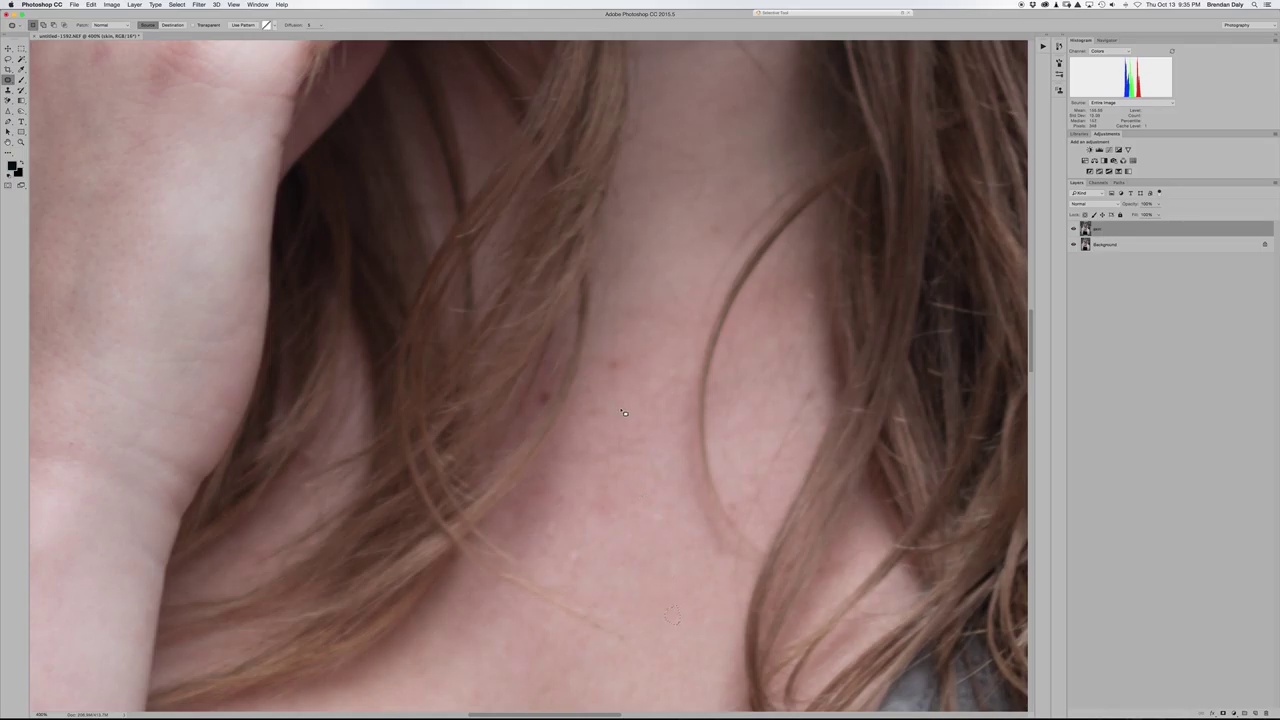
- Patch the moles and spots on the upper arm beside the shirt pocket, up to the ends of the hair
scroll(624, 412, "down", 15)
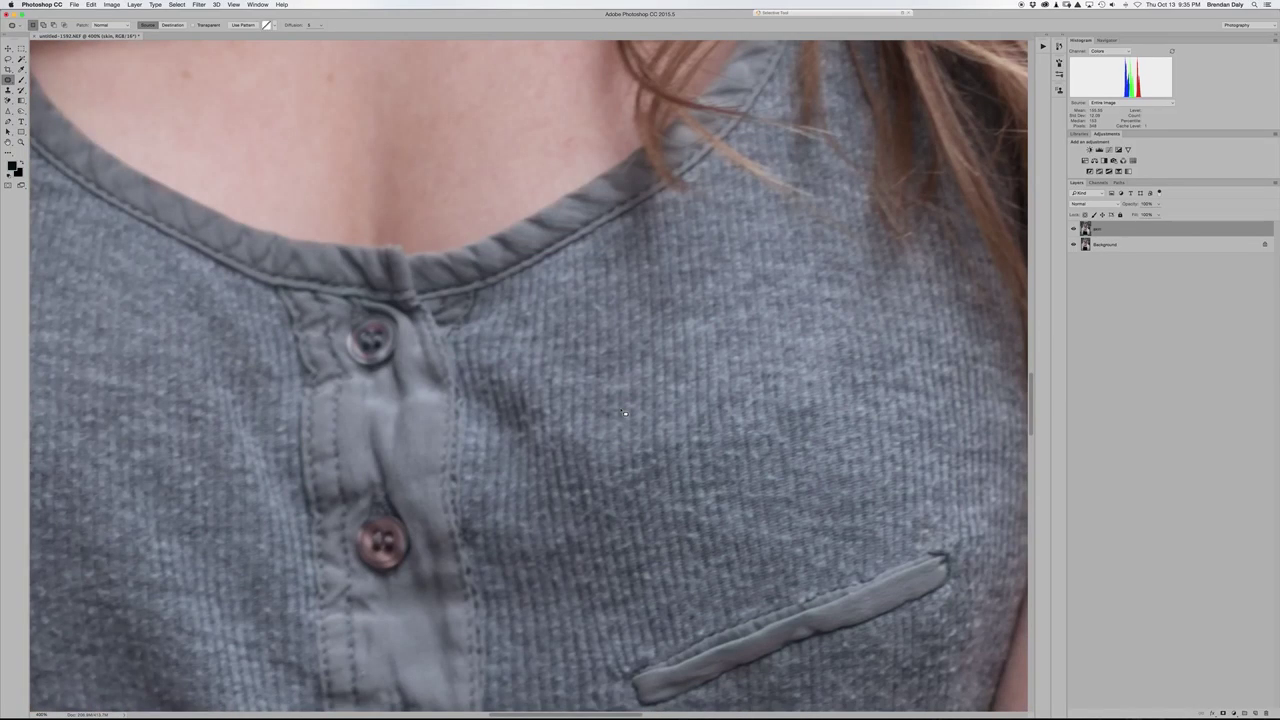
scroll(624, 412, "right", 12)
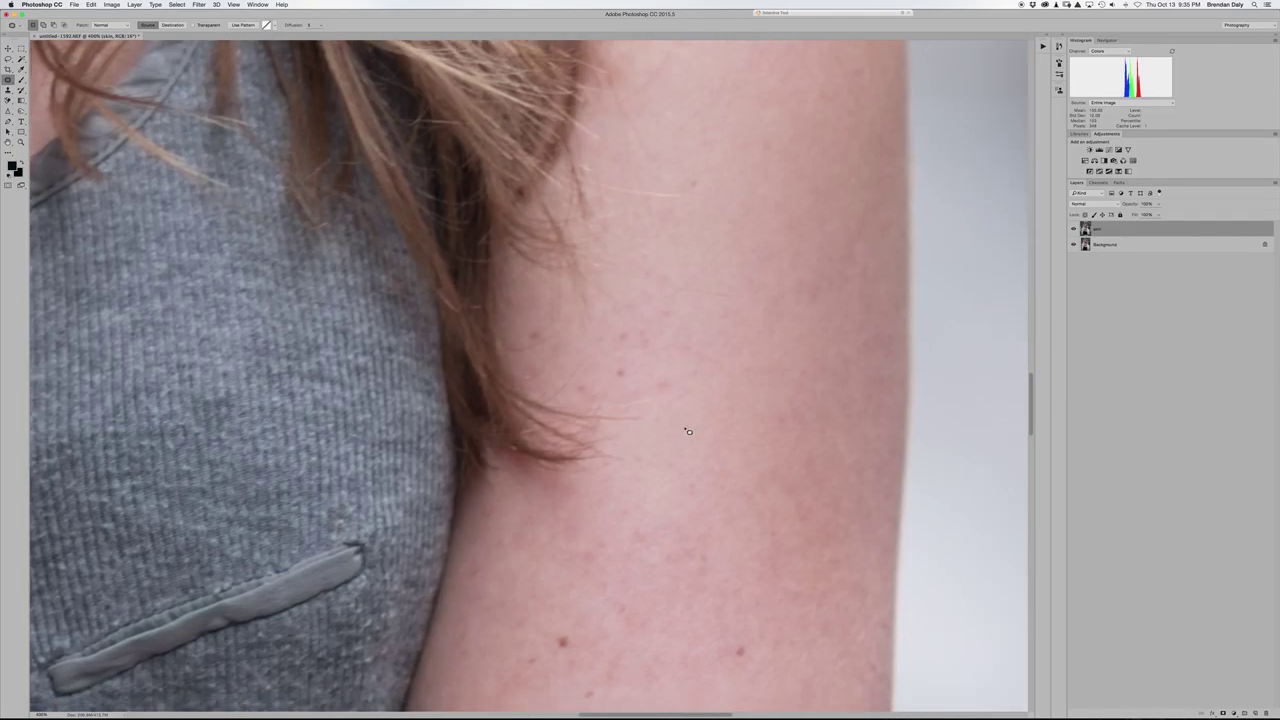
scroll(688, 431, "down", 5)
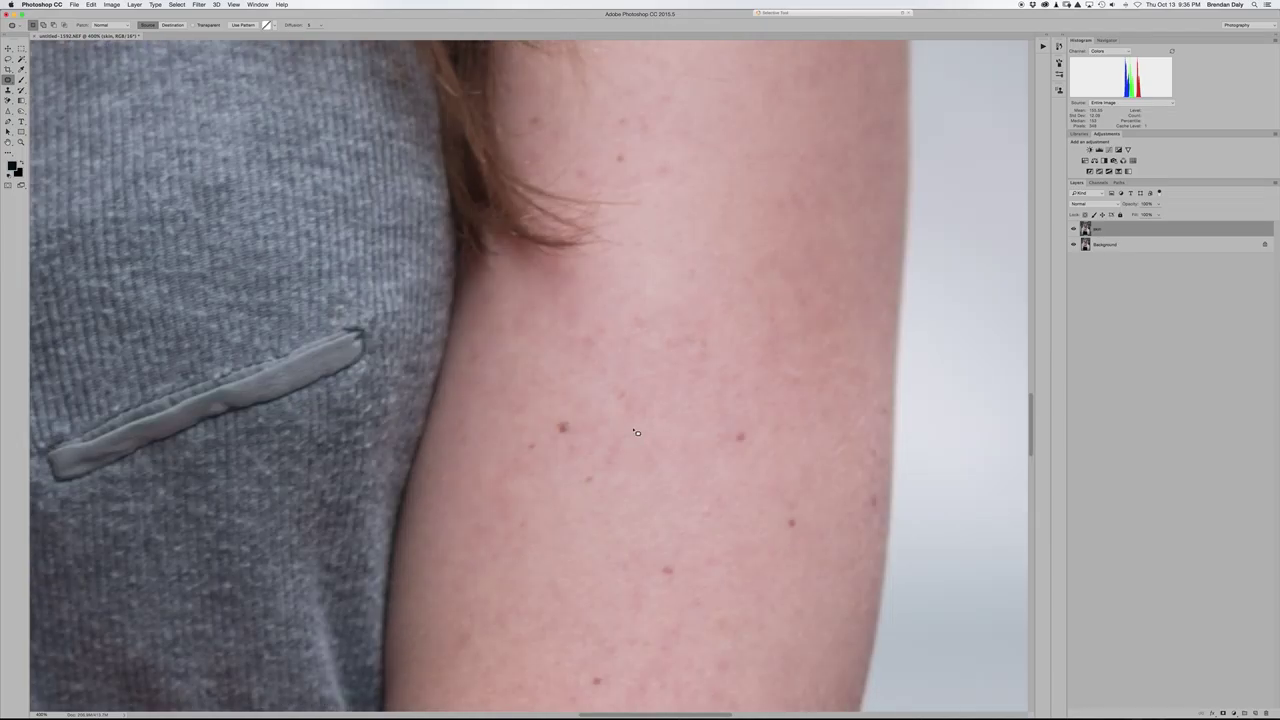
key("super+minus")
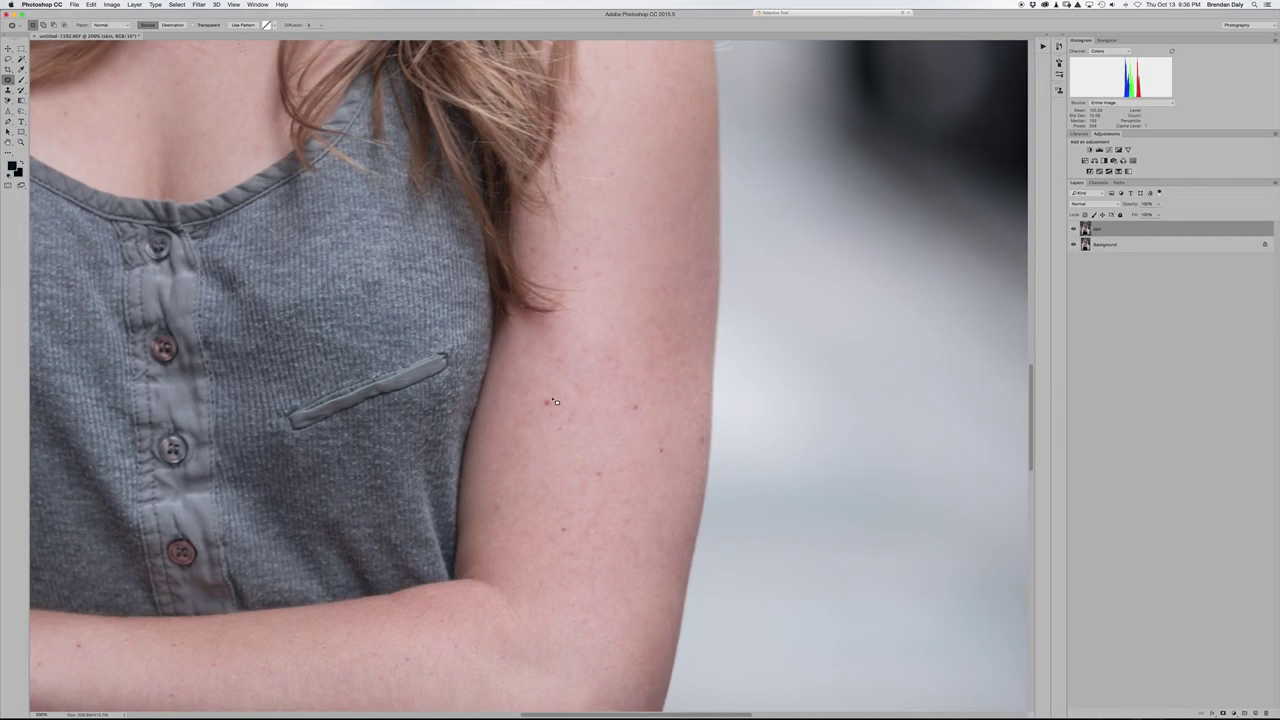
mouse_move(555, 401)
left_mouse_down()
mouse_move(540, 390)
mouse_move(563, 405)
left_mouse_up()
mouse_move(646, 407)
left_mouse_down()
mouse_move(630, 402)
mouse_move(646, 403)
mouse_move(638, 411)
left_mouse_up()
left_click_drag(633, 405, 652, 398)
mouse_move(668, 447)
left_mouse_down()
mouse_move(650, 470)
mouse_move(640, 428)
mouse_move(615, 480)
mouse_move(589, 469)
mouse_move(626, 474)
left_mouse_up()
mouse_move(570, 527)
left_mouse_down()
mouse_move(552, 522)
mouse_move(590, 523)
left_mouse_up()
left_click_drag(584, 270, 577, 266)
- Patch the dark spots along the middle of the forearm crossing the waist
scroll(593, 394, "down", 10)
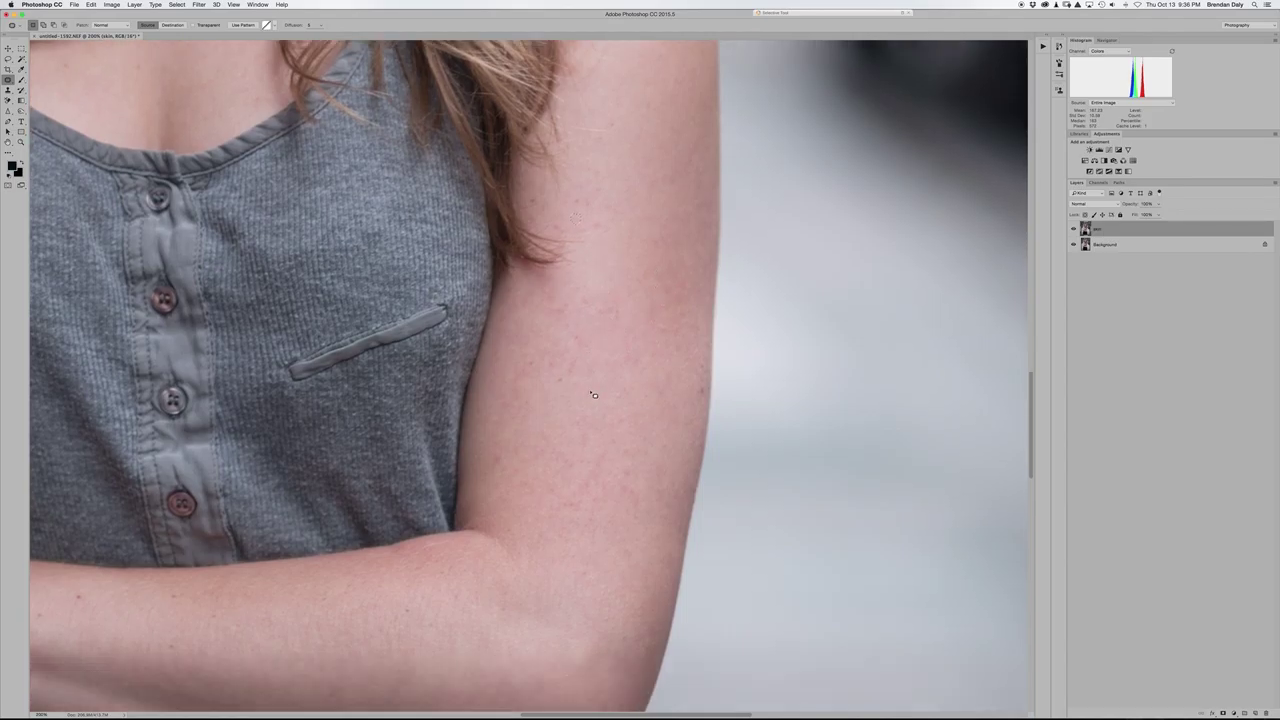
scroll(593, 394, "left", 6)
scroll(593, 394, "left", 2)
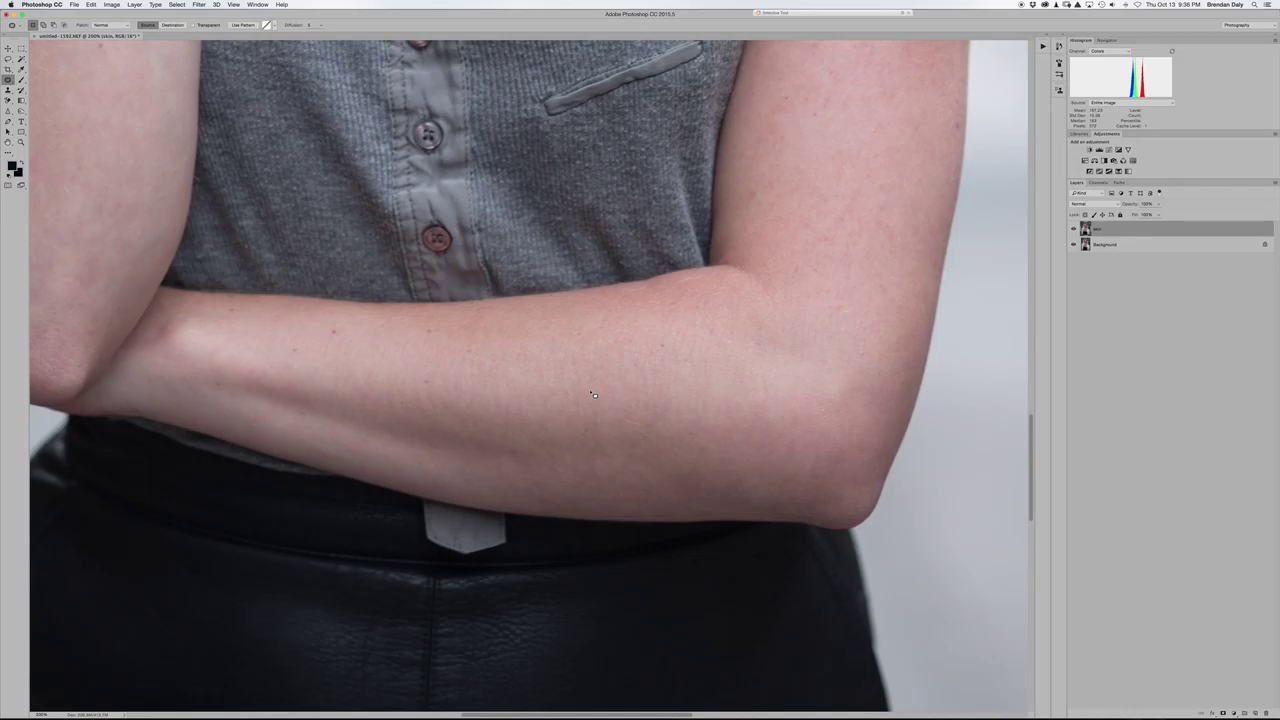
left_click(331, 331)
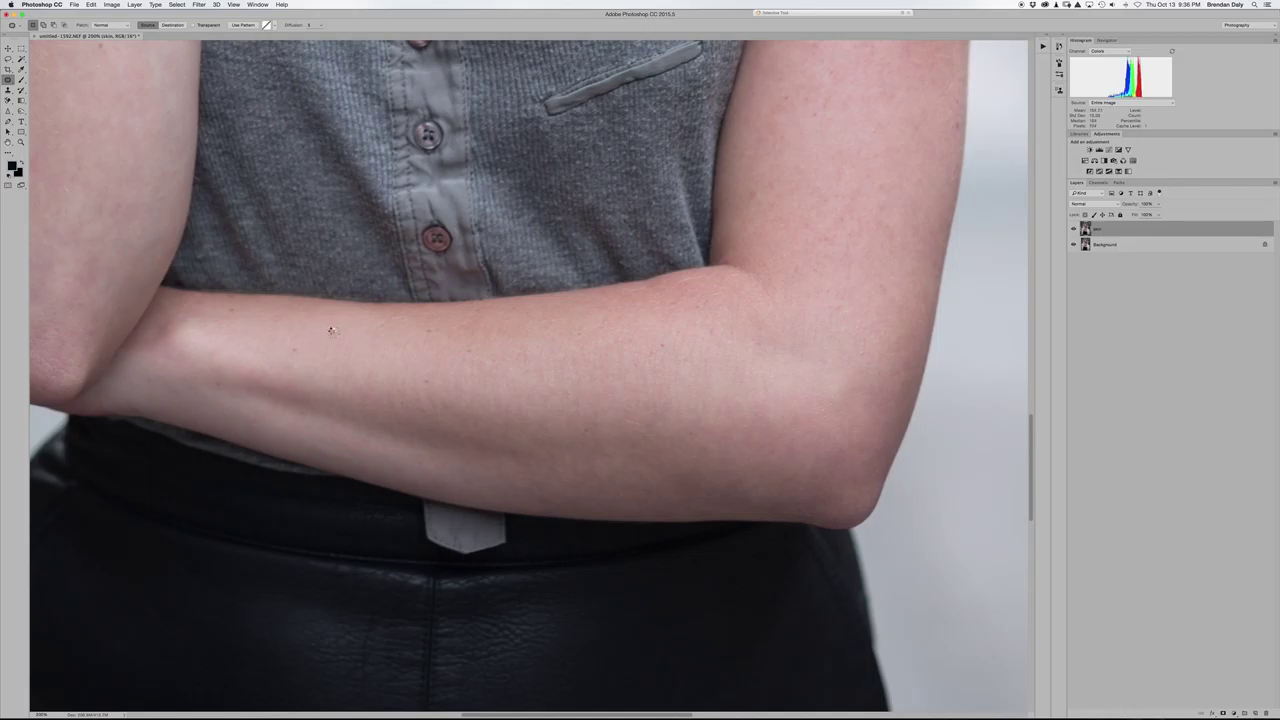
left_click(429, 336)
left_click(420, 346)
left_click(418, 382)
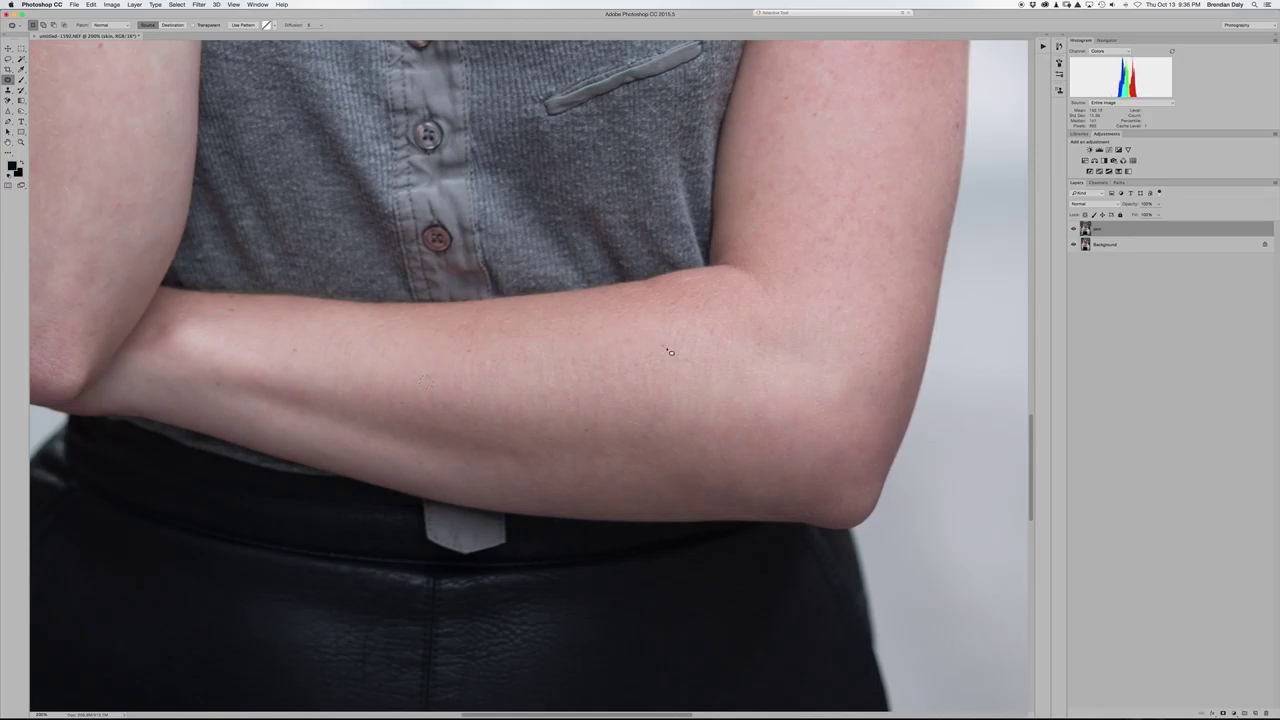
- Patch the remaining spots on the wrist end of the crossed forearm, near the other elbow
key("bracketright")
key("bracketright")
left_click(290, 352)
left_click(302, 347)
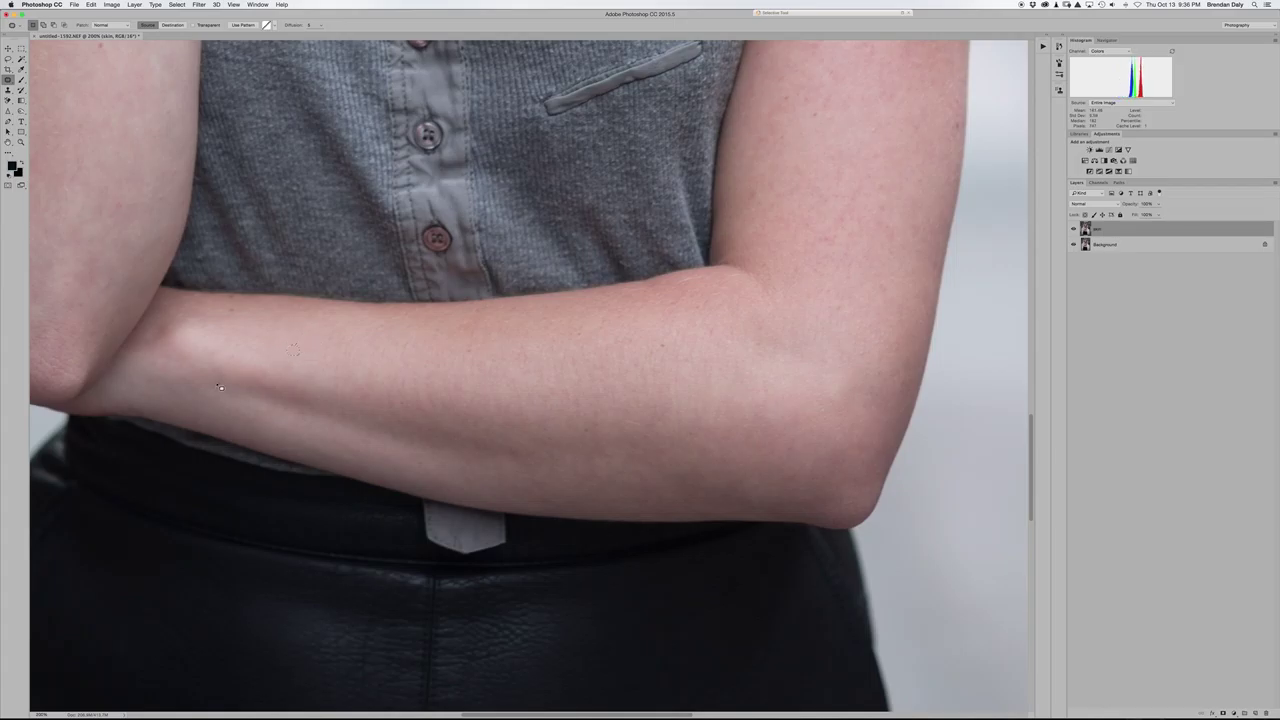
left_click(214, 380)
mouse_move(235, 317)
left_mouse_down()
mouse_move(217, 303)
mouse_move(261, 318)
left_mouse_up()
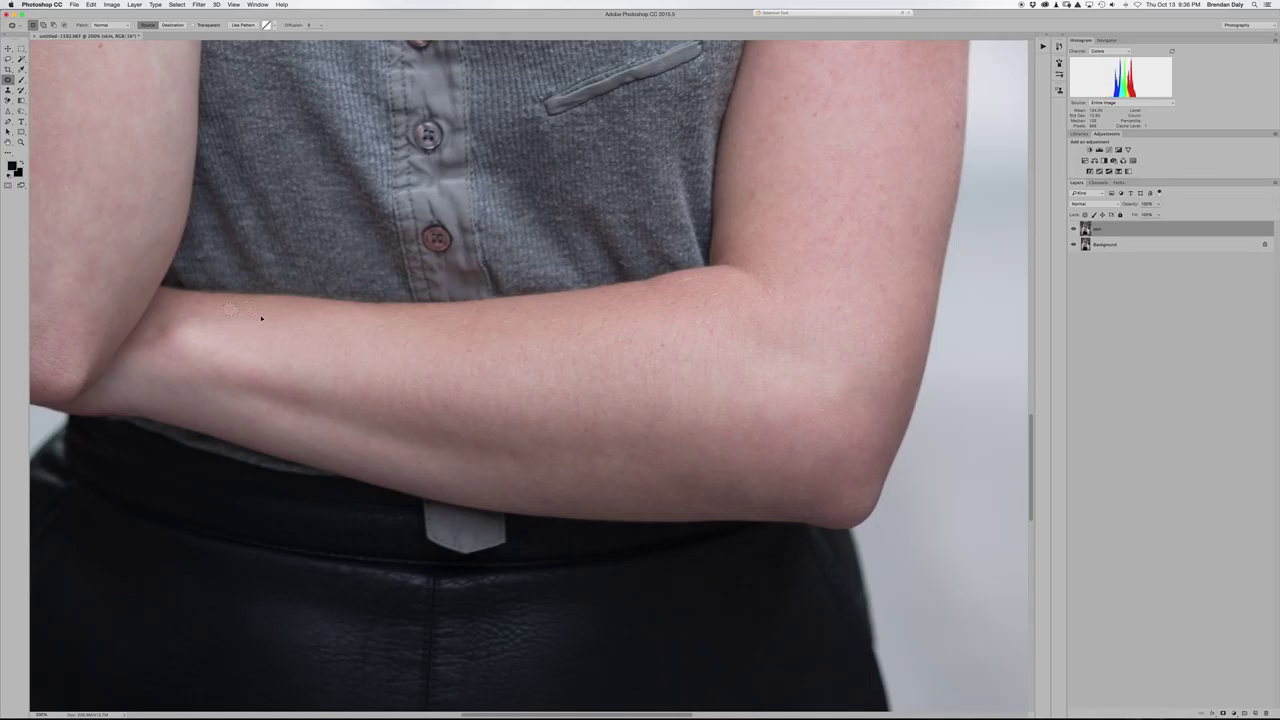
- Patch the blemishes on the raised forearm just above the elbow
scroll(266, 323, "up", 5)
scroll(266, 323, "left", 6)
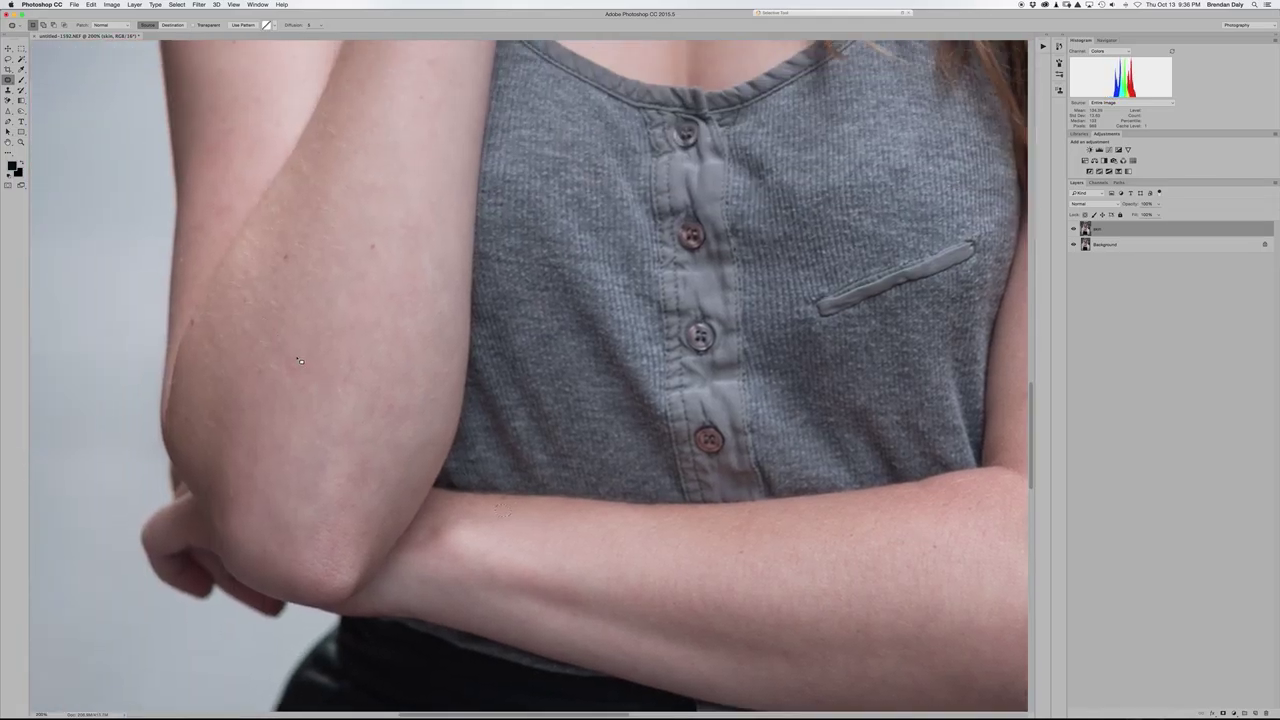
mouse_move(299, 361)
left_mouse_down()
mouse_move(323, 343)
mouse_move(325, 366)
mouse_move(284, 378)
mouse_move(302, 369)
mouse_move(292, 343)
mouse_move(318, 322)
left_mouse_up()
mouse_move(283, 254)
left_mouse_down()
mouse_move(380, 243)
mouse_move(380, 232)
left_mouse_up()
- Patch the moles on the raised forearm below the wrist and the two spots on the upper arm behind it
scroll(267, 356, "down", 5)
scroll(319, 361, "up", 12)
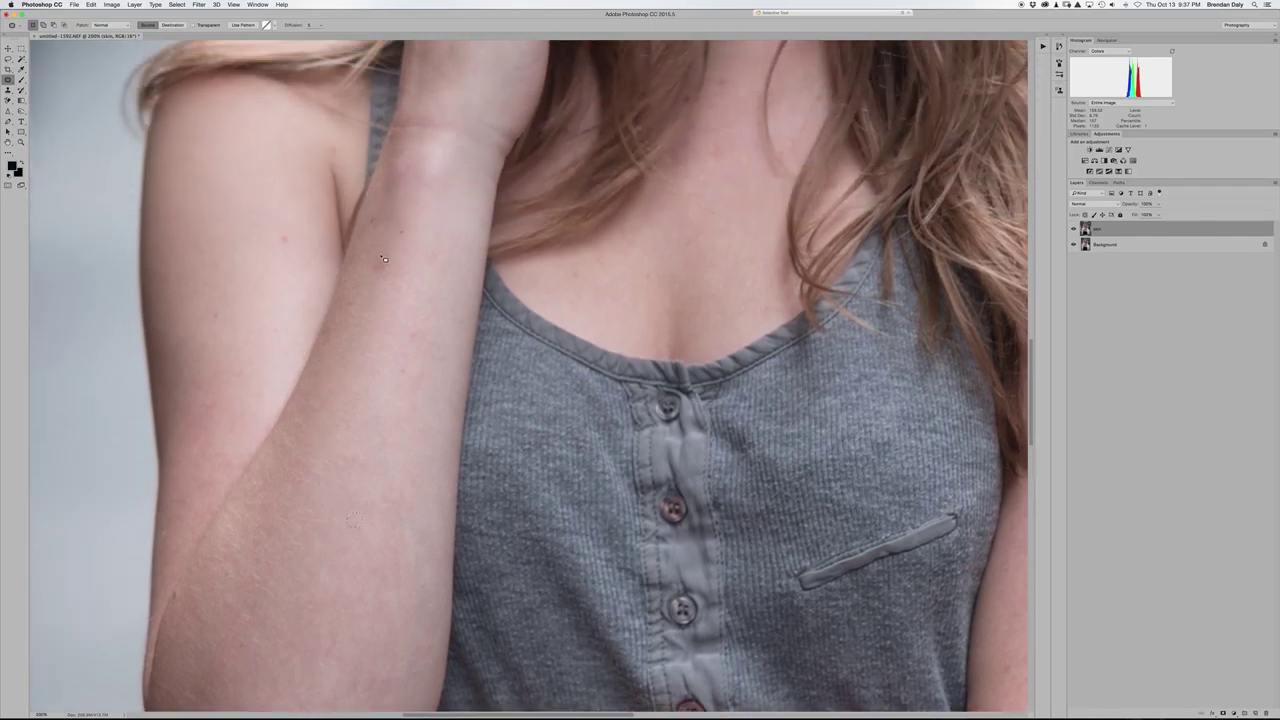
scroll(385, 258, "right", 2)
mouse_move(355, 262)
left_mouse_down()
mouse_move(371, 260)
mouse_move(343, 277)
mouse_move(367, 267)
mouse_move(346, 312)
left_mouse_up()
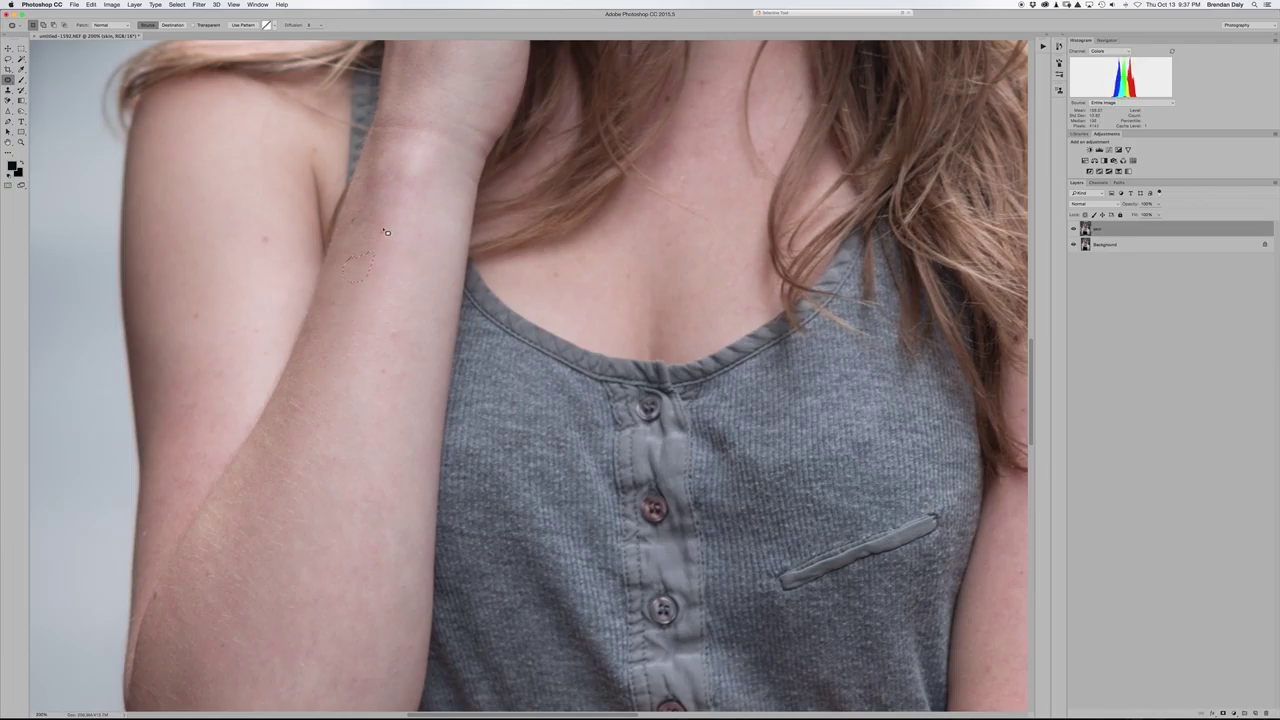
key("ctrl+d")
left_click_drag(400, 337, 382, 235)
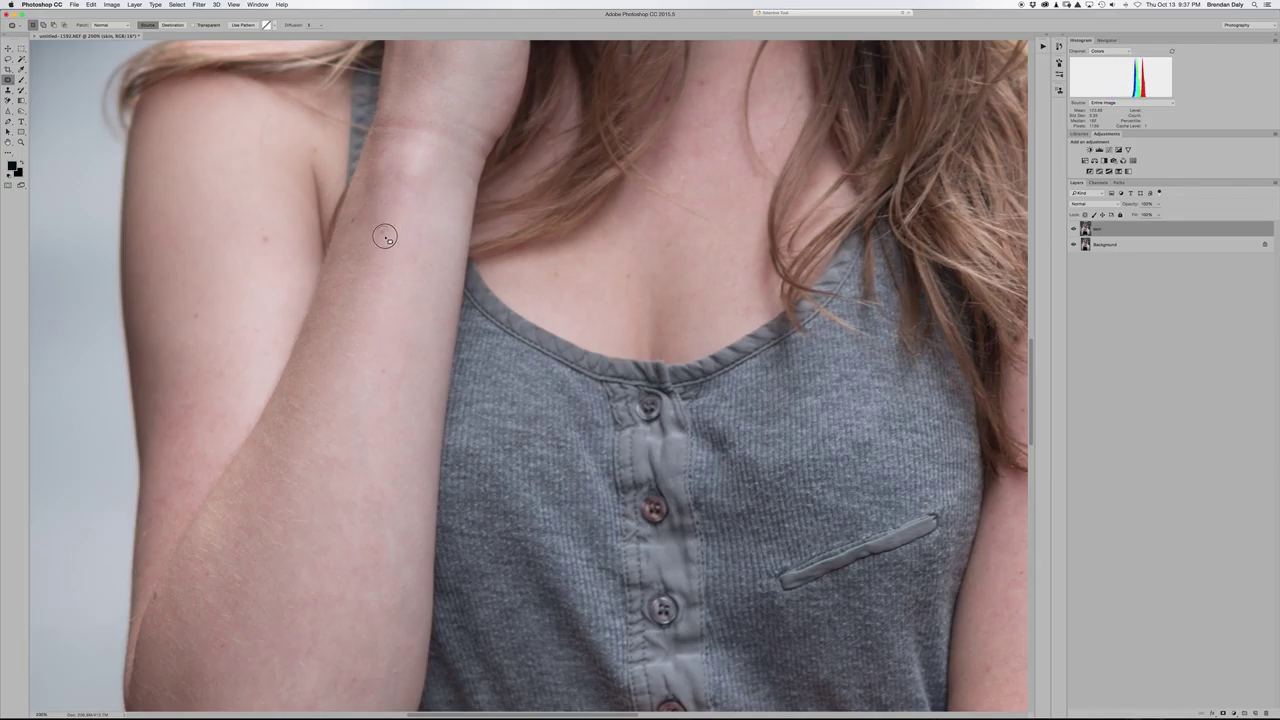
key("ctrl+d")
left_click(362, 217)
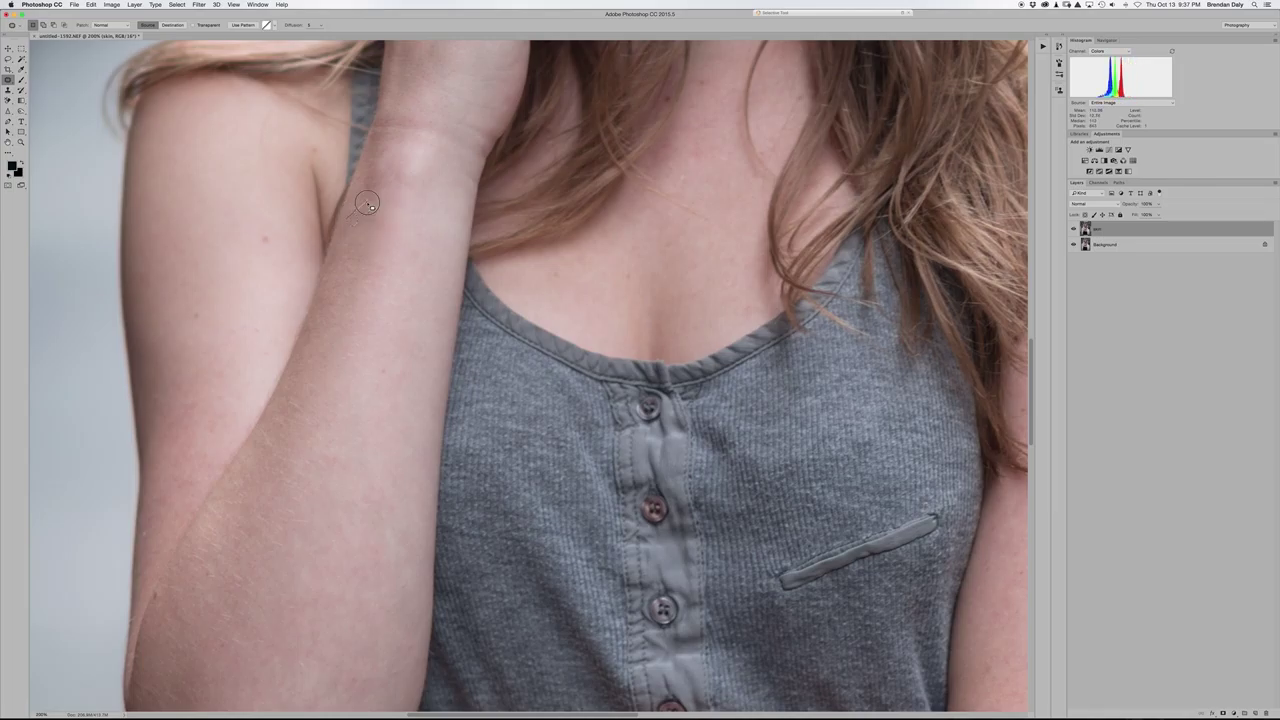
left_click_drag(266, 237, 263, 209)
left_click_drag(191, 314, 198, 293)
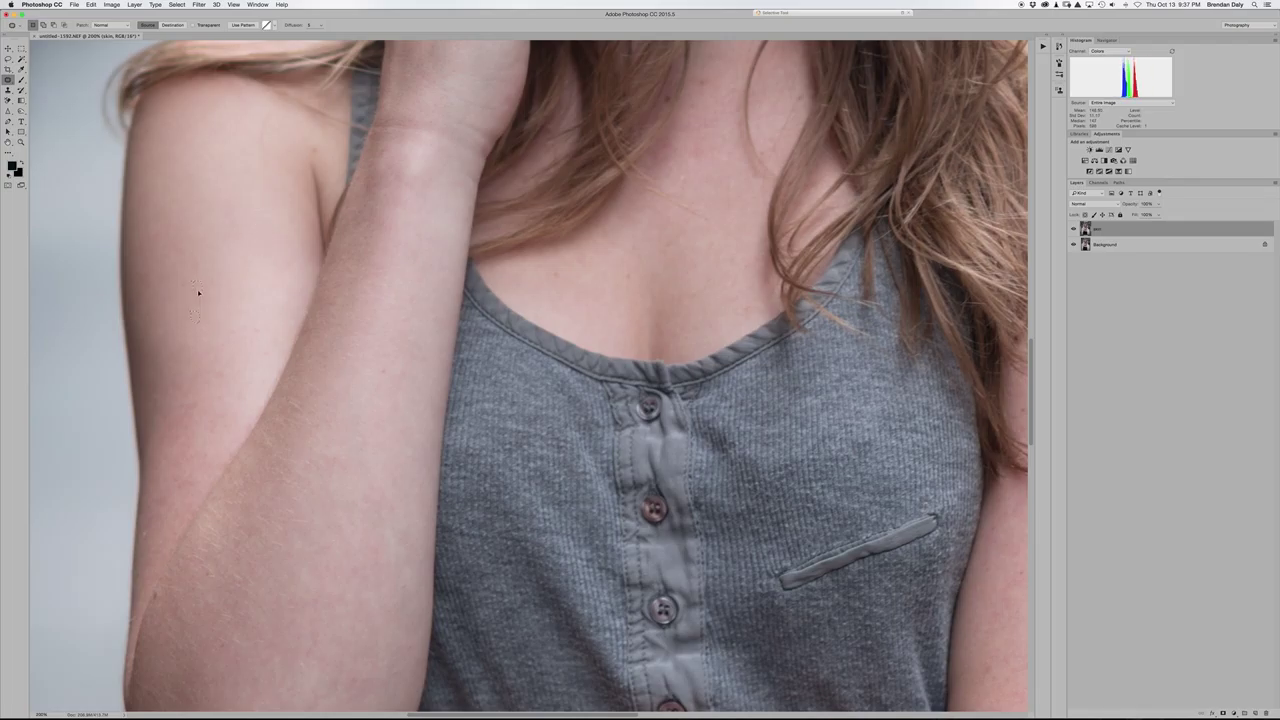
- Patch the spot on the chest at the edge of the hair and clear the selection
scroll(260, 322, "up", 5)
scroll(260, 322, "up", 5)
scroll(260, 322, "right", 4)
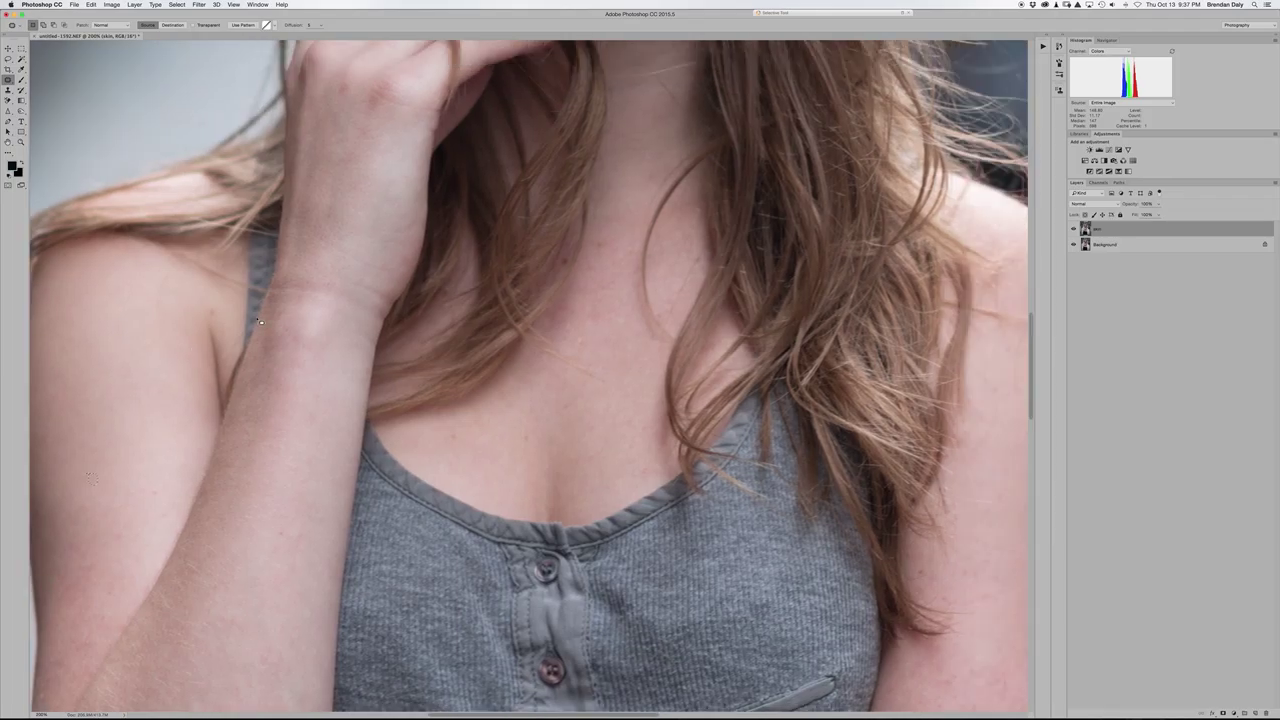
mouse_move(557, 337)
left_mouse_down()
mouse_move(568, 334)
mouse_move(552, 349)
mouse_move(577, 349)
left_mouse_up()
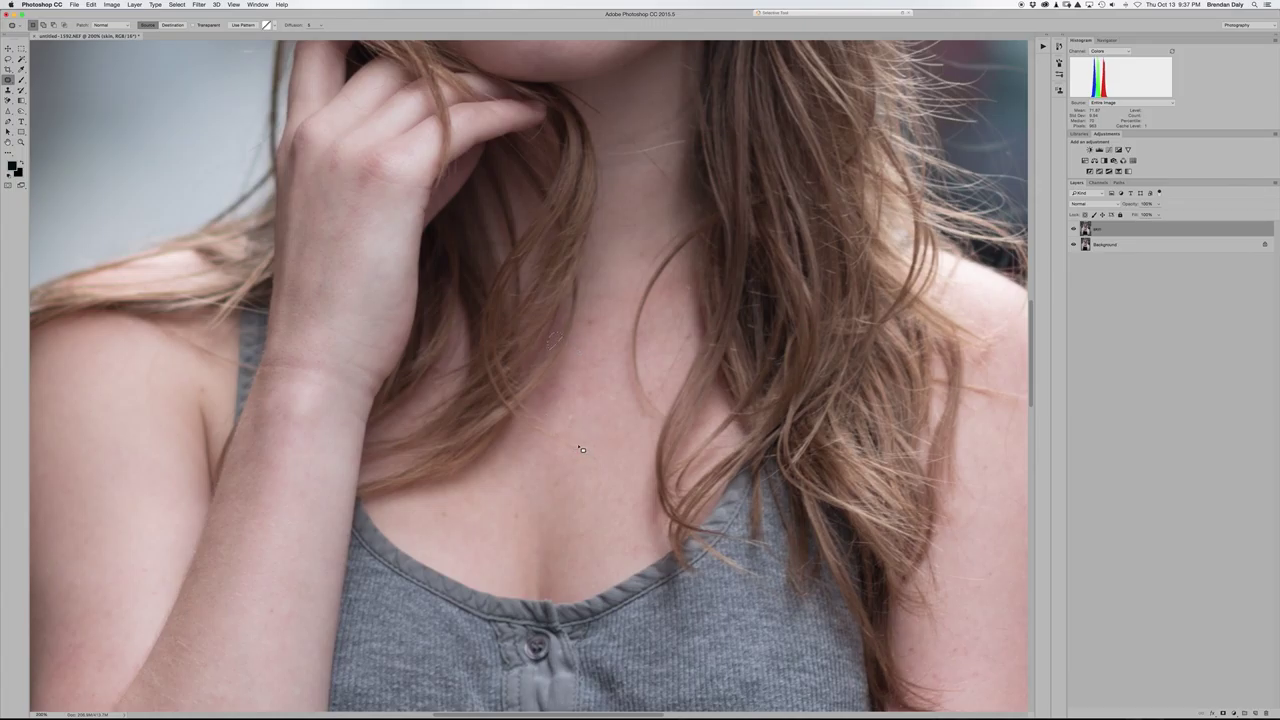
right_click(579, 448)
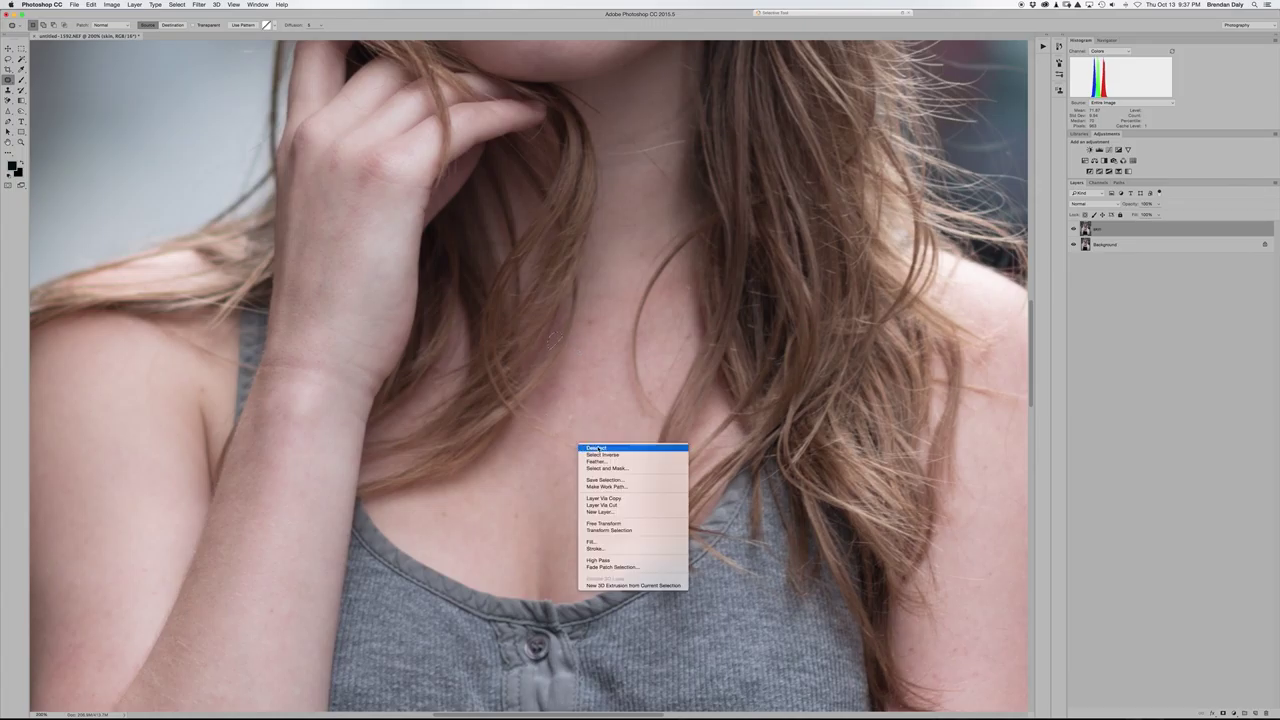
left_click(596, 448)
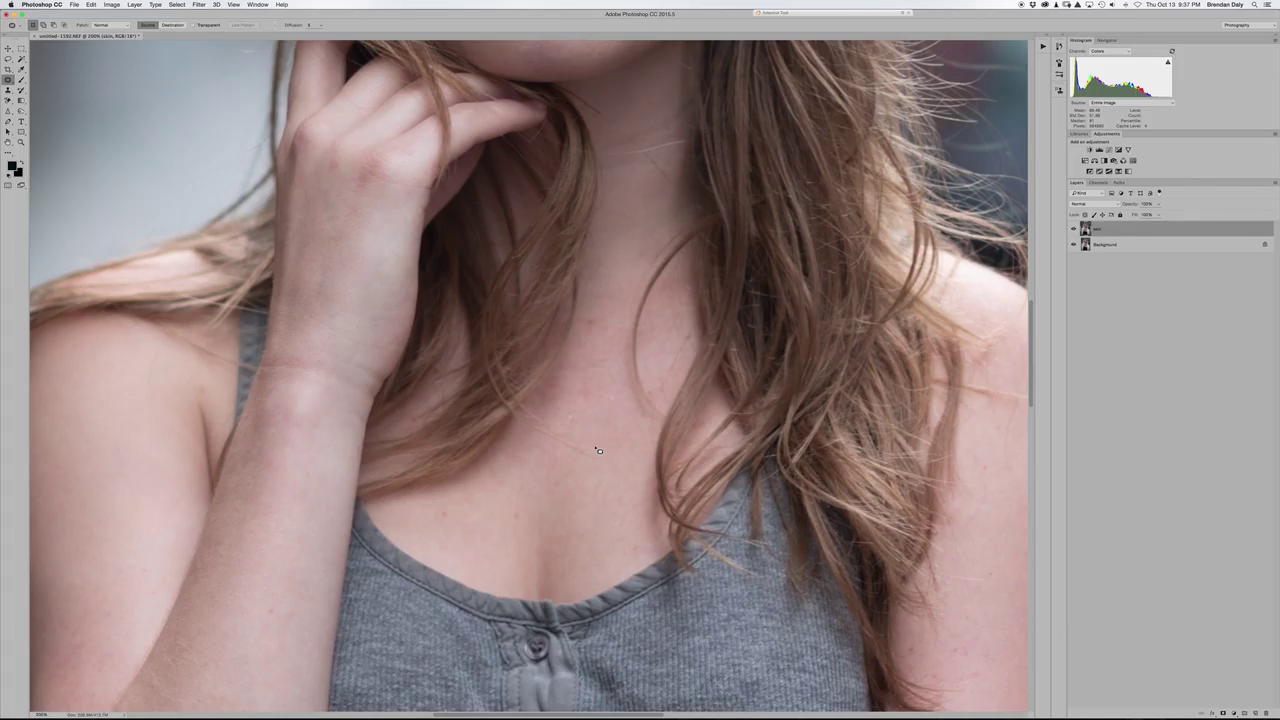
- Compare the face before and after retouching by hiding and showing the skin layer
scroll(598, 451, "up", 3)
scroll(598, 451, "up", 5)
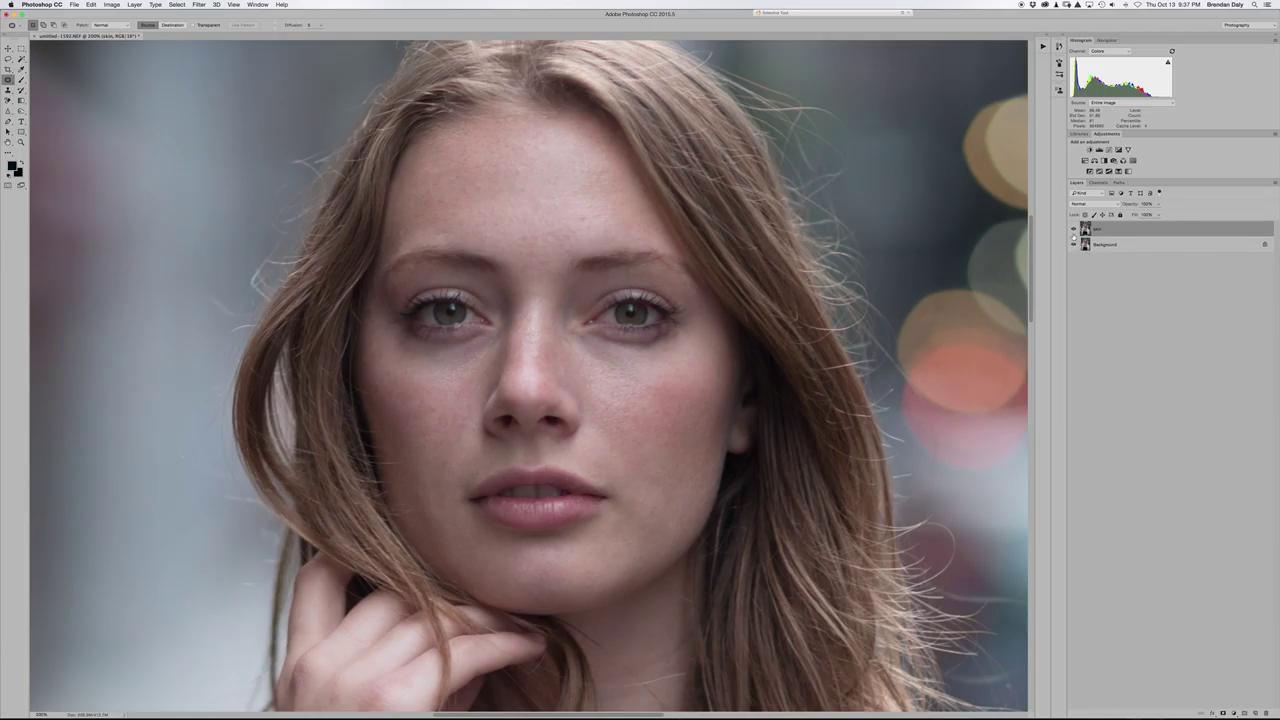
left_click(1074, 230)
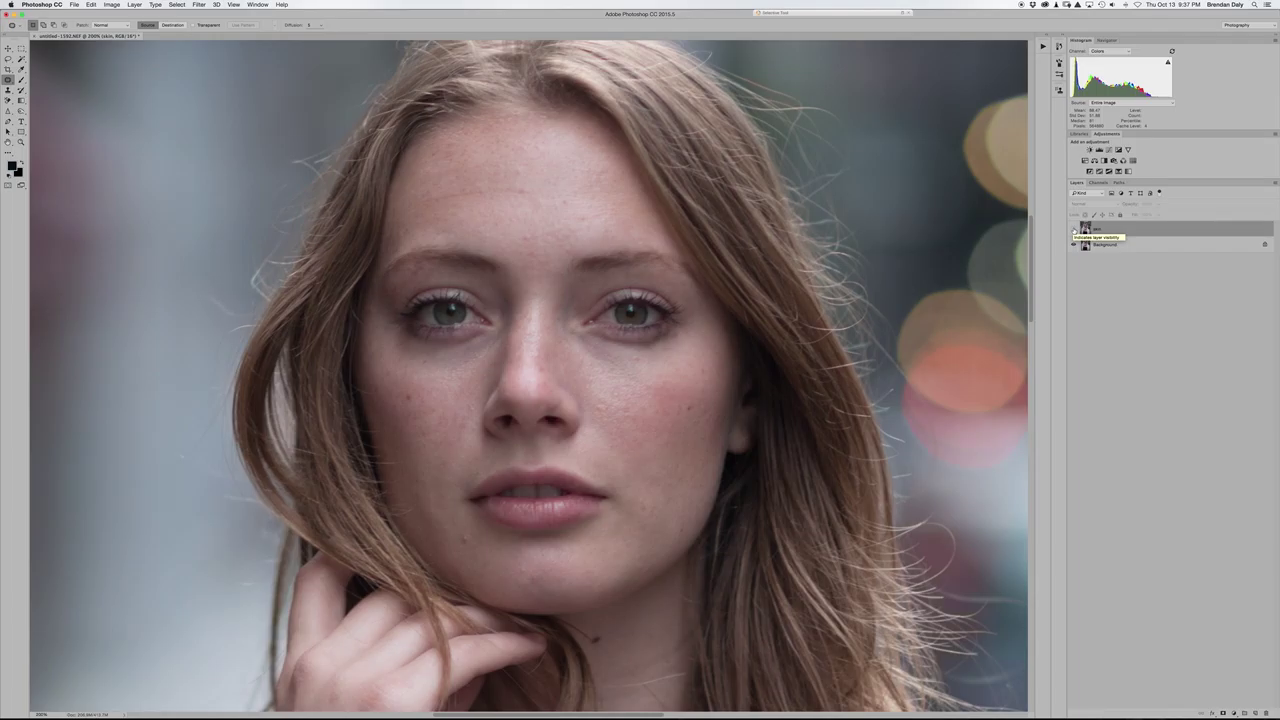
left_click(1074, 230)
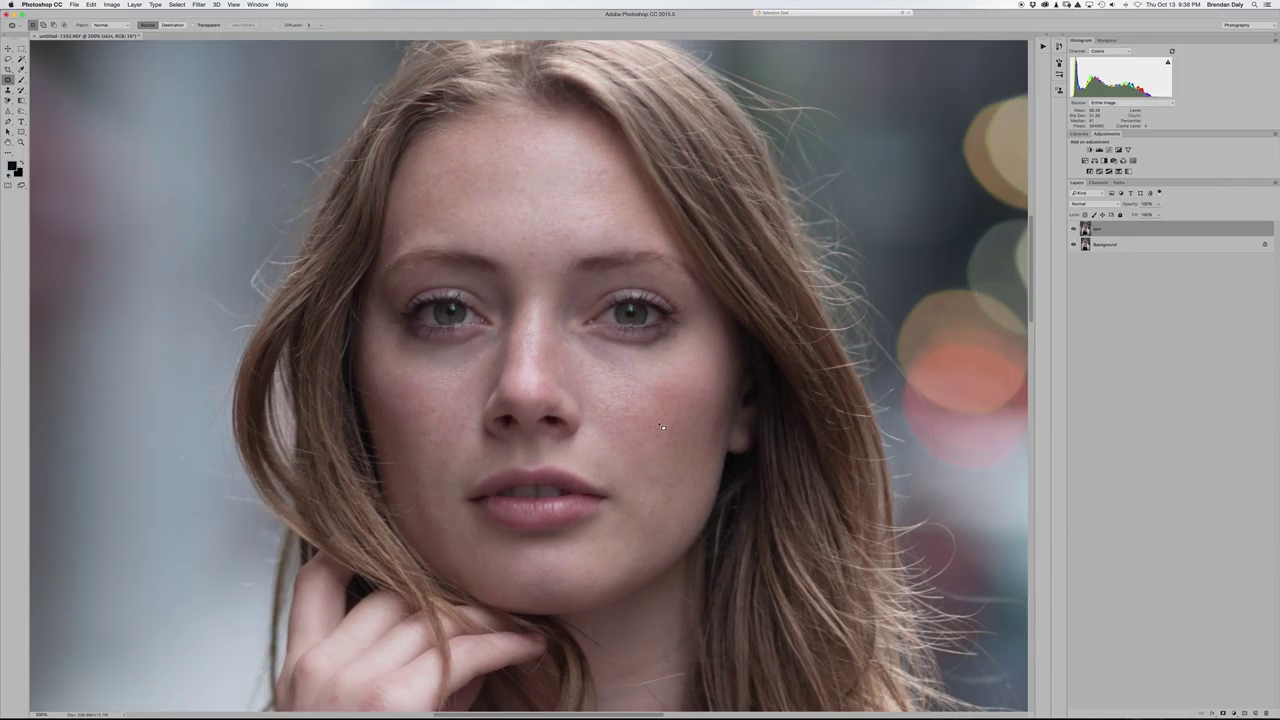
mouse_move(556, 389)
left_mouse_down()
mouse_move(560, 411)
mouse_move(536, 405)
mouse_move(528, 371)
mouse_move(551, 396)
mouse_move(533, 351)
left_mouse_up()
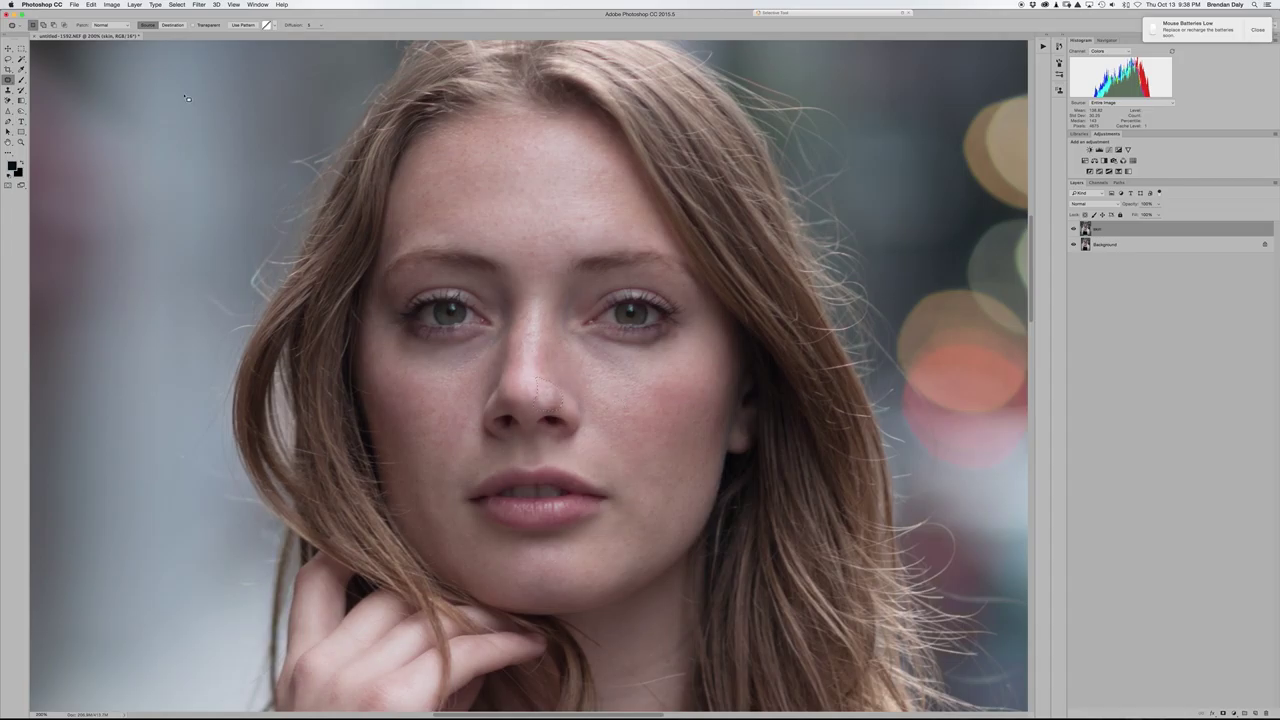
left_click(91, 5)
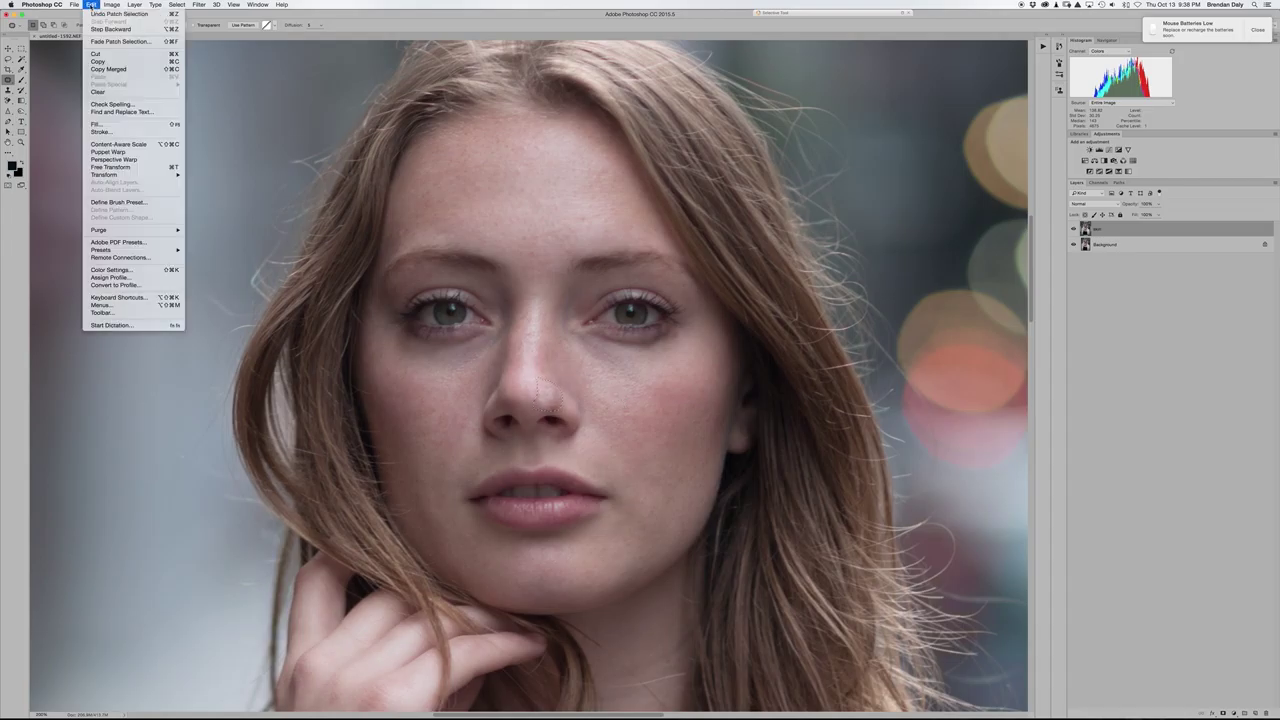
left_click(100, 29)
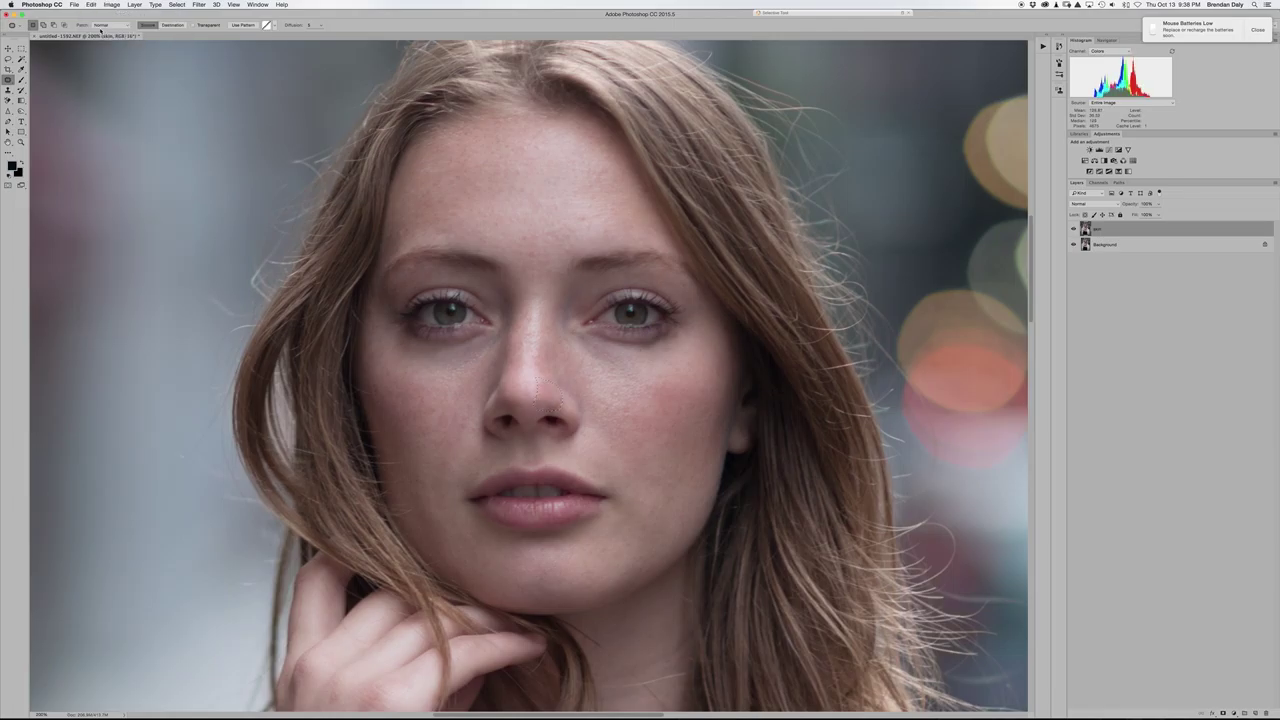
right_click(533, 212)
left_click(548, 210)
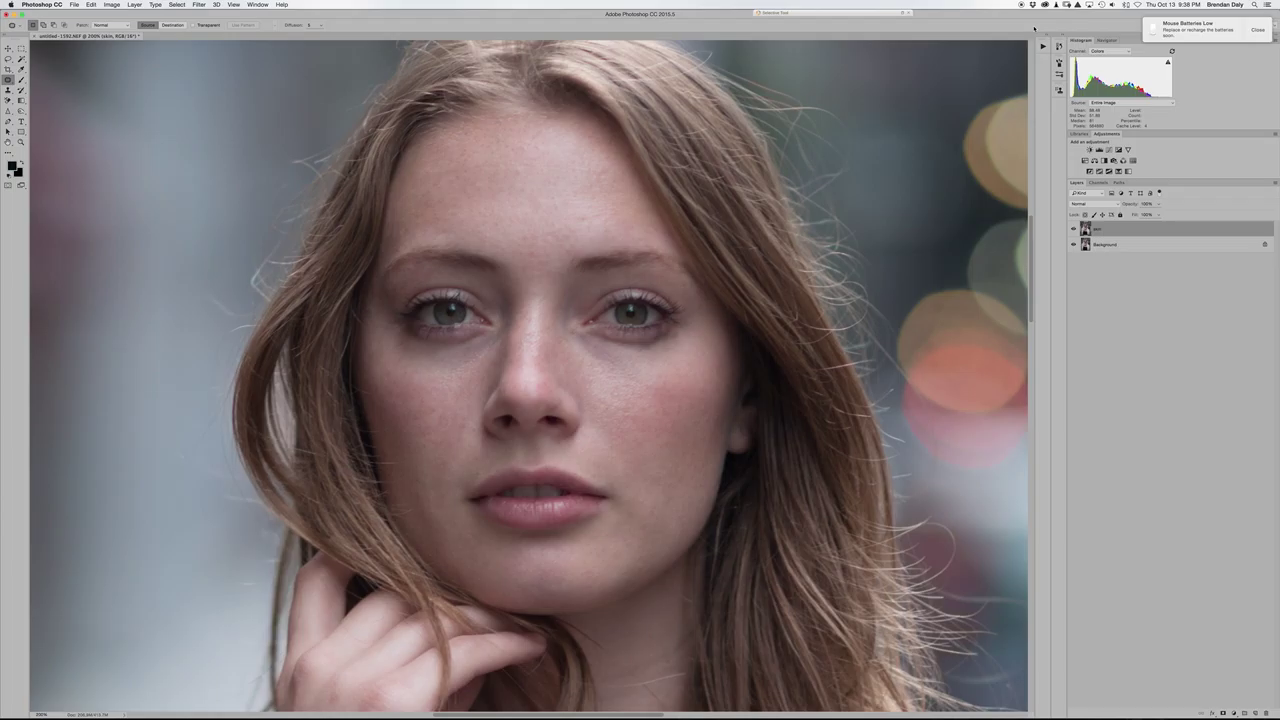
left_click(1258, 29)
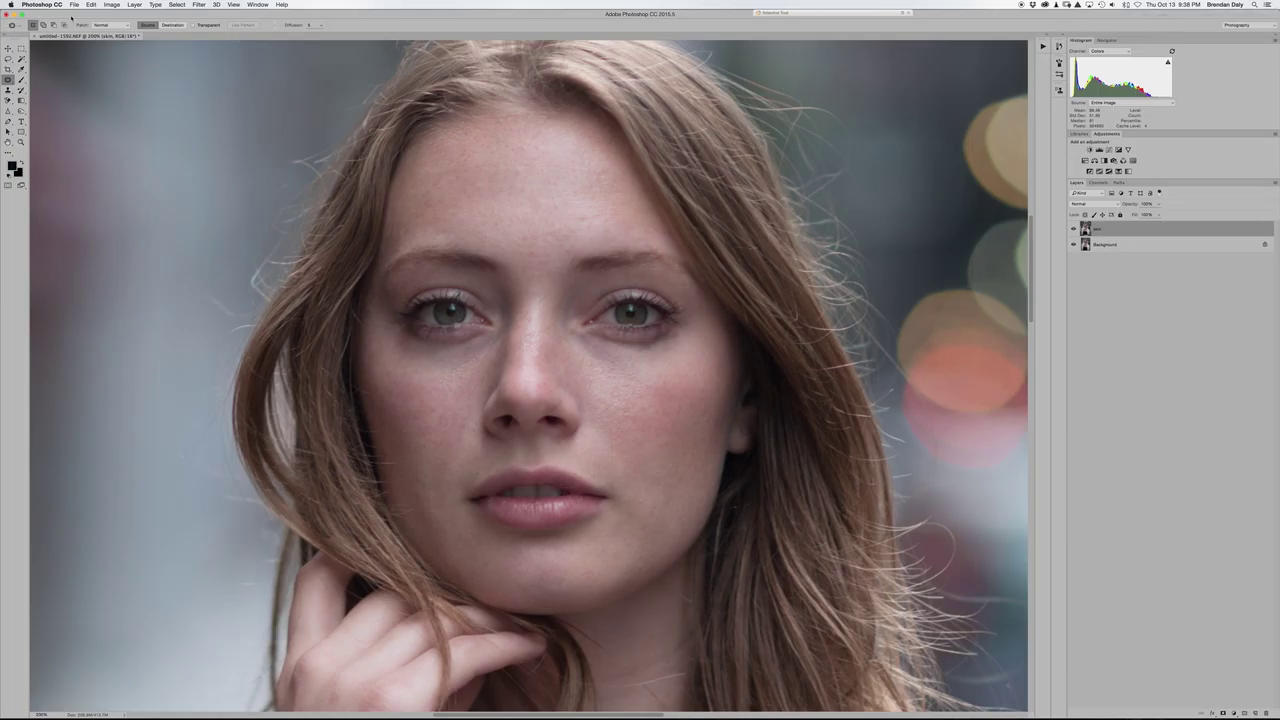
- Flatten the image and play the Frequency Separation action on it
left_click(135, 5)
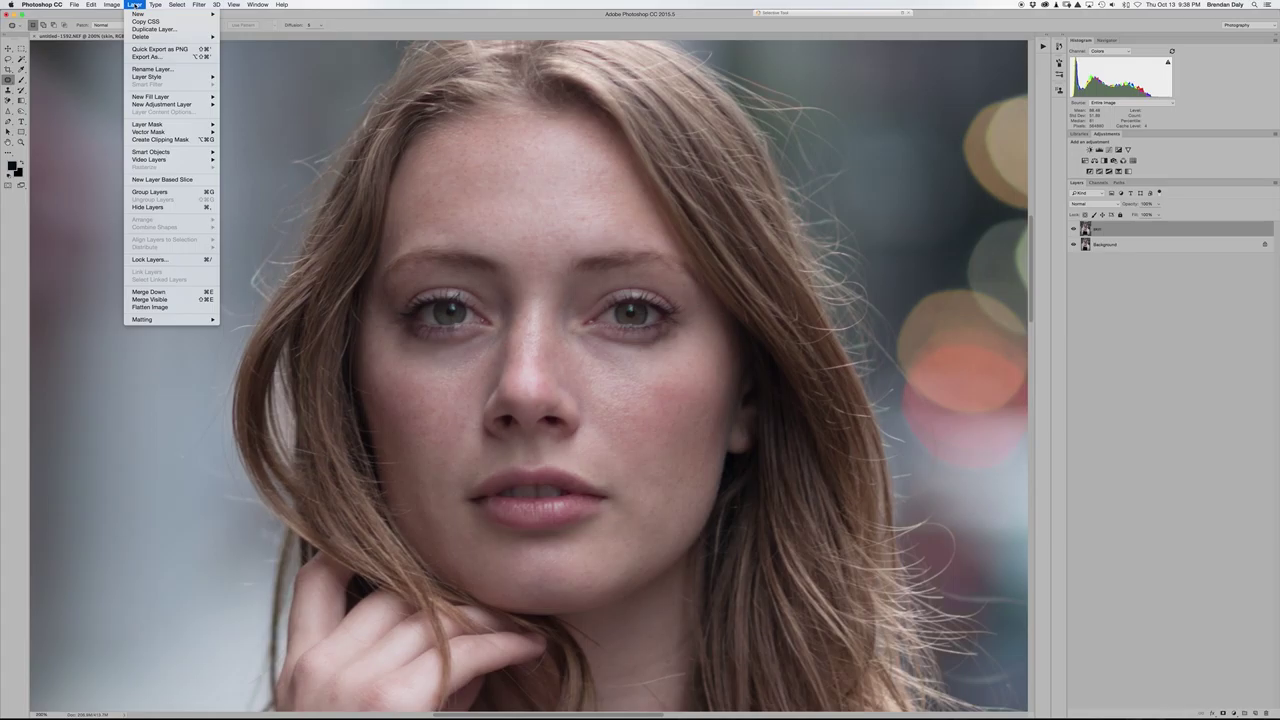
left_click(152, 306)
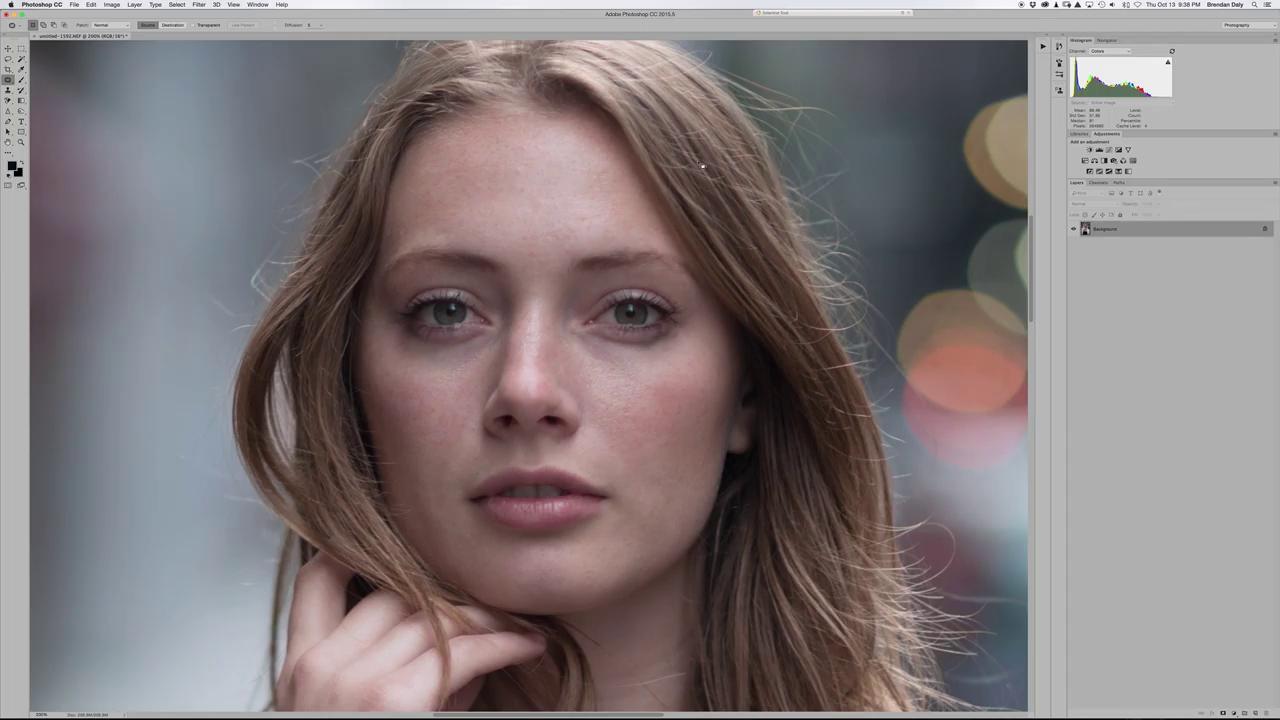
left_click(1042, 46)
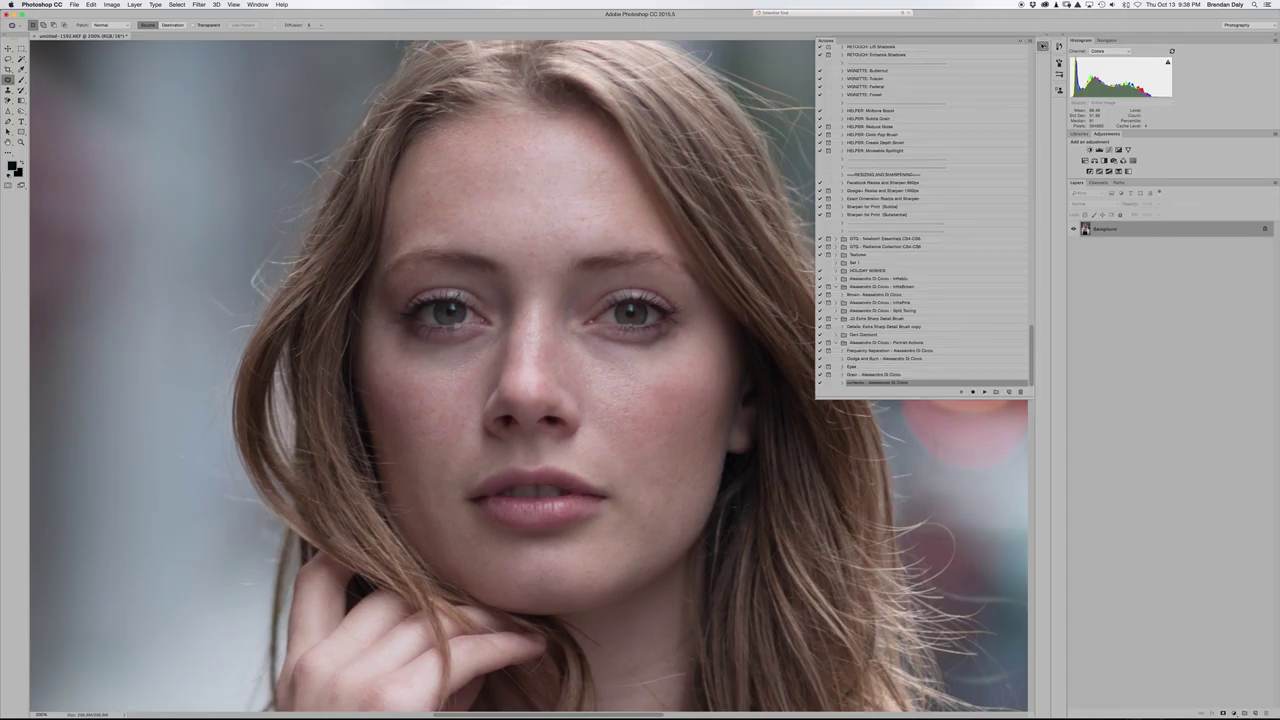
left_click(903, 351)
left_click(986, 393)
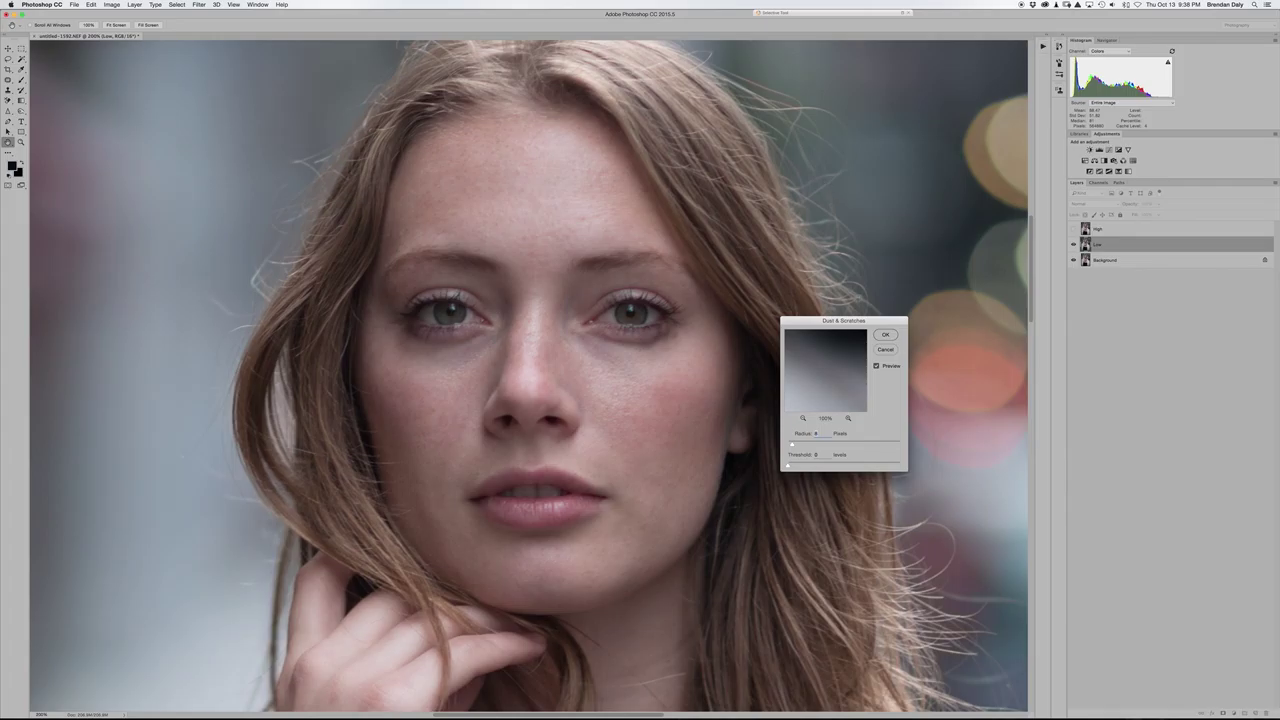
- Set the Dust & Scratches radius to 10 pixels while previewing the face, and apply the filter to the low layer
left_click_drag(861, 321, 912, 170)
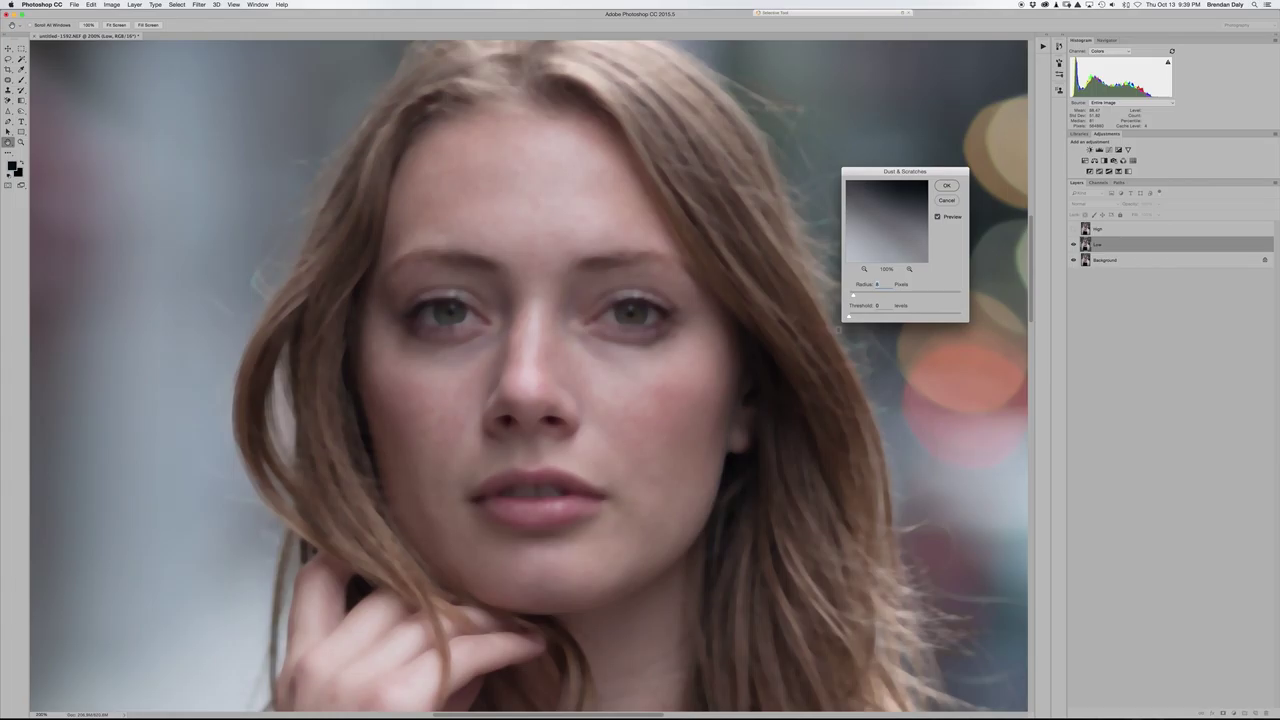
left_click(634, 316)
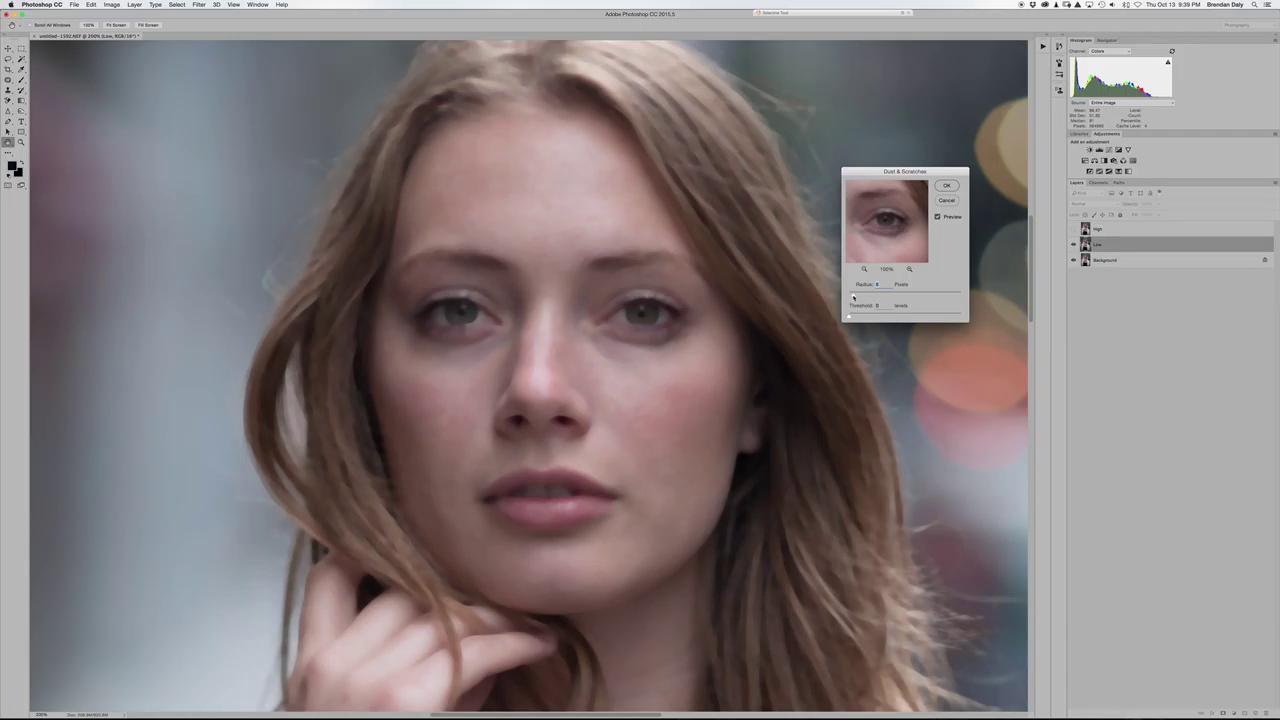
left_click_drag(853, 297, 857, 296)
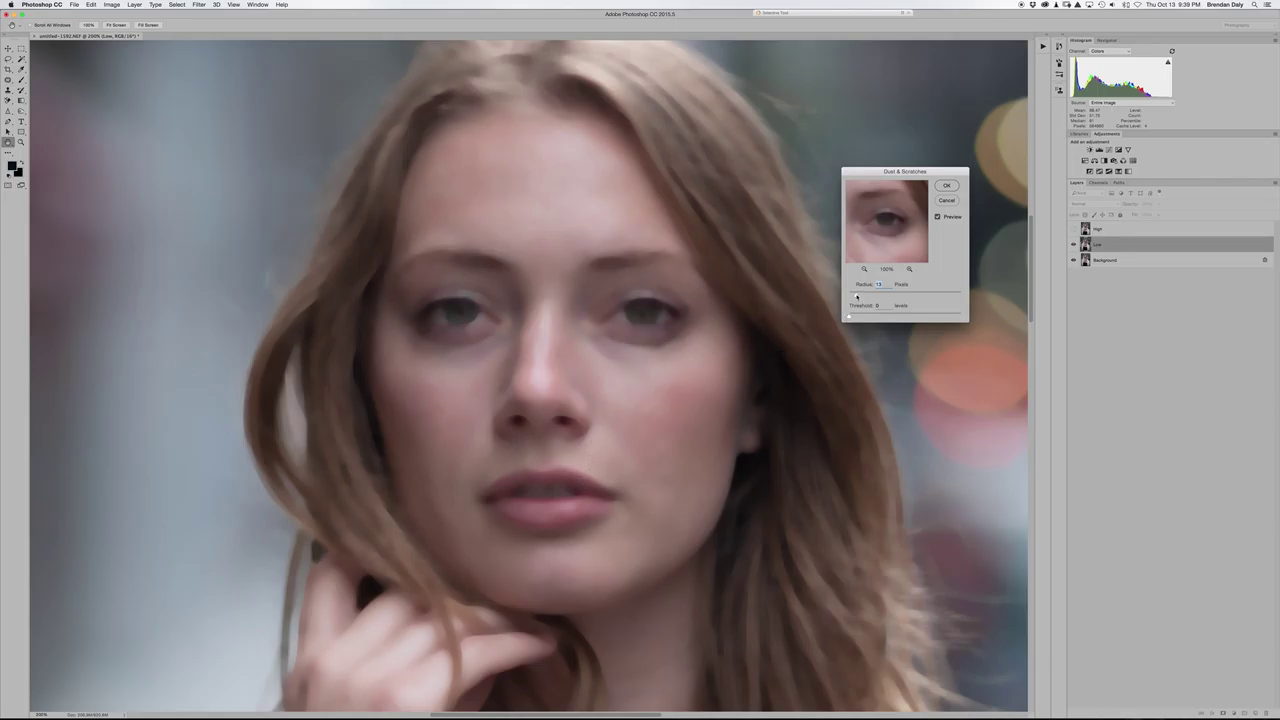
left_click(856, 295)
left_click(856, 296)
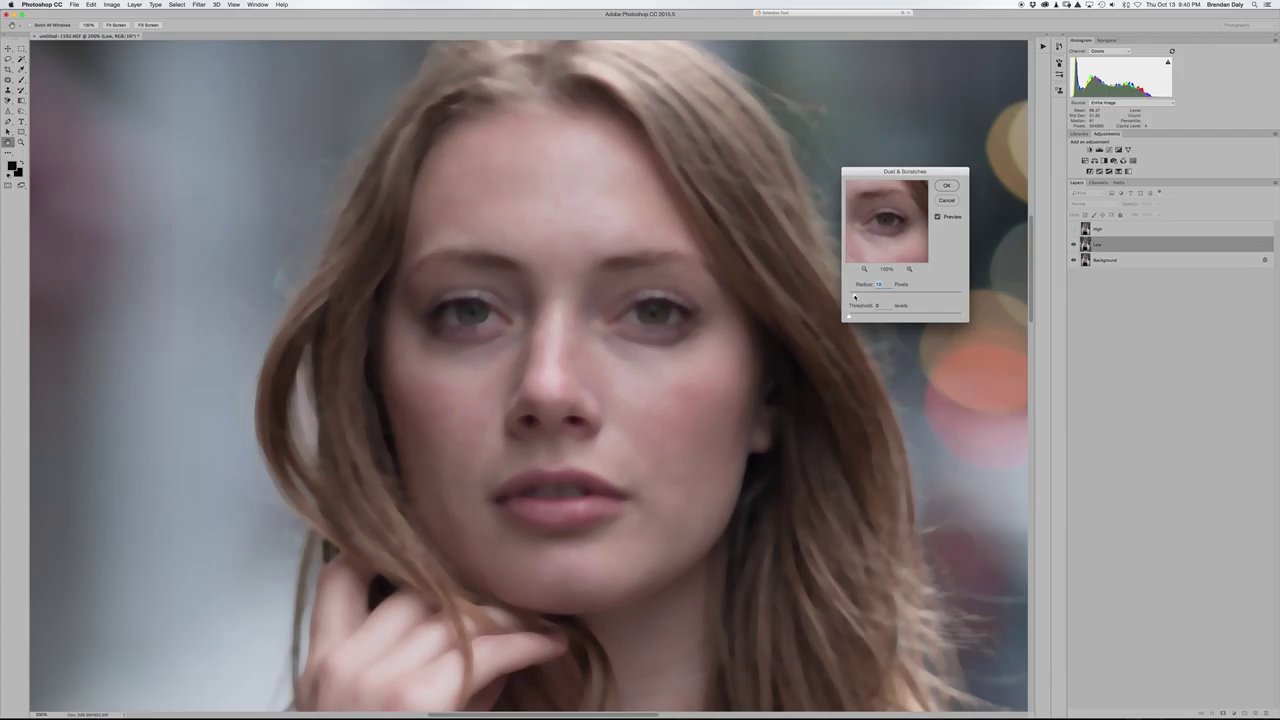
left_click(948, 185)
key("j")
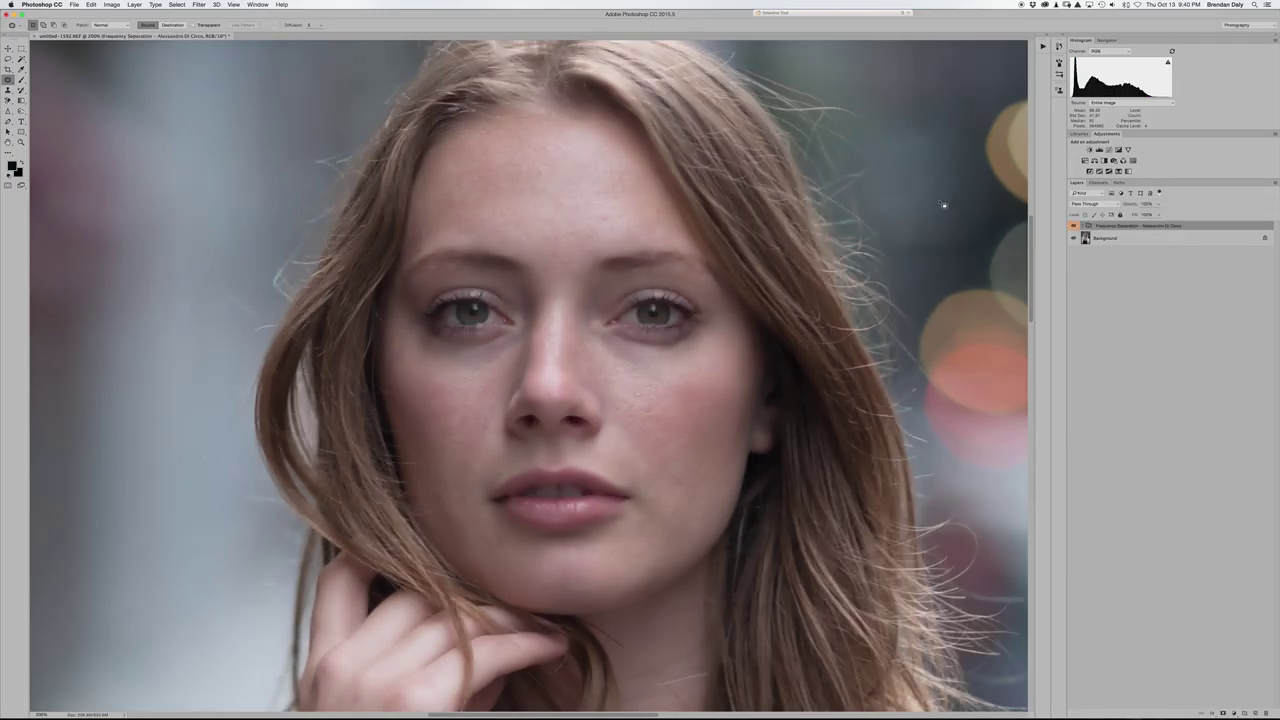
- Open the frequency separation group, choose the Low layer and lasso the cheek area beside the nose on the exposed-ear side
left_click(1081, 226)
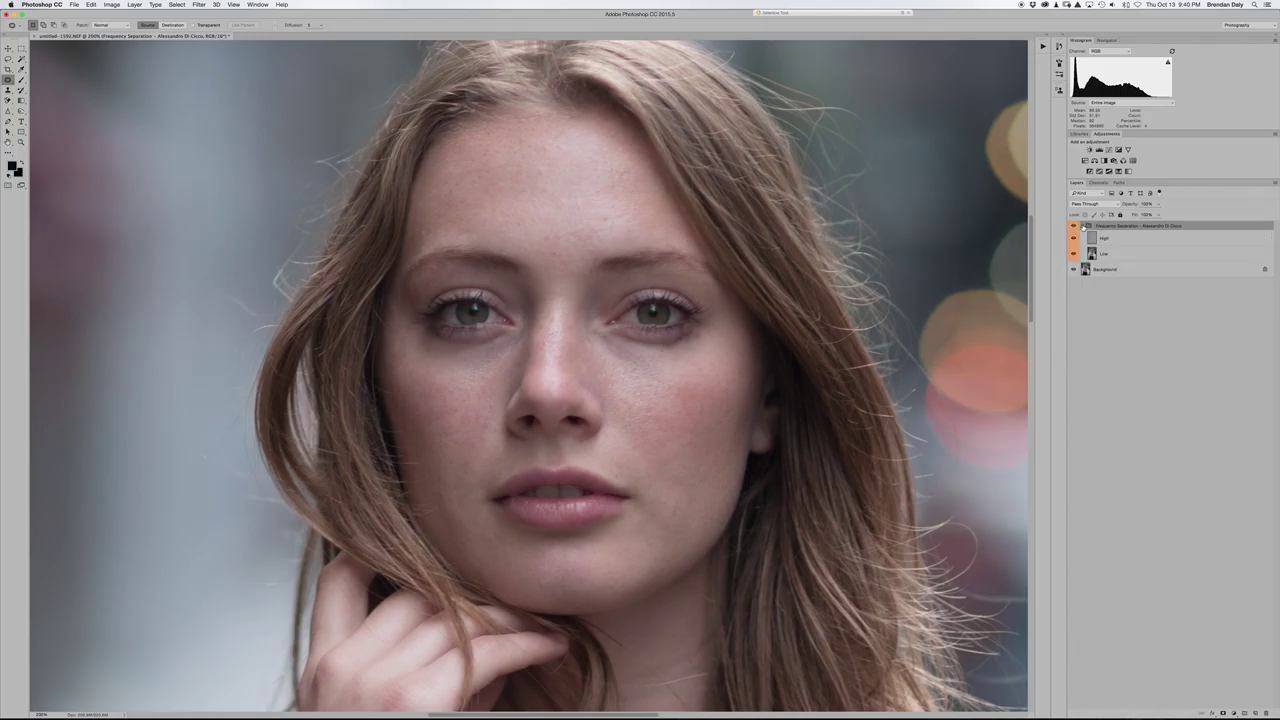
left_click(1138, 256)
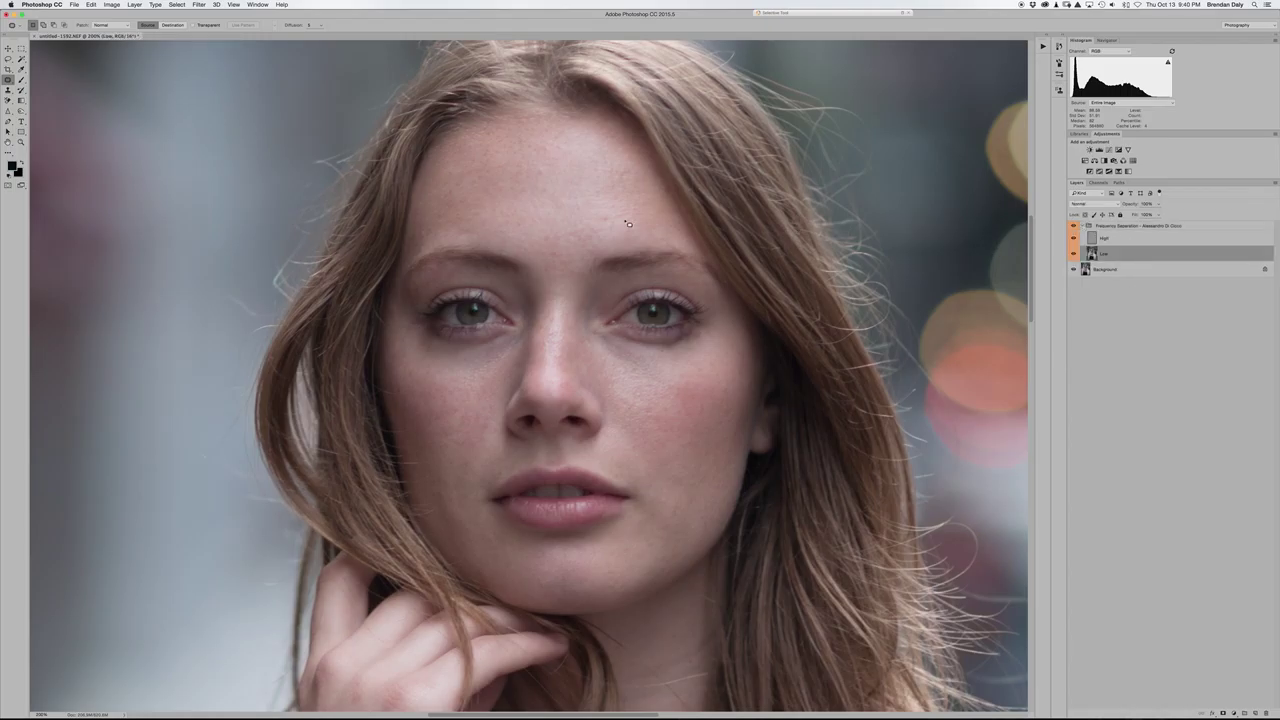
left_click(8, 59)
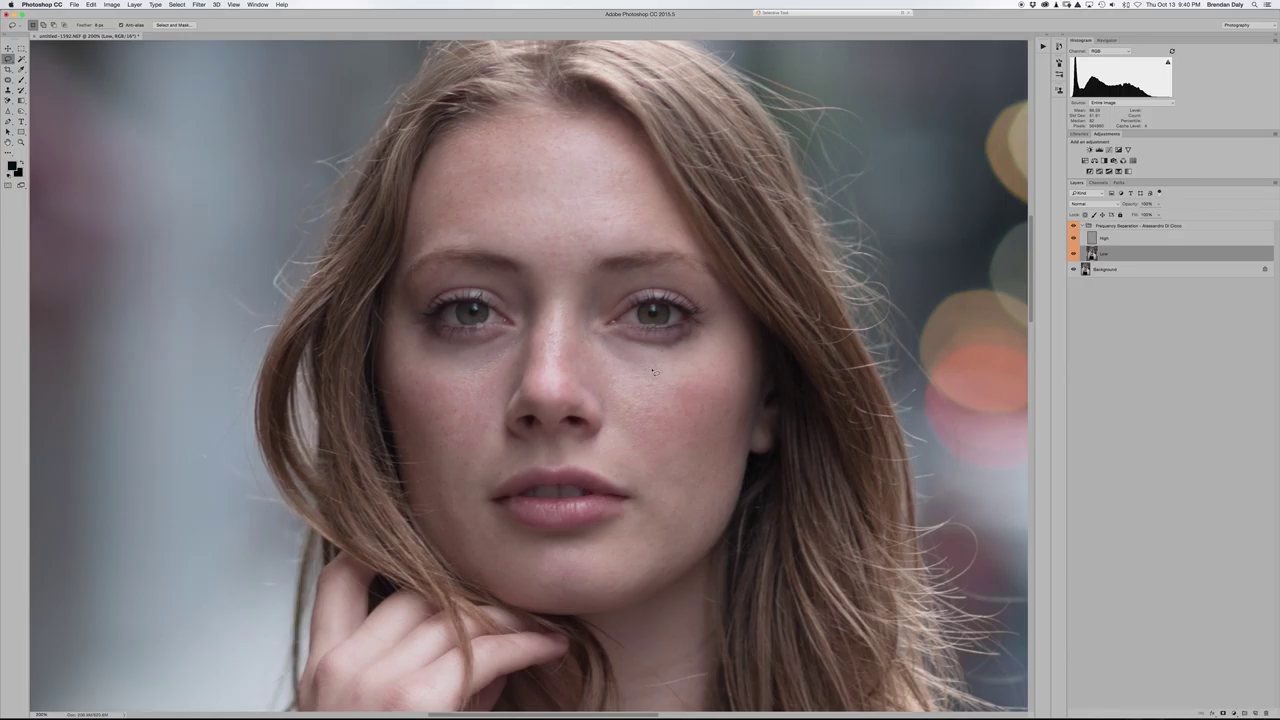
mouse_move(640, 392)
left_mouse_down()
mouse_move(601, 338)
mouse_move(685, 358)
mouse_move(686, 402)
mouse_move(647, 397)
mouse_move(620, 370)
left_mouse_up()
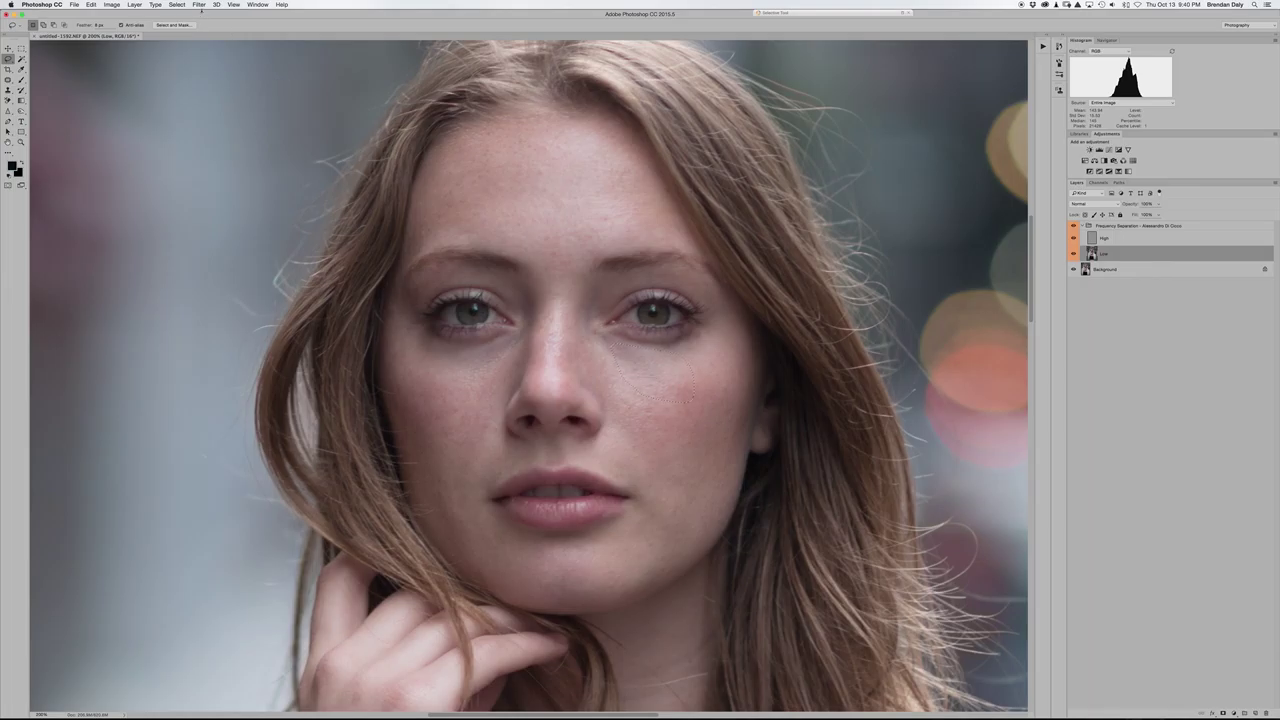
- Apply a Gaussian Blur with a 10-pixel radius to the selected cheek area
left_click(199, 5)
mouse_move(260, 99)
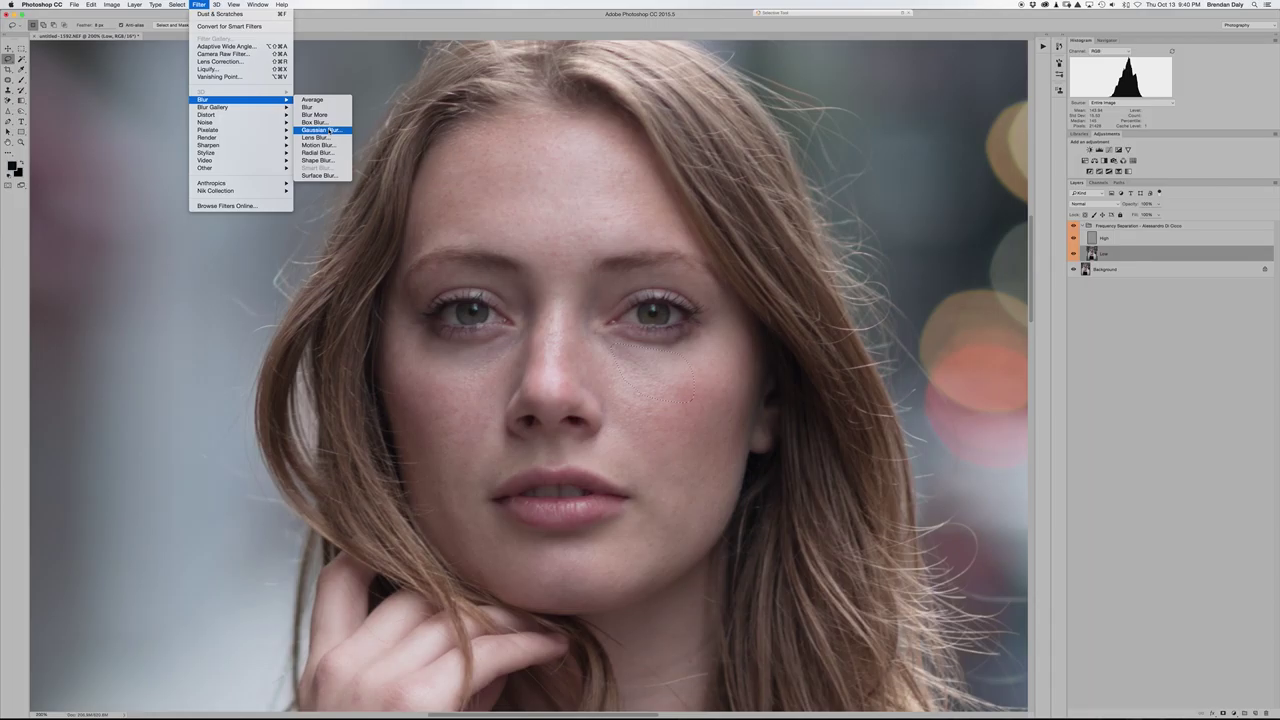
left_click(329, 131)
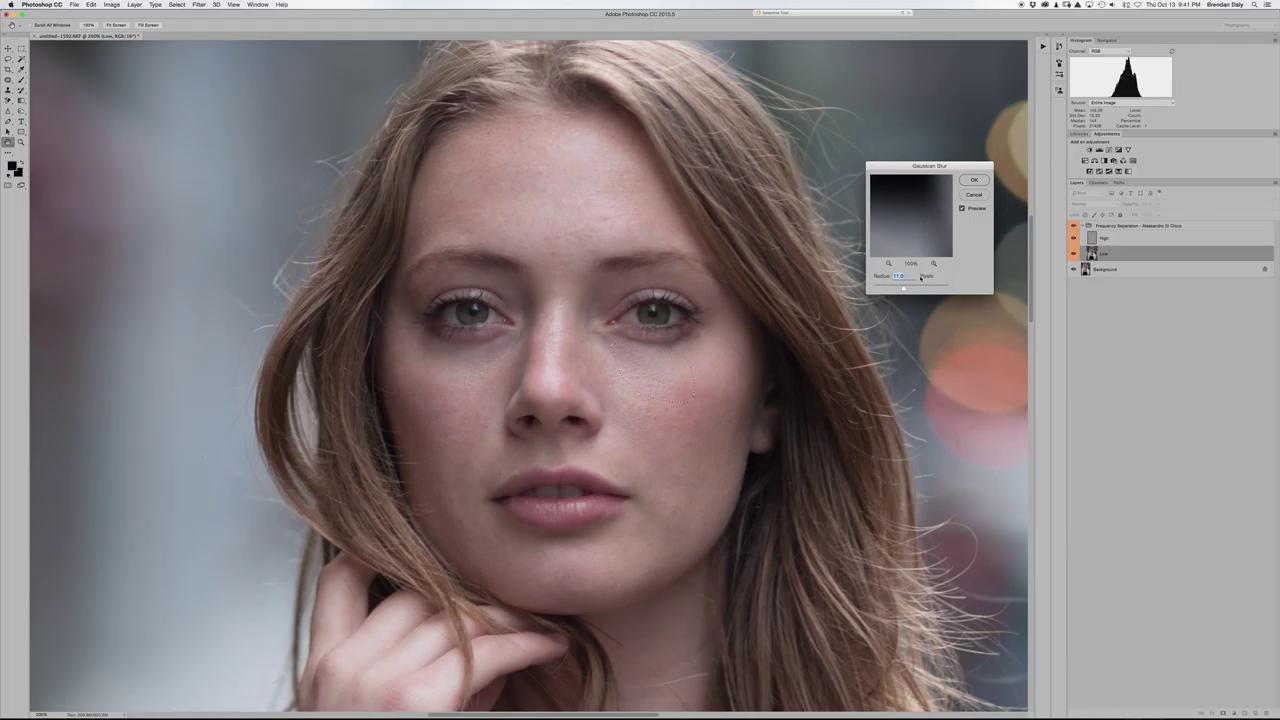
type("10")
left_click(973, 181)
key("l")
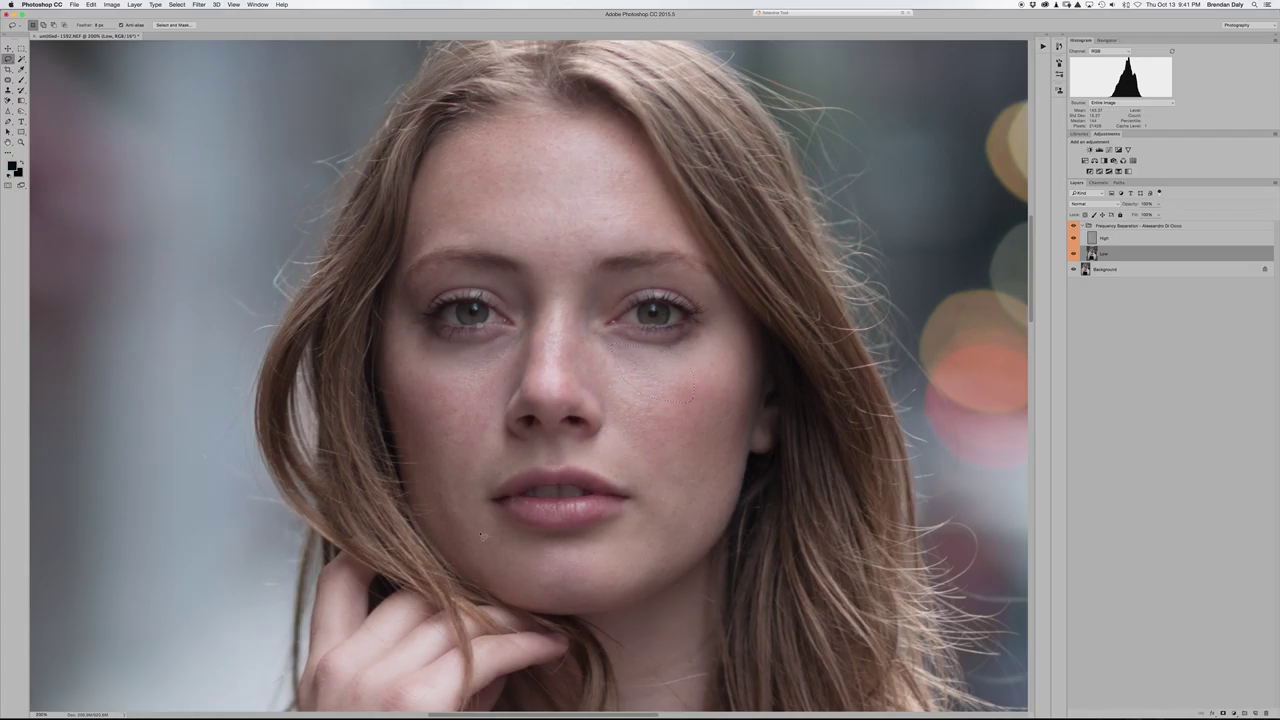
- Lasso the chin and the forehead in turn on the Low layer and repeat the Gaussian Blur on each
mouse_move(482, 535)
left_mouse_down()
mouse_move(599, 539)
mouse_move(671, 519)
mouse_move(679, 543)
mouse_move(670, 572)
mouse_move(646, 586)
mouse_move(563, 607)
mouse_move(485, 582)
mouse_move(468, 564)
mouse_move(478, 534)
left_mouse_up()
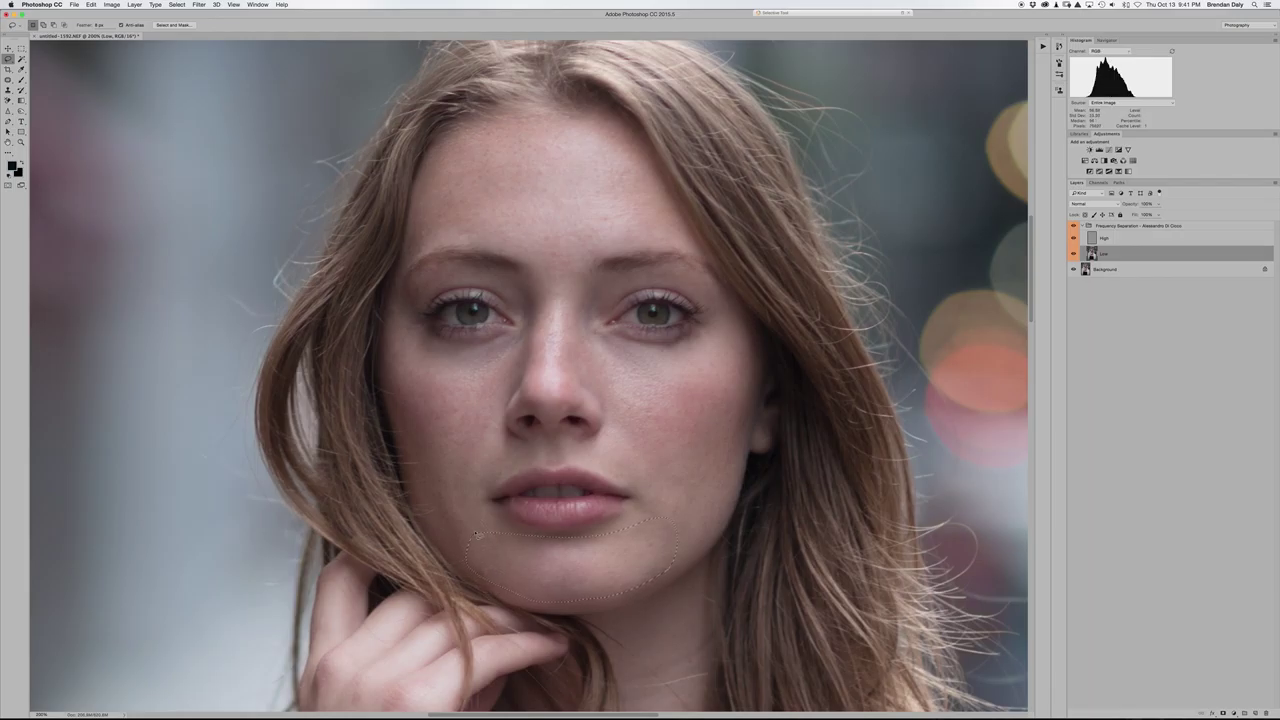
key("super+f")
key("super+d")
mouse_move(676, 224)
left_mouse_down()
mouse_move(680, 242)
mouse_move(421, 244)
mouse_move(425, 201)
mouse_move(473, 128)
mouse_move(563, 116)
left_mouse_up()
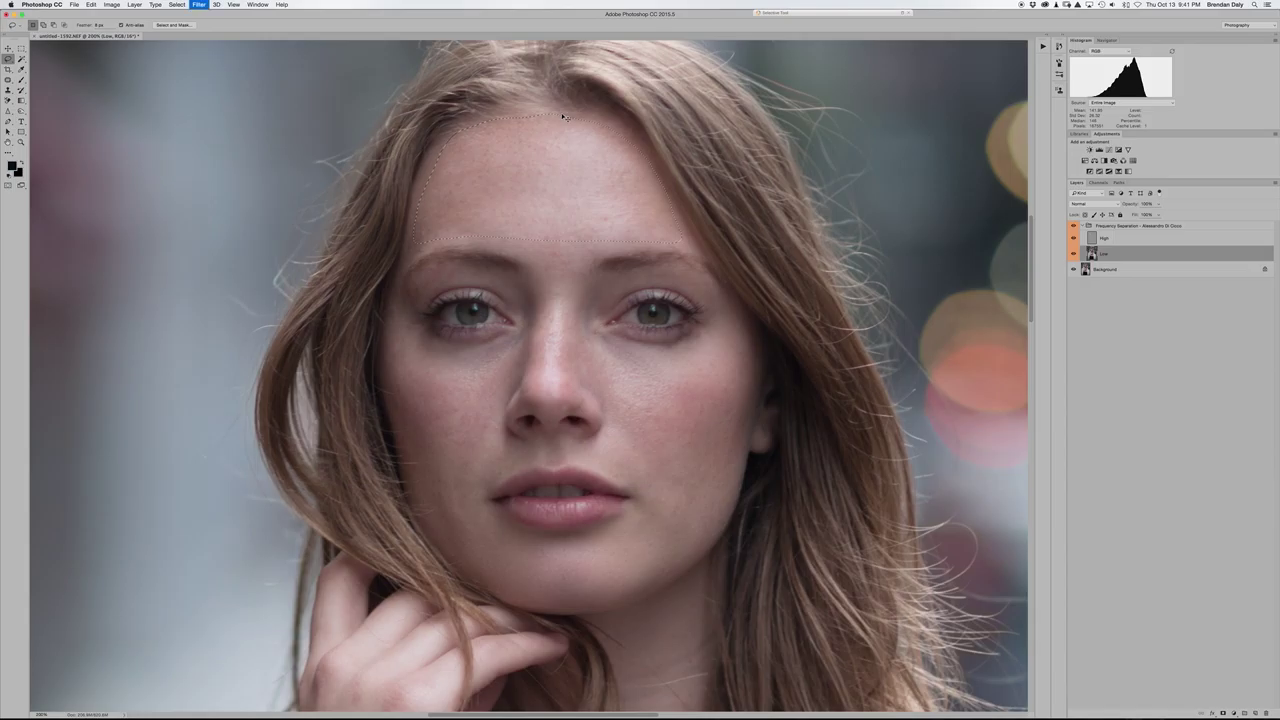
key("super+d")
- Lasso the skin around each eye in turn on the Low layer and repeat the Gaussian Blur
mouse_move(538, 310)
left_mouse_down()
mouse_move(514, 276)
mouse_move(482, 263)
mouse_move(478, 287)
mouse_move(516, 323)
mouse_move(416, 336)
mouse_move(417, 356)
mouse_move(466, 377)
mouse_move(492, 372)
mouse_move(537, 332)
mouse_move(545, 304)
mouse_move(537, 312)
left_mouse_up()
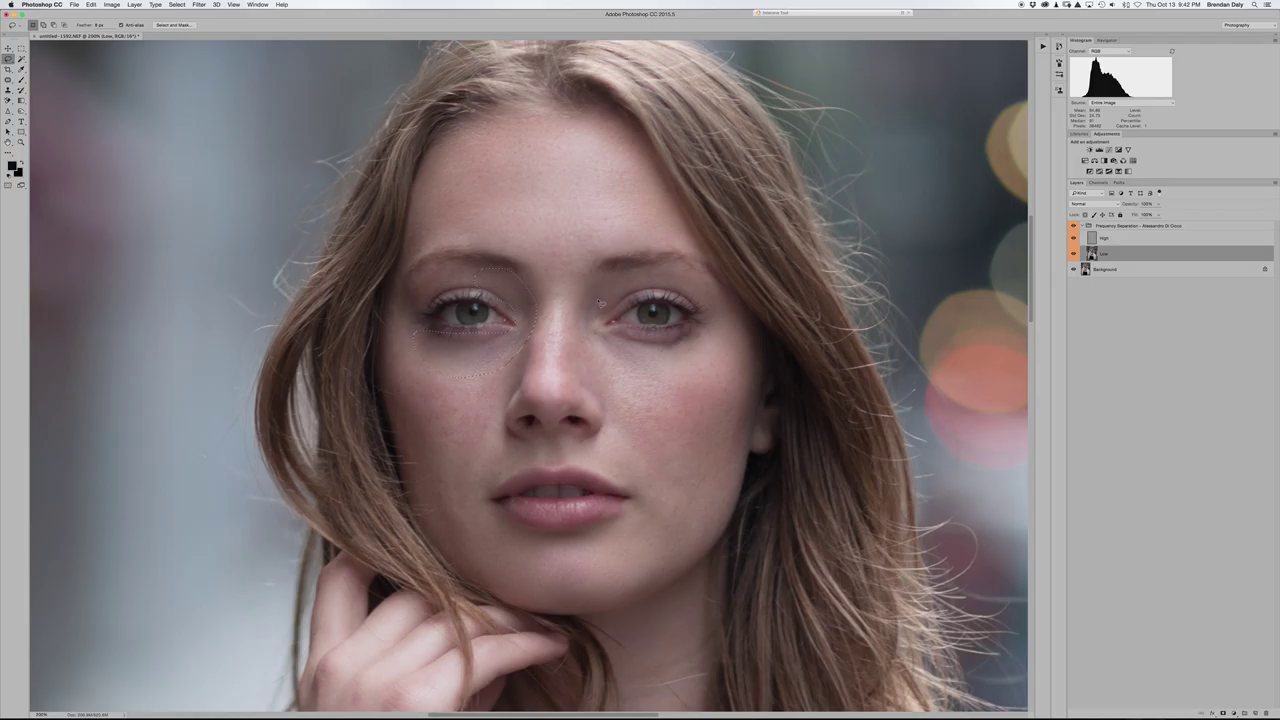
key("super+d")
mouse_move(646, 283)
left_mouse_down()
mouse_move(592, 293)
mouse_move(584, 318)
mouse_move(616, 355)
mouse_move(655, 368)
mouse_move(708, 348)
mouse_move(695, 328)
mouse_move(644, 341)
mouse_move(602, 330)
mouse_move(606, 316)
left_mouse_up()
key("super+f")
- Blur the whole cheek on the exposed-ear side down to the jaw, plus the nose bridge and the skin between the brows
mouse_move(606, 416)
left_mouse_down()
mouse_move(609, 363)
mouse_move(757, 357)
mouse_move(742, 449)
mouse_move(674, 571)
mouse_move(642, 530)
mouse_move(632, 476)
mouse_move(600, 458)
mouse_move(609, 425)
left_mouse_up()
key("super+f")
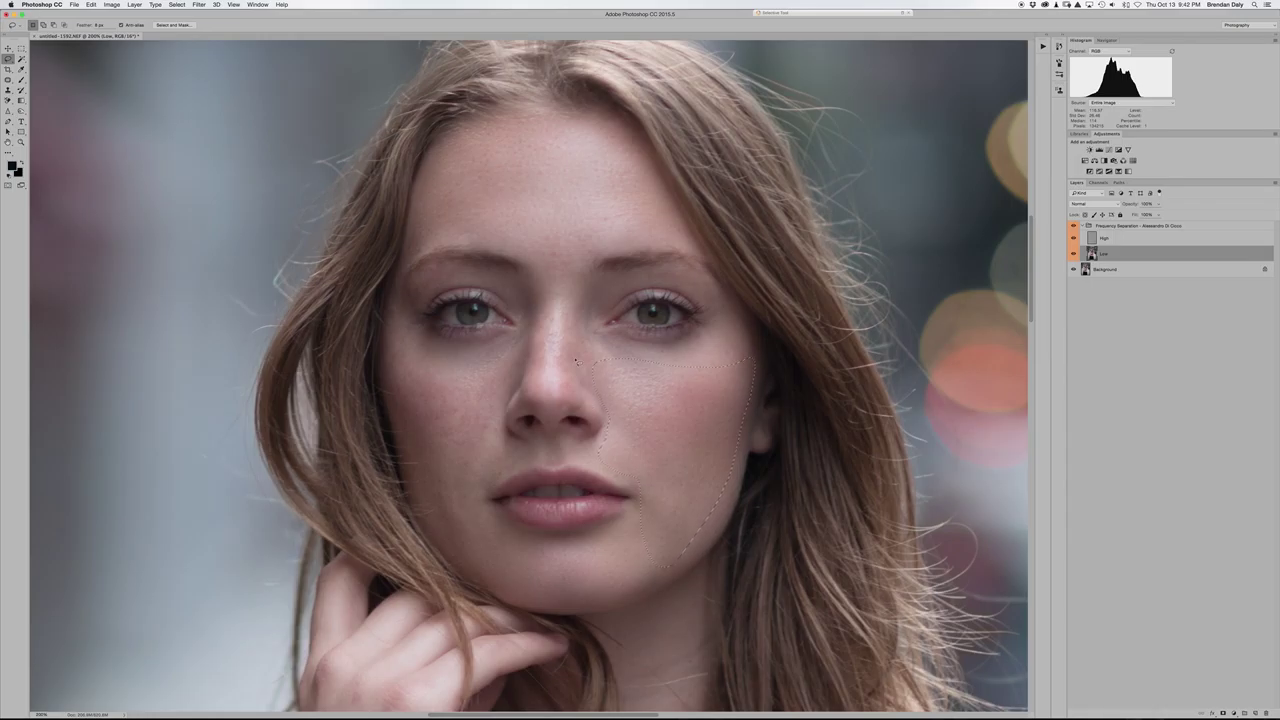
left_click(553, 263)
mouse_move(553, 263)
left_mouse_down()
mouse_move(569, 371)
mouse_move(596, 416)
mouse_move(528, 415)
mouse_move(535, 350)
left_mouse_up()
mouse_move(551, 231)
left_mouse_down()
mouse_move(539, 263)
mouse_move(606, 244)
mouse_move(568, 225)
left_mouse_up()
key("super+f")
- Blur the skin under the brow and the cheek on the raised-hand side of the face, and clear the selection
mouse_move(413, 272)
left_mouse_down()
mouse_move(459, 272)
mouse_move(432, 300)
mouse_move(412, 284)
left_mouse_up()
key("super+f")
scroll(415, 287, "down", 5)
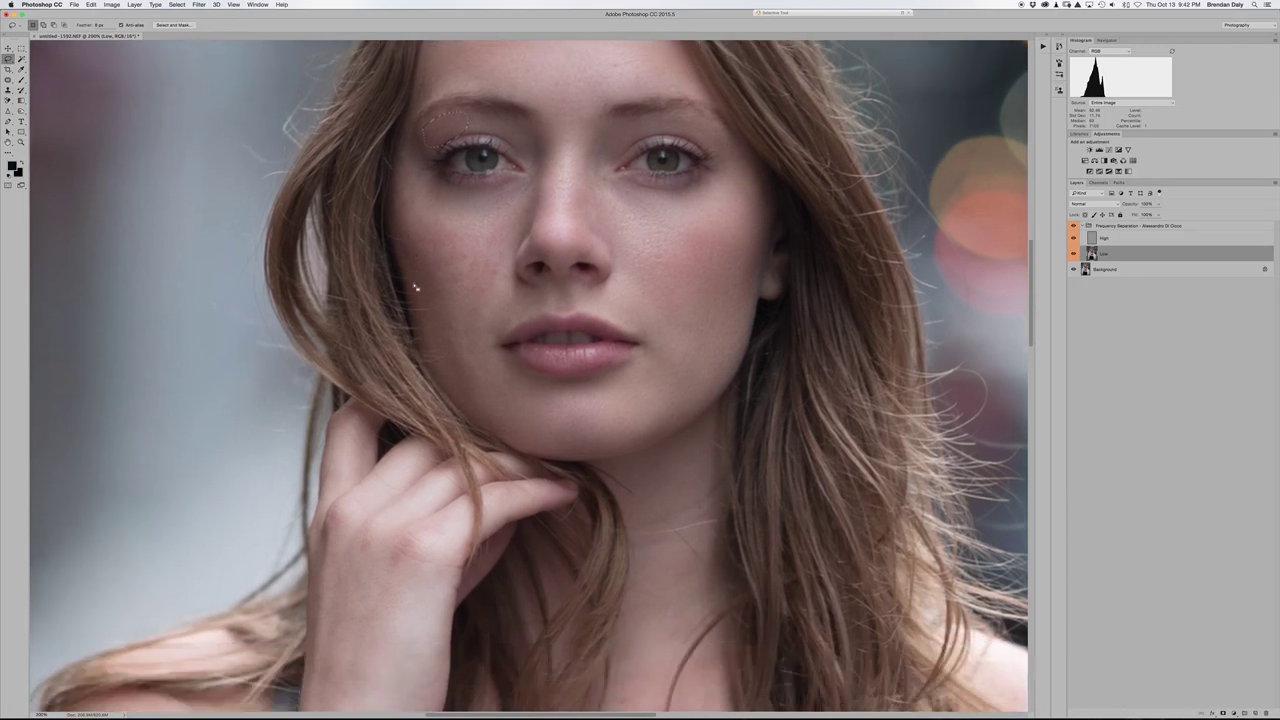
mouse_move(403, 207)
left_mouse_down()
mouse_move(521, 229)
mouse_move(486, 395)
mouse_move(428, 327)
mouse_move(399, 217)
left_mouse_up()
right_click(366, 199)
left_click(377, 204)
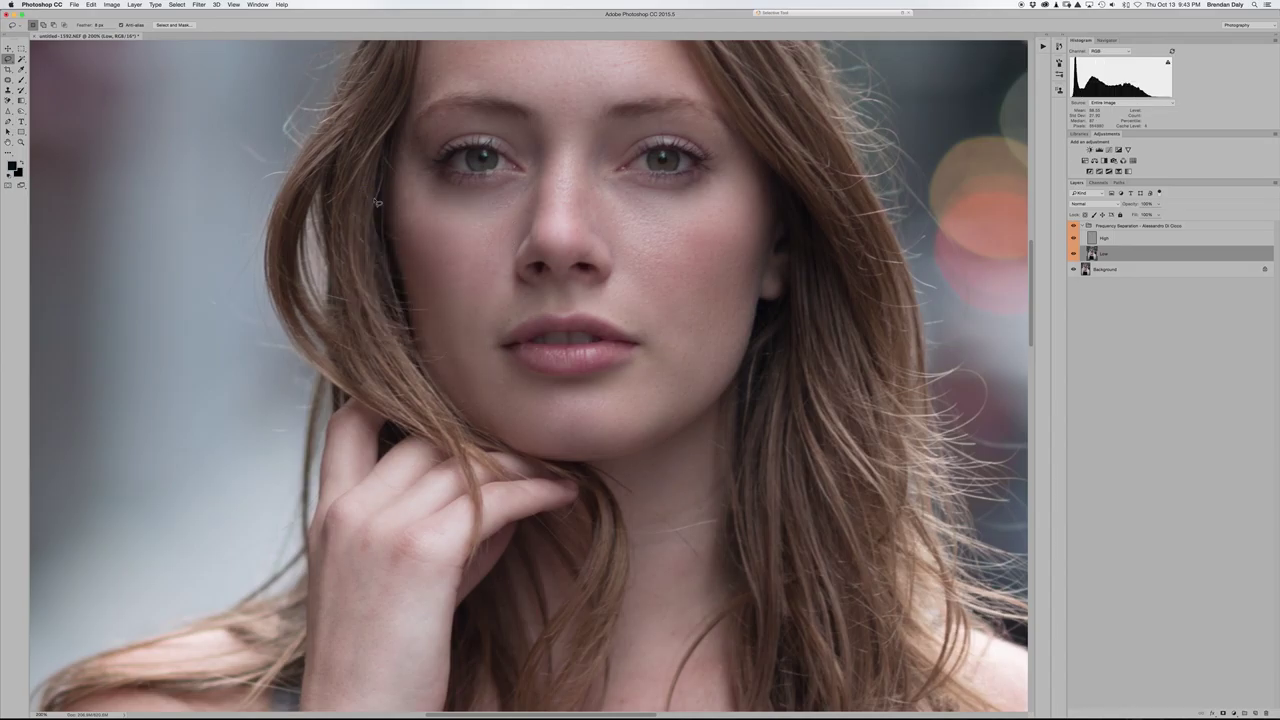
- Compare the face with and without the frequency separation group, both at full view and close up
scroll(377, 204, "up", 3)
key("super+h")
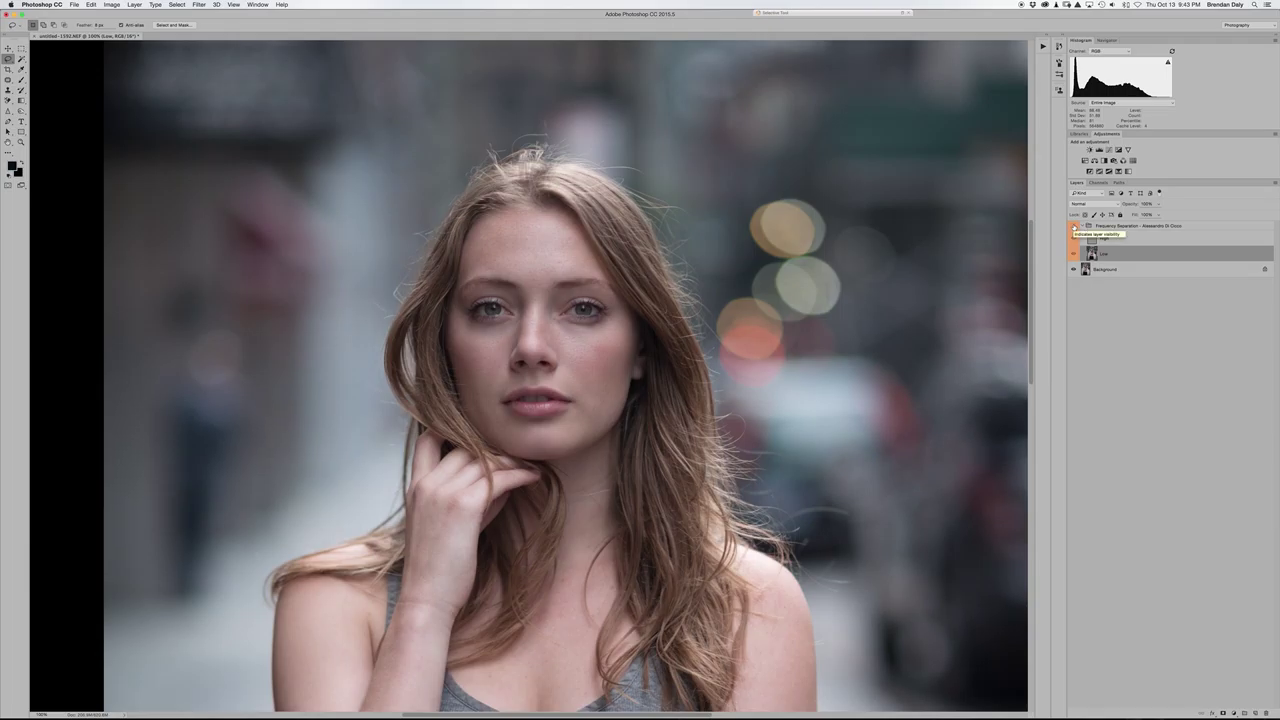
key("super+equal")
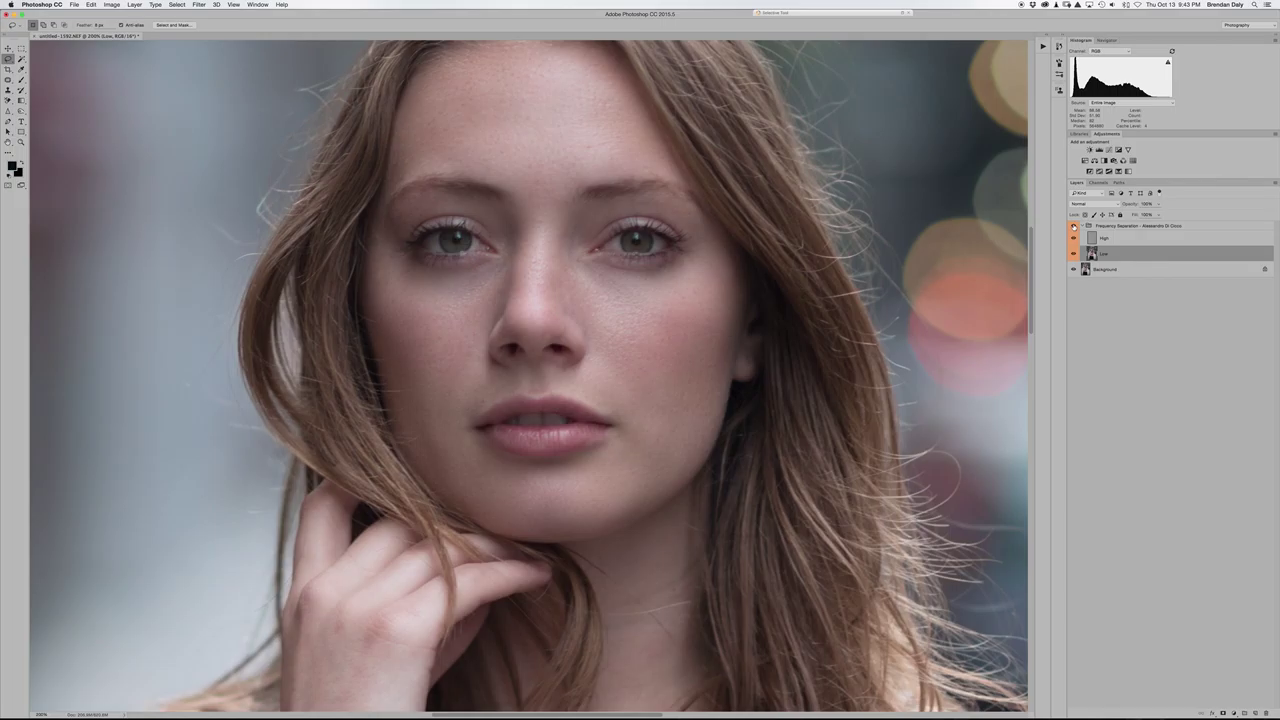
- Lasso and blur the back of the raised hand and the raised forearm section by section on the Low layer
key("super+0")
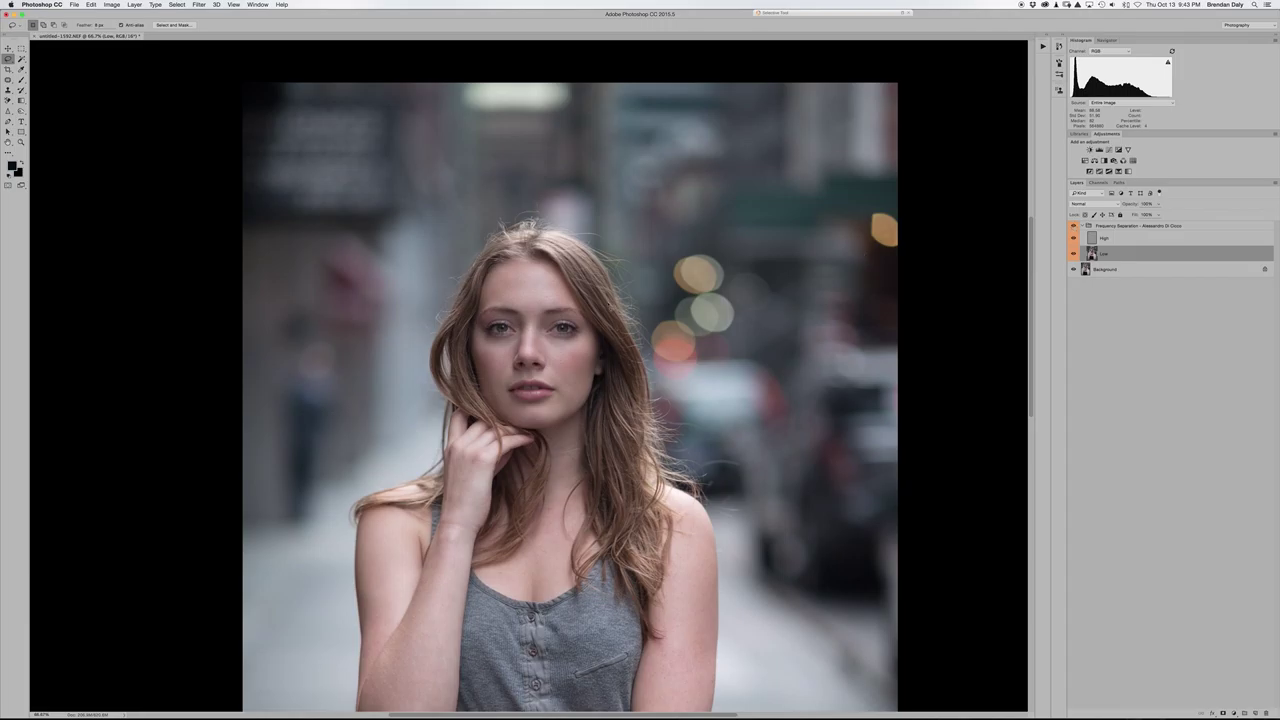
mouse_move(452, 456)
left_mouse_down()
mouse_move(488, 478)
mouse_move(464, 514)
mouse_move(446, 512)
mouse_move(450, 455)
left_mouse_up()
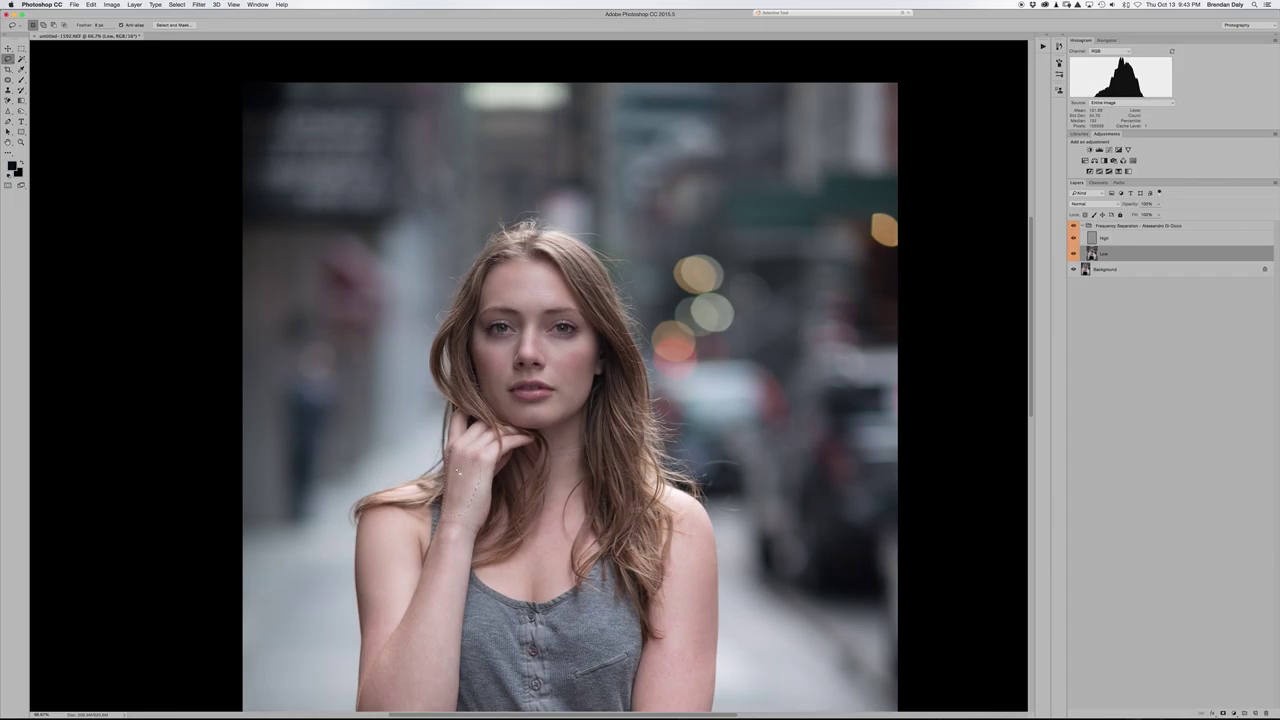
scroll(460, 548, "down", 5)
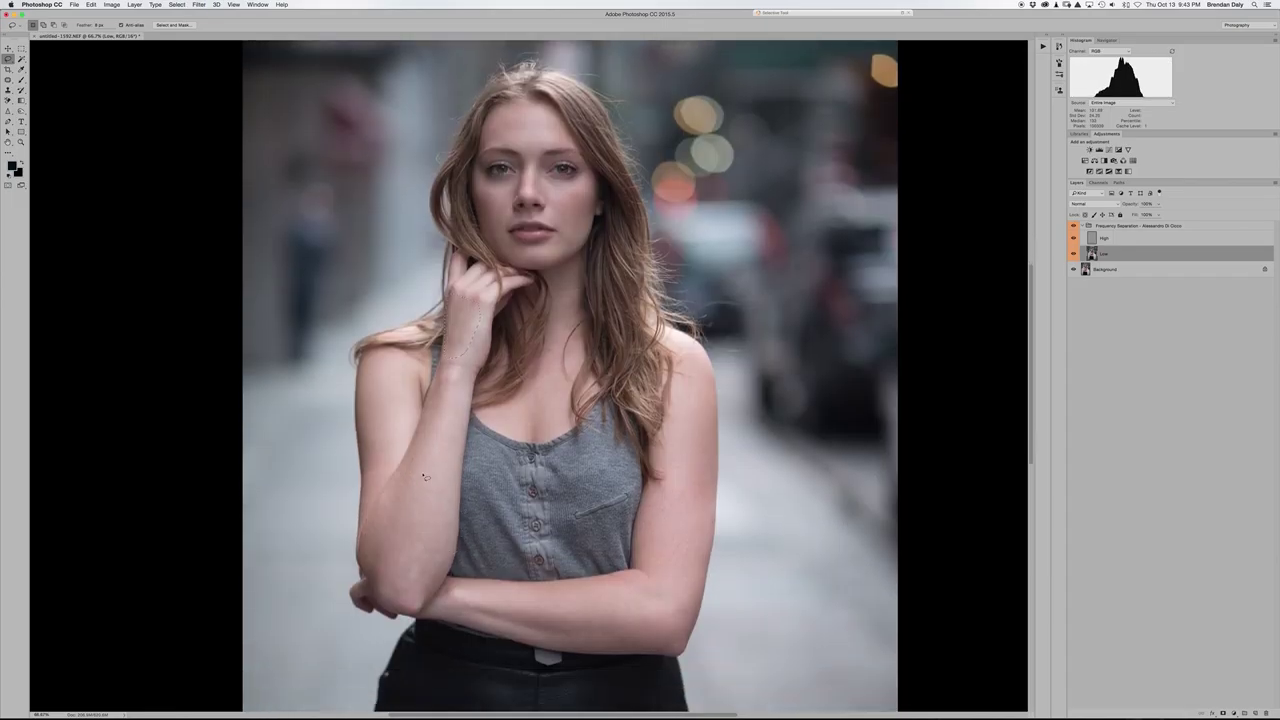
mouse_move(421, 472)
left_mouse_down()
mouse_move(382, 494)
mouse_move(362, 556)
mouse_move(385, 604)
mouse_move(410, 615)
mouse_move(430, 605)
mouse_move(453, 498)
mouse_move(451, 461)
mouse_move(406, 469)
left_mouse_up()
key("ctrl+d")
key("b")
mouse_move(410, 463)
left_mouse_down()
mouse_move(453, 465)
mouse_move(470, 366)
mouse_move(445, 356)
mouse_move(439, 368)
left_mouse_up()
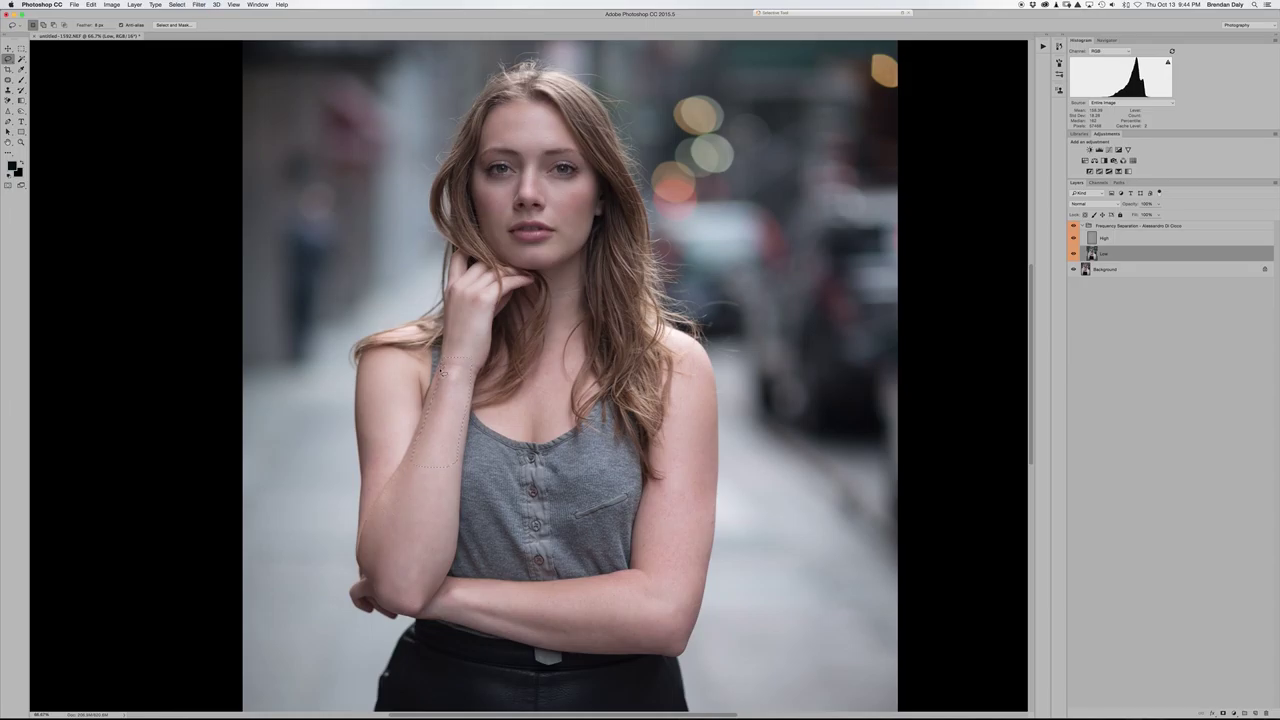
- Lasso and blur the upper arm behind the raised forearm and the upper part of the opposite arm
mouse_move(366, 362)
left_mouse_down()
mouse_move(408, 370)
mouse_move(411, 432)
mouse_move(364, 517)
mouse_move(360, 414)
left_mouse_up()
left_click(668, 461)
mouse_move(668, 461)
left_mouse_down()
mouse_move(705, 453)
mouse_move(699, 355)
left_mouse_up()
- Lasso and blur the lower part of the opposite upper arm down to the elbow on the Low layer
scroll(698, 354, "down", 5)
left_click(662, 328)
mouse_move(657, 313)
left_mouse_down()
mouse_move(700, 309)
mouse_move(717, 323)
mouse_move(683, 512)
mouse_move(643, 442)
mouse_move(648, 365)
mouse_move(668, 332)
mouse_move(658, 320)
left_mouse_up()
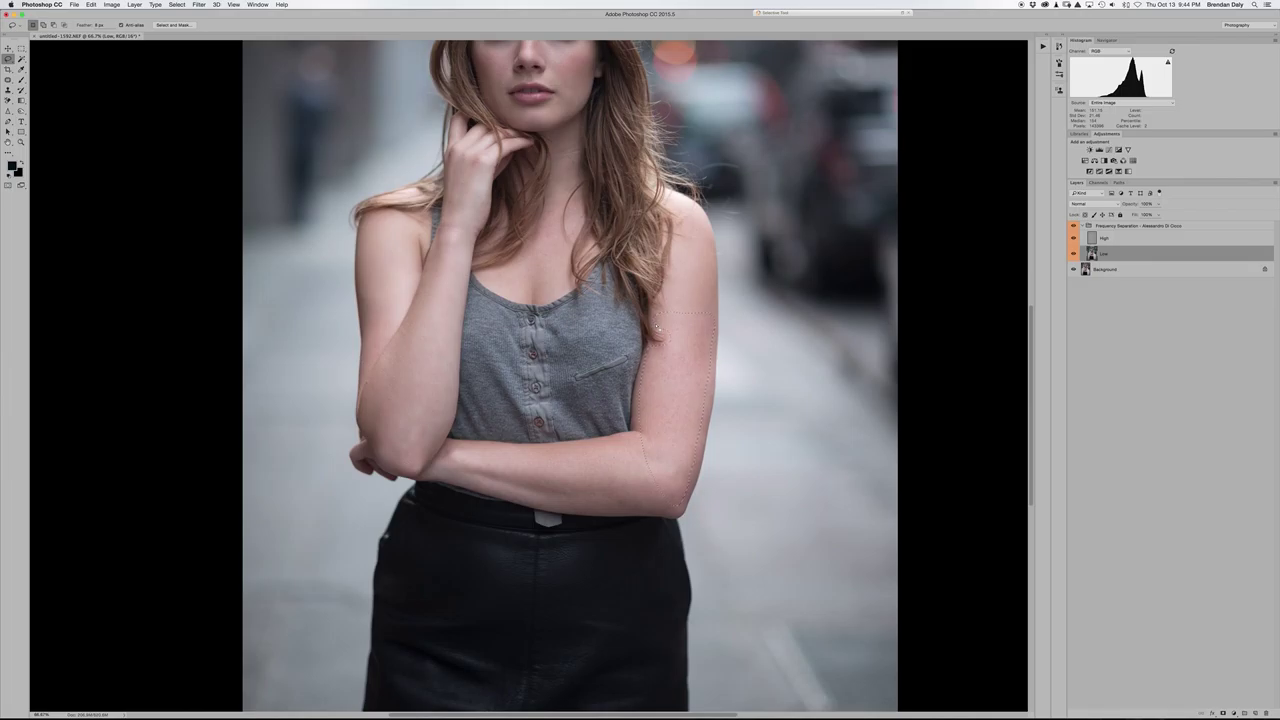
key("super+plus")
key("super+plus")
scroll(655, 327, "right", 5)
scroll(655, 327, "down", 2)
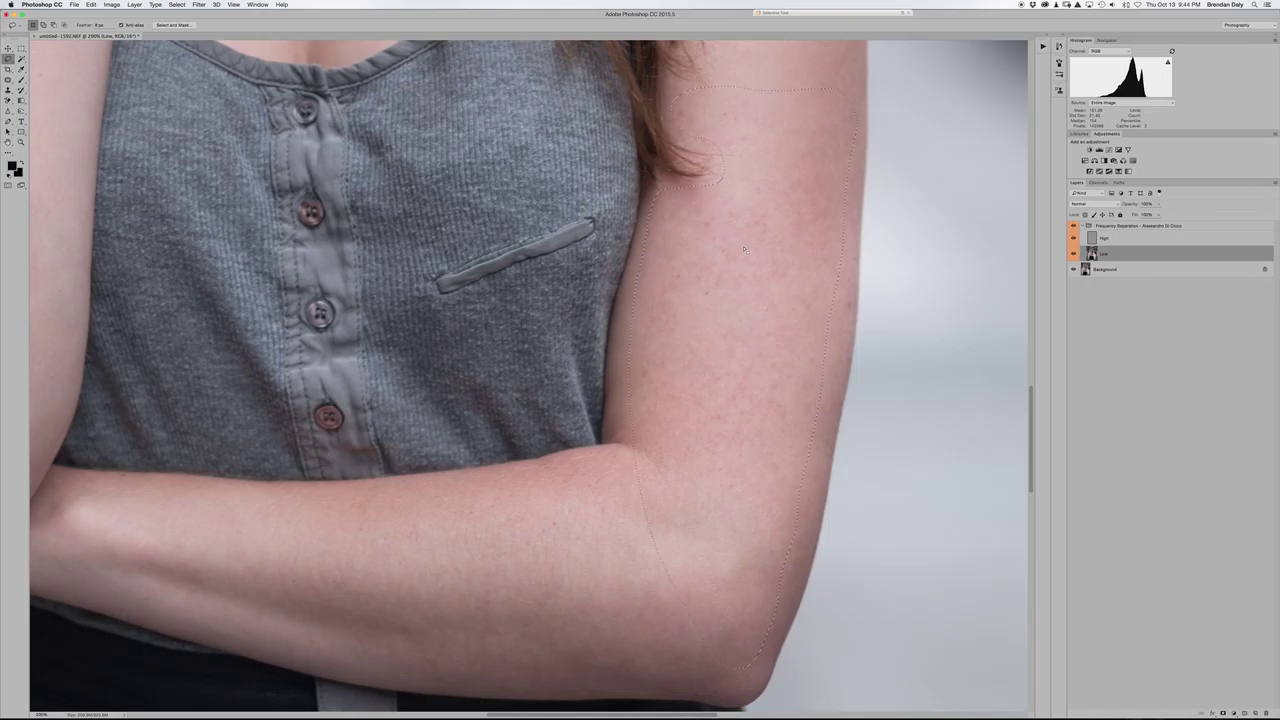
- Lasso and blur the forearm folded across the waist on the Low layer, and clear the selection
scroll(743, 248, "down", 2)
scroll(743, 248, "left", 2)
scroll(743, 248, "left", 5)
scroll(743, 248, "down", 1)
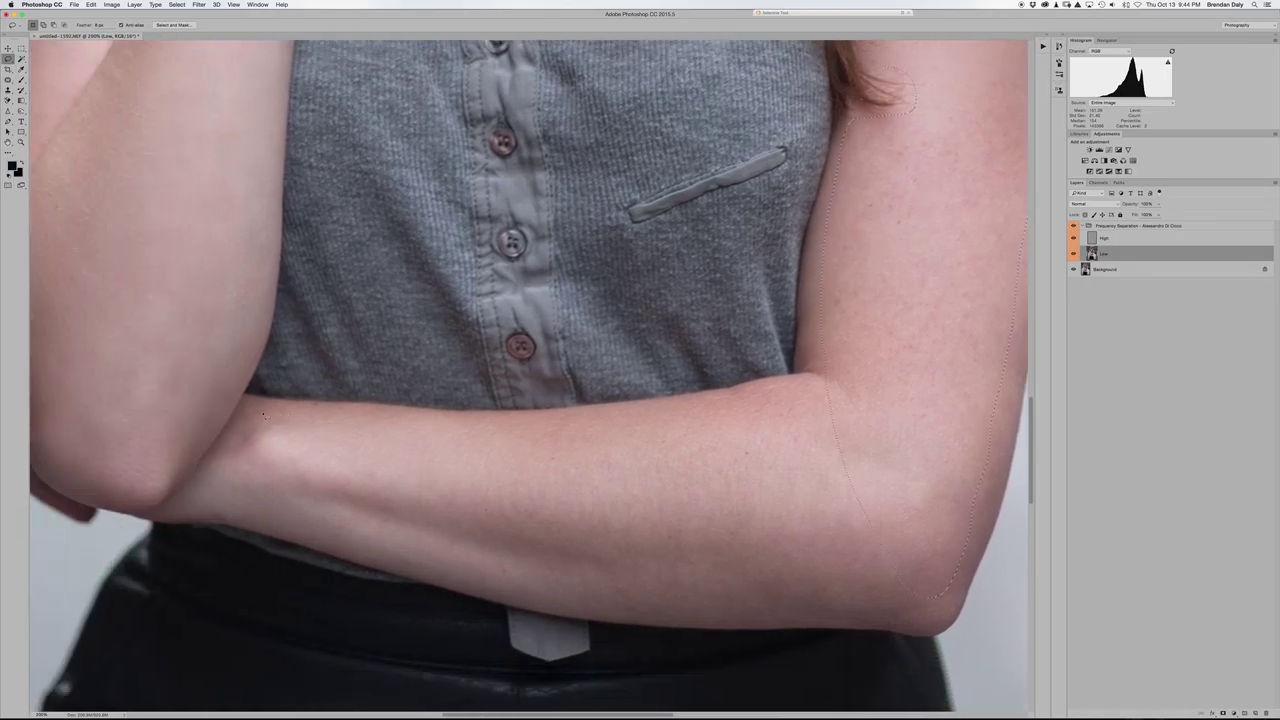
mouse_move(351, 418)
left_mouse_down()
mouse_move(534, 428)
mouse_move(807, 389)
mouse_move(860, 406)
mouse_move(877, 594)
mouse_move(833, 613)
mouse_move(768, 613)
mouse_move(593, 593)
mouse_move(247, 512)
mouse_move(228, 503)
mouse_move(239, 457)
left_mouse_up()
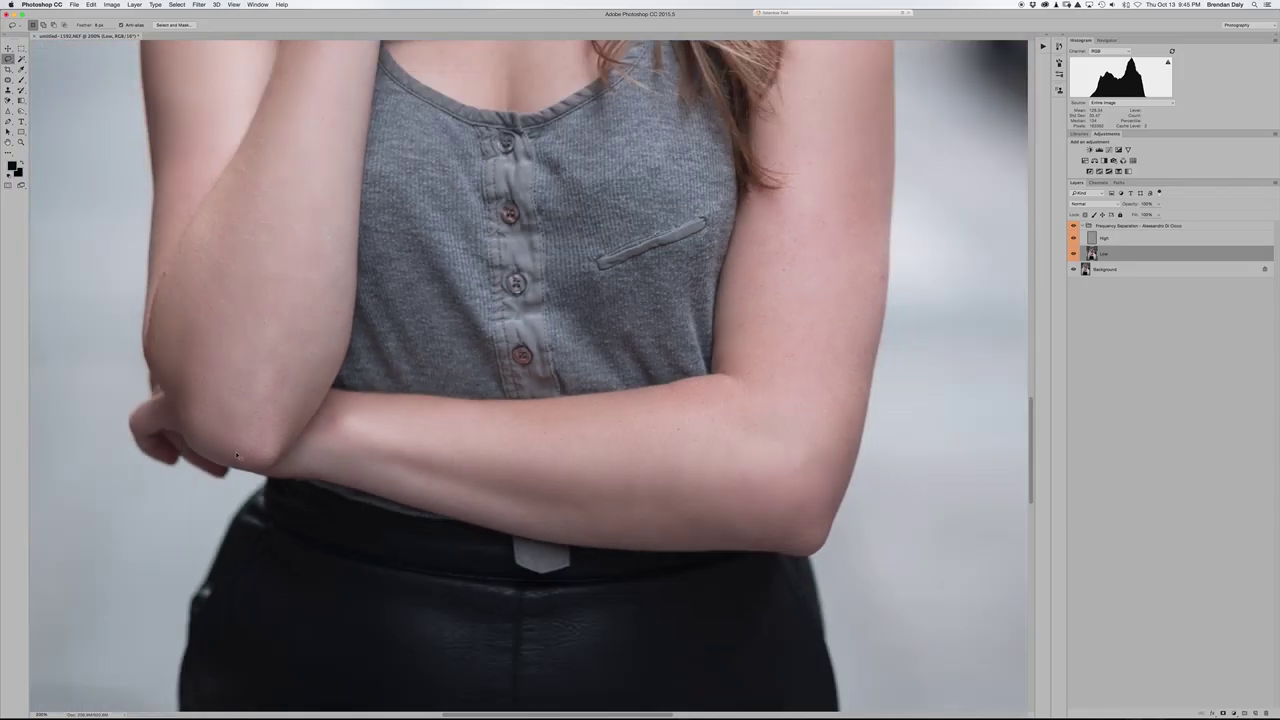
key("super+minus")
key("super+minus")
key("super+minus")
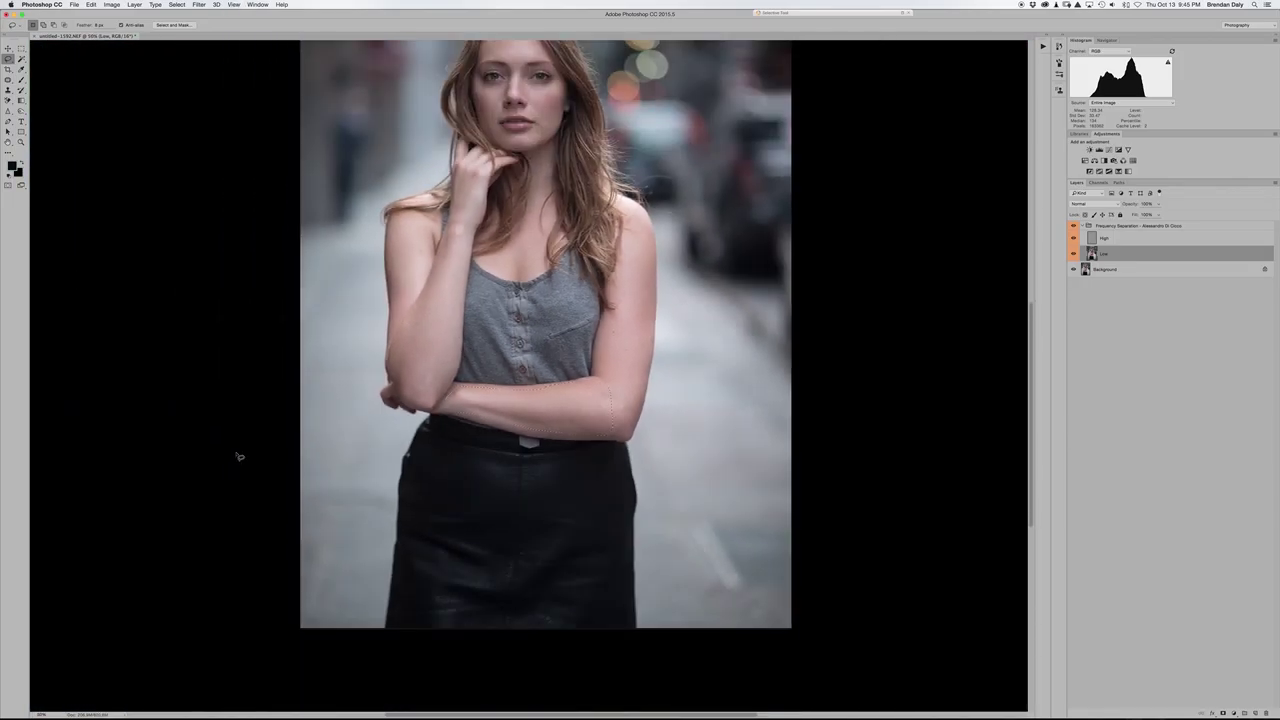
scroll(239, 457, "up", 3)
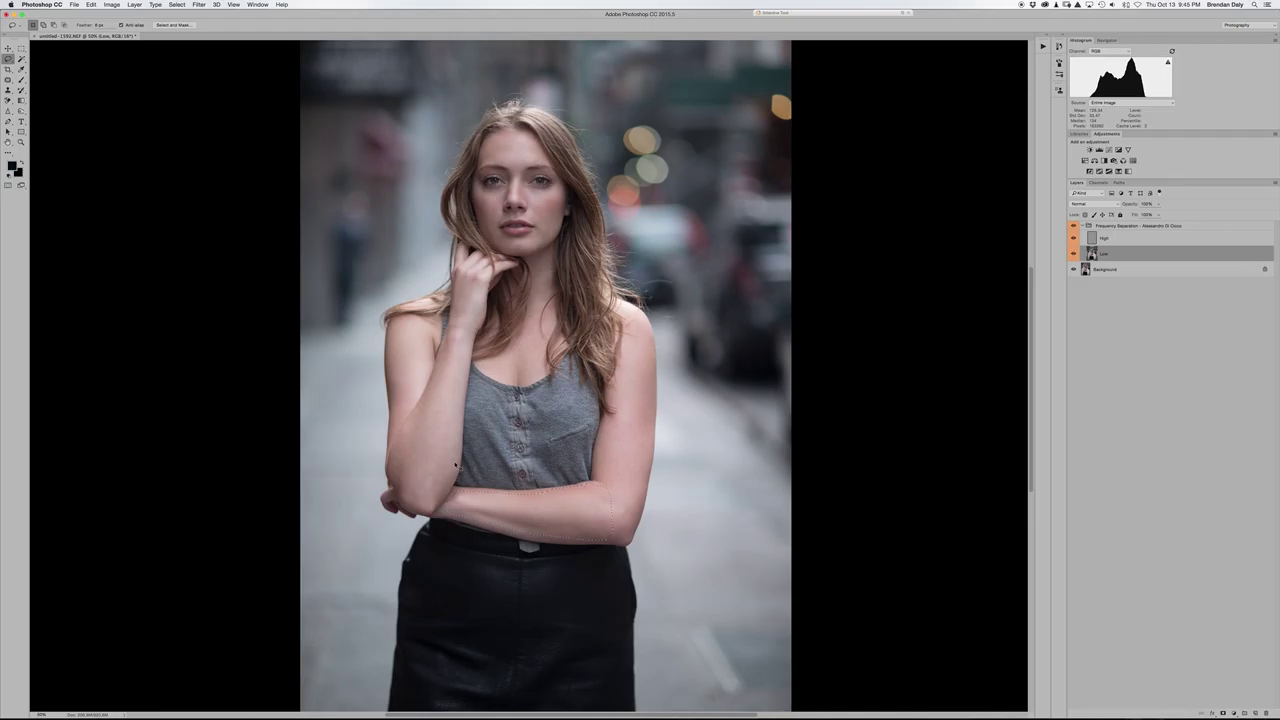
right_click(396, 442)
left_click(415, 445)
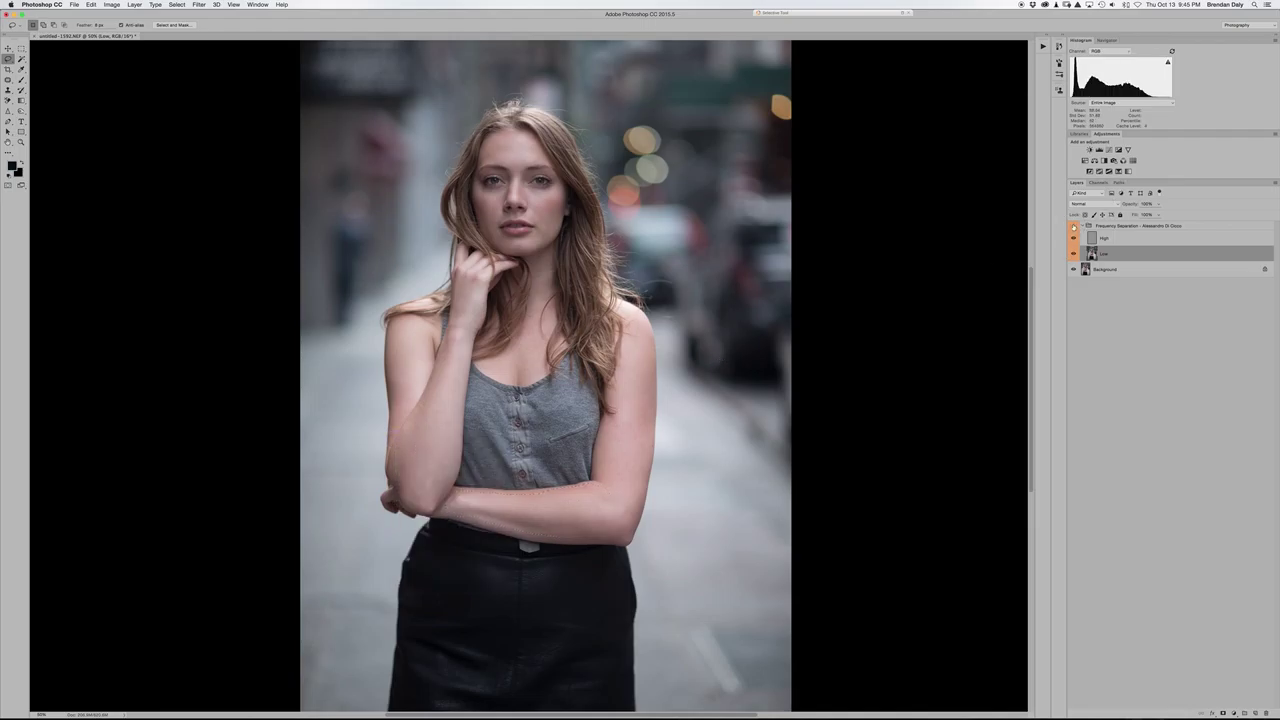
- Compare the portrait with and without the frequency separation group, and merge all visible layers
left_click(1074, 227)
left_click(1074, 227)
left_click(135, 5)
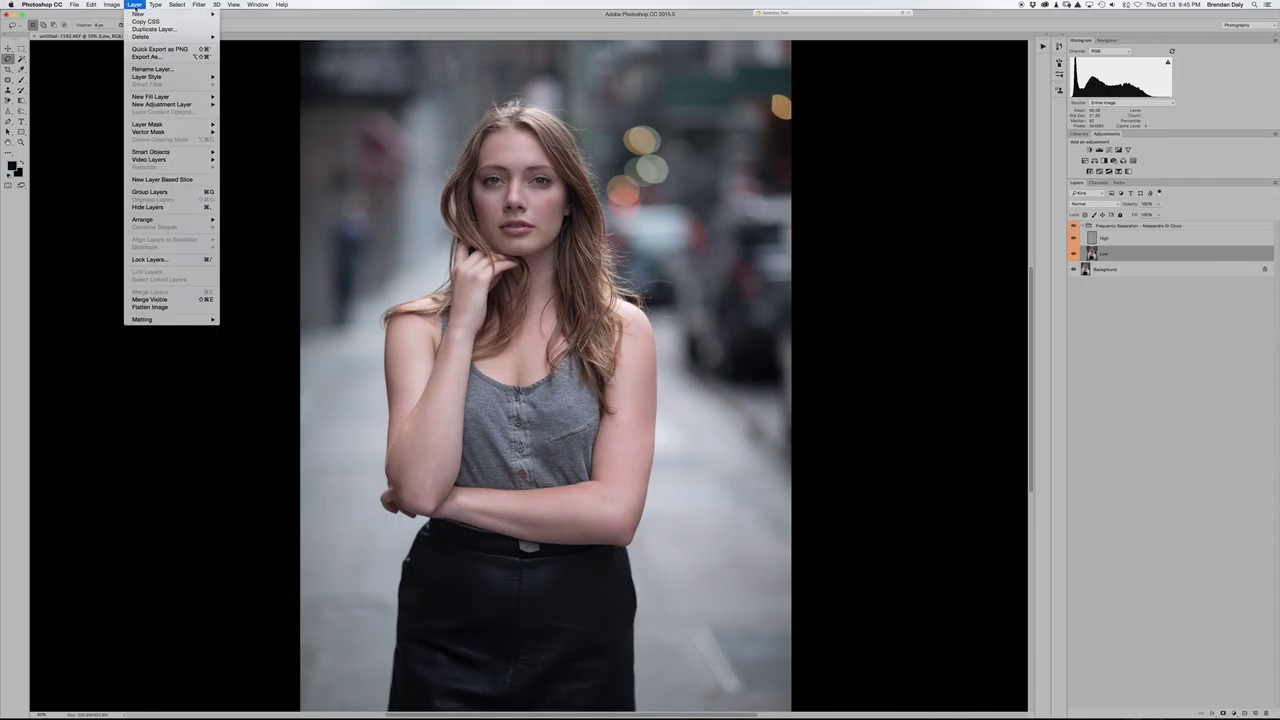
left_click(168, 300)
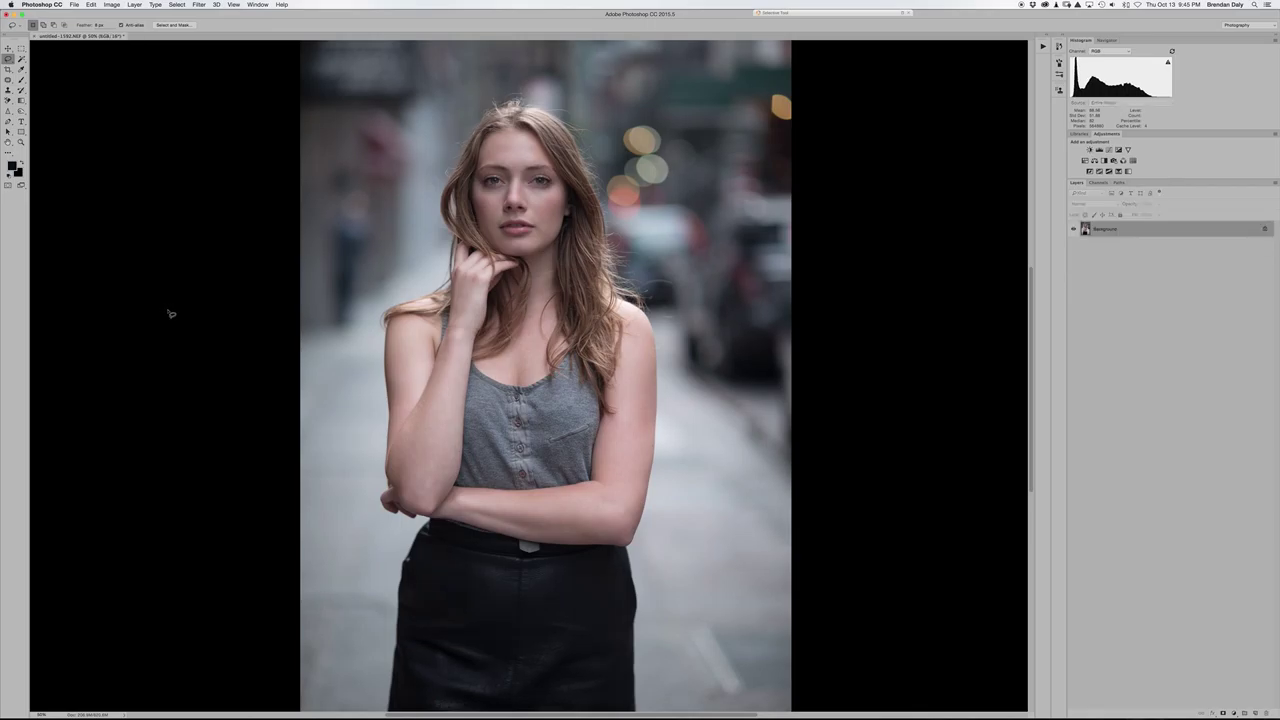
- Run the BASE: Eye Foundation action from the eye makeover brushes on the merged portrait, continuing past its instructions
scroll(482, 328, "up", 3)
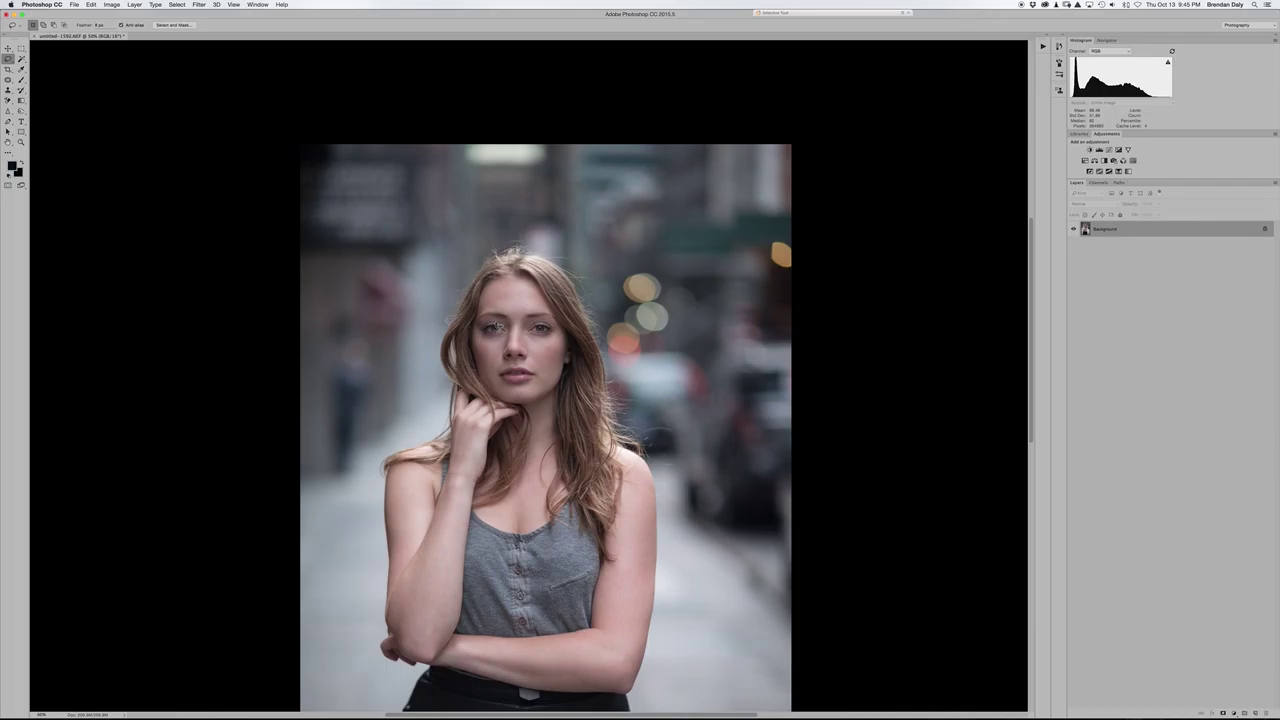
key("super+equal")
key("super+equal")
key("super+equal")
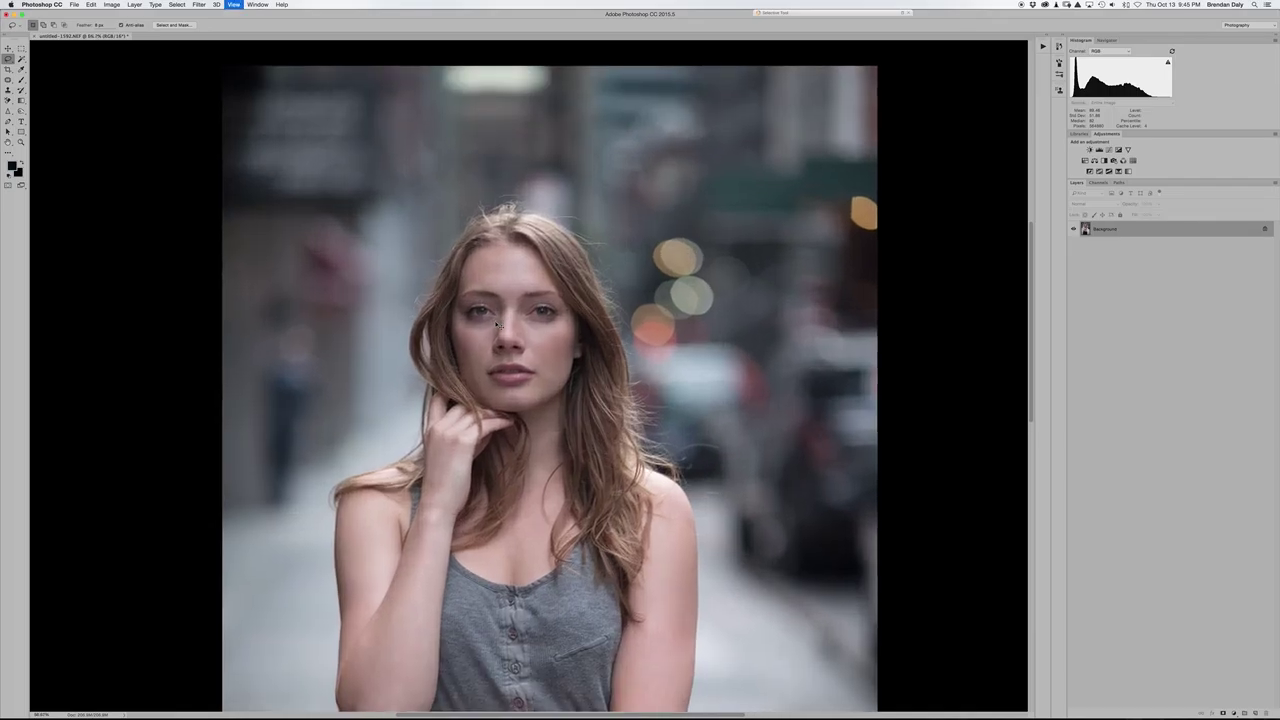
key("super+equal")
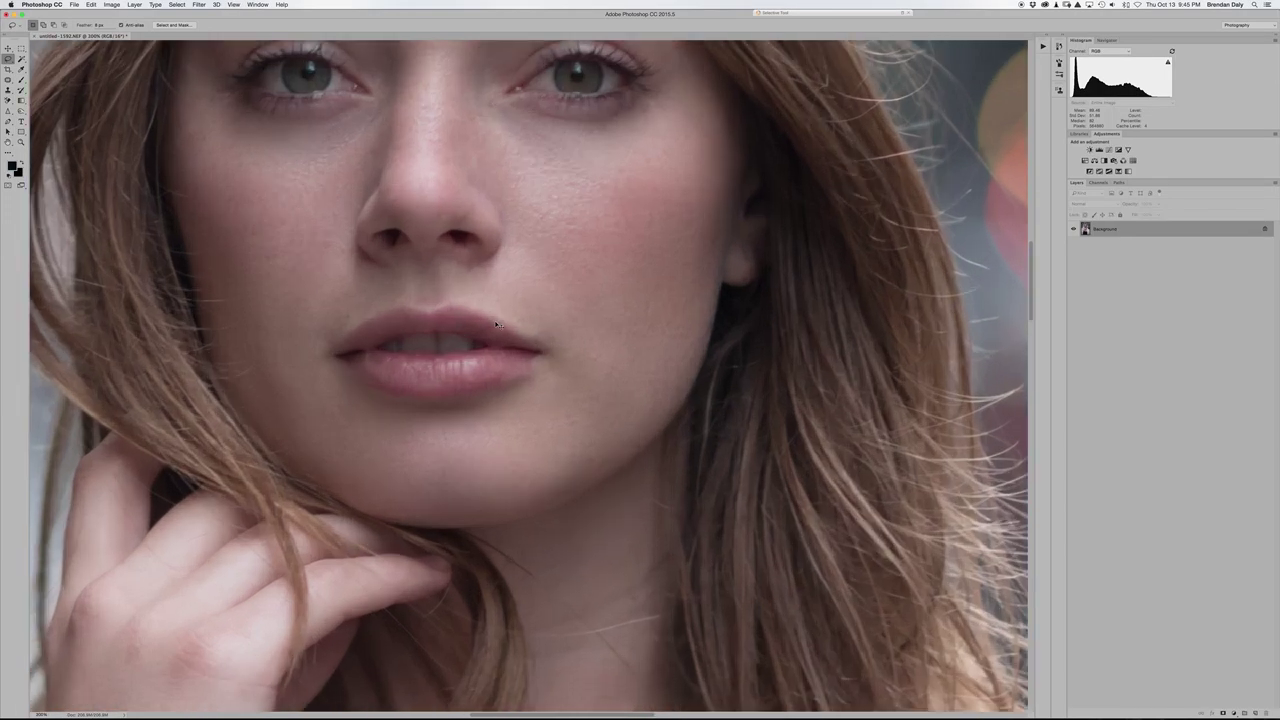
scroll(496, 323, "up", 5)
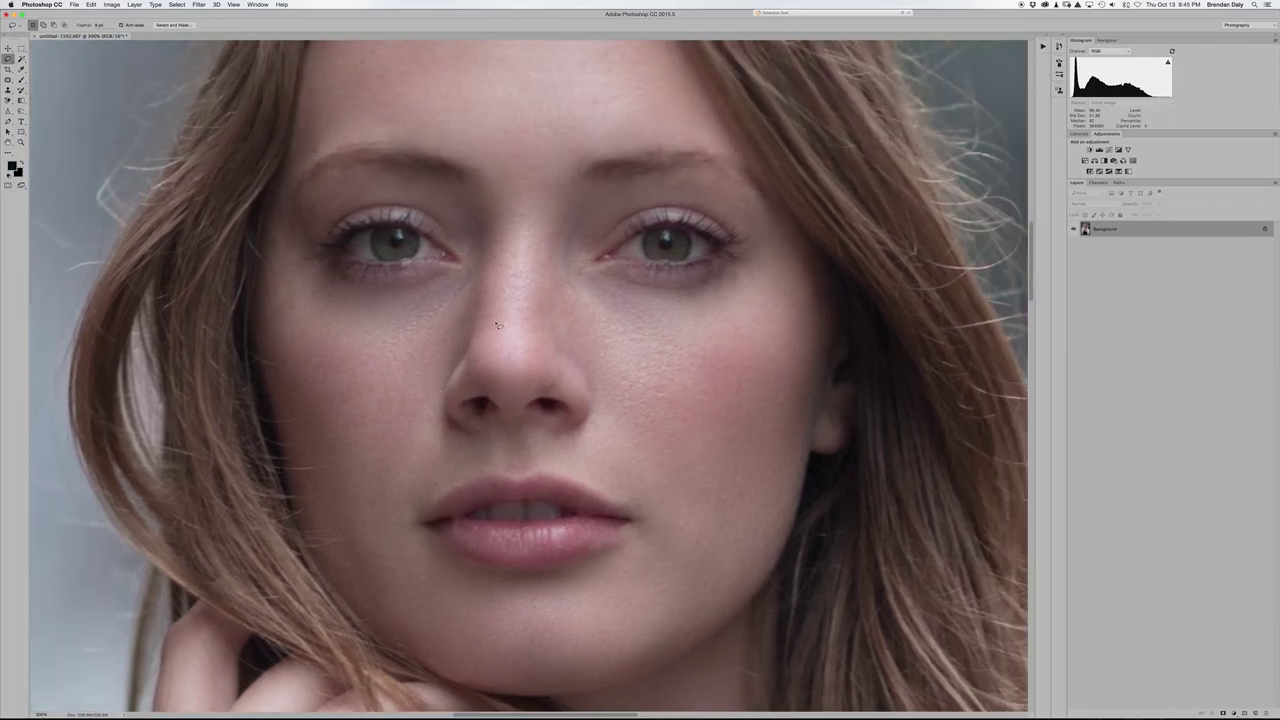
scroll(496, 323, "up", 5)
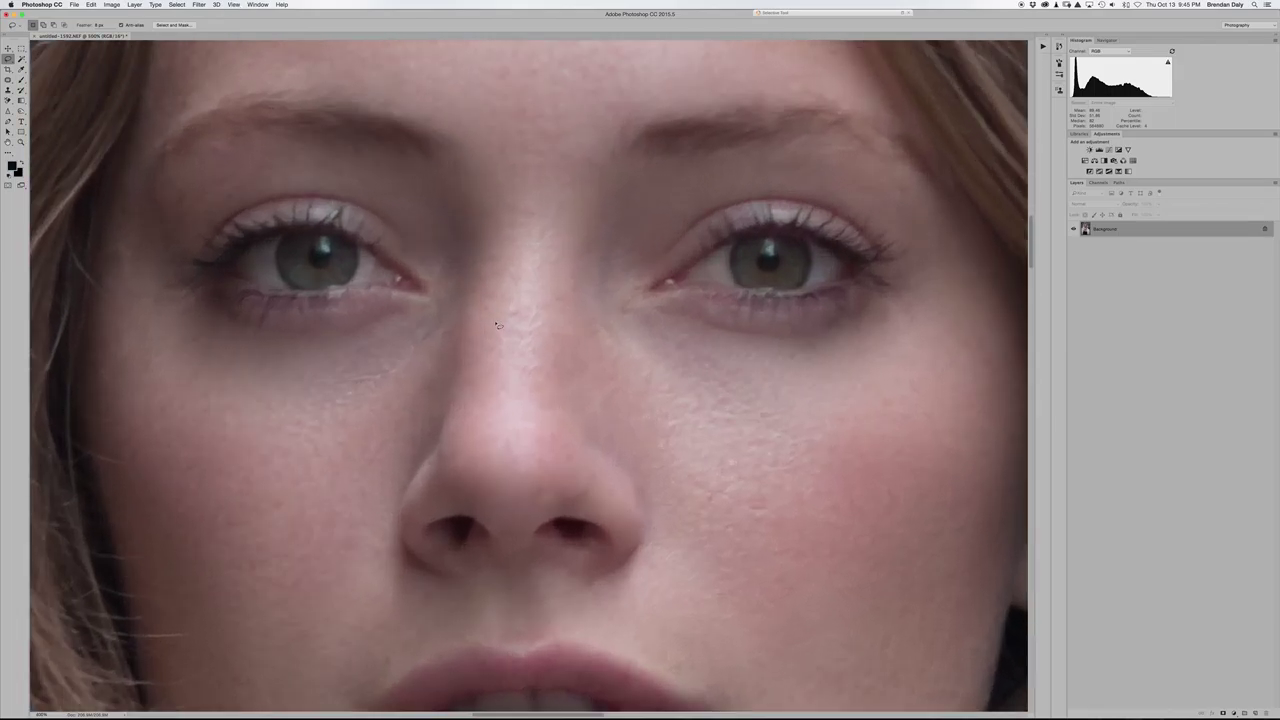
scroll(496, 323, "up", 2)
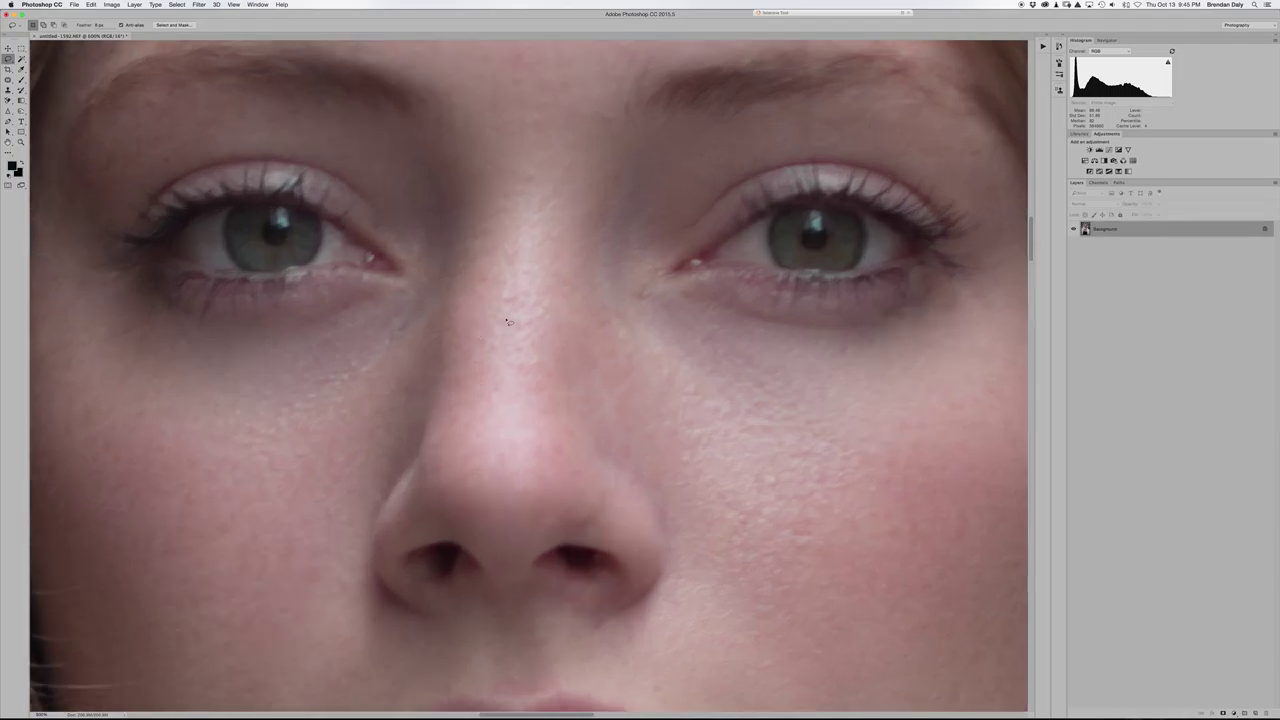
scroll(493, 321, "up", 5)
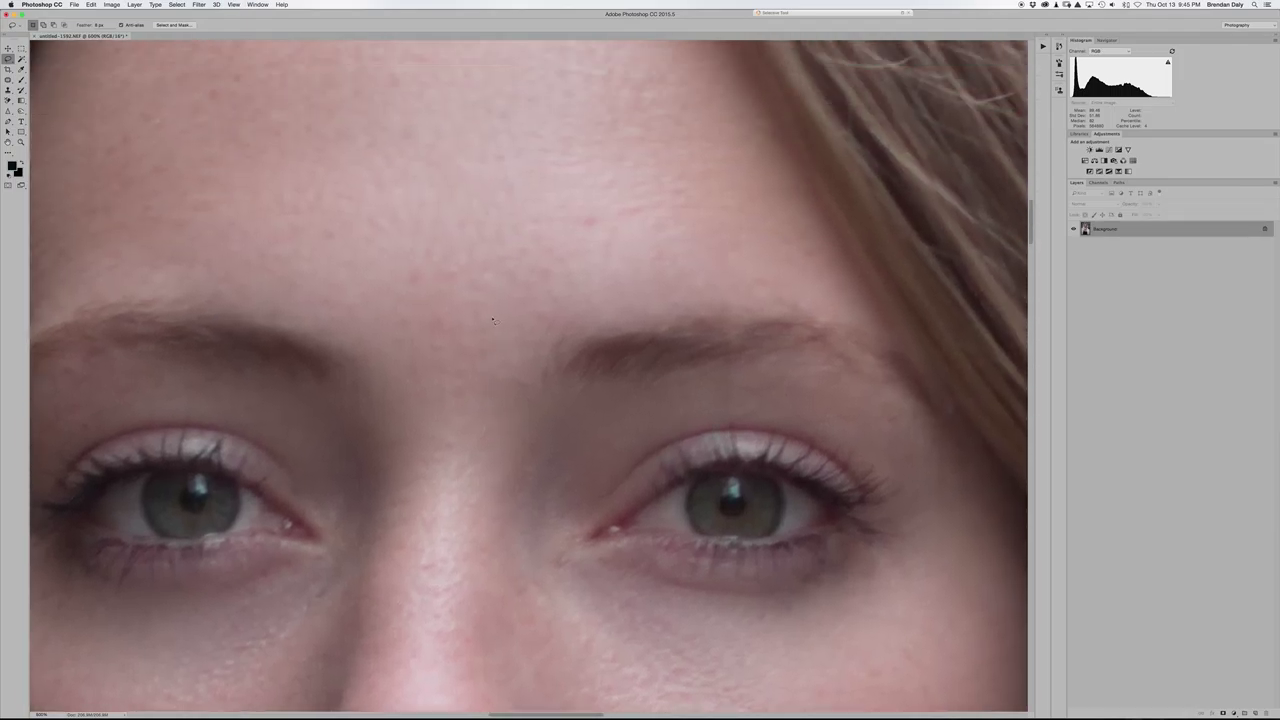
left_click(1043, 46)
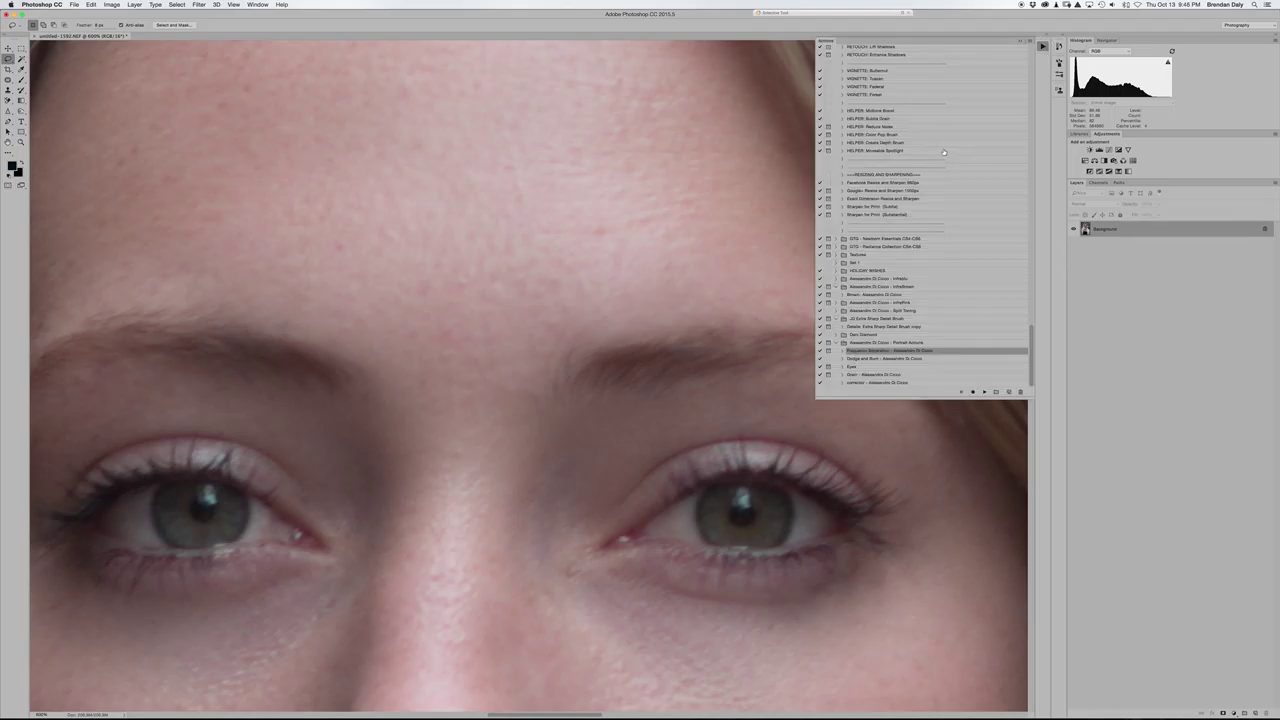
scroll(943, 152, "up", 10)
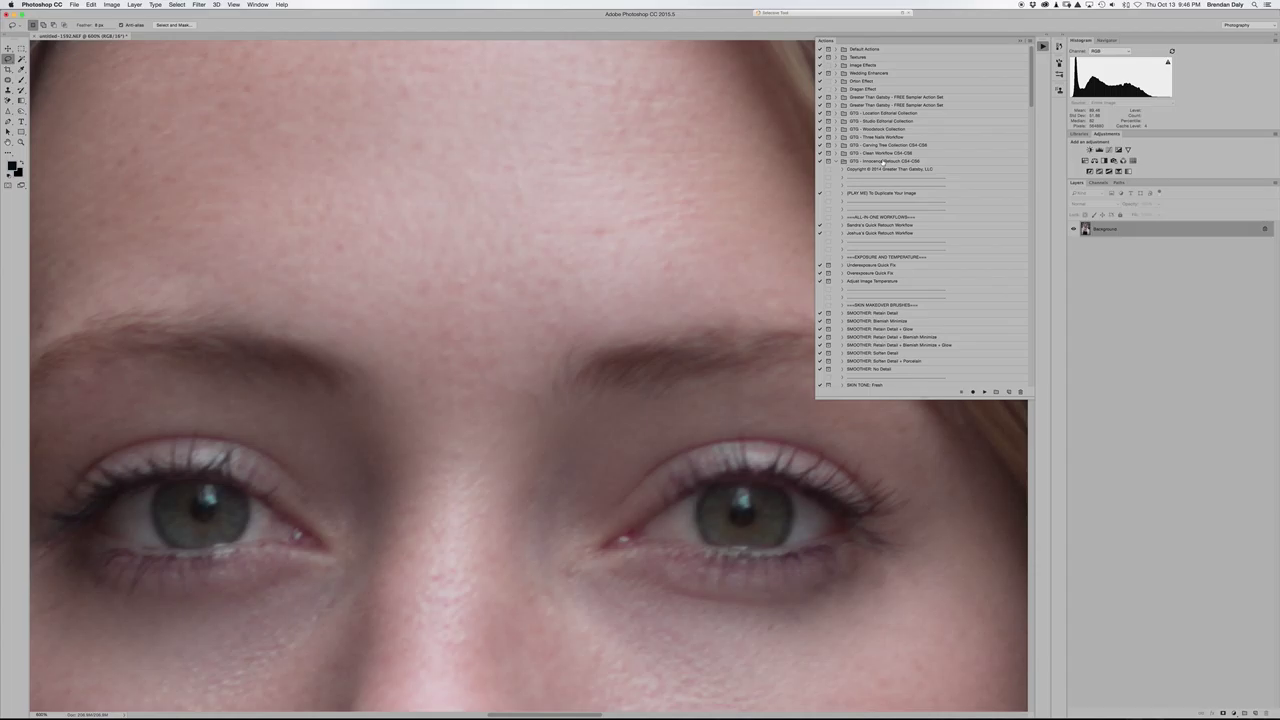
scroll(883, 282, "down", 5)
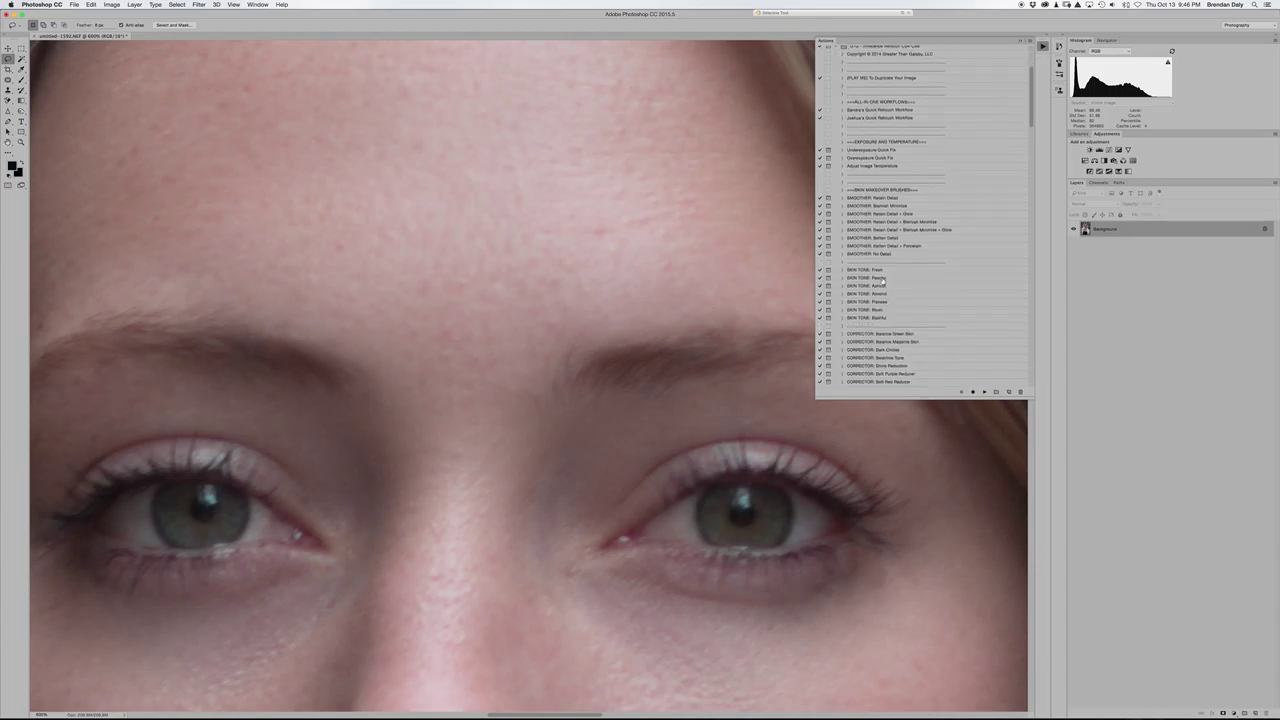
scroll(883, 281, "down", 3)
scroll(883, 283, "down", 5)
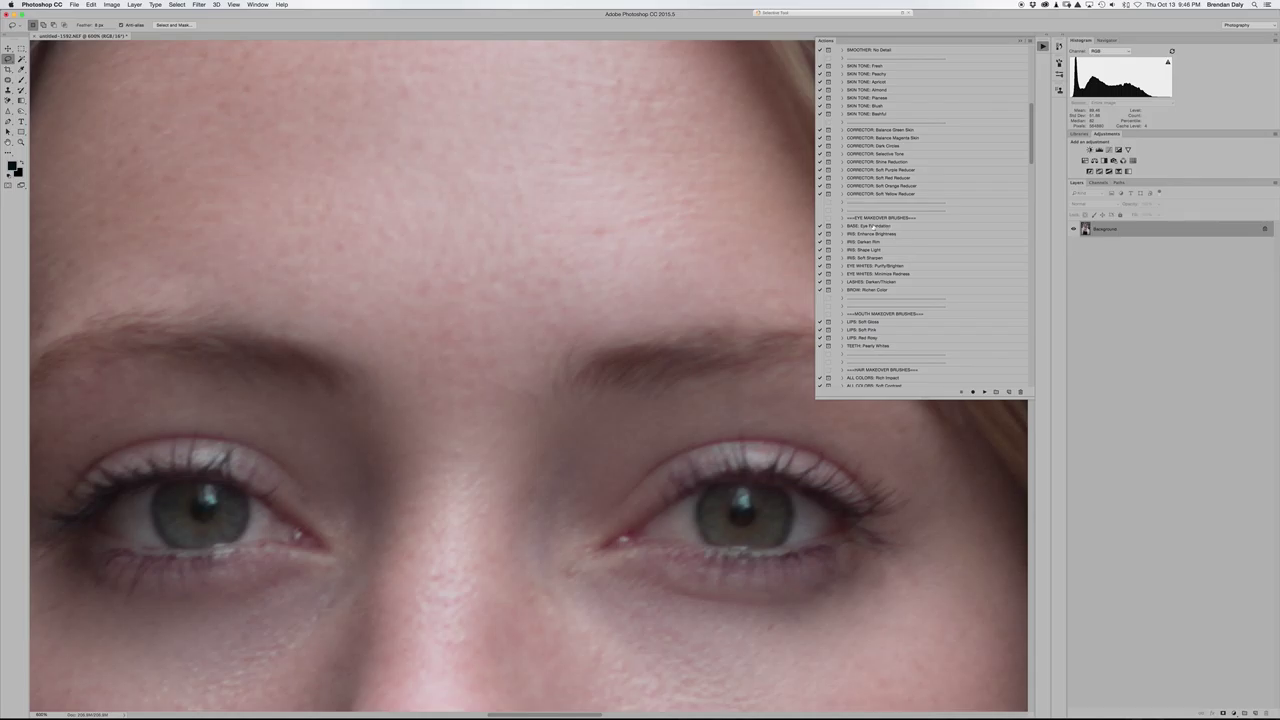
left_click(875, 228)
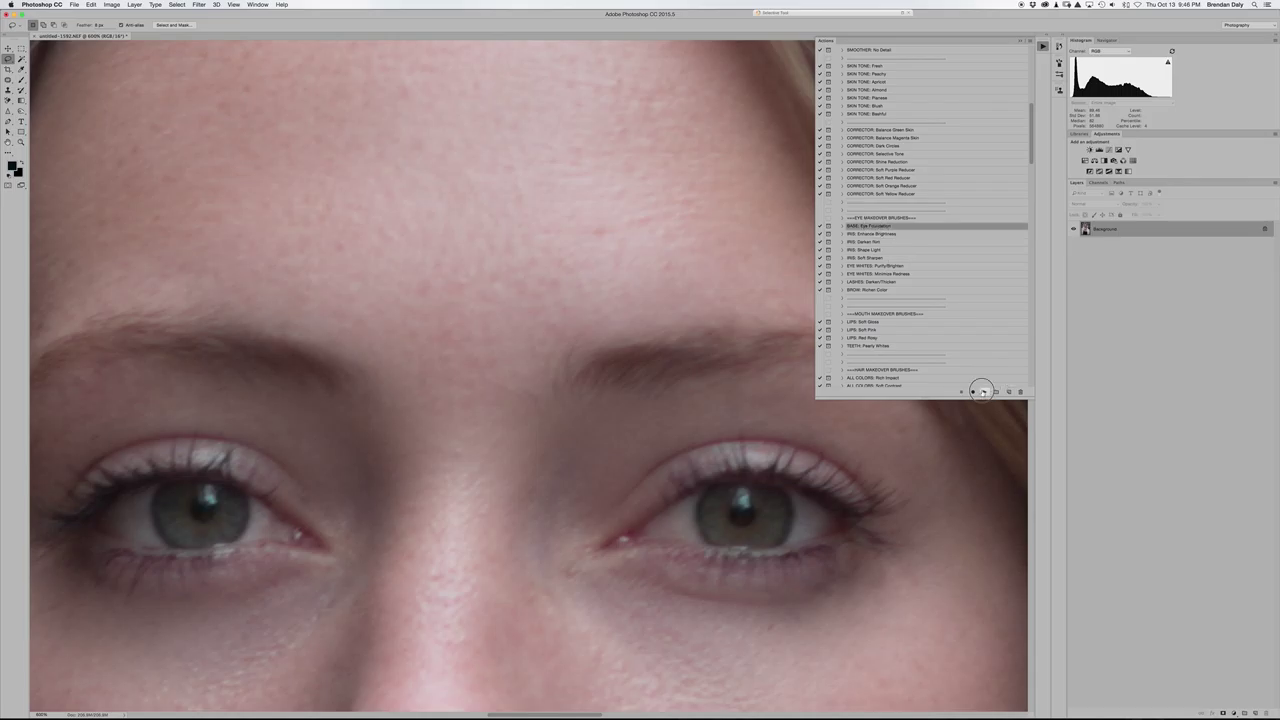
left_click(984, 391)
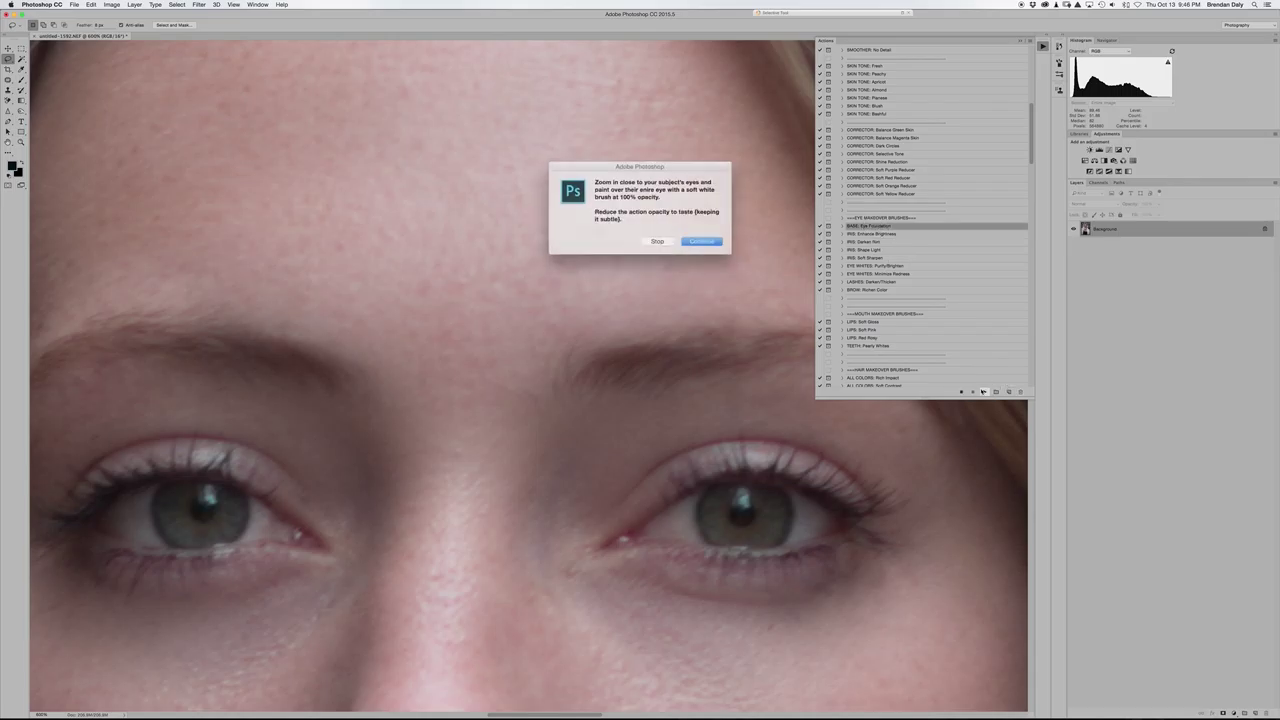
left_click(698, 239)
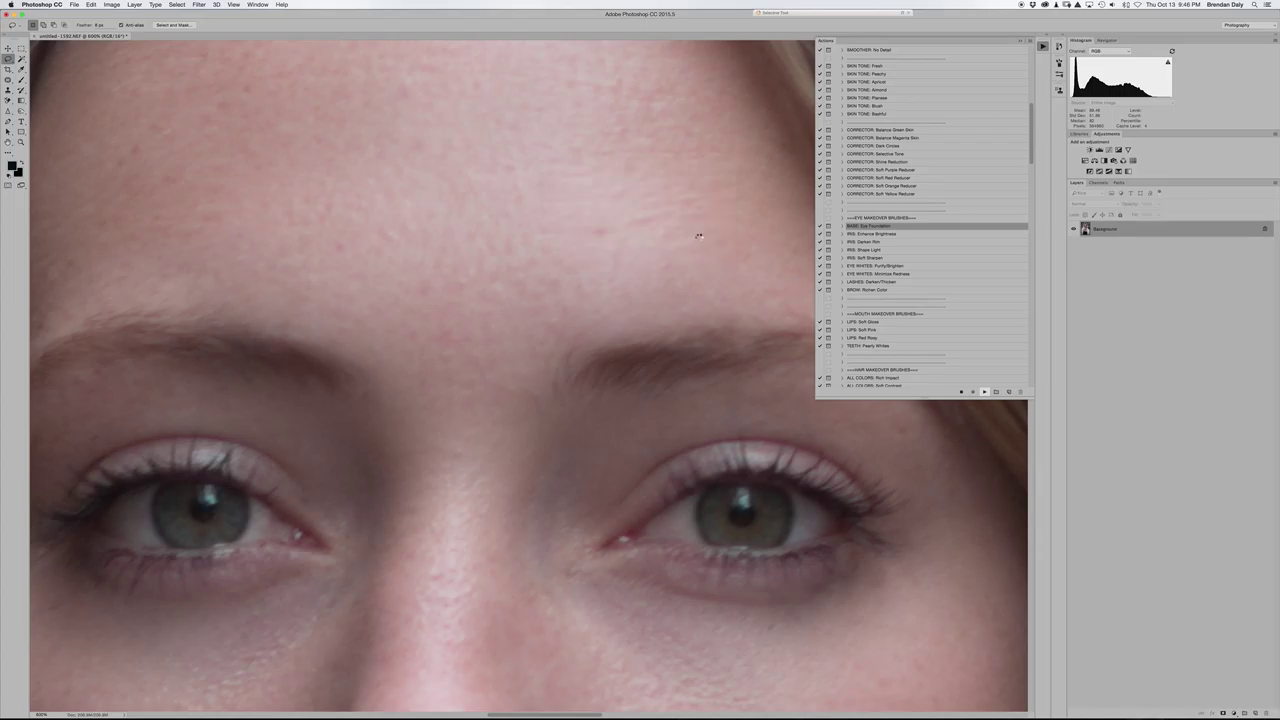
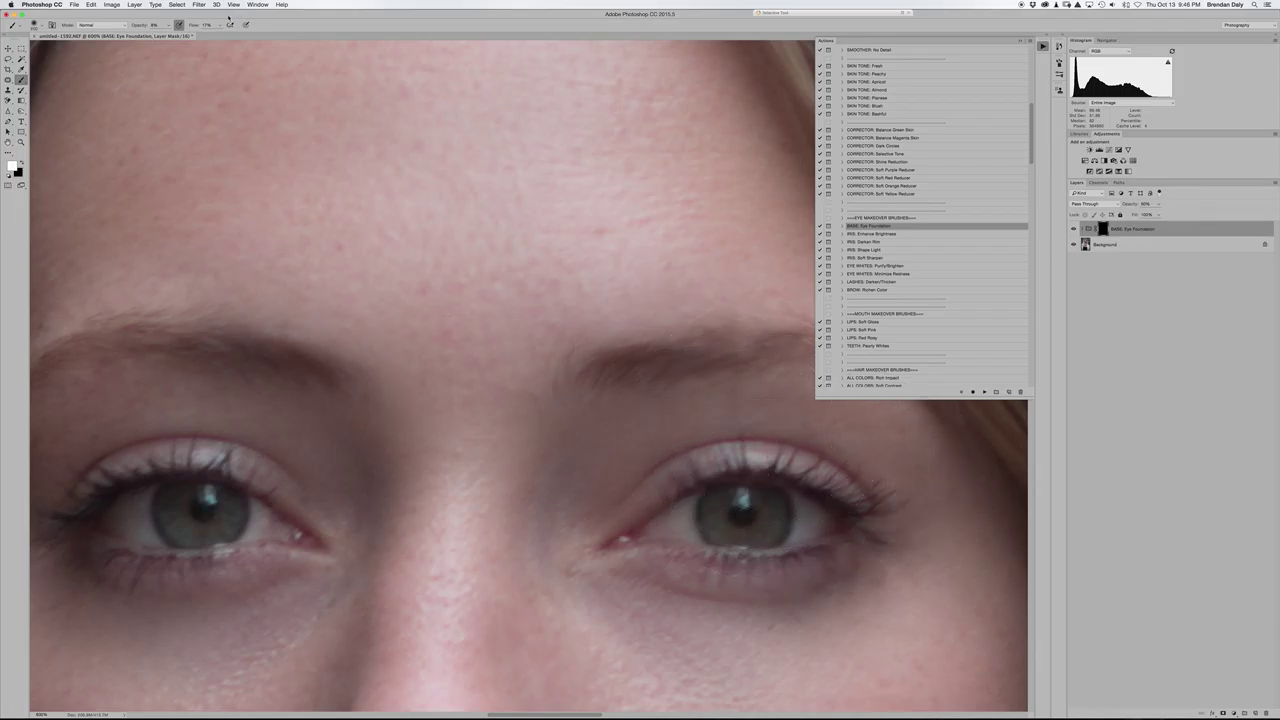
- Raise the brush opacity and prepare a larger white brush on the mask of the Eye Foundation group
left_click_drag(169, 27, 174, 37)
left_click(1134, 370)
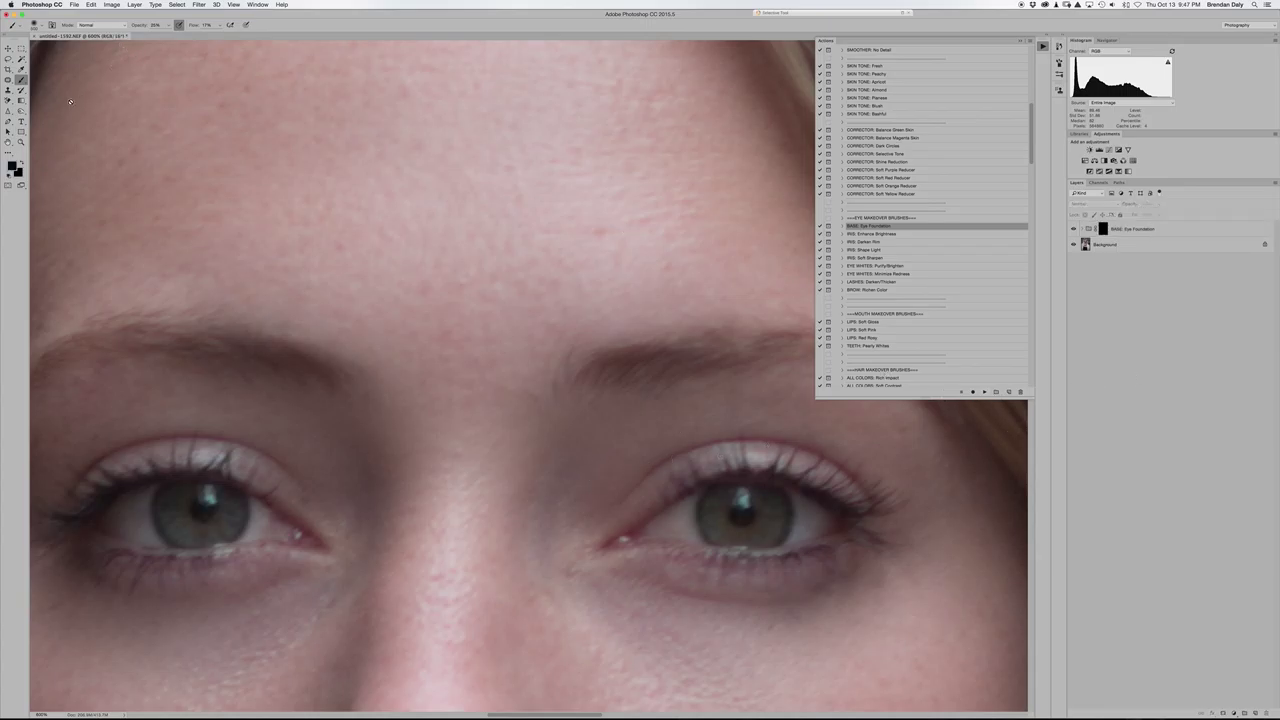
left_click(10, 177)
left_click(22, 162)
left_click(1104, 229)
key("bracketright")
key("bracketright")
key("bracketright")
key("bracketright")
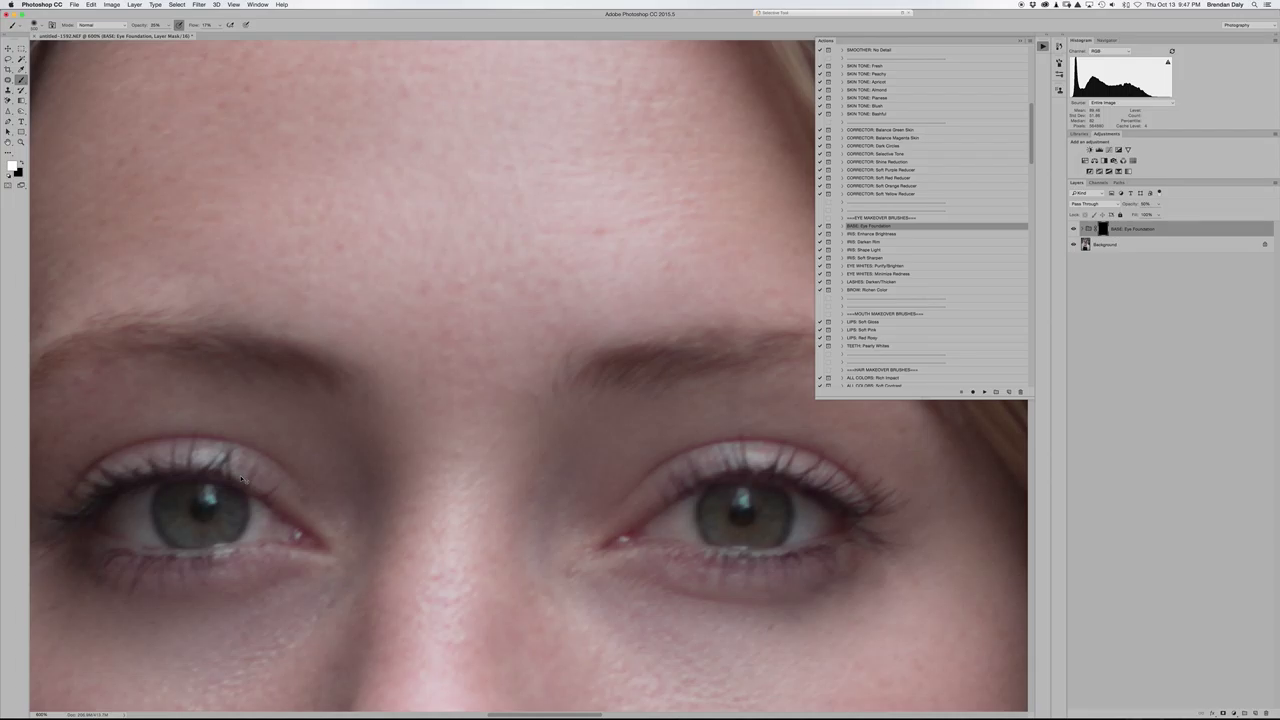
- Fit the brush size to the eye on the raised-hand side and paint the Eye Foundation effect over it
key("super+minus")
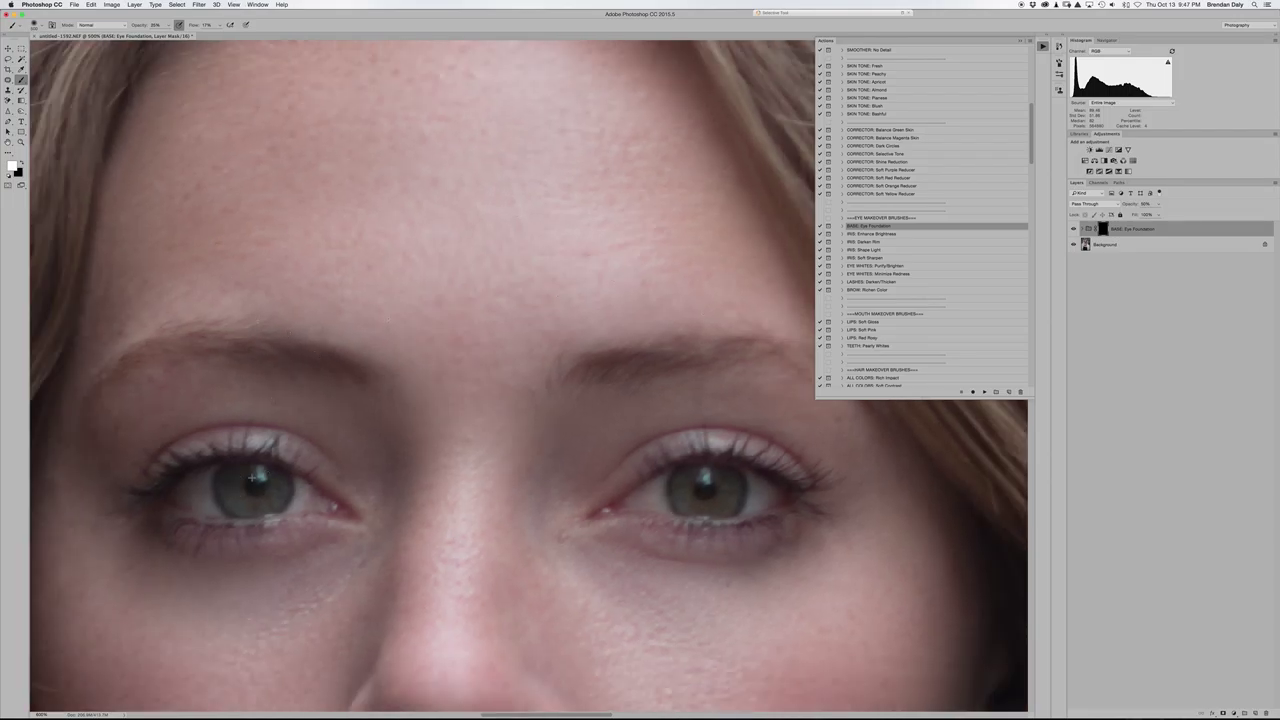
key("bracketleft")
key("bracketleft")
key("bracketleft")
key("bracketright")
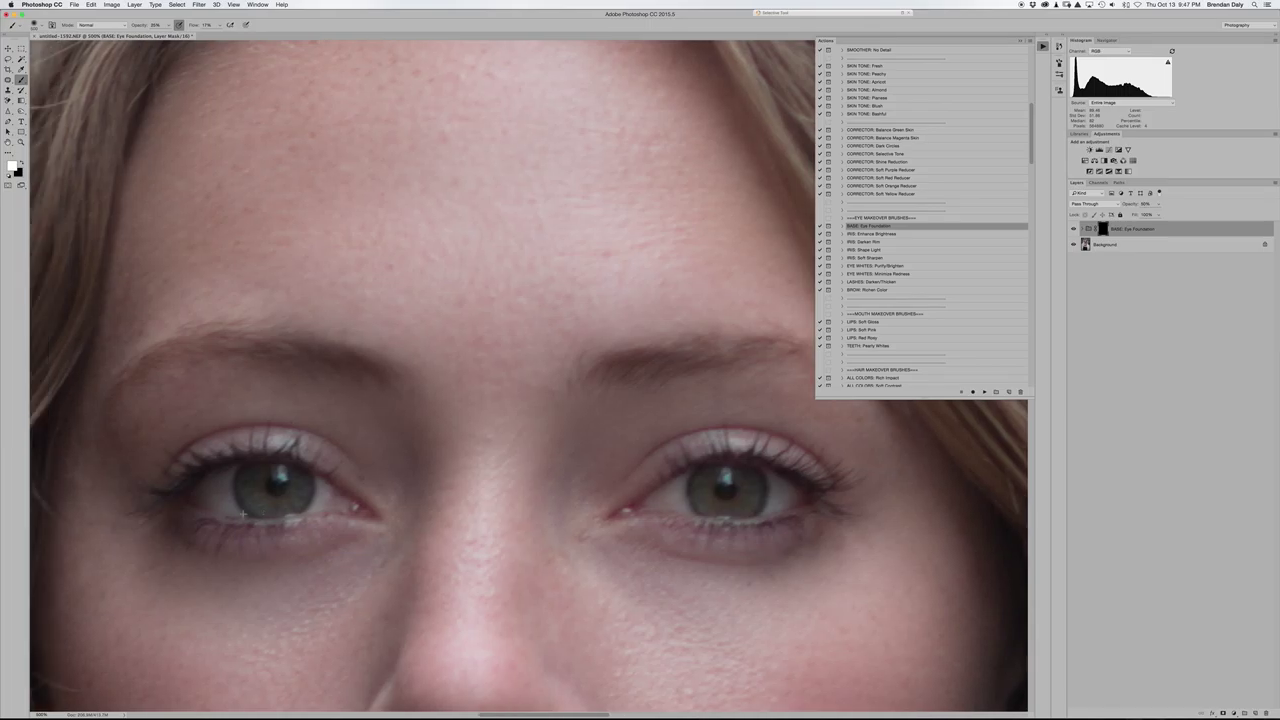
scroll(242, 514, "left", 5)
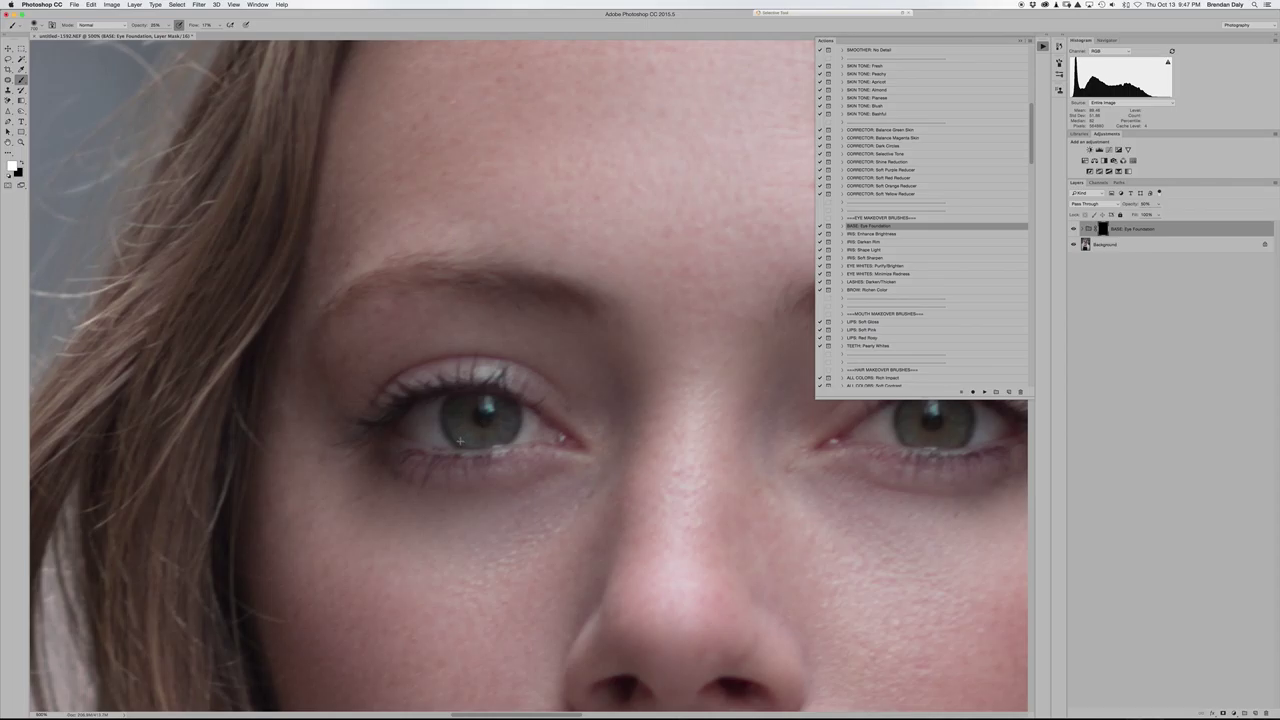
scroll(459, 441, "left", 1)
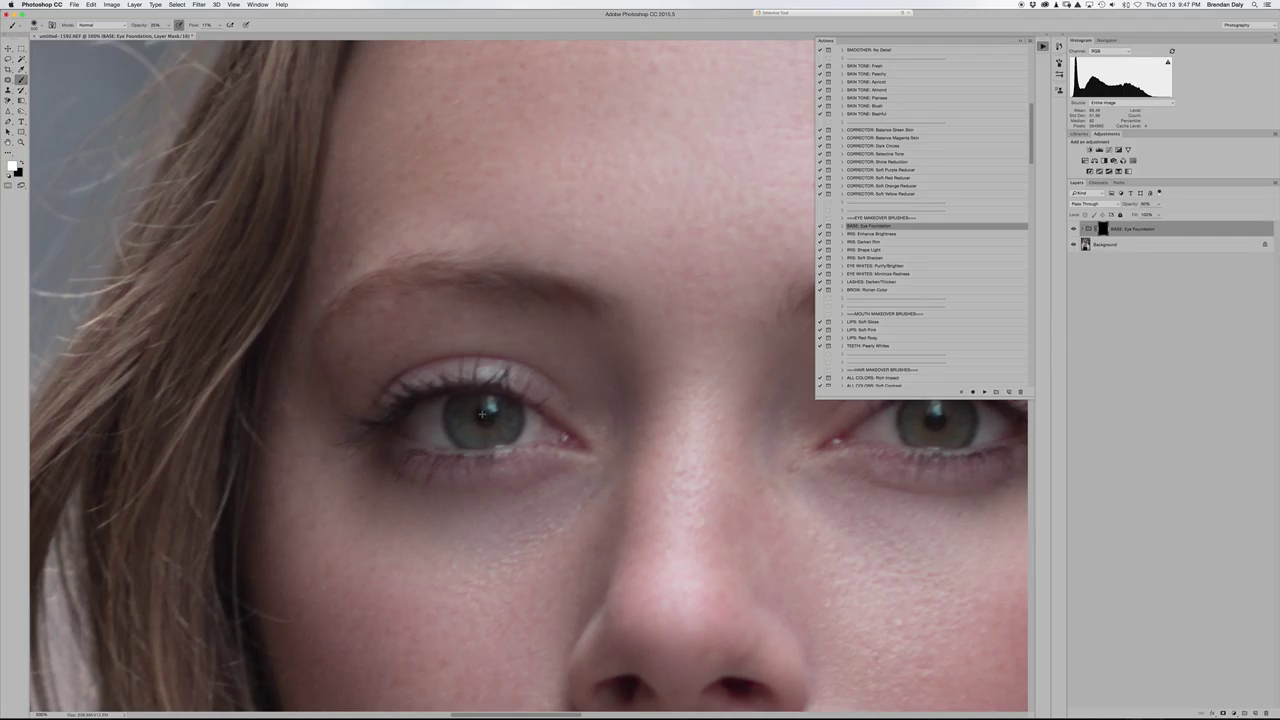
key("bracketleft")
key("bracketleft")
key("bracketleft")
key("bracketleft")
key("bracketleft")
key("bracketleft")
- Enlarge the brush and paint the Eye Foundation effect over the other eye on the group's mask
scroll(510, 400, "right", 10)
scroll(510, 385, "right", 11)
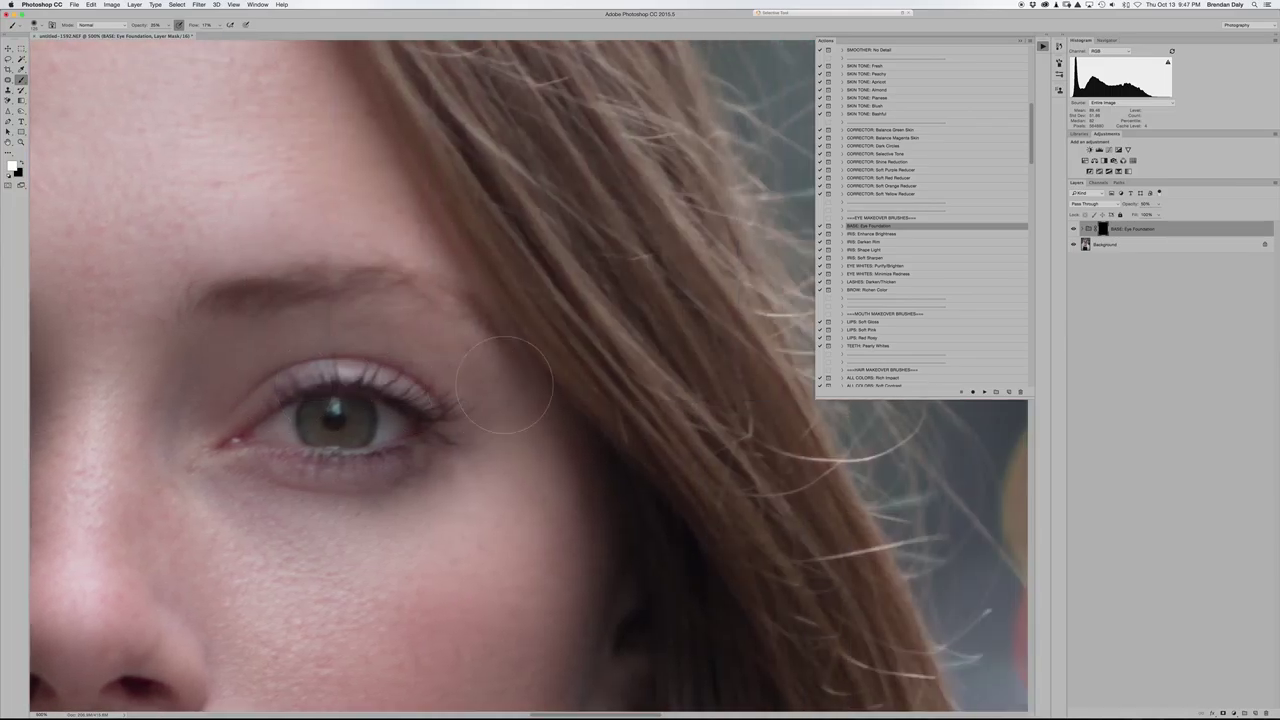
scroll(503, 385, "left", 3)
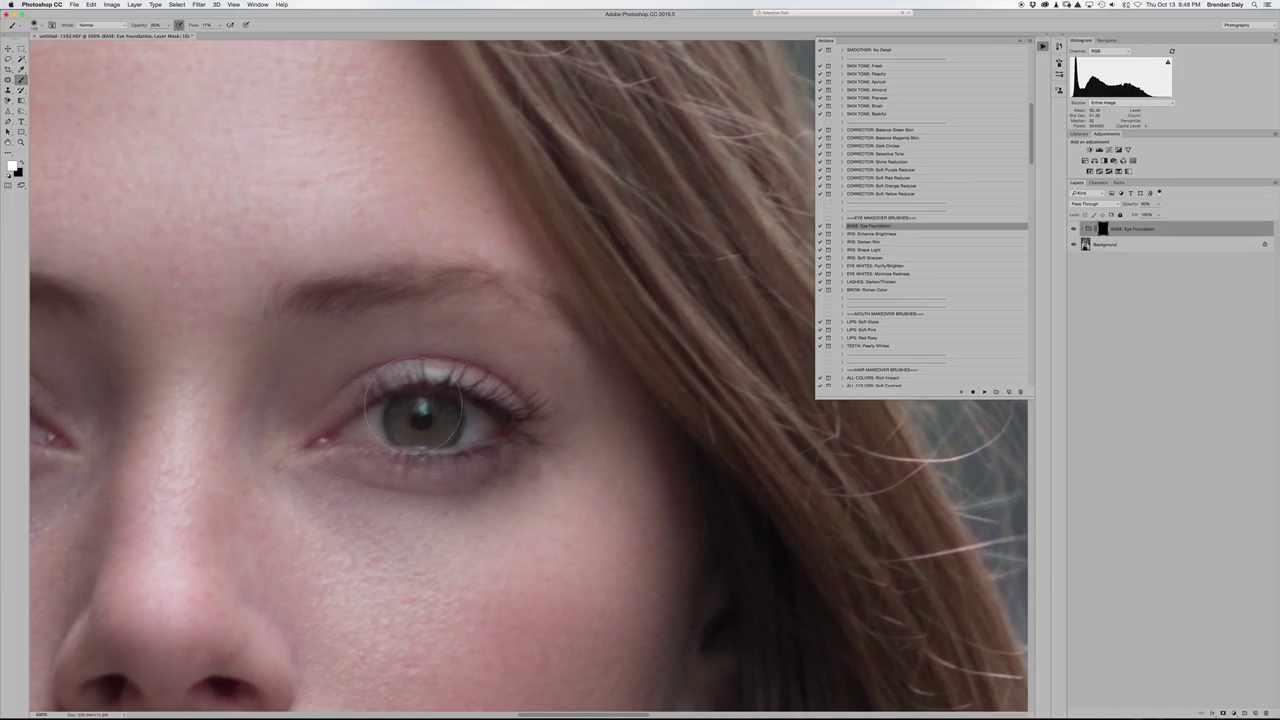
key("bracketright")
key("bracketright")
key("bracketright")
left_click_drag(421, 398, 440, 430)
key("bracketright")
key("bracketright")
scroll(484, 381, "left", 5)
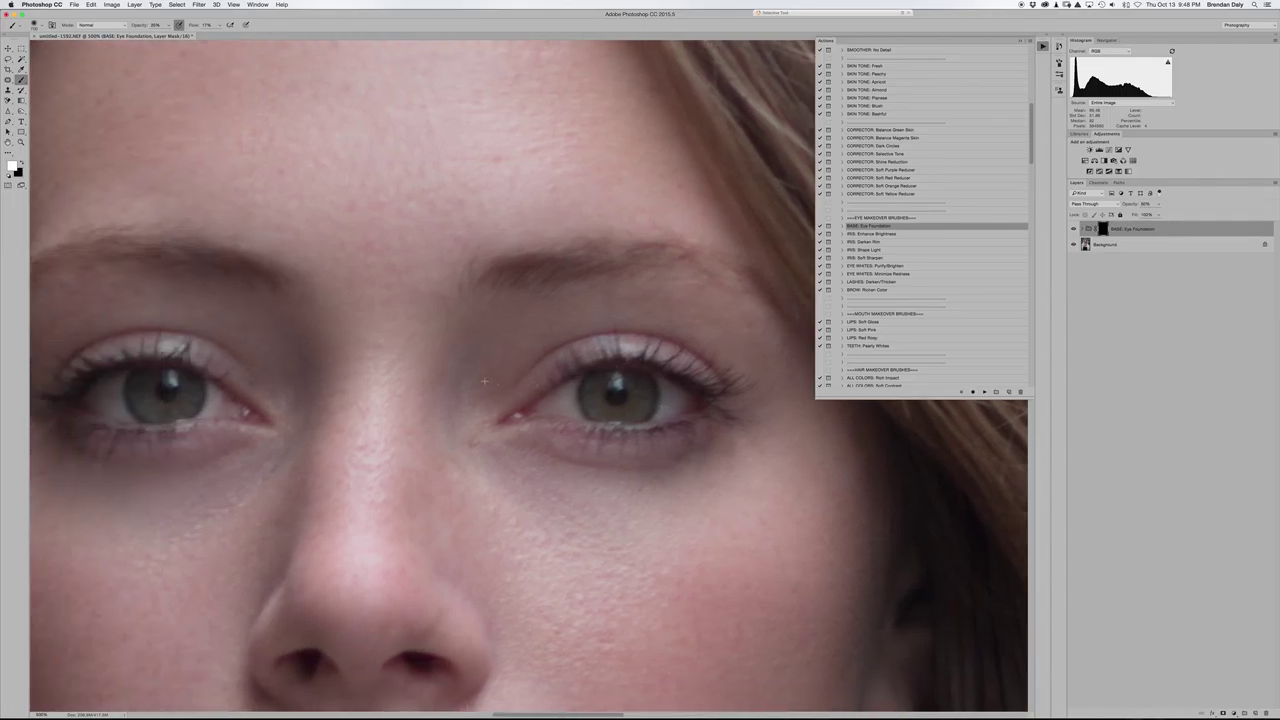
- Run the IRIS: Enhance Brightness action, continuing past its instructions
left_click(890, 234)
left_click(984, 391)
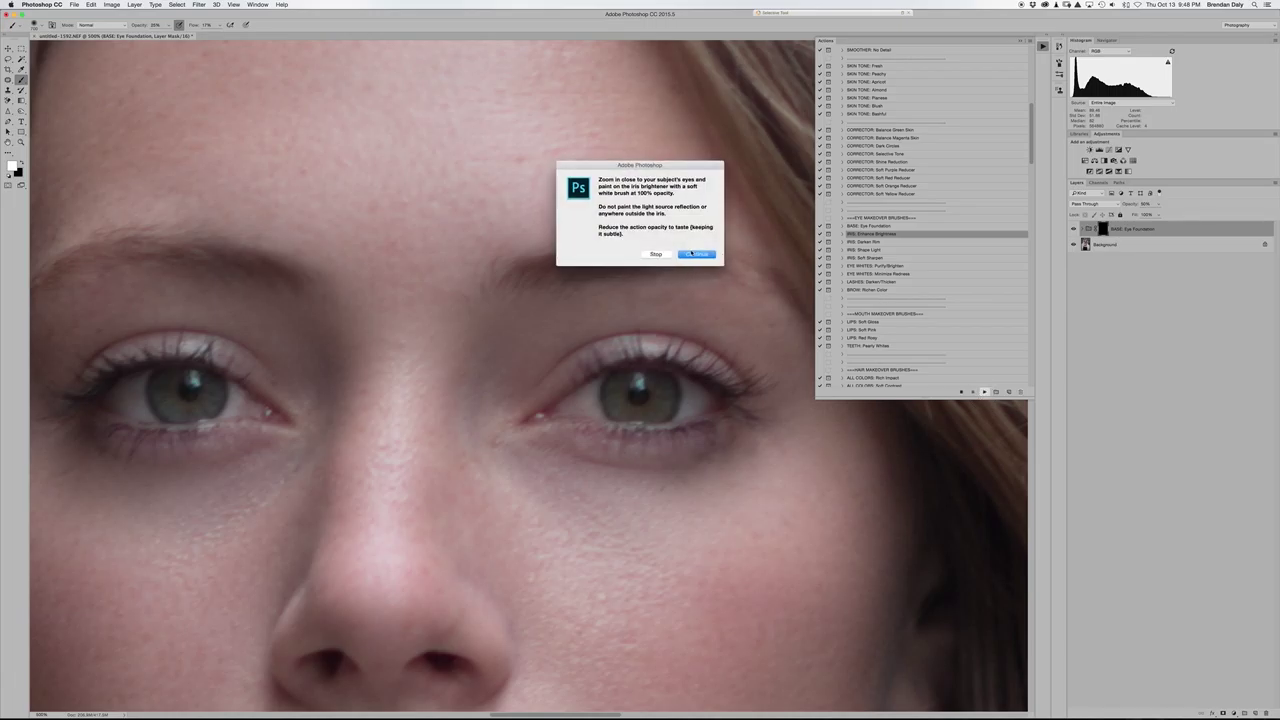
left_click(697, 255)
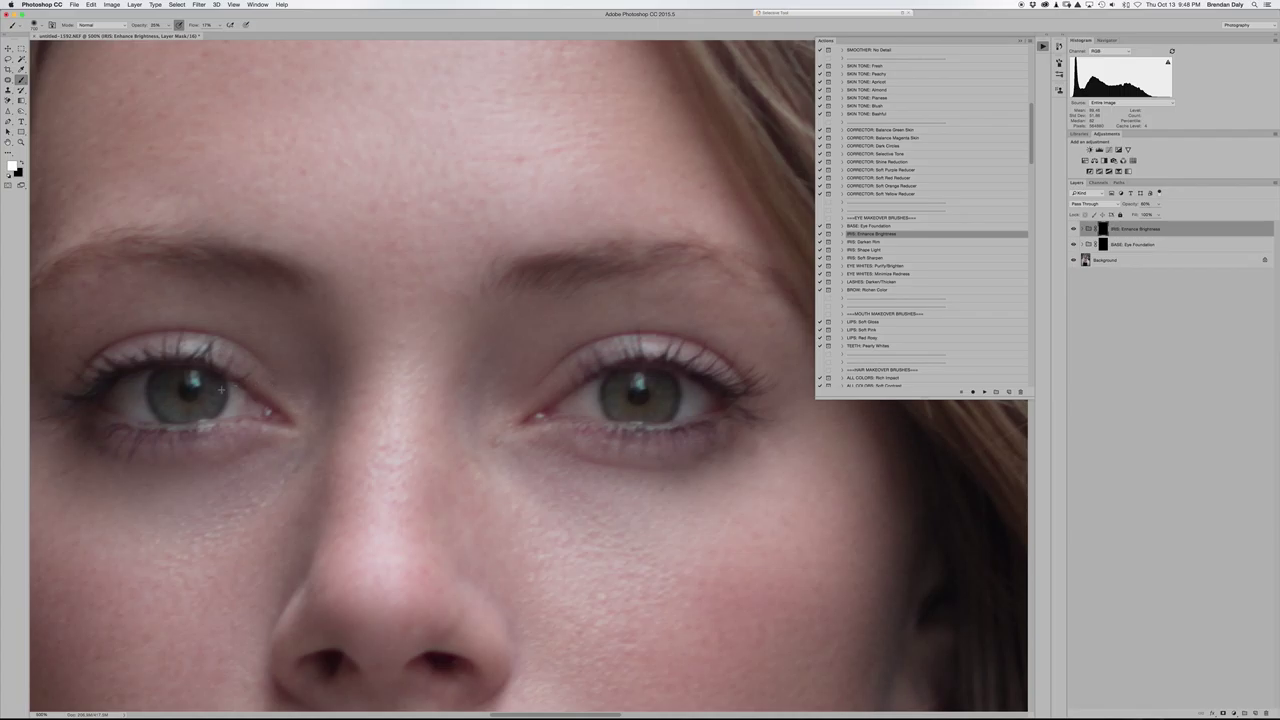
- Paint the Enhance Brightness effect over both irises on the group's mask, raising the brush opacity and flow to 100%
mouse_move(203, 398)
left_mouse_down()
mouse_move(240, 398)
mouse_move(150, 401)
left_mouse_up()
mouse_move(625, 404)
left_mouse_down()
mouse_move(635, 395)
mouse_move(616, 382)
left_mouse_up()
left_click(167, 26)
left_click_drag(169, 35, 293, 35)
left_click(219, 25)
left_click(164, 380)
mouse_move(162, 390)
left_mouse_down()
mouse_move(180, 405)
mouse_move(215, 385)
mouse_move(210, 409)
mouse_move(172, 418)
mouse_move(161, 400)
mouse_move(173, 376)
left_mouse_up()
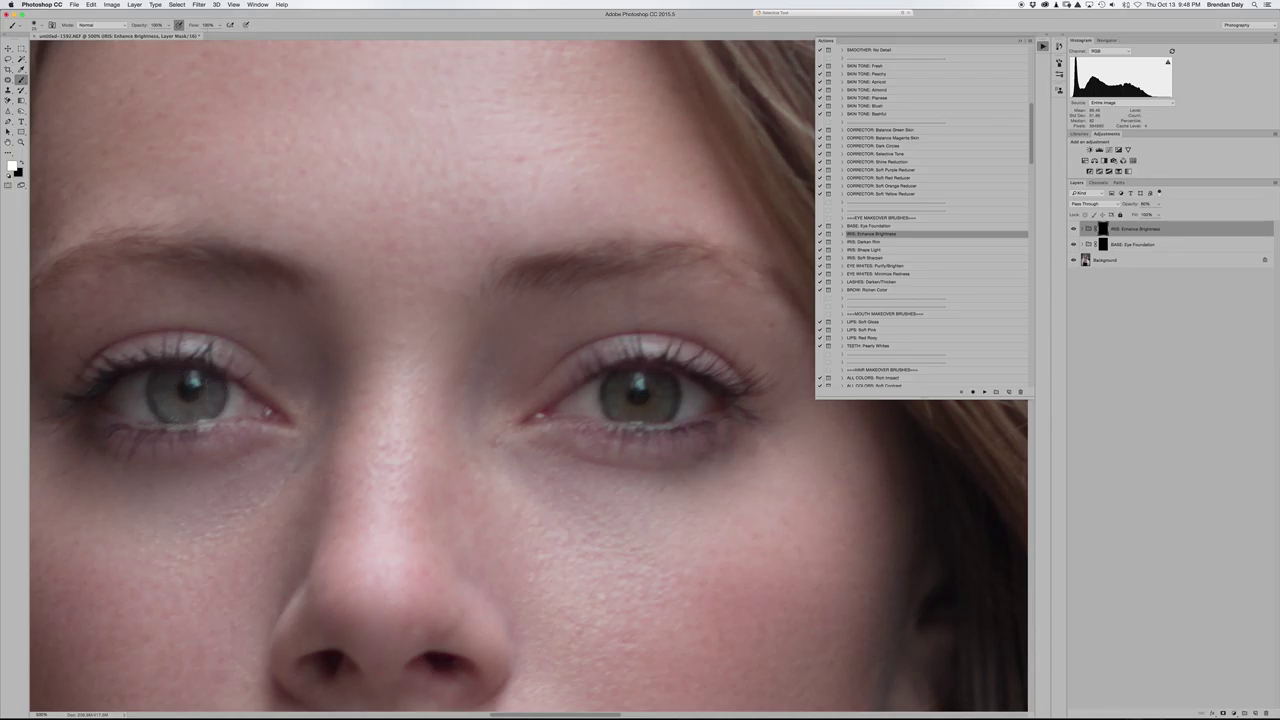
mouse_move(602, 366)
left_mouse_down()
mouse_move(629, 412)
mouse_move(665, 403)
mouse_move(662, 383)
mouse_move(668, 397)
mouse_move(650, 414)
mouse_move(619, 410)
mouse_move(614, 383)
mouse_move(634, 374)
mouse_move(650, 377)
mouse_move(622, 378)
mouse_move(633, 384)
mouse_move(605, 396)
mouse_move(609, 411)
mouse_move(604, 377)
mouse_move(613, 416)
mouse_move(606, 378)
left_mouse_up()
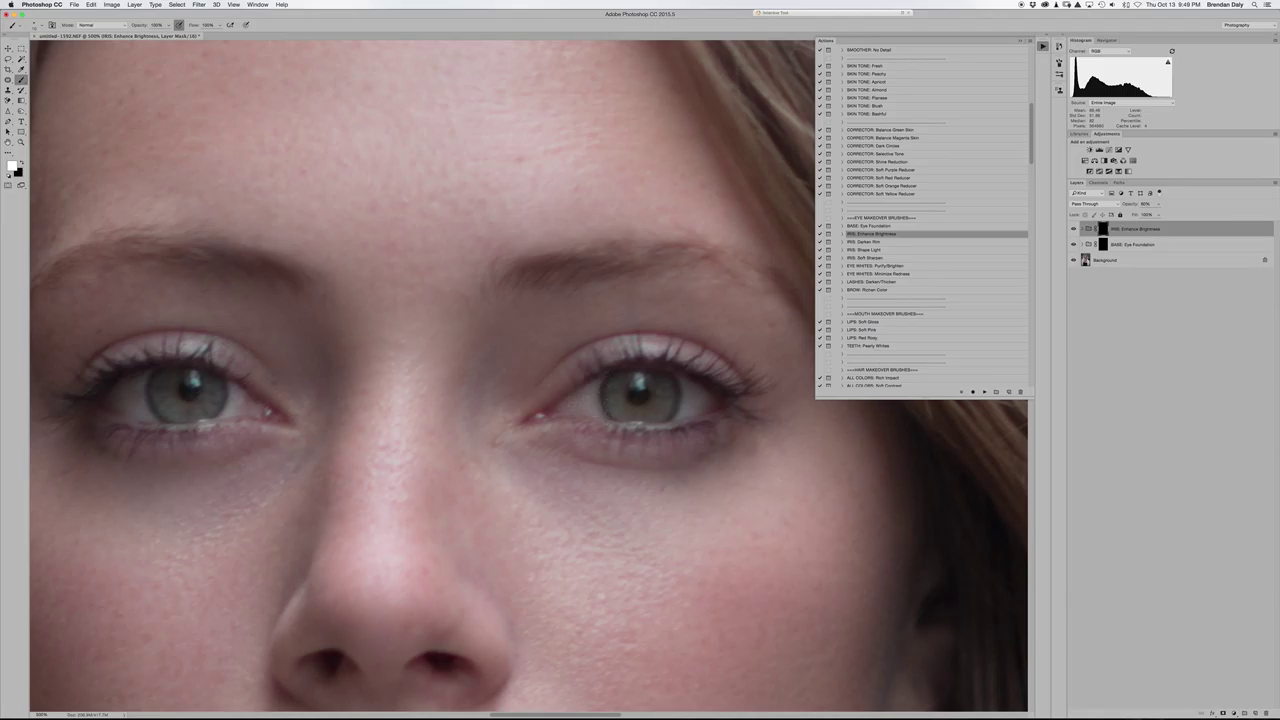
mouse_move(607, 387)
left_mouse_down()
mouse_move(656, 393)
mouse_move(631, 396)
mouse_move(641, 392)
left_mouse_up()
- Switch to the Eye Foundation group's mask with a larger brush at a reduced opacity
left_click(1104, 245)
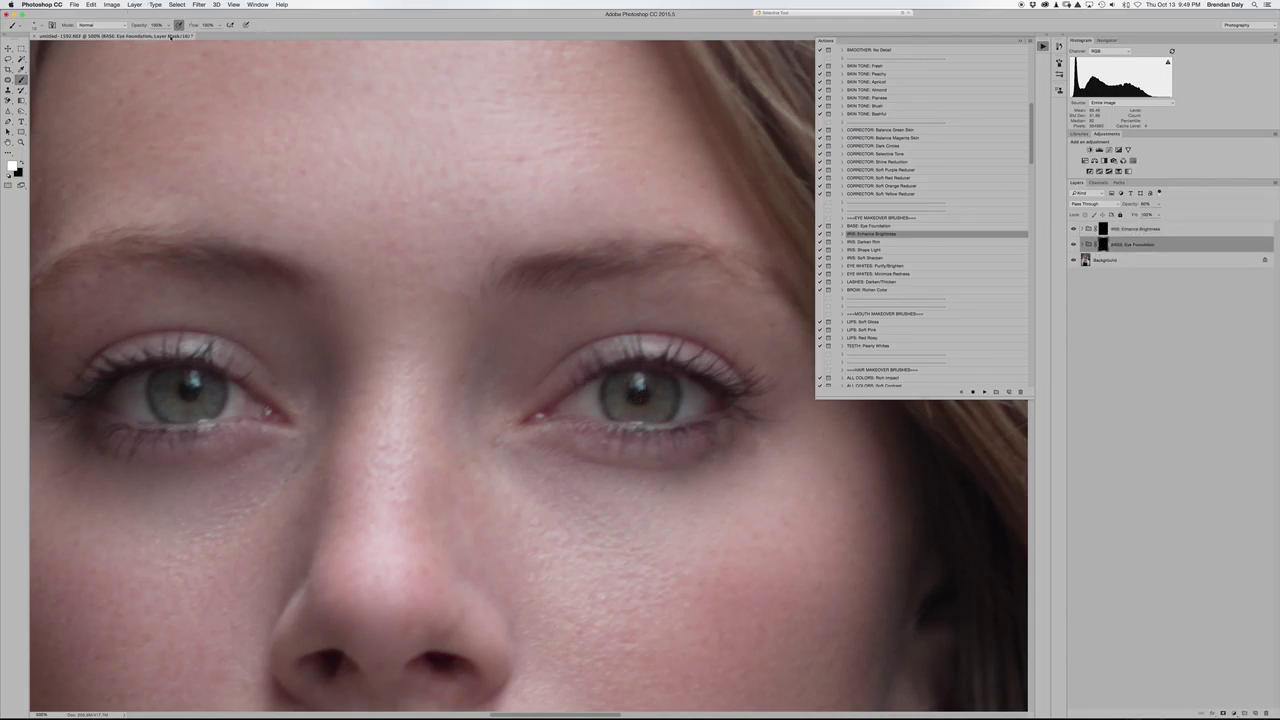
left_click(168, 25)
left_click_drag(158, 36, 138, 36)
key("bracketright")
key("bracketright")
scroll(162, 390, "left", 6)
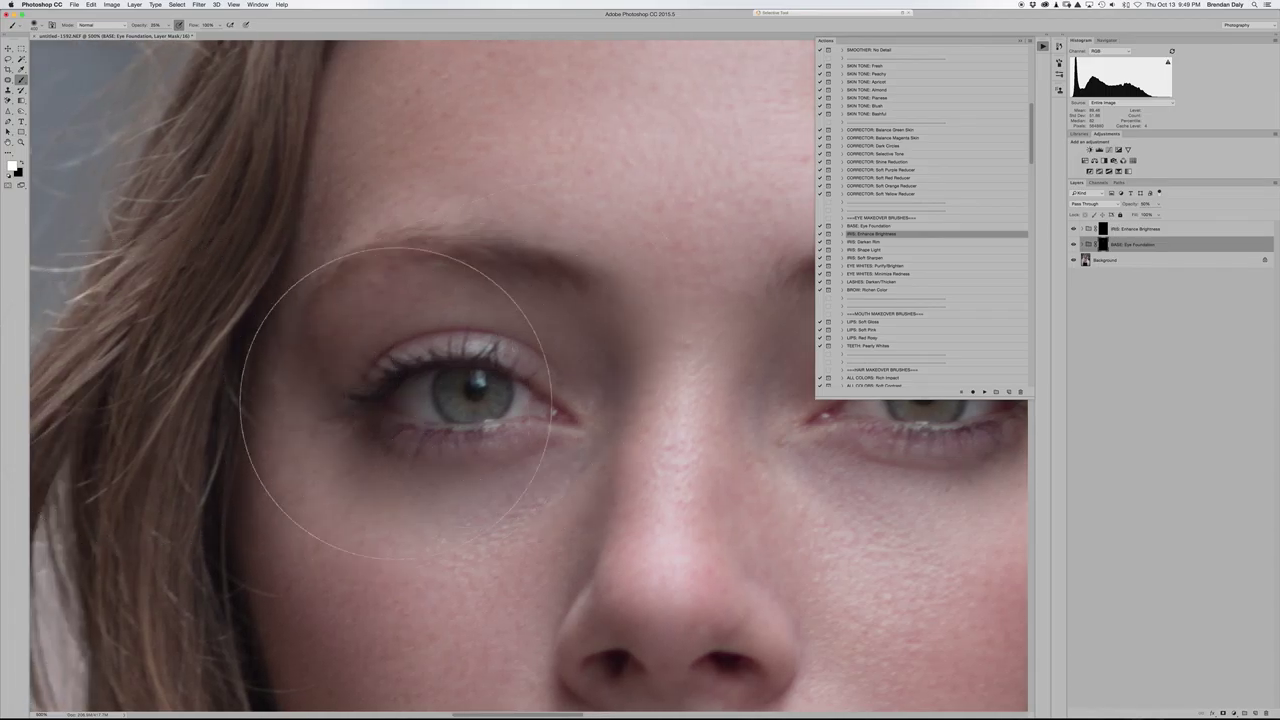
- Reduce the brush to slightly larger than the iris for finer work on the Eye Foundation mask
key("bracketleft")
key("bracketleft")
key("bracketleft")
key("bracketleft")
key("bracketleft")
key("bracketleft")
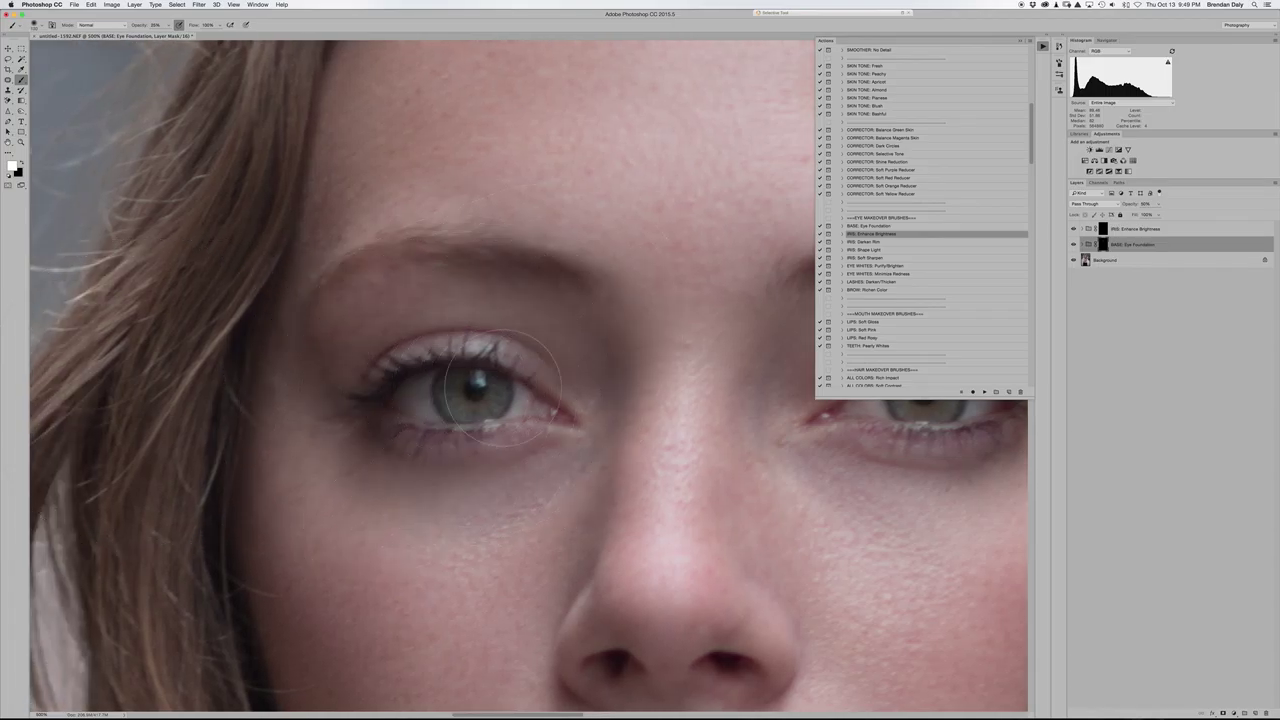
key("bracketleft")
key("bracketleft")
- Run the IRIS: Darken Rim action above the Enhance Brightness group, continuing past its instructions
left_click(1185, 230)
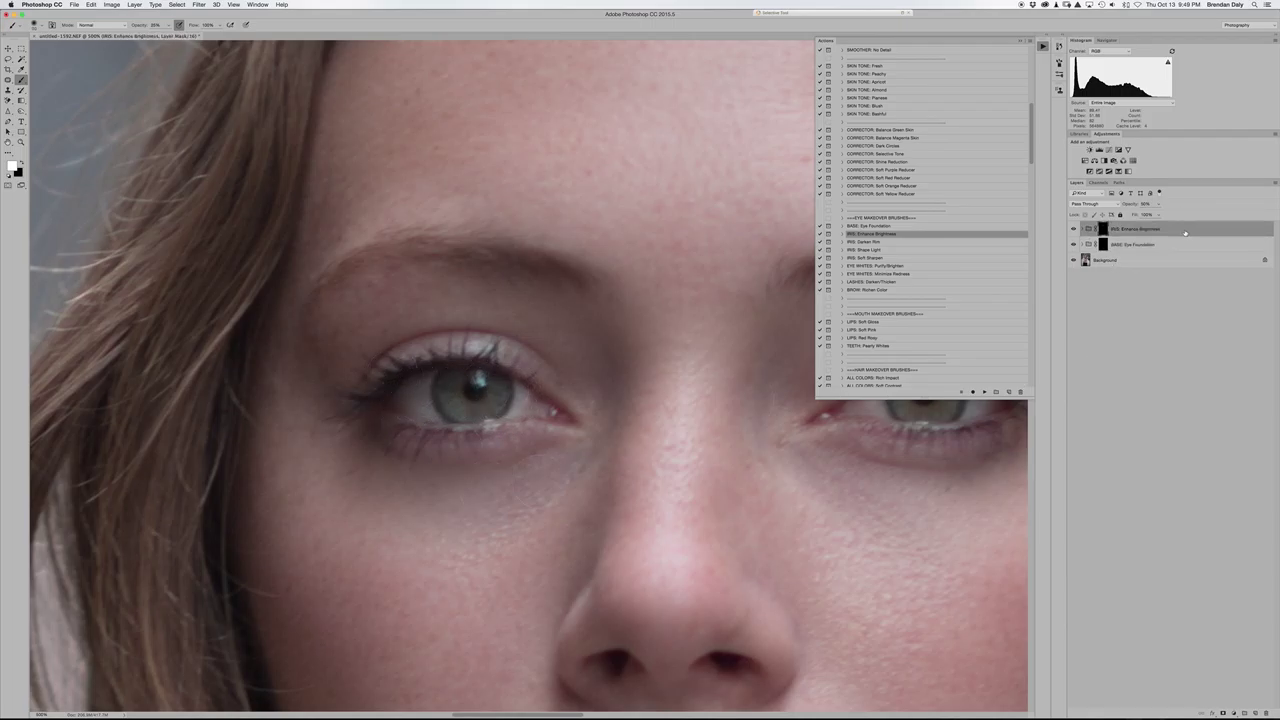
left_click(891, 242)
left_click(984, 391)
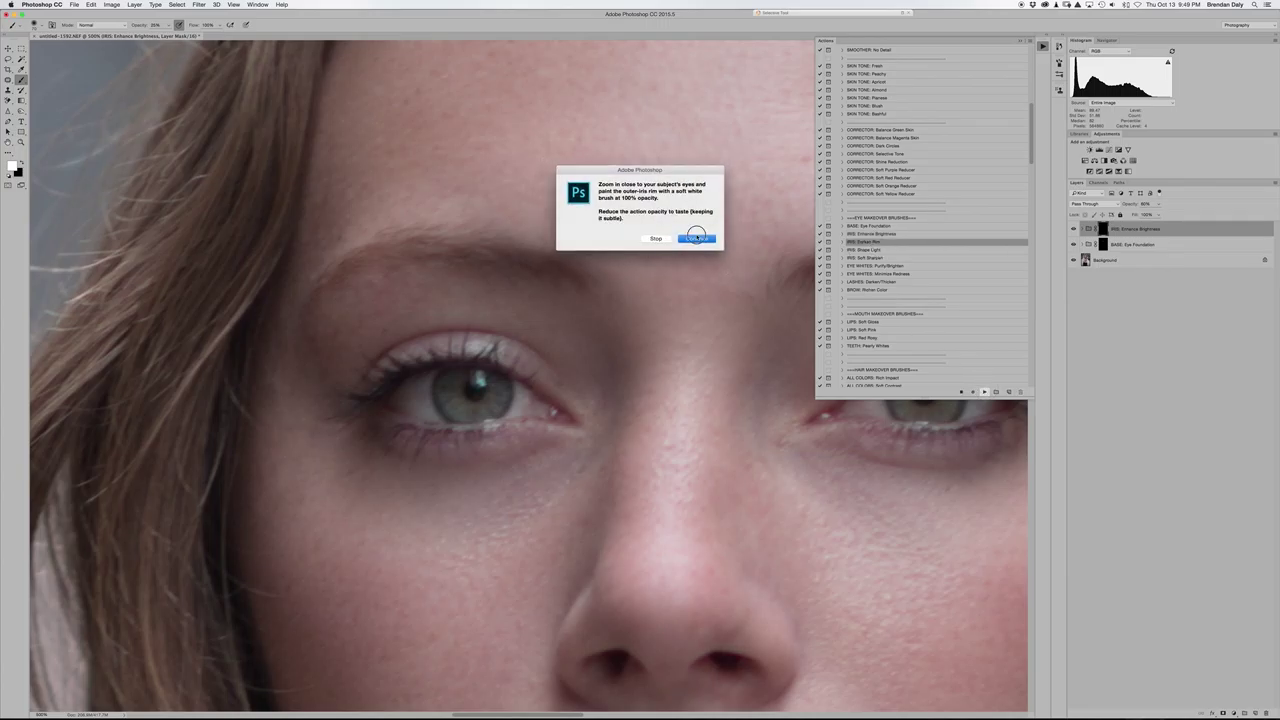
left_click(695, 237)
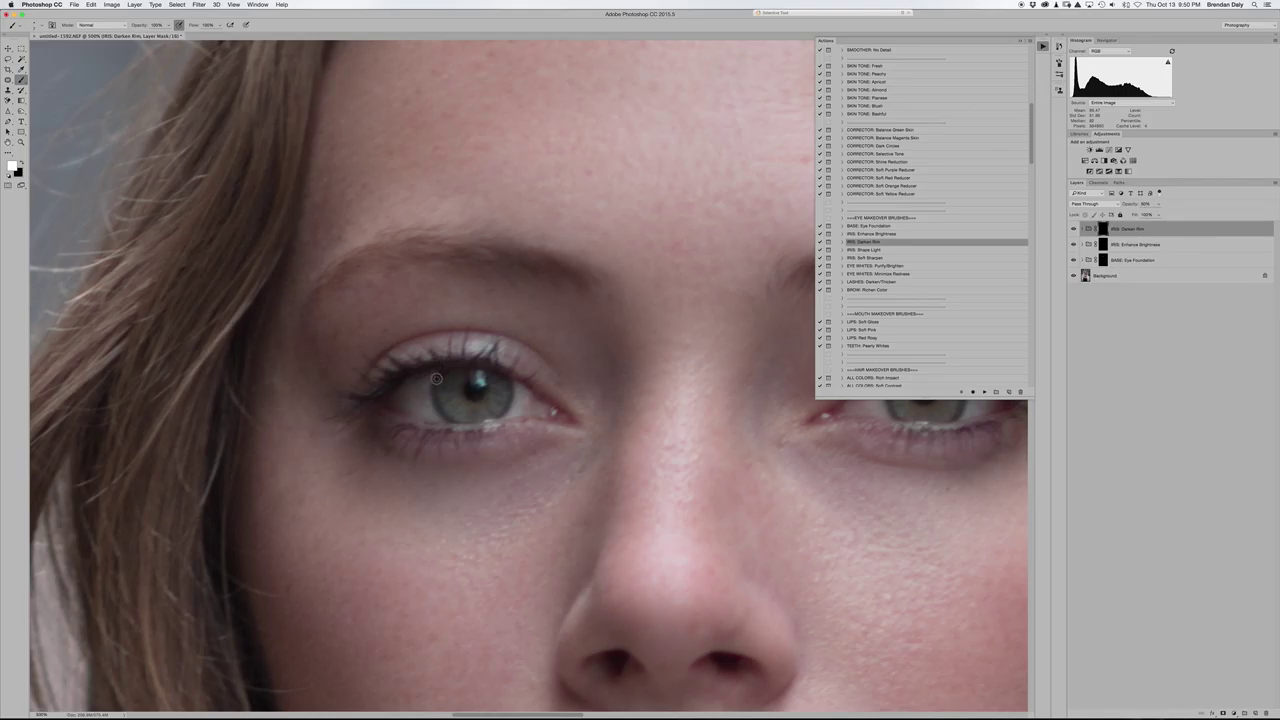
- Paint the Darken Rim effect along the outer edges of both irises with a small white brush
left_click_drag(435, 394, 448, 418)
left_click_drag(510, 385, 491, 423)
scroll(528, 376, "right", 10)
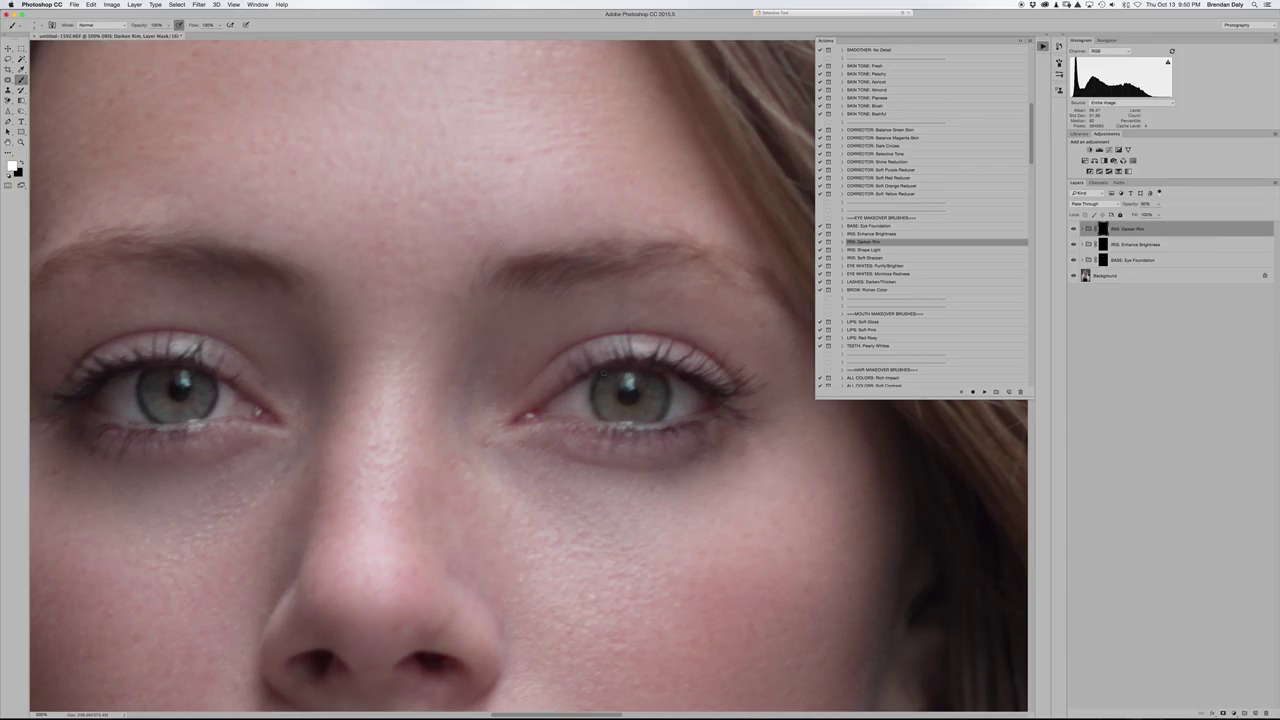
left_click_drag(602, 372, 598, 414)
left_click_drag(663, 379, 655, 423)
- Run the EYE WHITES: Purify/Brighten action, continuing past its instructions
left_click(902, 268)
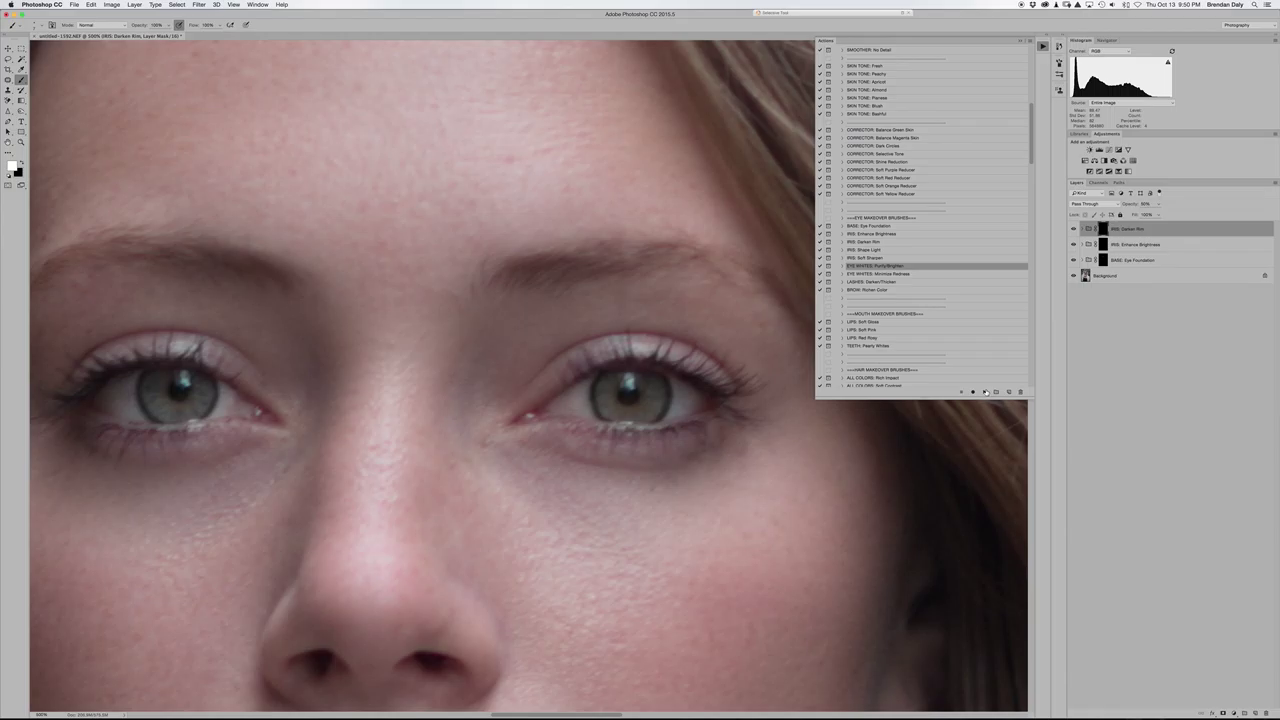
left_click(984, 391)
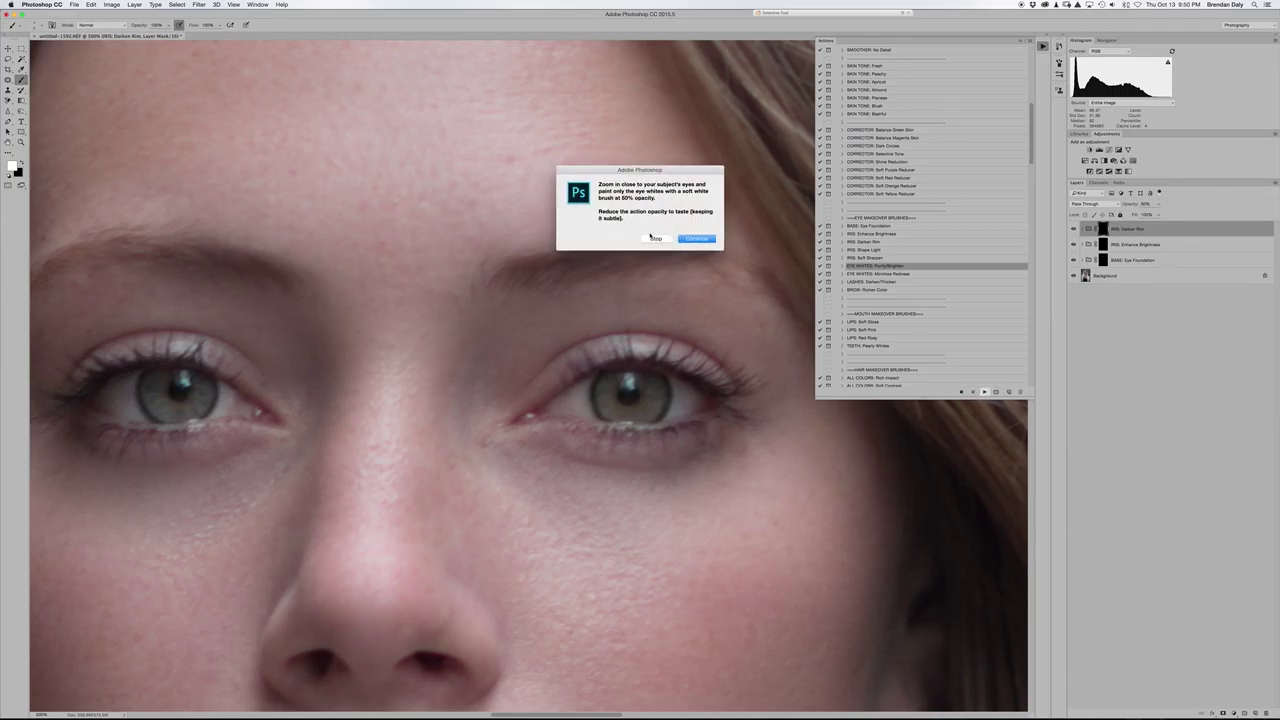
left_click(710, 237)
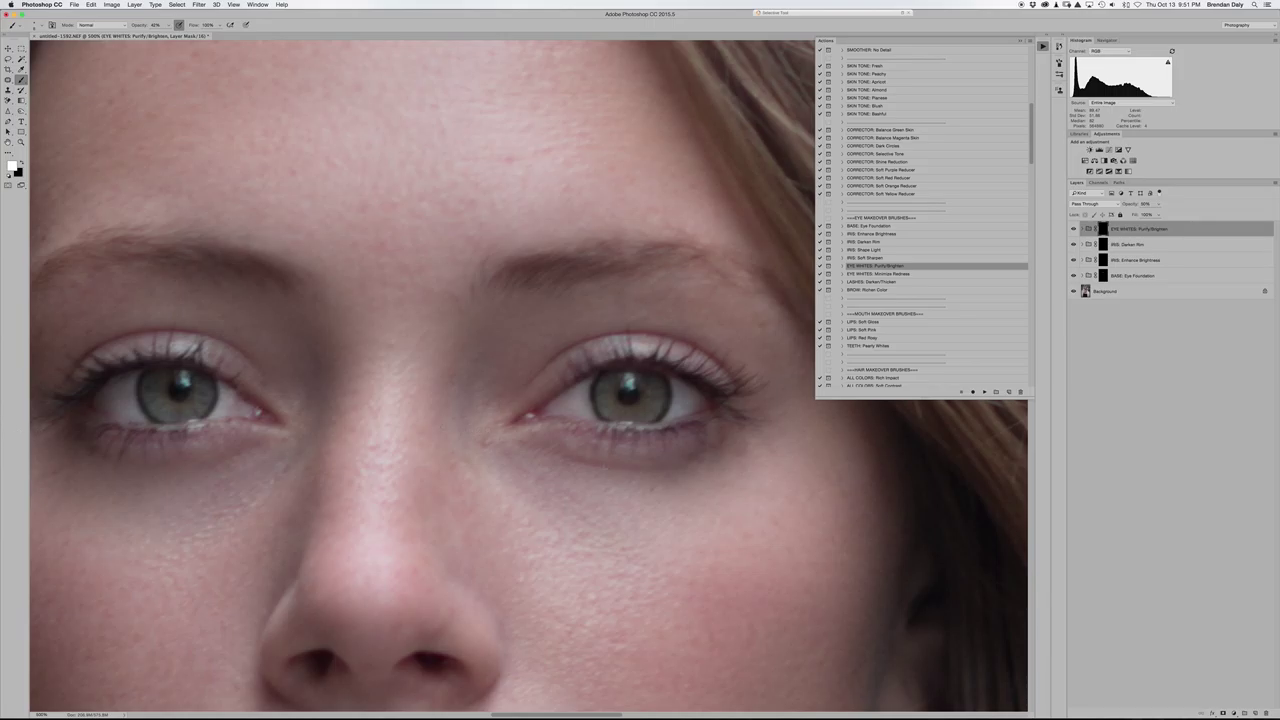
- Compare the eyes with and without the Purify/Brighten, Enhance Brightness and Eye Foundation groups
scroll(400, 418, "left", 2)
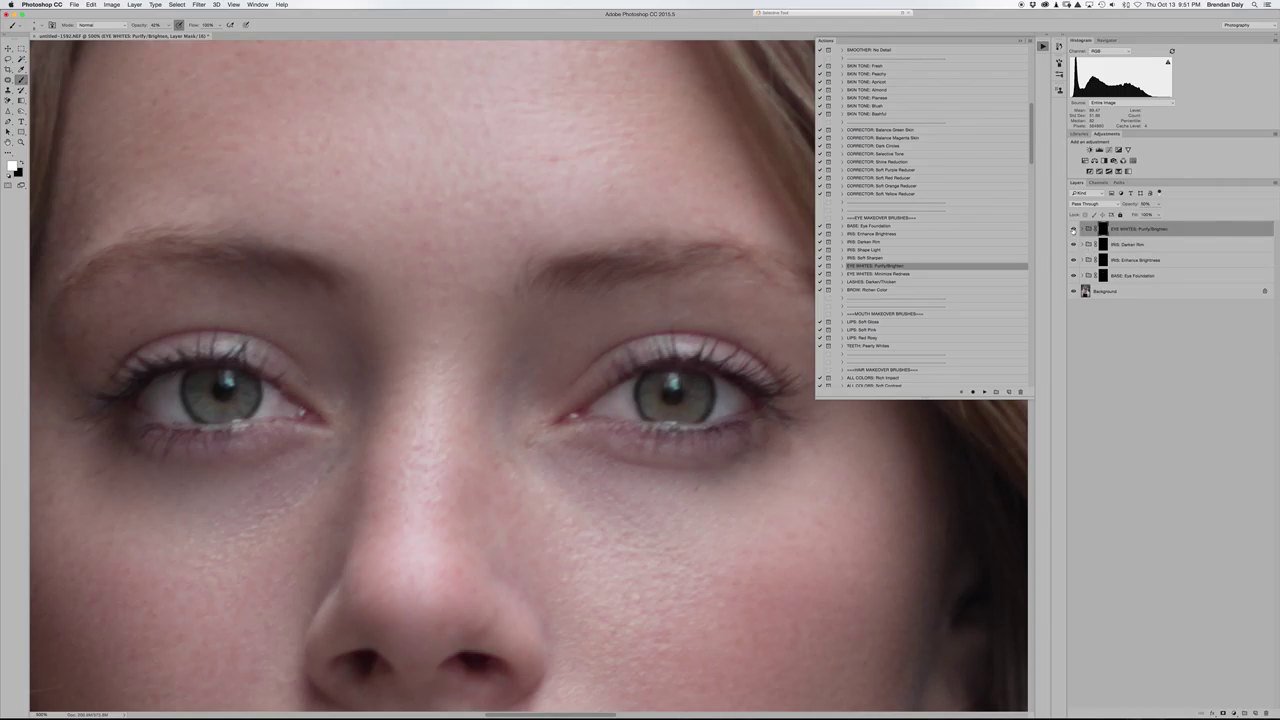
left_click(1073, 229)
left_click(1073, 229)
left_click(1074, 260)
left_click(1074, 260)
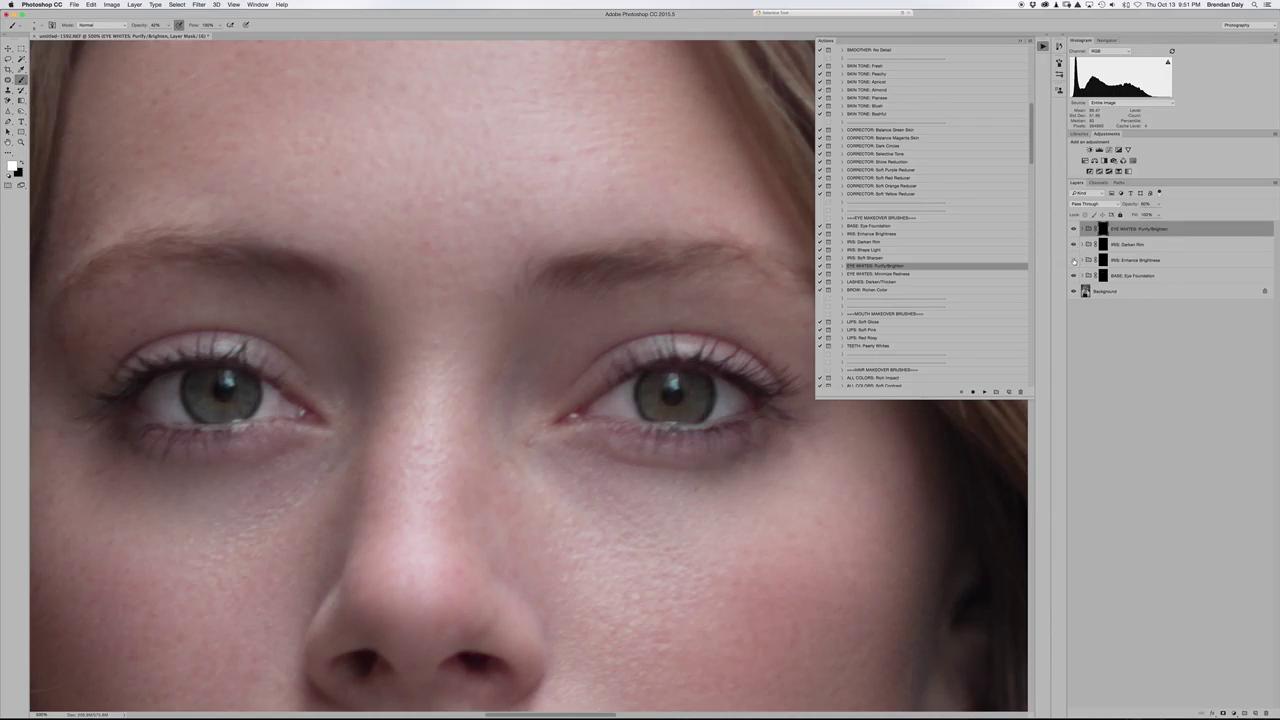
left_click(1074, 260)
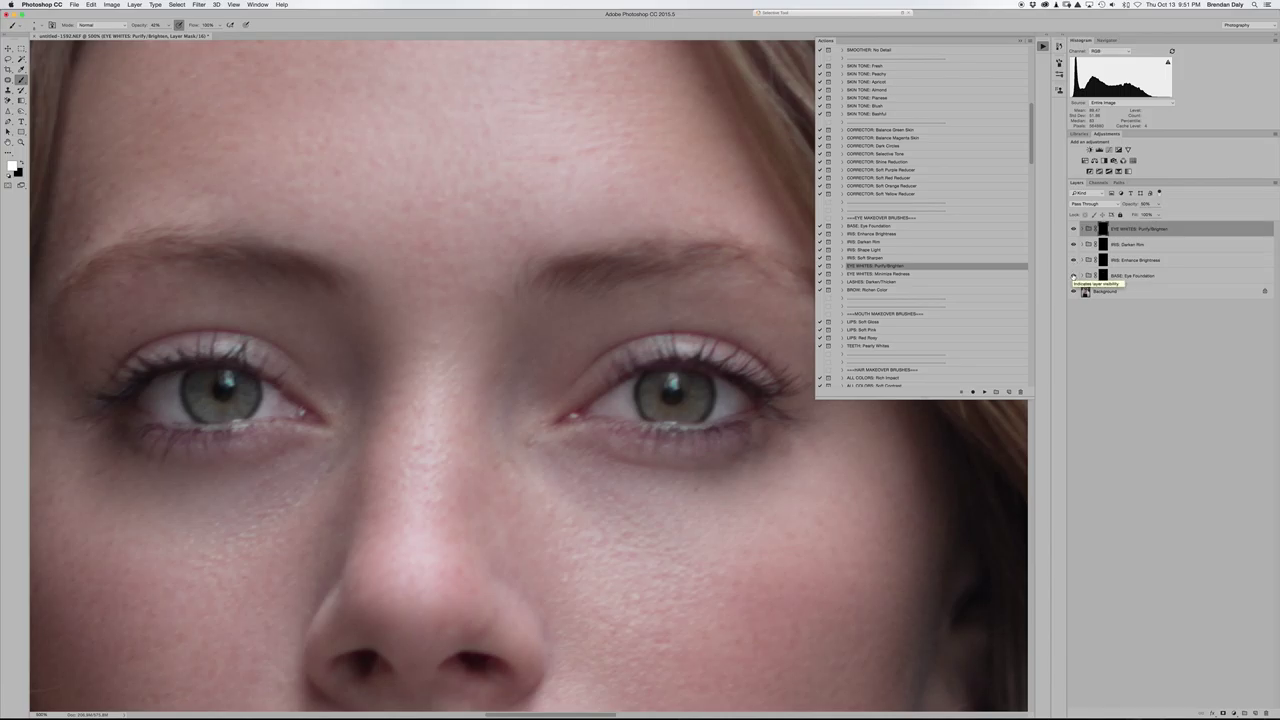
left_click(1074, 275)
left_click(1074, 275)
- Run the BROW: Richen Color action past its instructions and check the brows with its layer hidden and shown
left_click(869, 258)
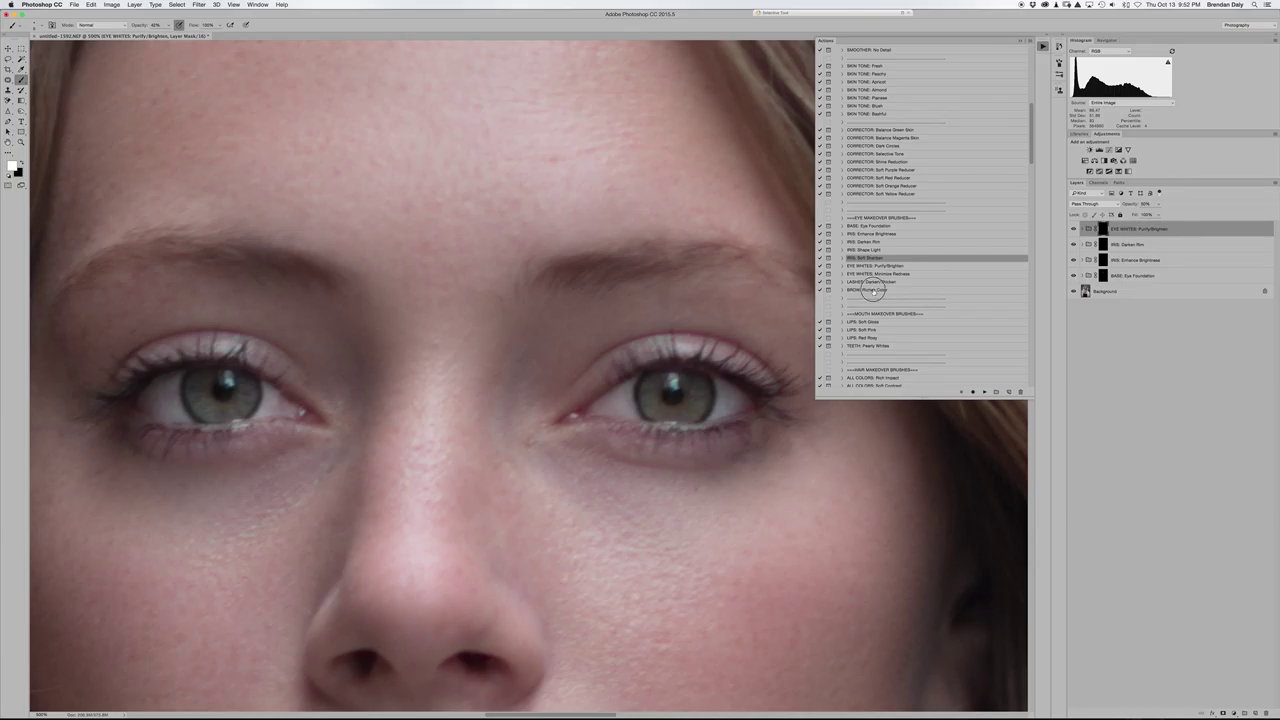
left_click(873, 289)
left_click(985, 390)
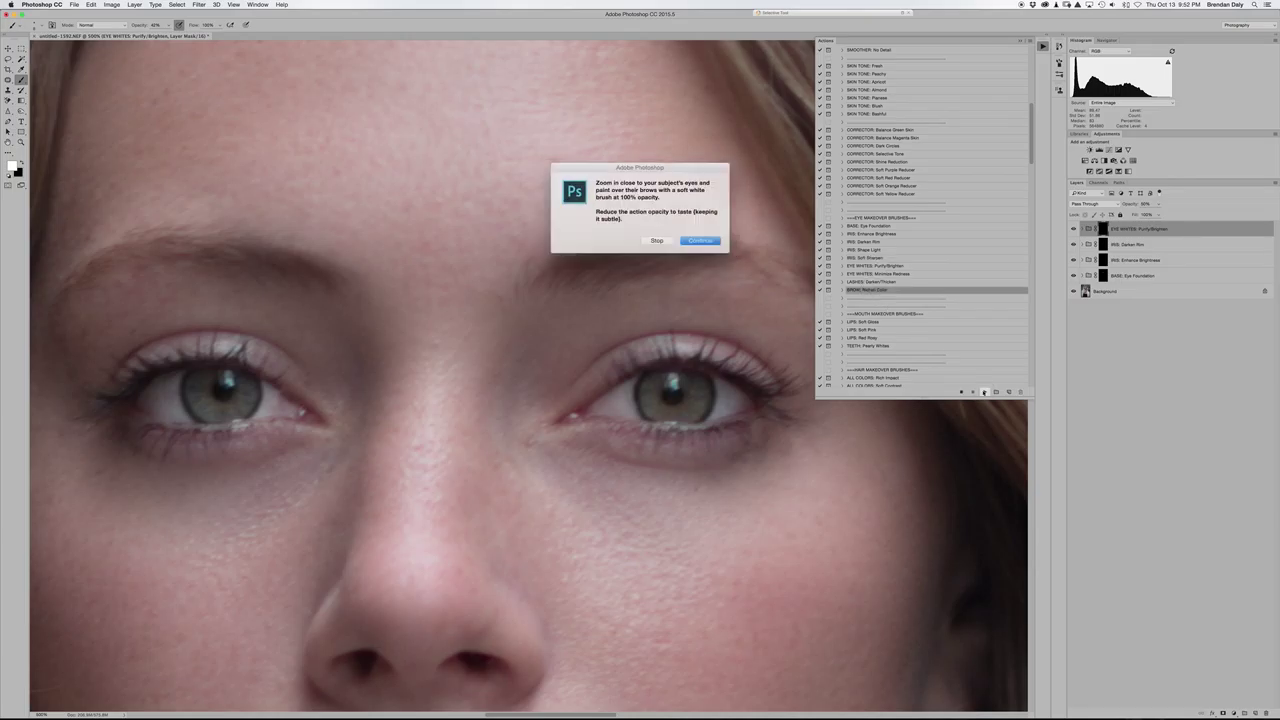
left_click(697, 238)
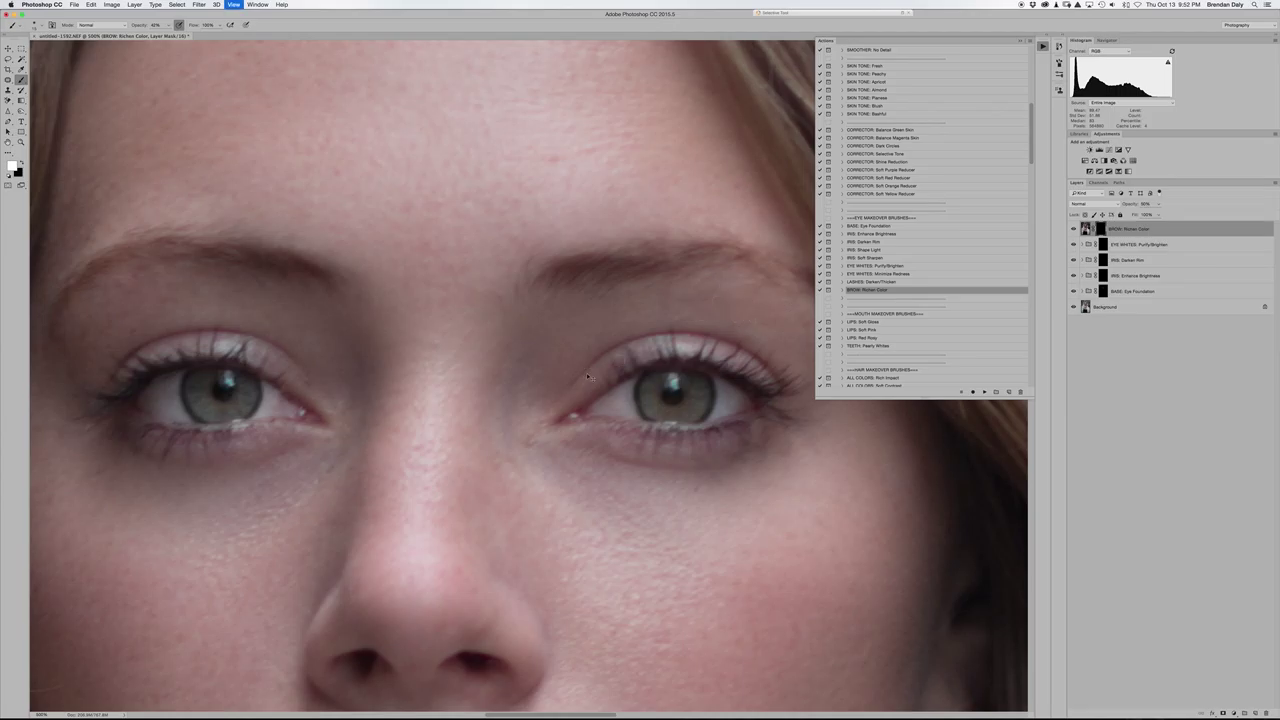
key("ctrl+minus")
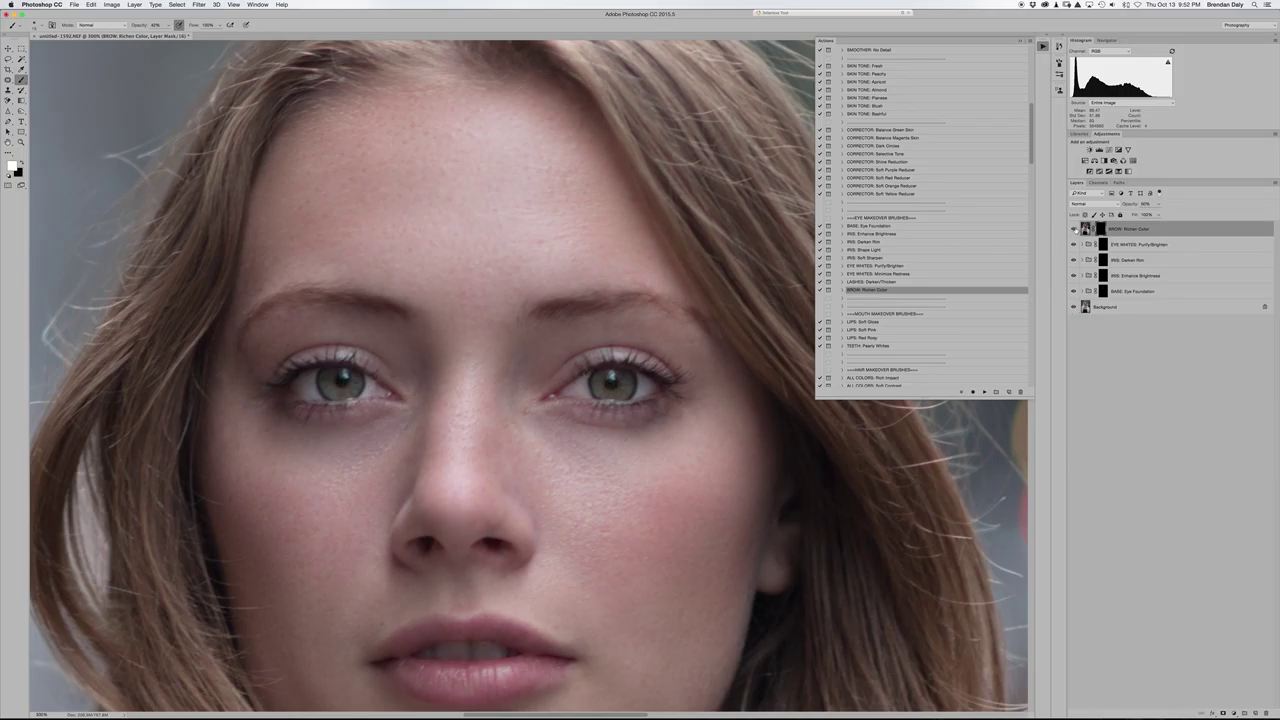
left_click(1074, 229)
left_click(1074, 229)
- Run the IRIS: Soft Sharpen action and paint its effect over both irises on the layer mask
left_click(892, 259)
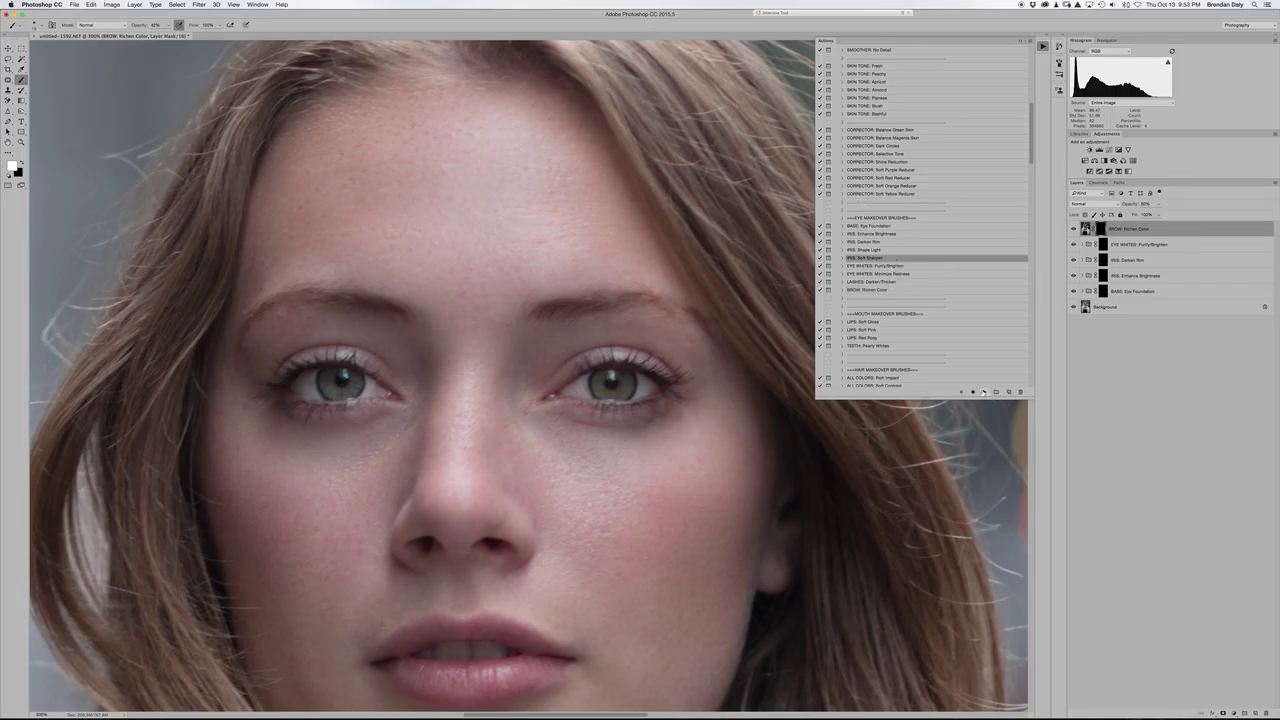
left_click(984, 392)
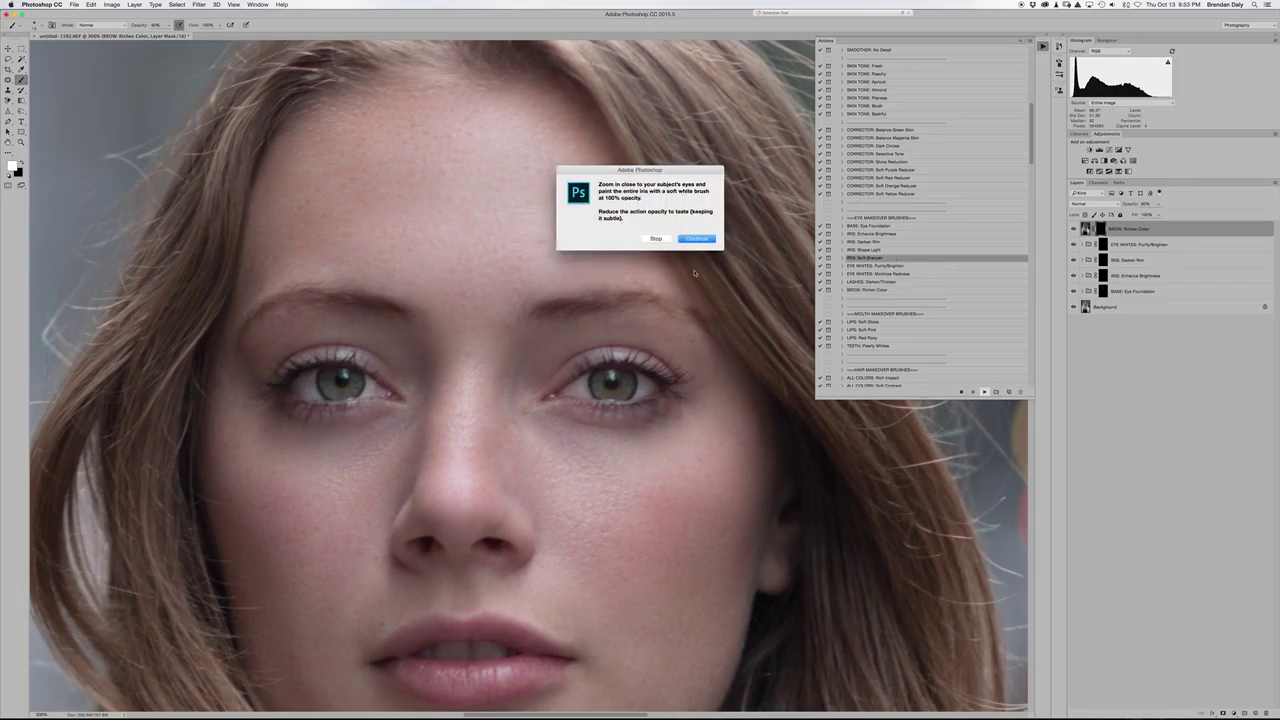
left_click(697, 238)
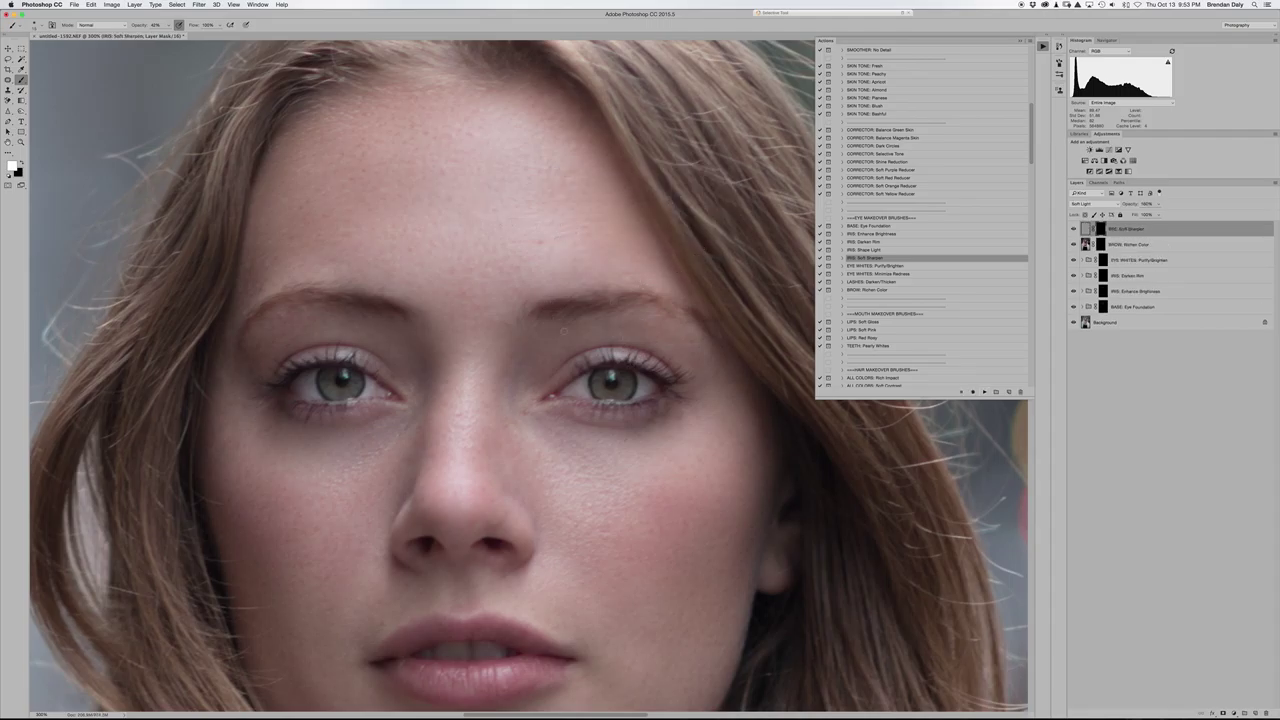
mouse_move(593, 369)
left_mouse_down()
mouse_move(607, 365)
mouse_move(558, 393)
mouse_move(657, 384)
mouse_move(620, 392)
mouse_move(592, 381)
mouse_move(647, 378)
mouse_move(597, 367)
mouse_move(660, 368)
left_mouse_up()
mouse_move(323, 368)
left_mouse_down()
mouse_move(295, 385)
mouse_move(365, 380)
mouse_move(319, 393)
mouse_move(325, 380)
left_mouse_up()
- Group all the eye makeover layers above the Background and check the eyes with the group hidden and shown
left_click(1174, 306, "shift")
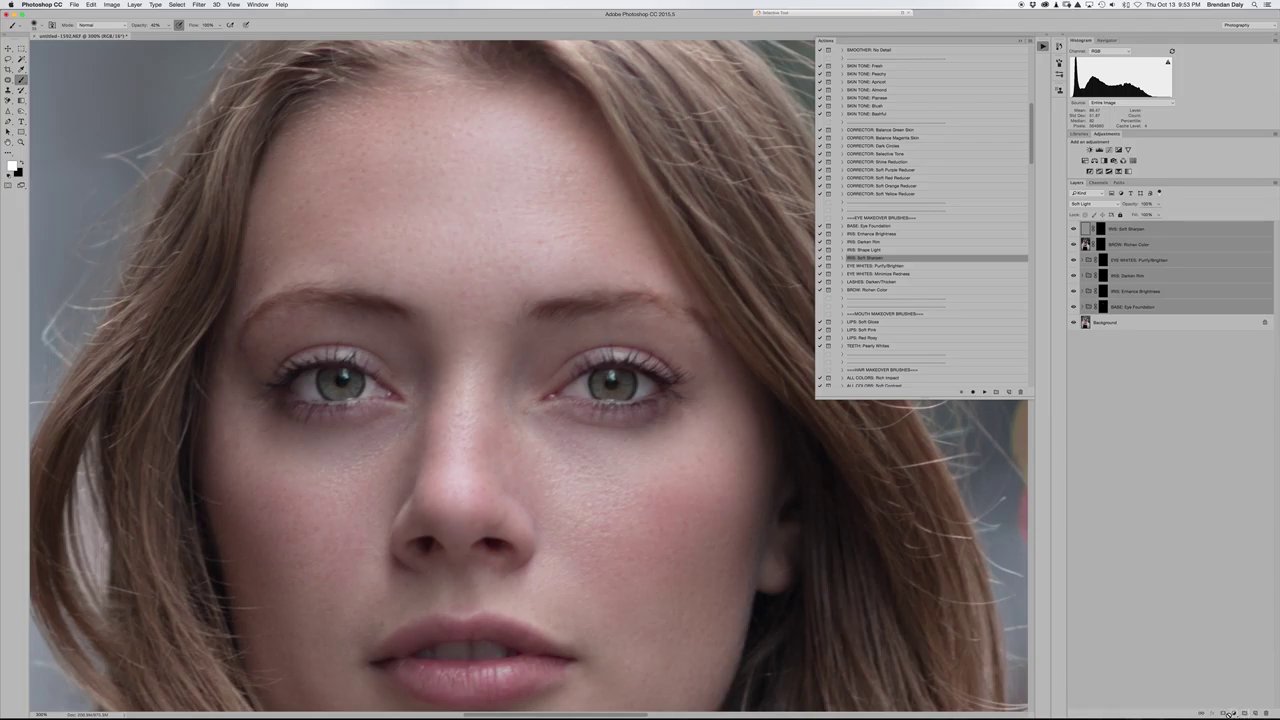
left_click(1243, 713)
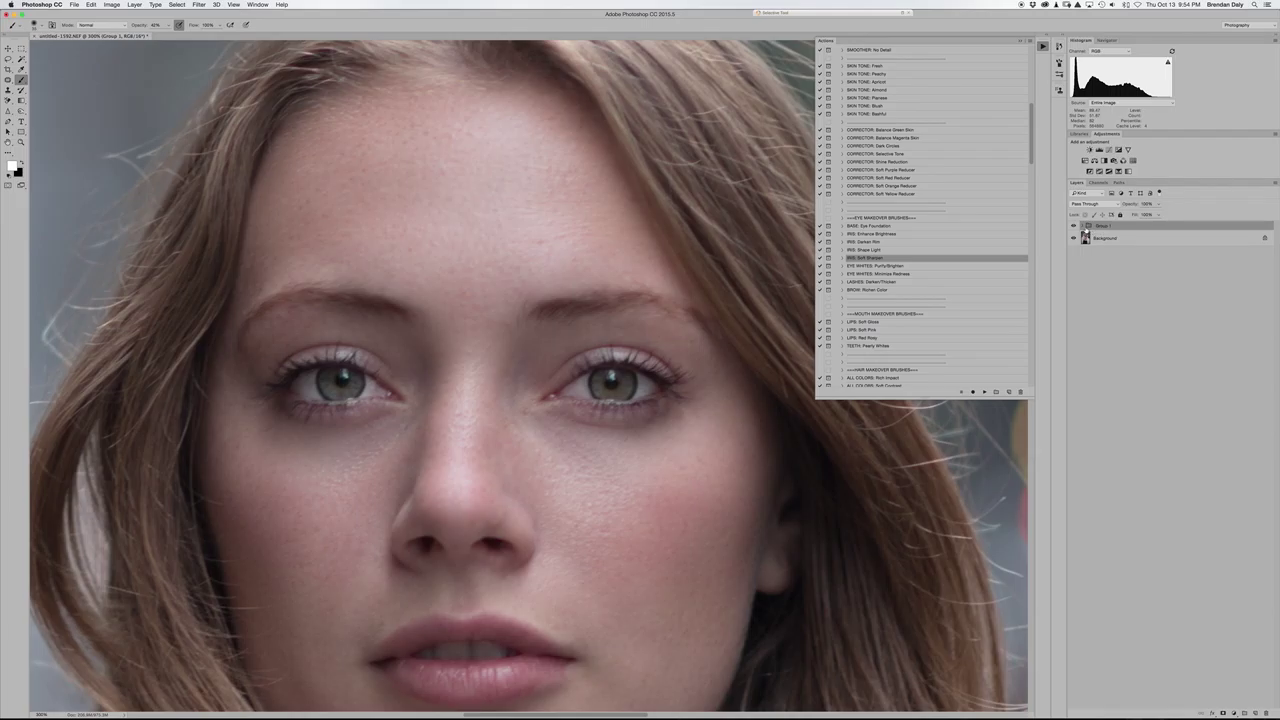
left_click(1081, 226)
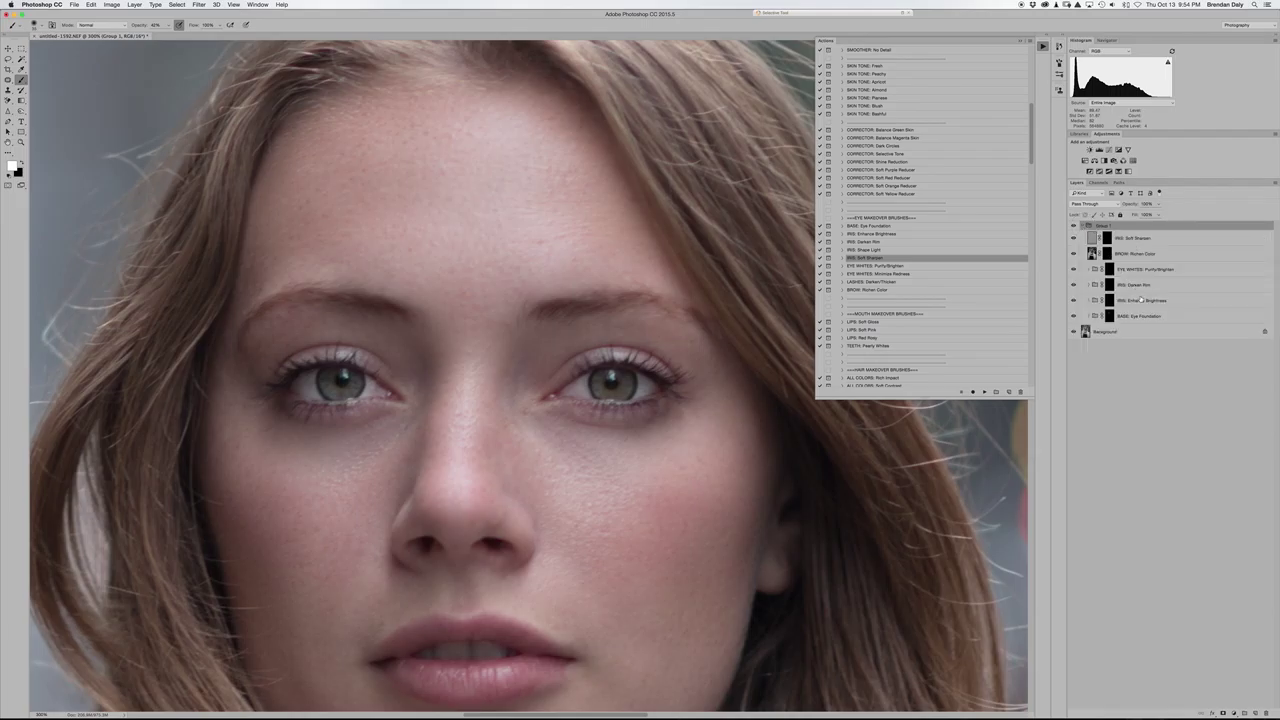
left_click(1074, 227)
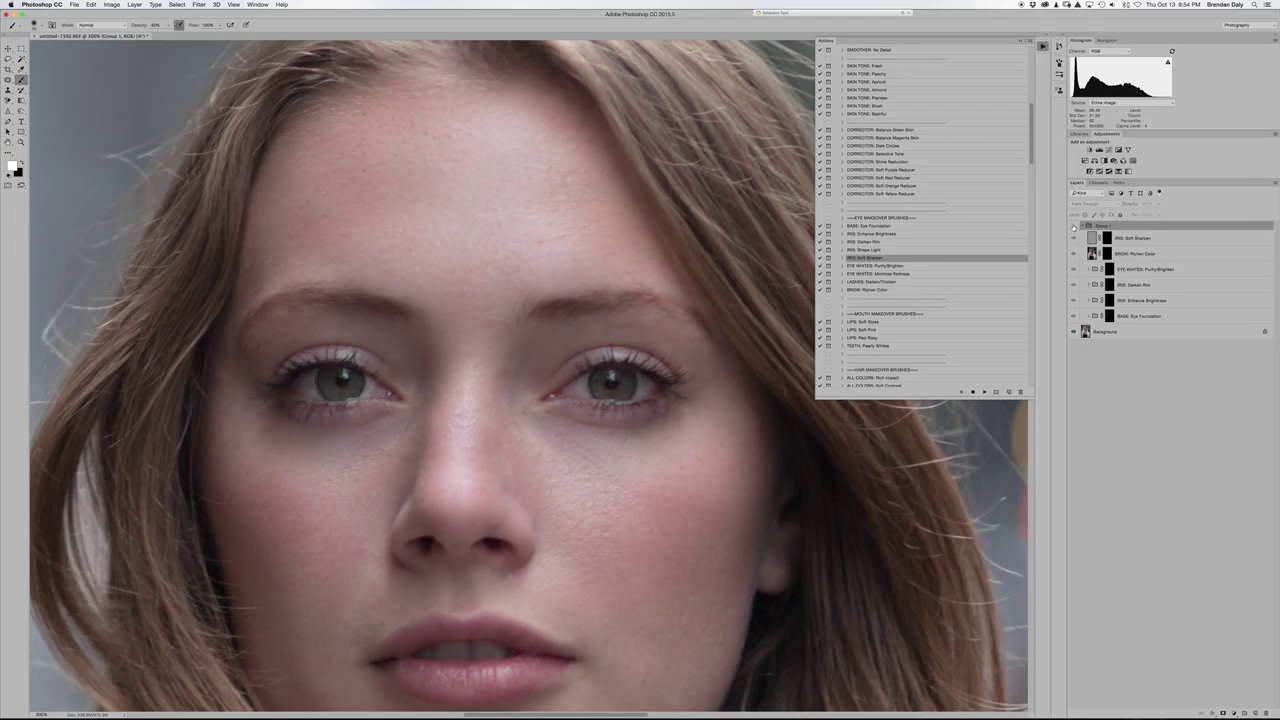
left_click(1074, 227)
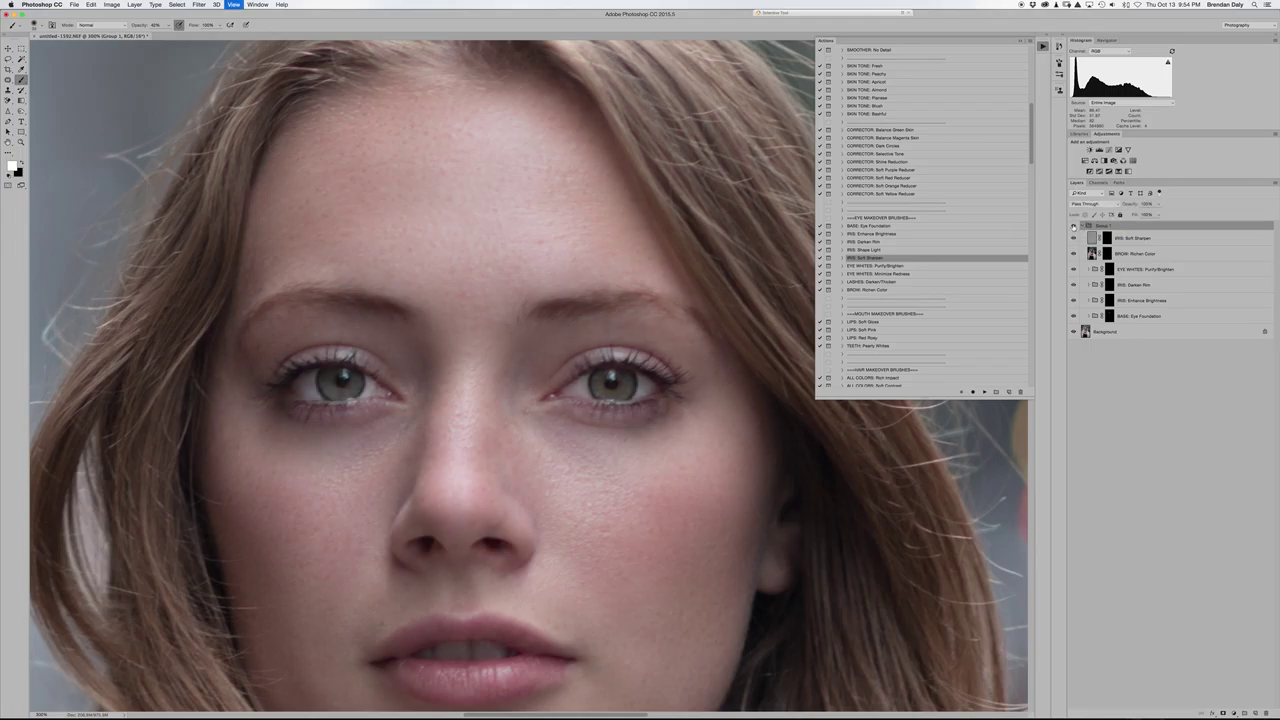
- Compare the full portrait with and without the eye makeover group and flatten the image
key("super+minus")
key("super+minus")
key("super+minus")
key("super+minus")
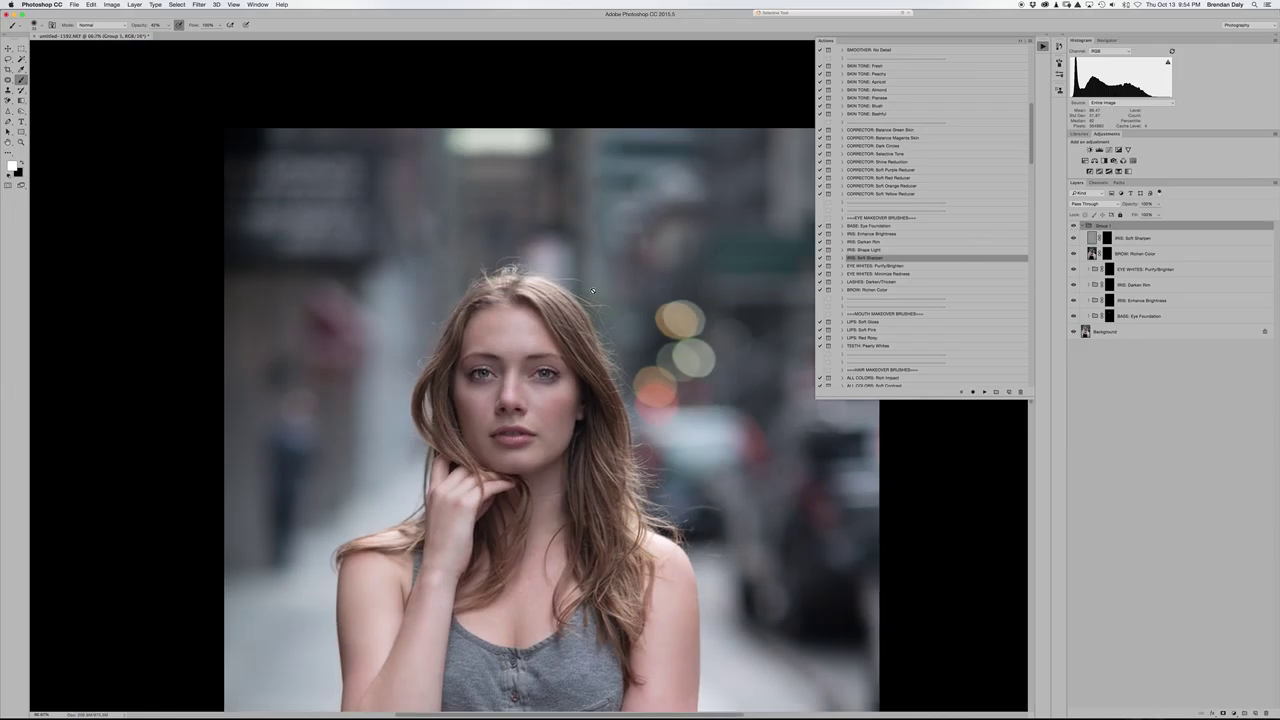
scroll(552, 303, "down", 5)
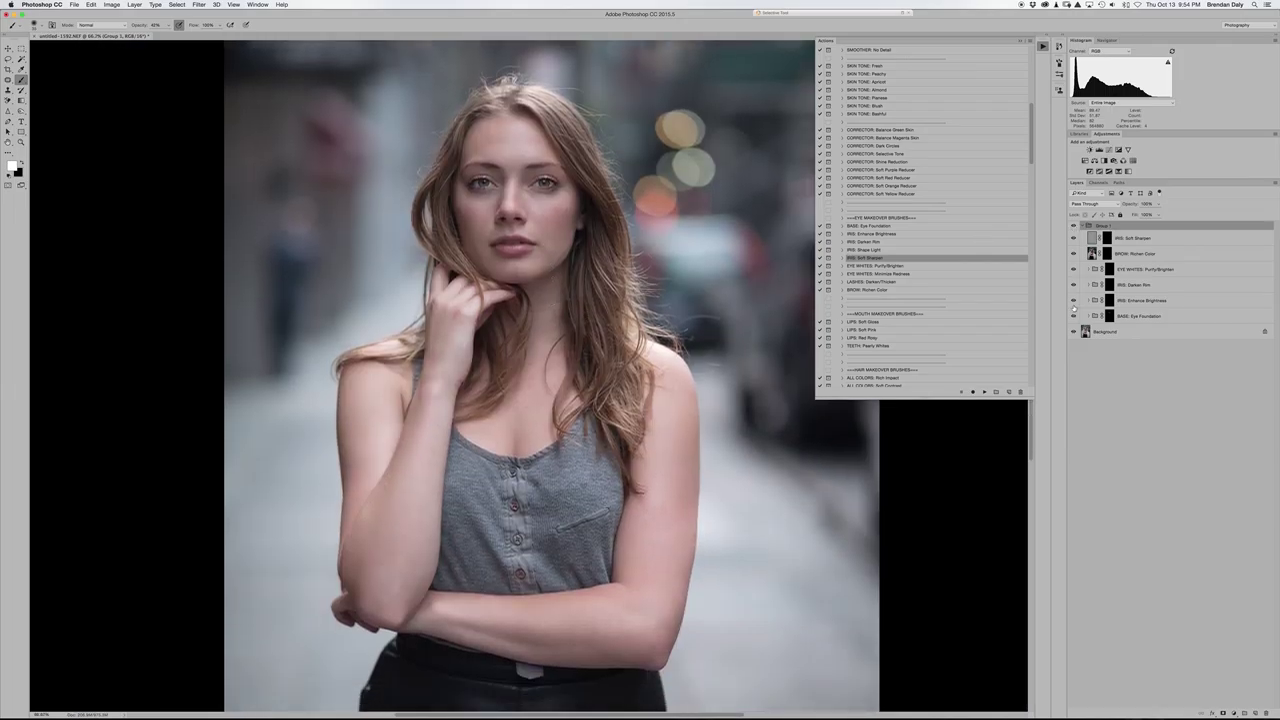
left_click(1074, 226)
left_click(1074, 226)
left_click(135, 5)
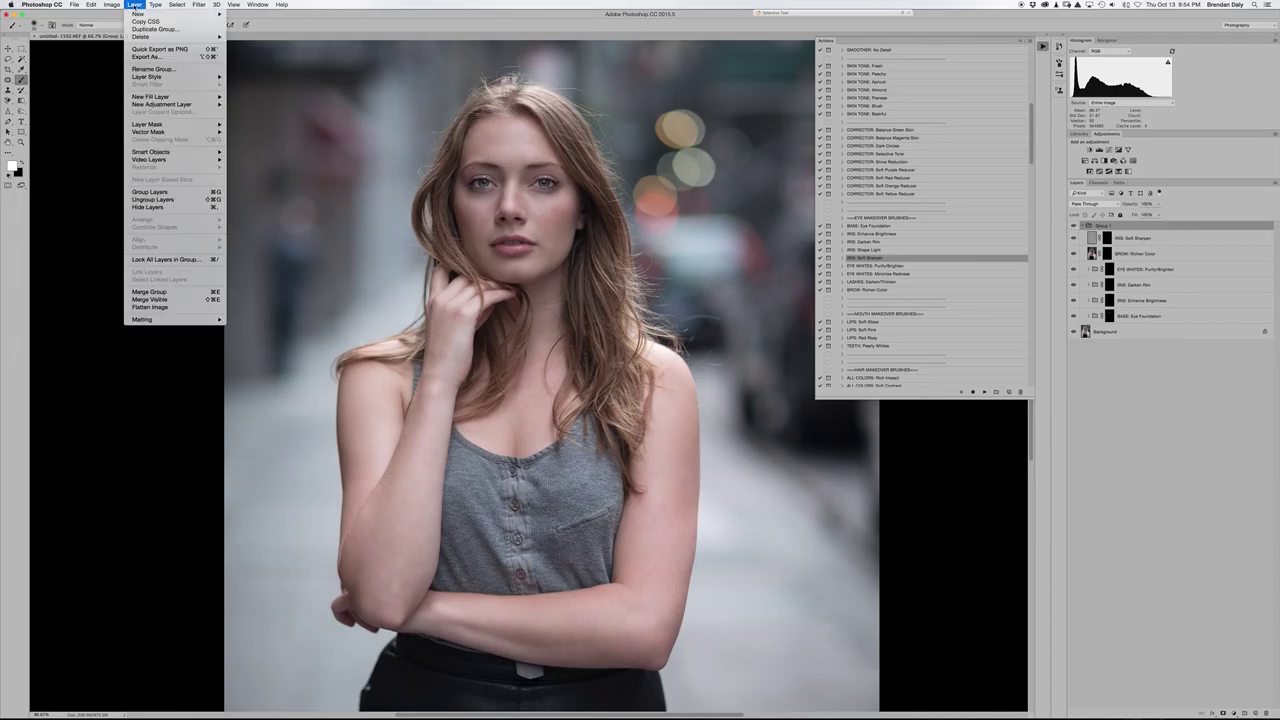
left_click(150, 308)
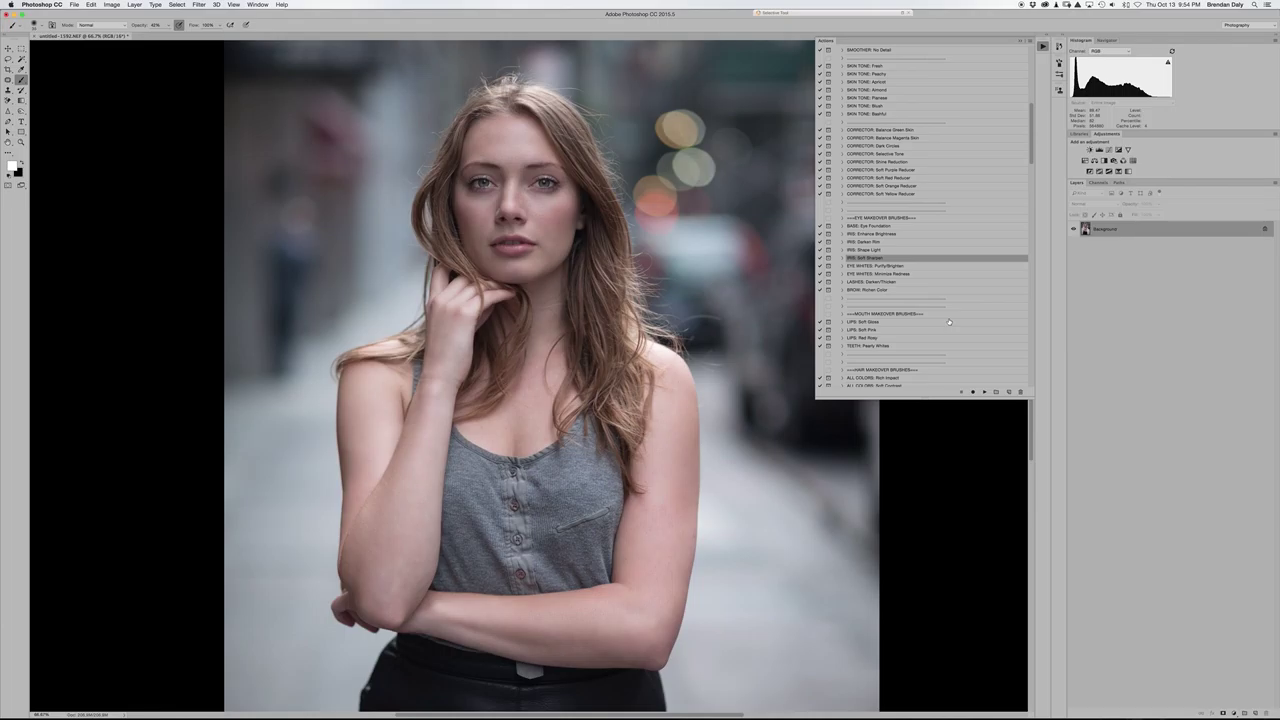
- Run the LIPS: Soft Gloss action on the portrait and continue past its instructions
key("super+equal")
key("super+equal")
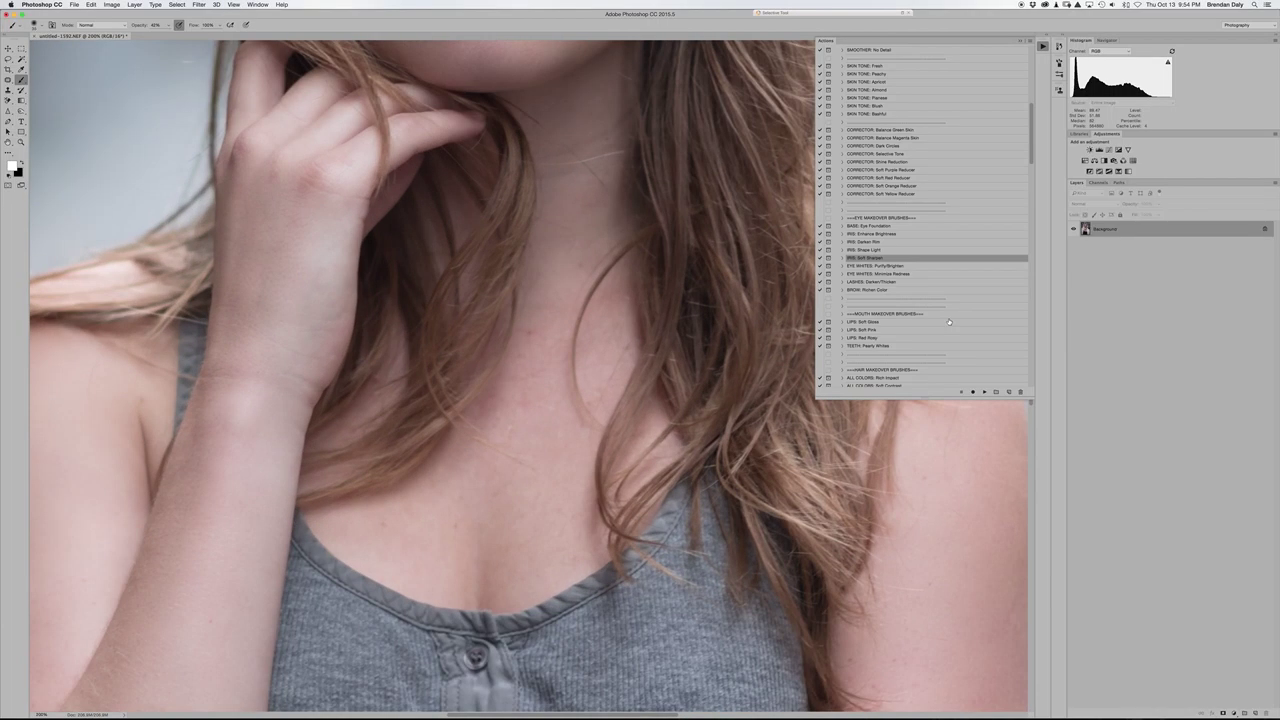
scroll(706, 366, "up", 10)
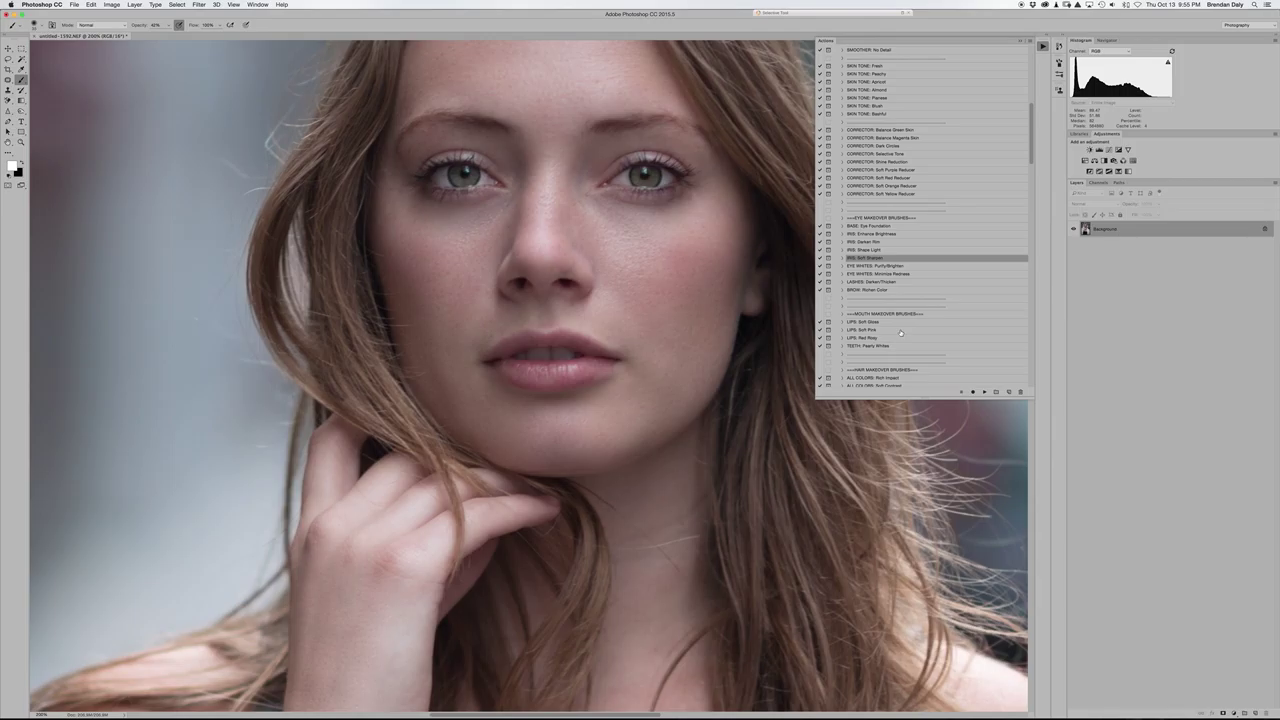
left_click(884, 322)
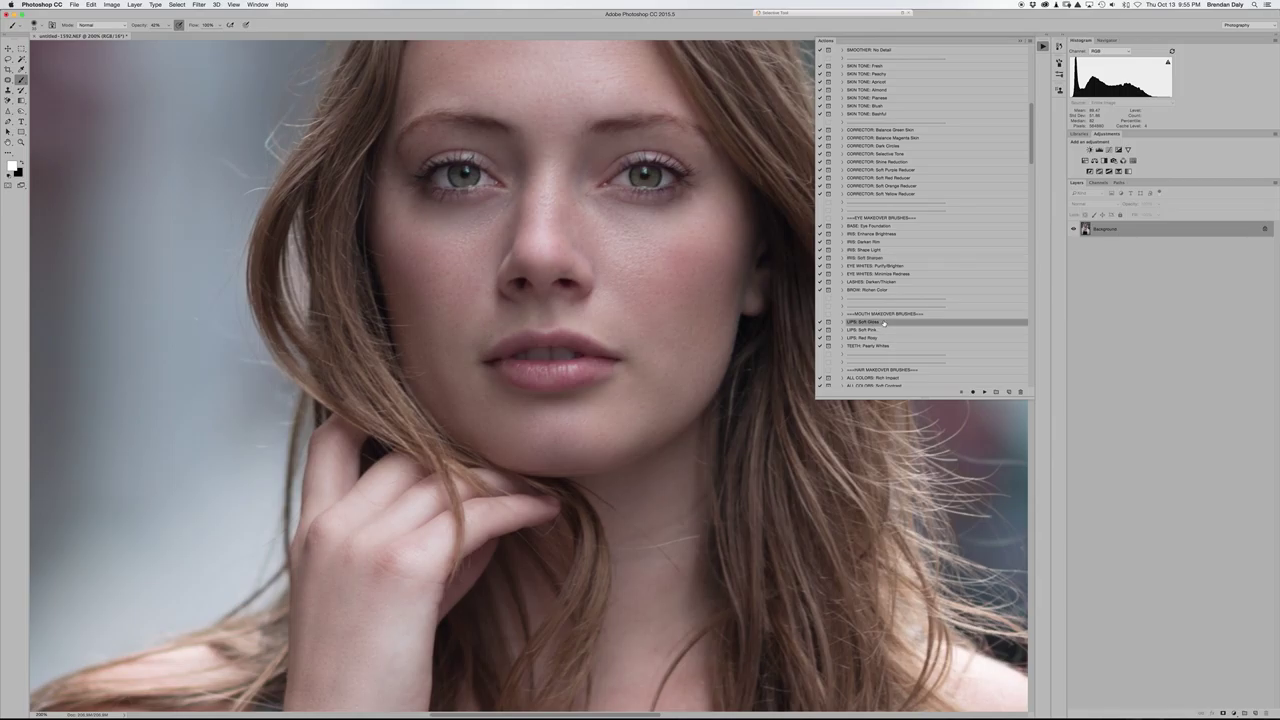
left_click(984, 392)
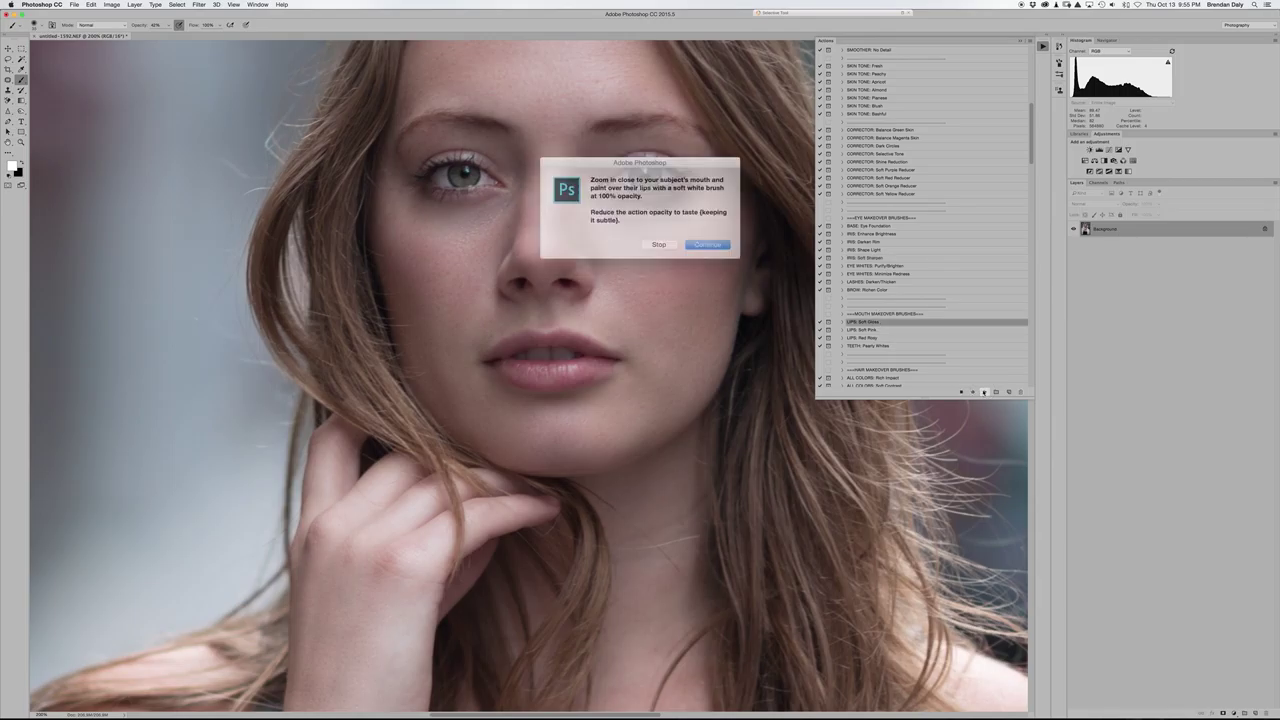
left_click(697, 239)
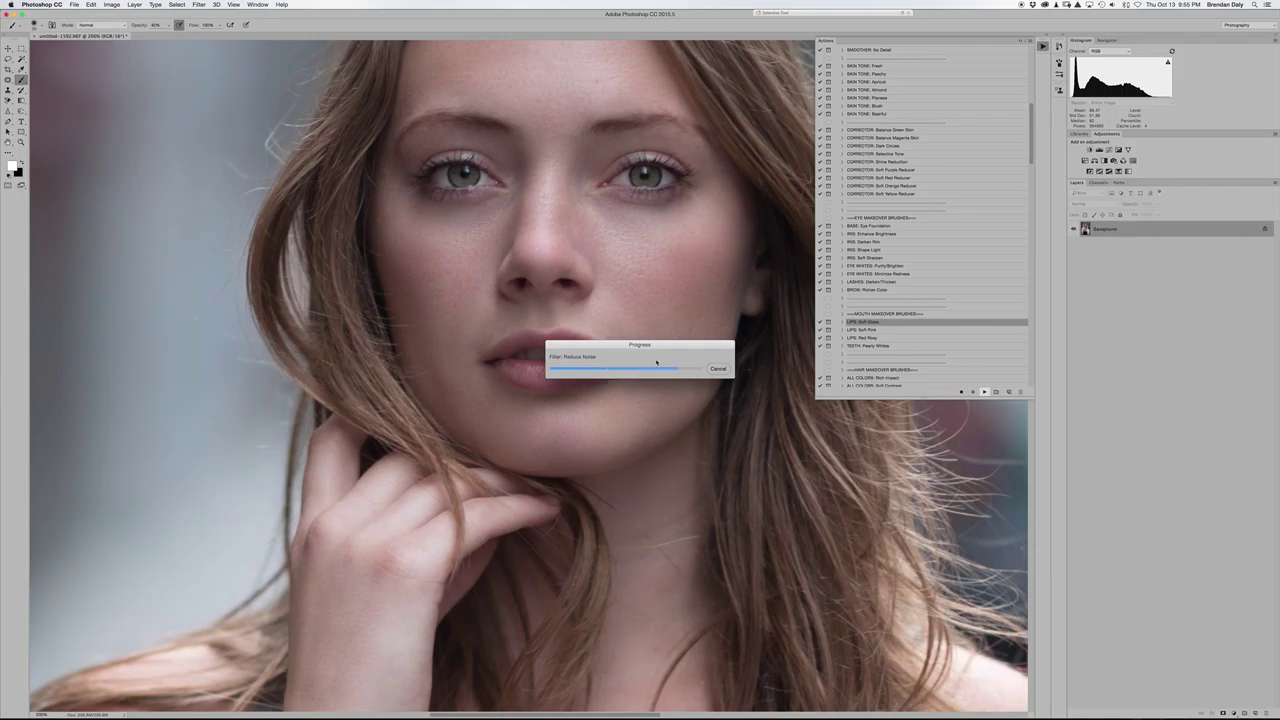
left_click_drag(665, 346, 731, 237)
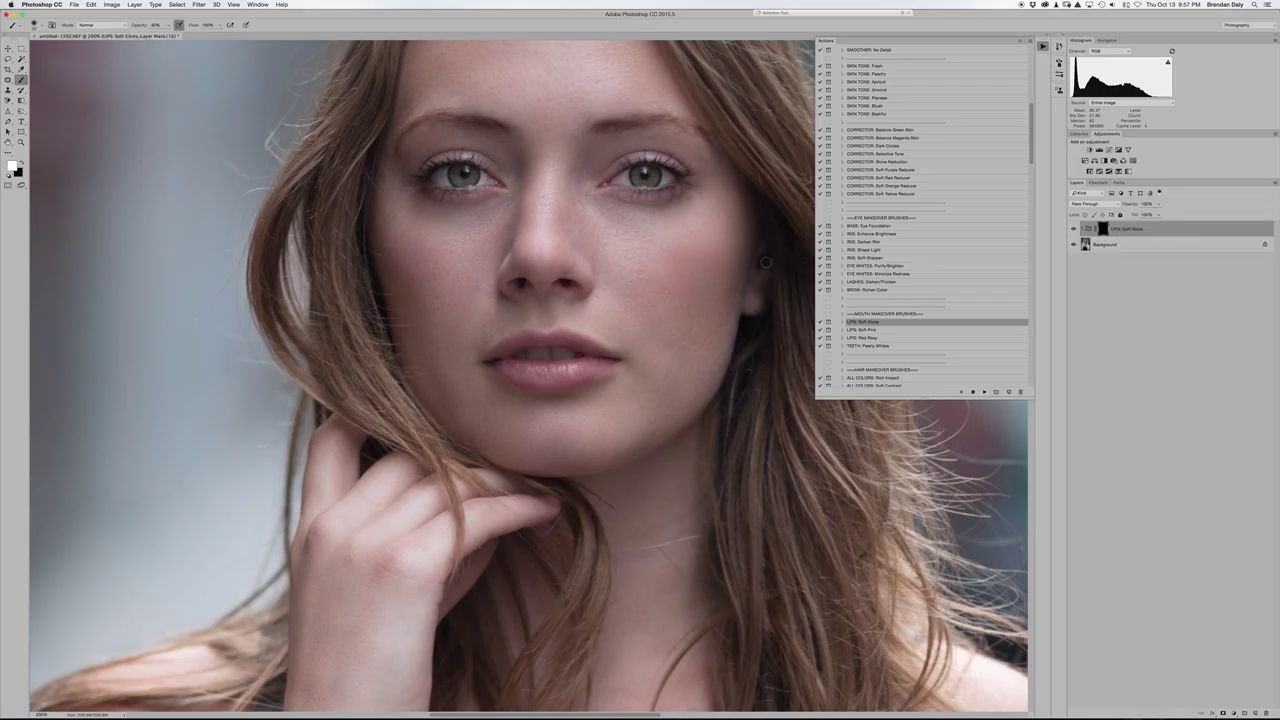
- Set the brush to 100% opacity with about 15% flow and paint the Soft Gloss effect over the lips on the layer mask
left_click(167, 27)
left_click_drag(167, 36, 214, 37)
left_click(219, 26)
left_click_drag(219, 36, 188, 36)
scroll(185, 36, "left", 1)
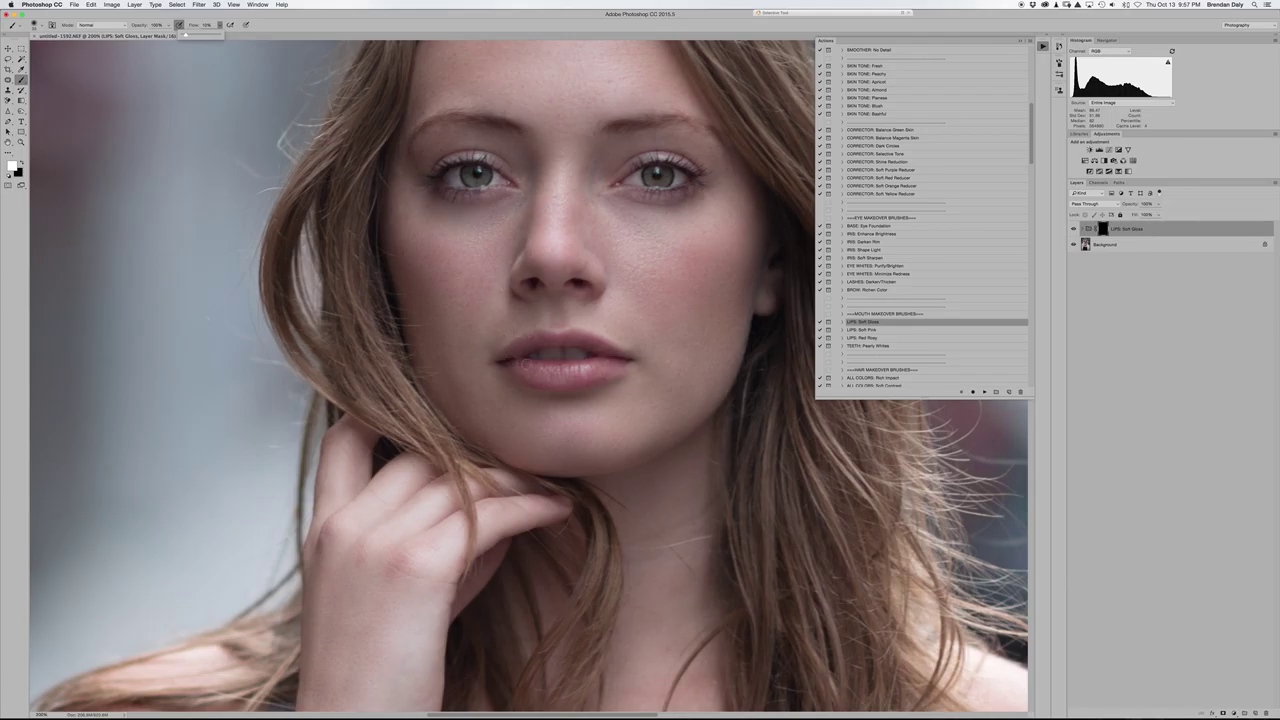
left_click(518, 363)
mouse_move(510, 352)
left_mouse_down()
mouse_move(572, 337)
mouse_move(556, 341)
mouse_move(602, 350)
left_mouse_up()
- Compare the lips and the wider portrait with the Soft Gloss group hidden and shown, and flatten the image
left_click(1074, 230)
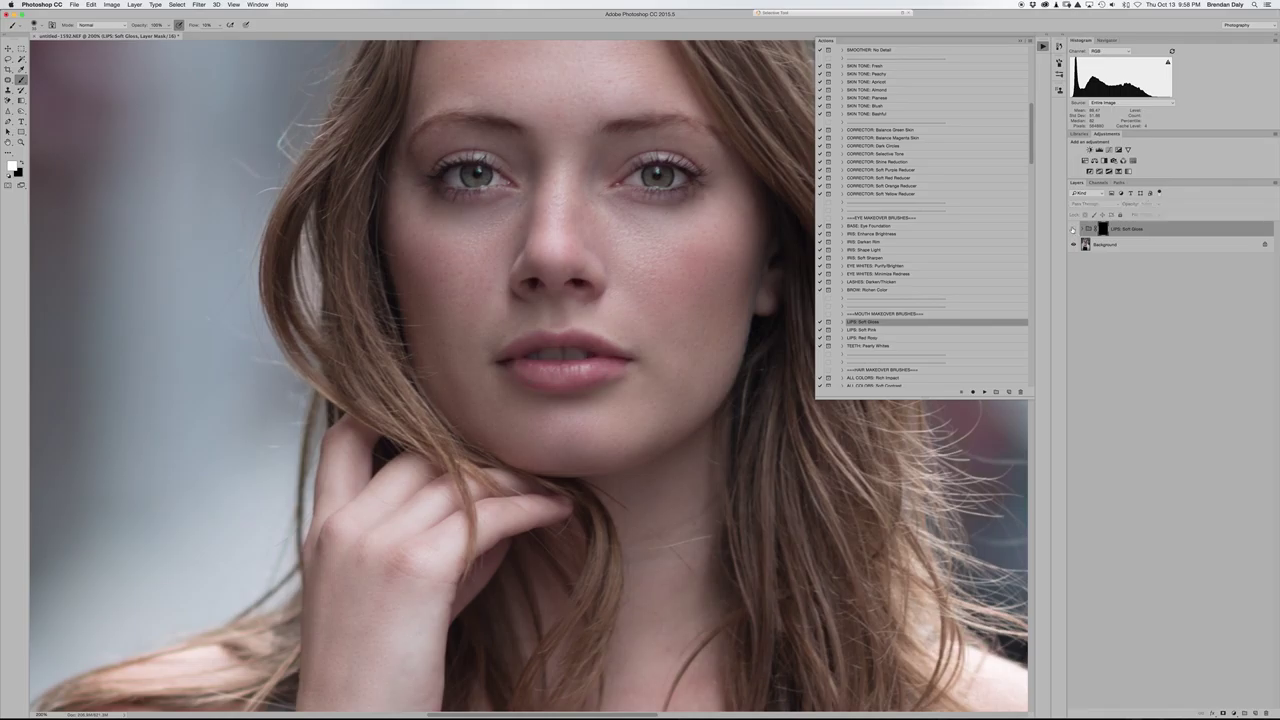
left_click(1074, 230)
key("super+minus")
key("super+minus")
key("super+minus")
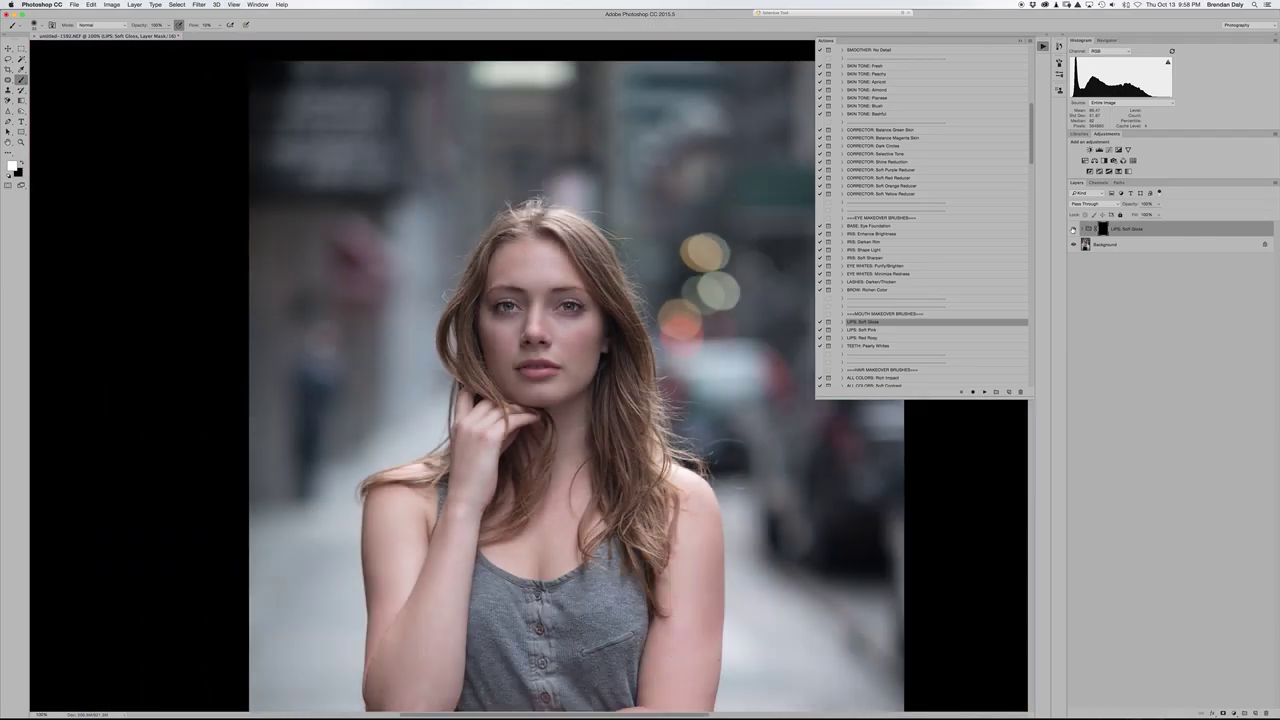
left_click(1073, 230)
left_click(1073, 230)
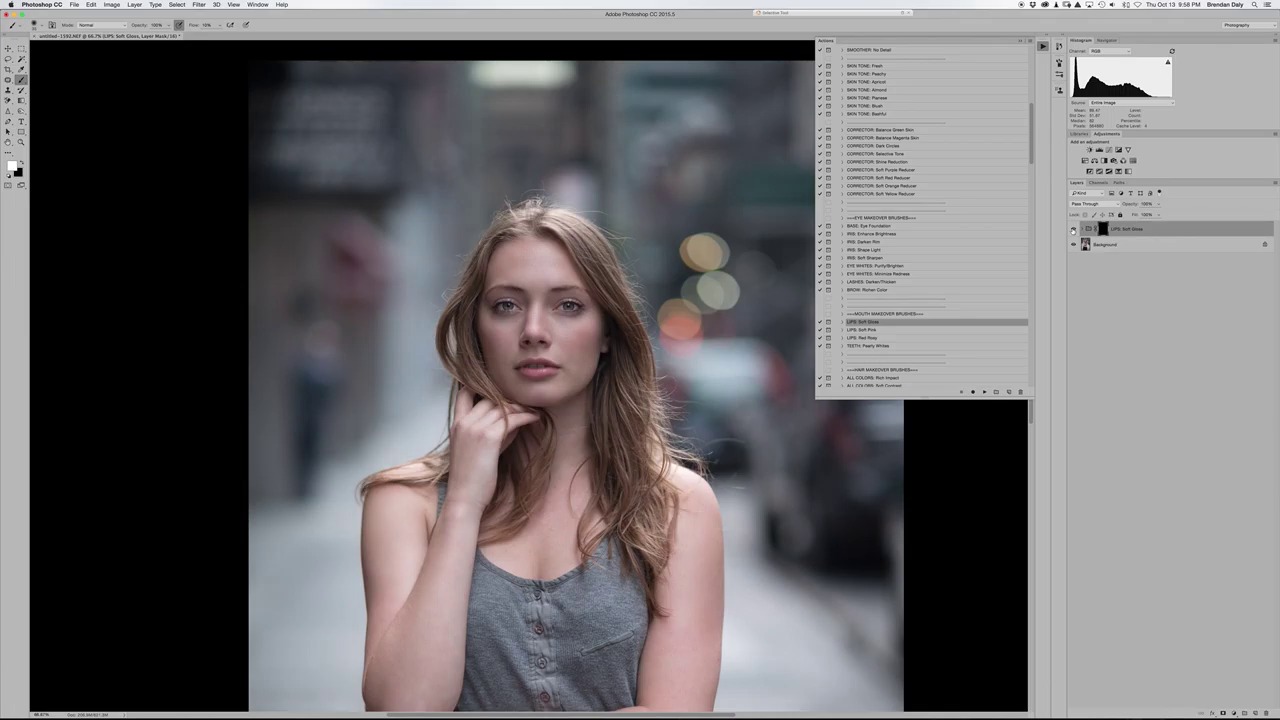
left_click(1073, 231)
left_click(1073, 231)
left_click(133, 5)
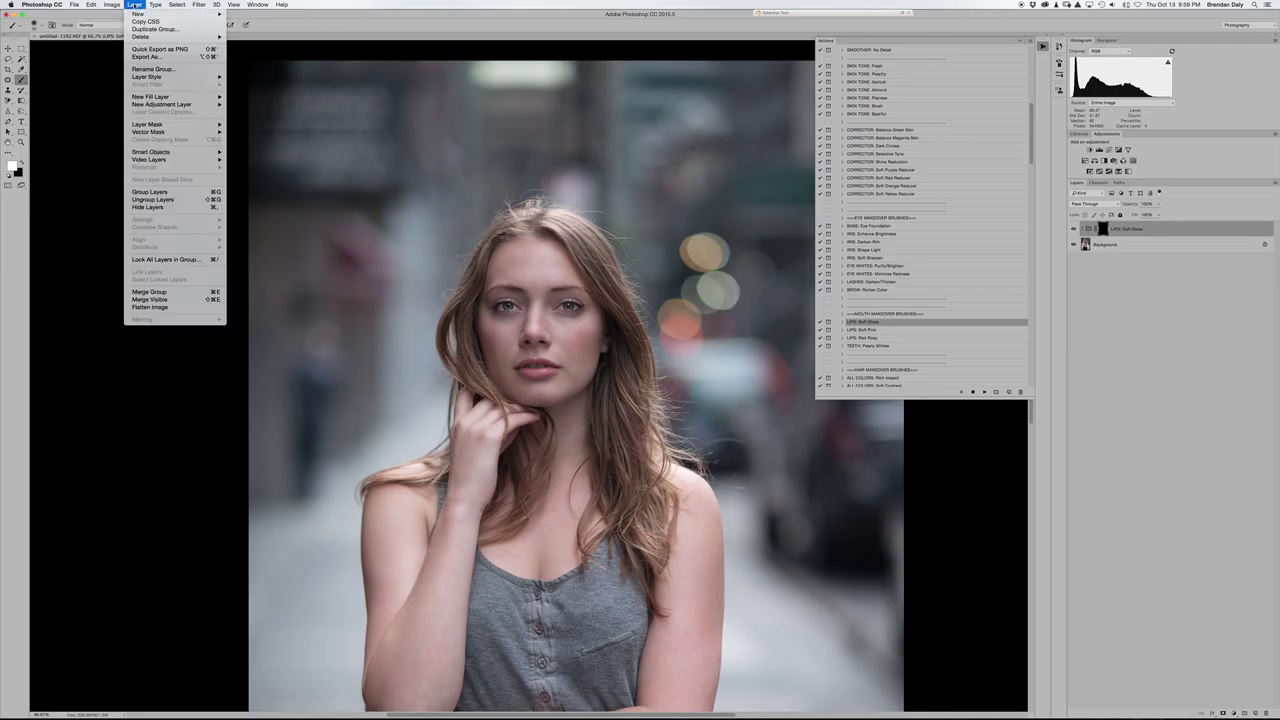
left_click(150, 307)
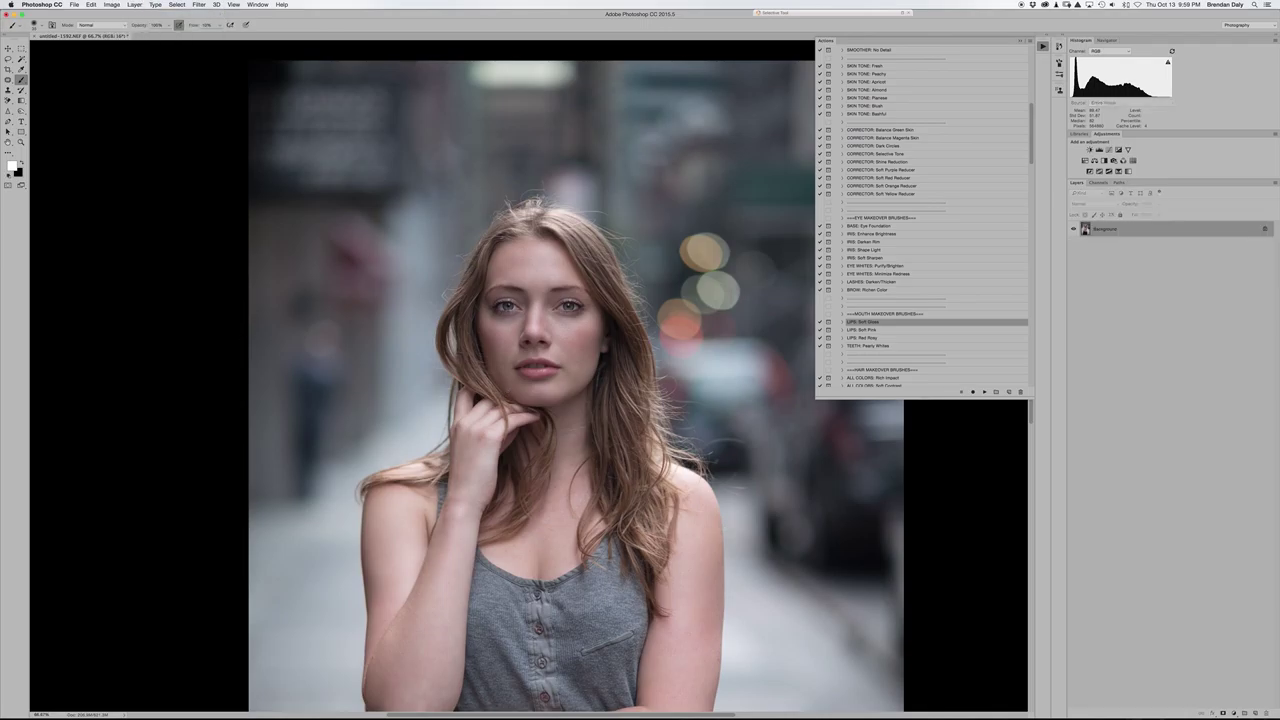
- Examine the flattened portrait's lips, eyes and skin both up close and at a wider view
scroll(509, 390, "up", 2)
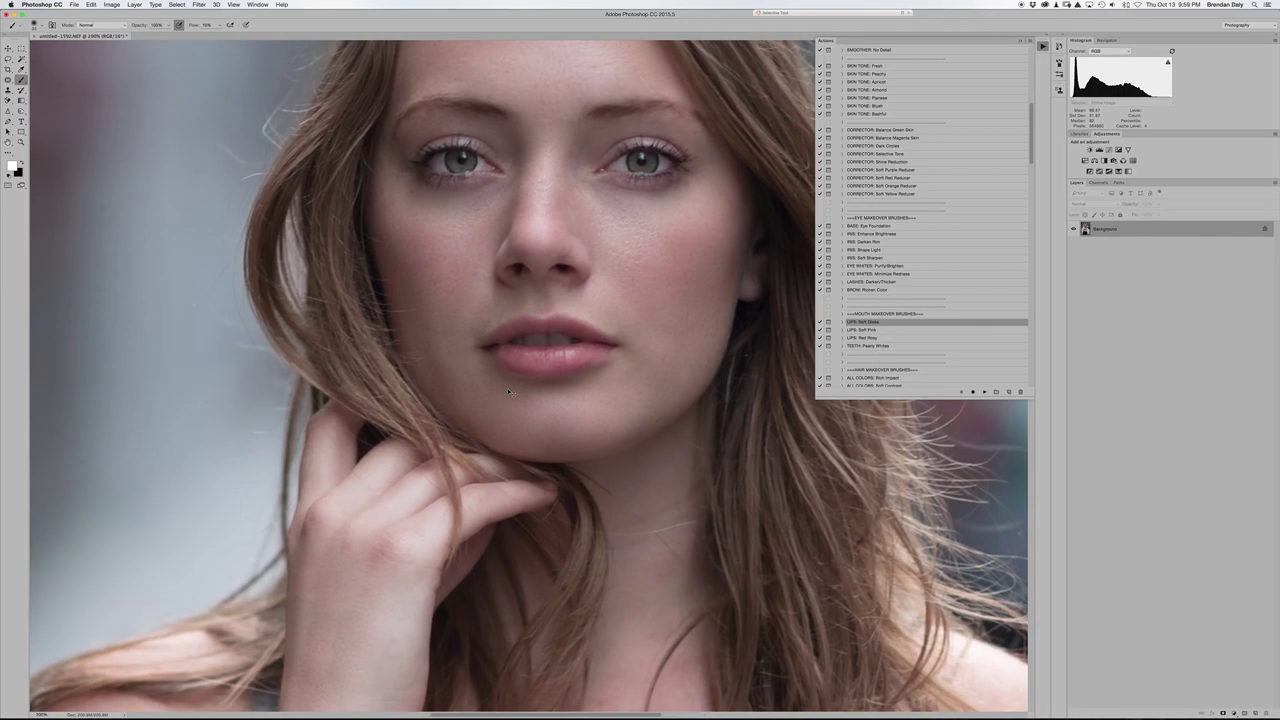
scroll(508, 390, "up", 2)
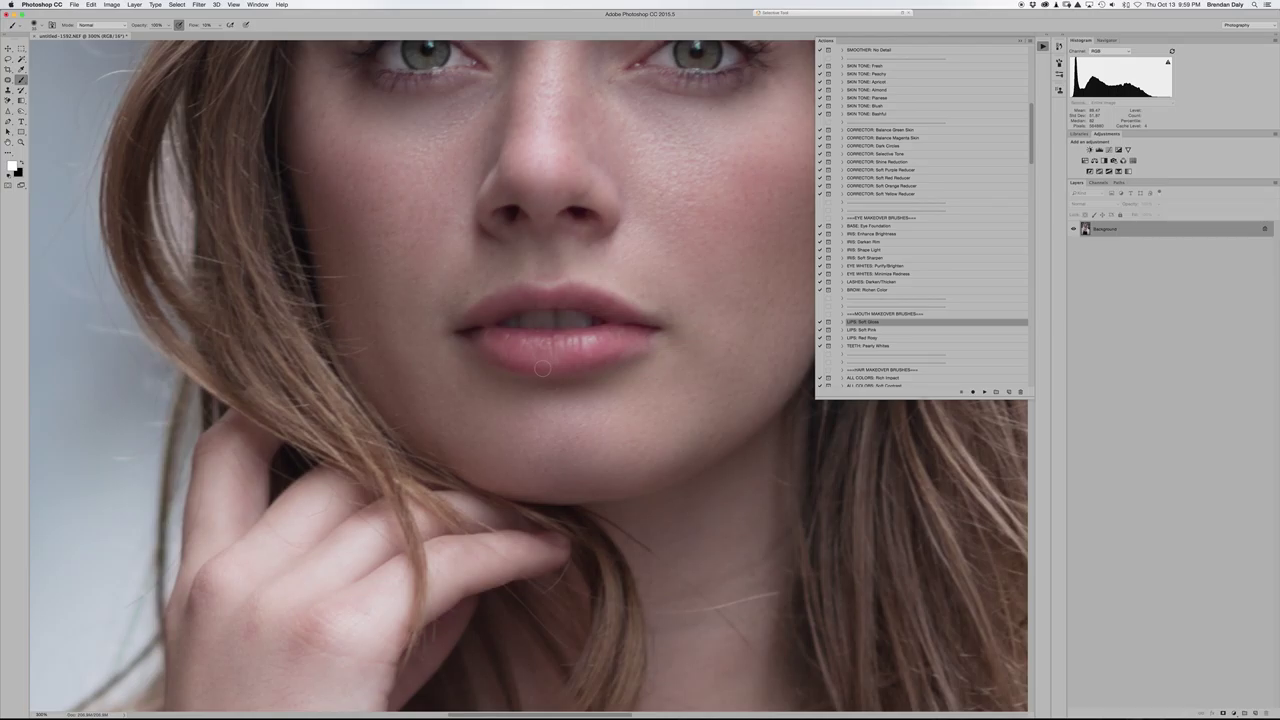
scroll(541, 368, "up", 5)
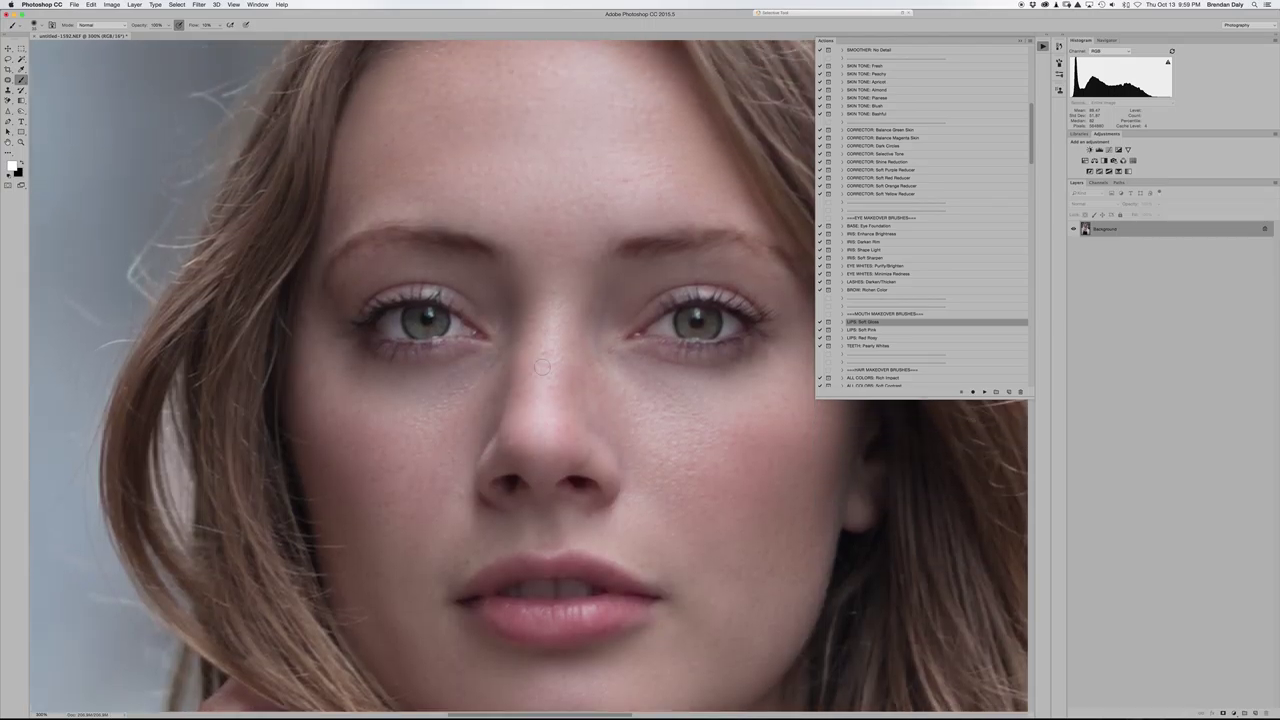
scroll(541, 368, "down", 5)
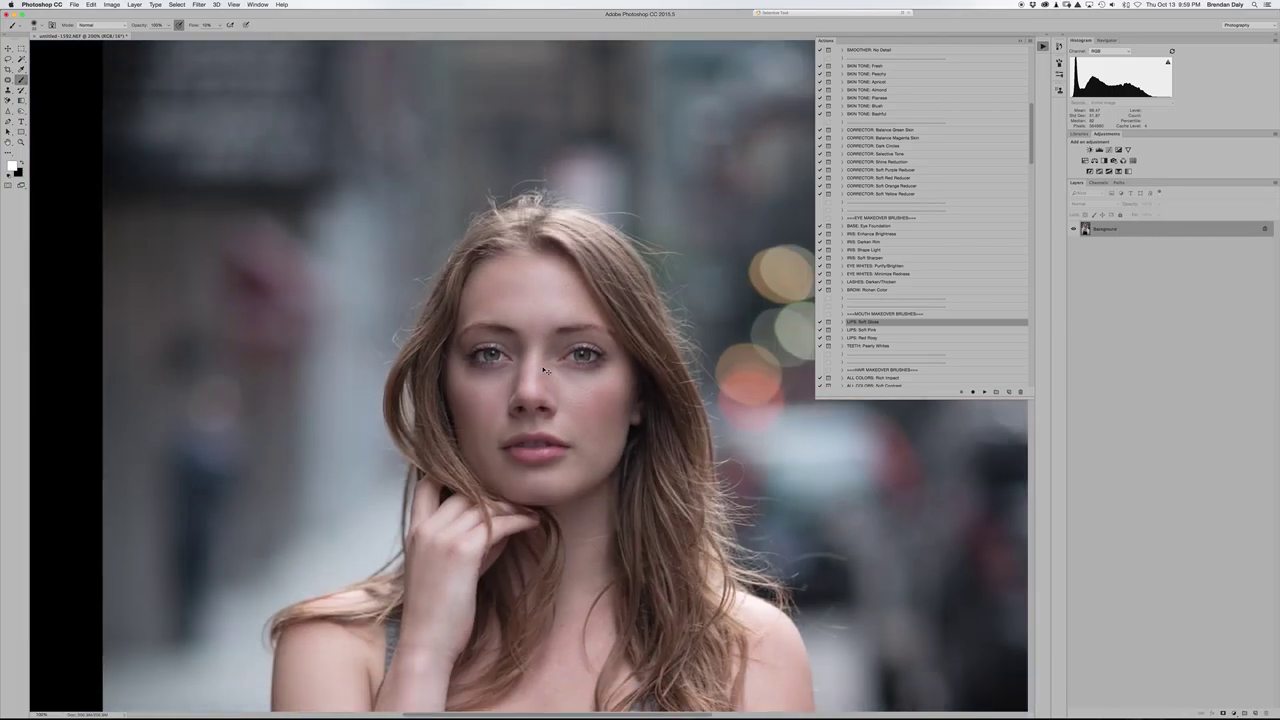
scroll(545, 371, "down", 3)
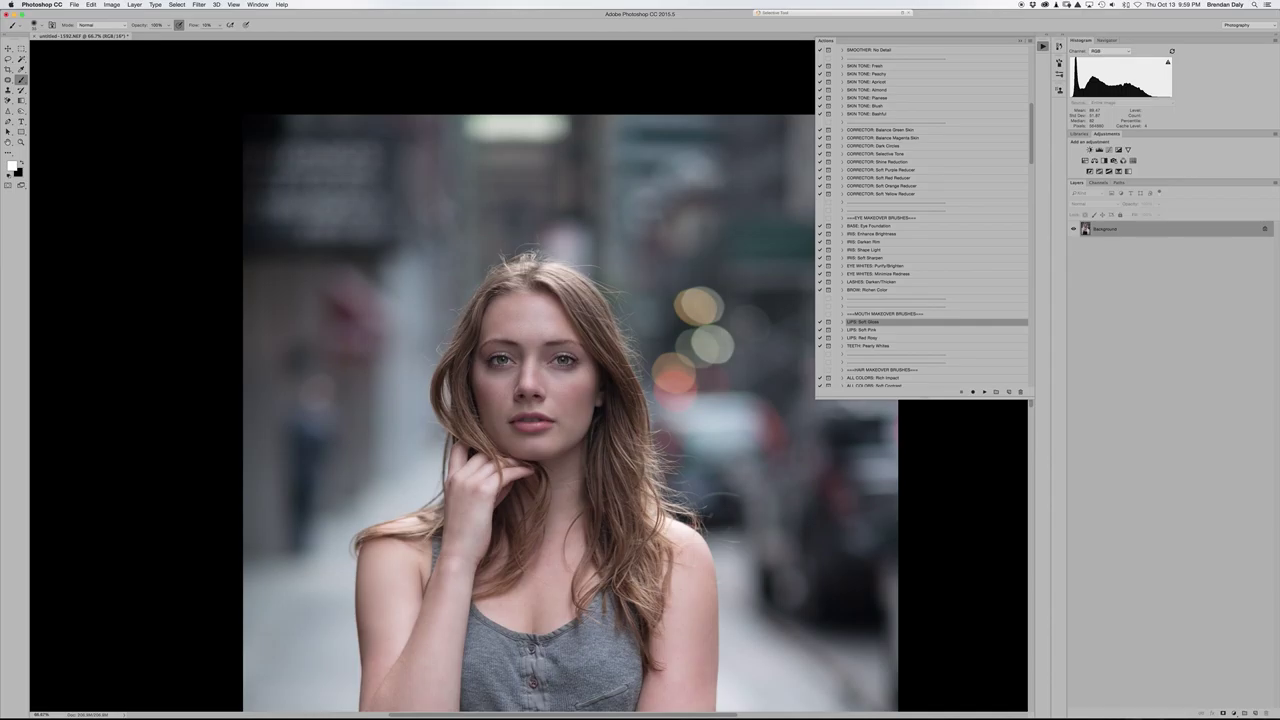
scroll(524, 343, "up", 1)
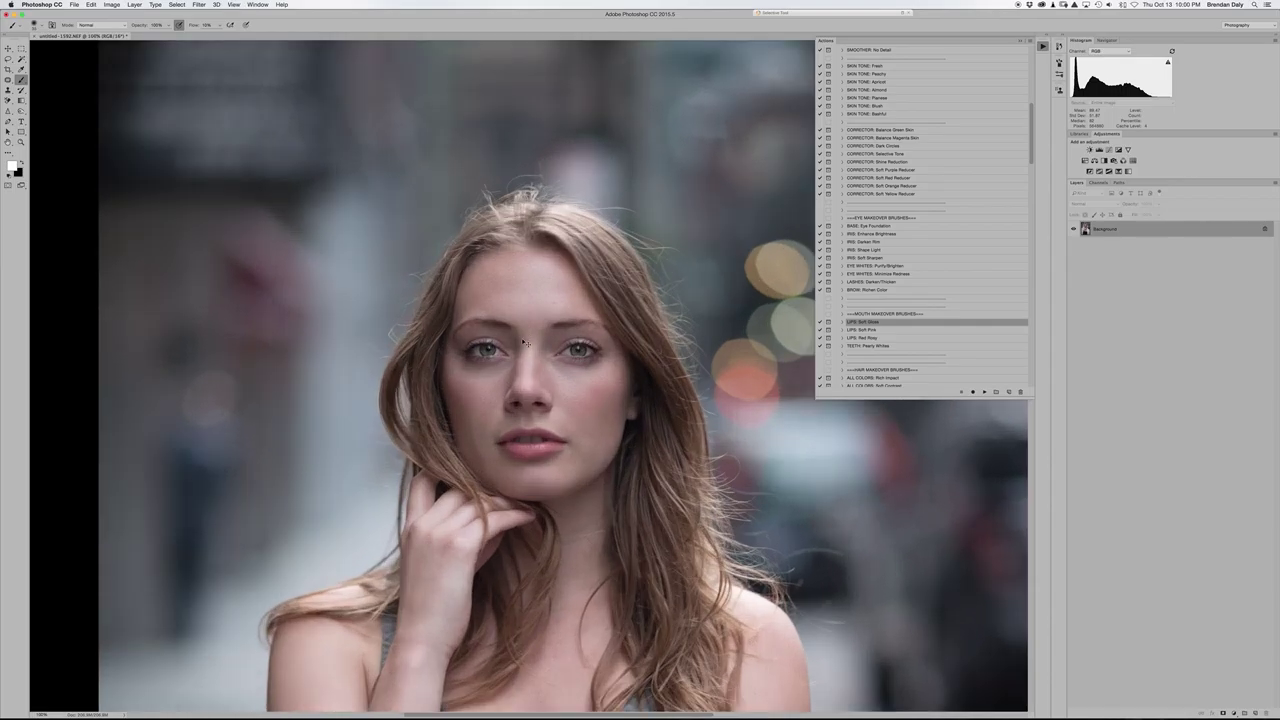
scroll(524, 343, "up", 1)
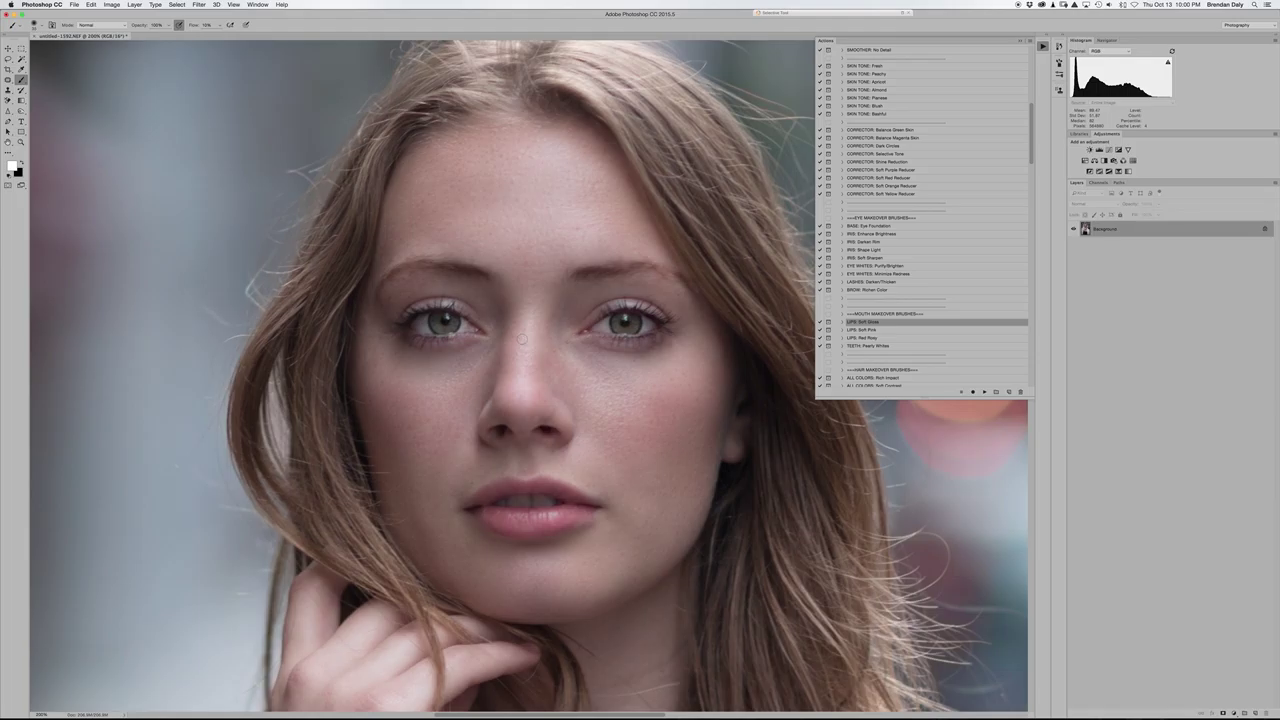
scroll(522, 339, "down", 1)
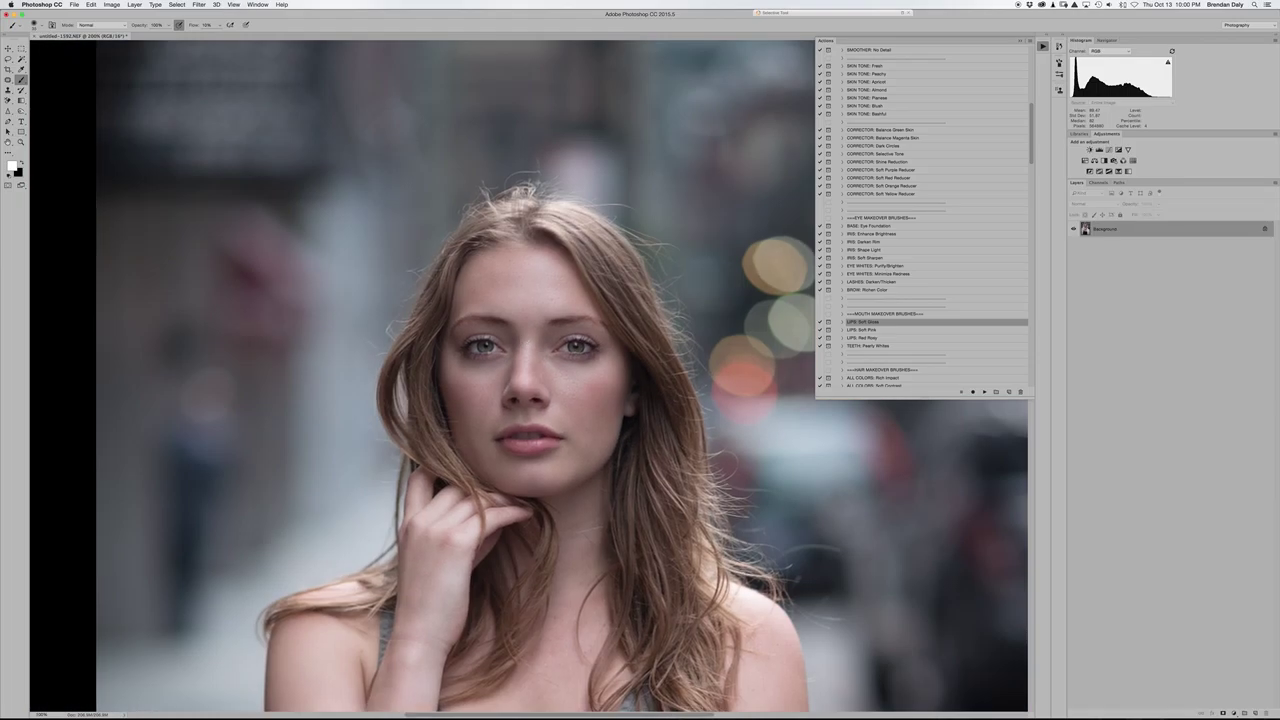
- Run the Dodge and Burn action from the portrait actions, expand its layer group and select the Burn layer
scroll(881, 338, "down", 15)
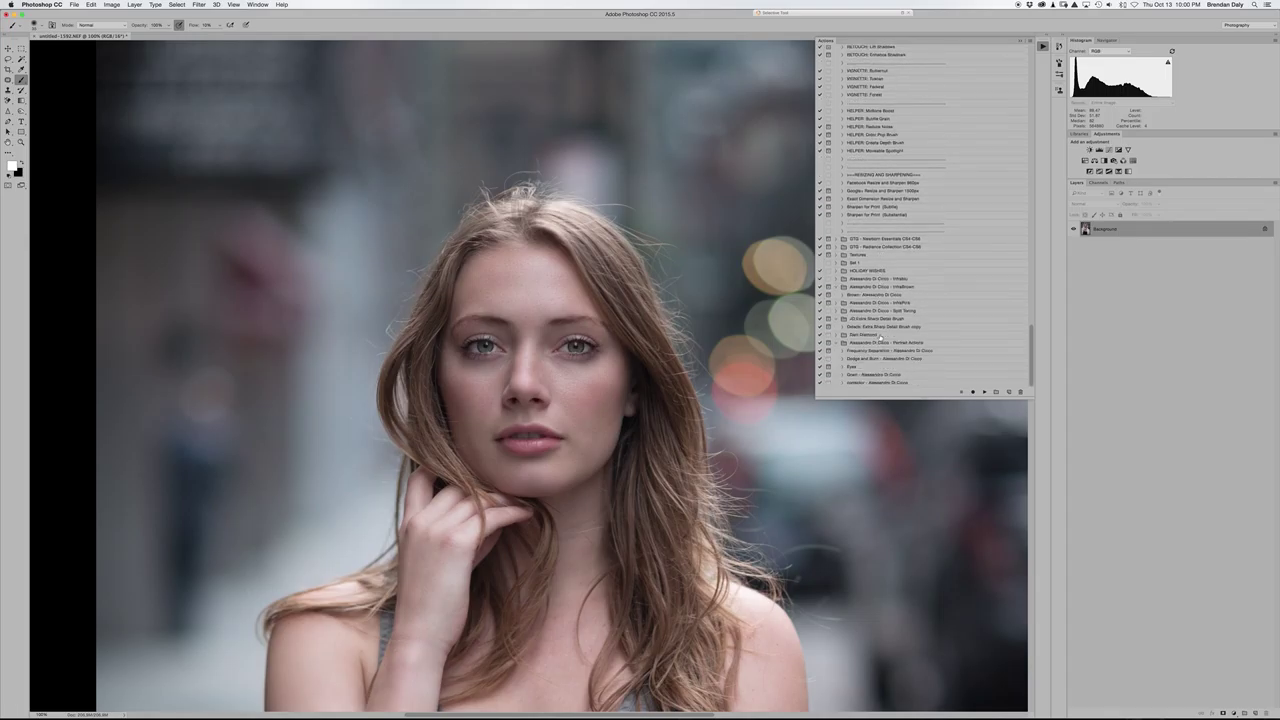
left_click(878, 362)
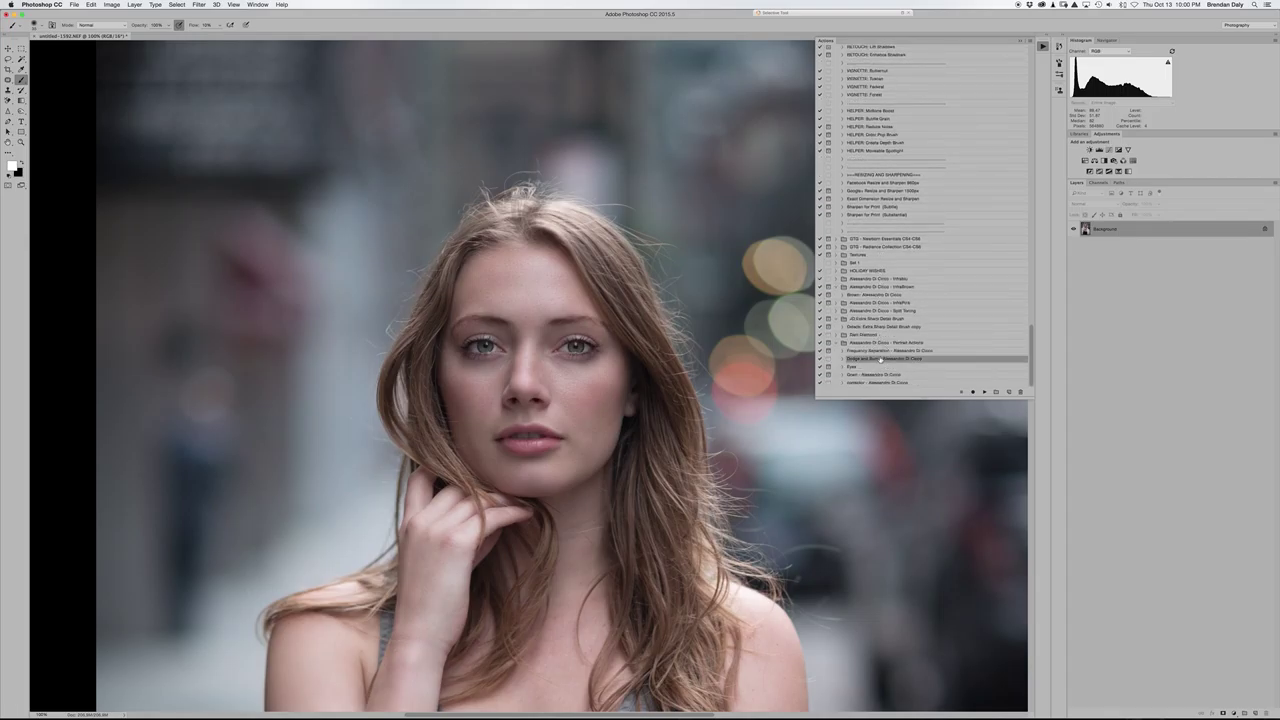
left_click(983, 391)
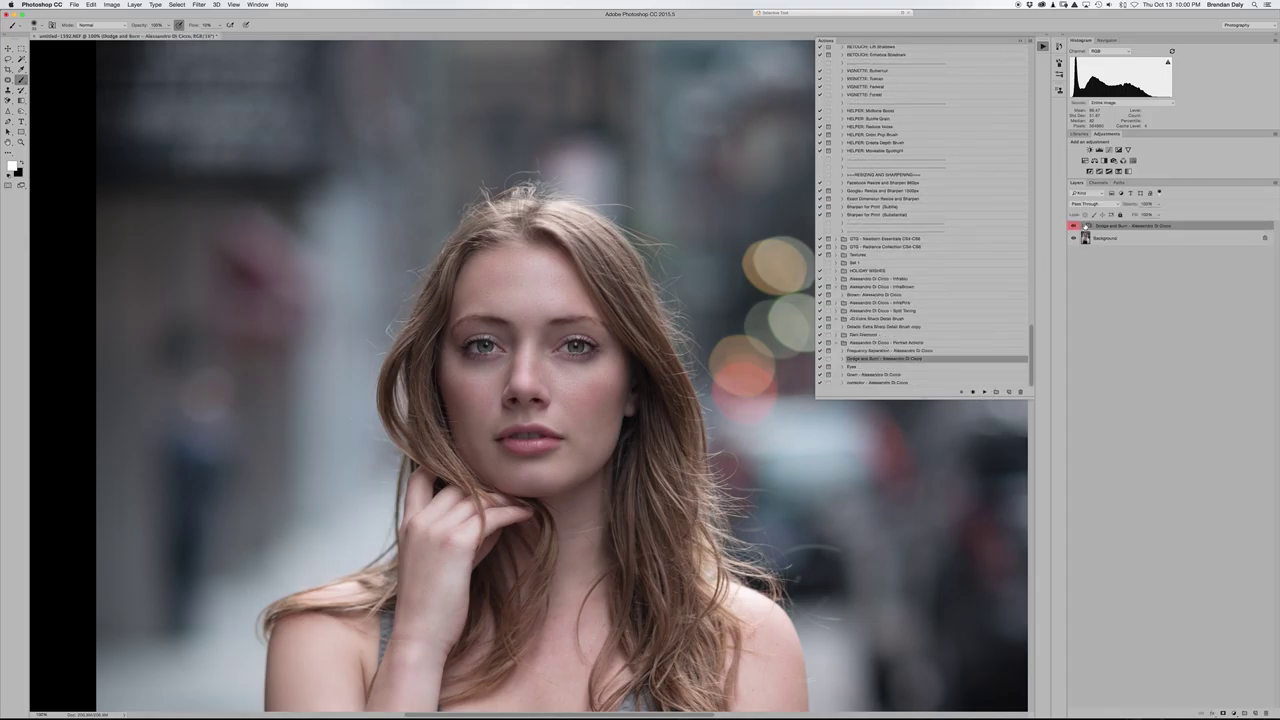
left_click(1085, 227)
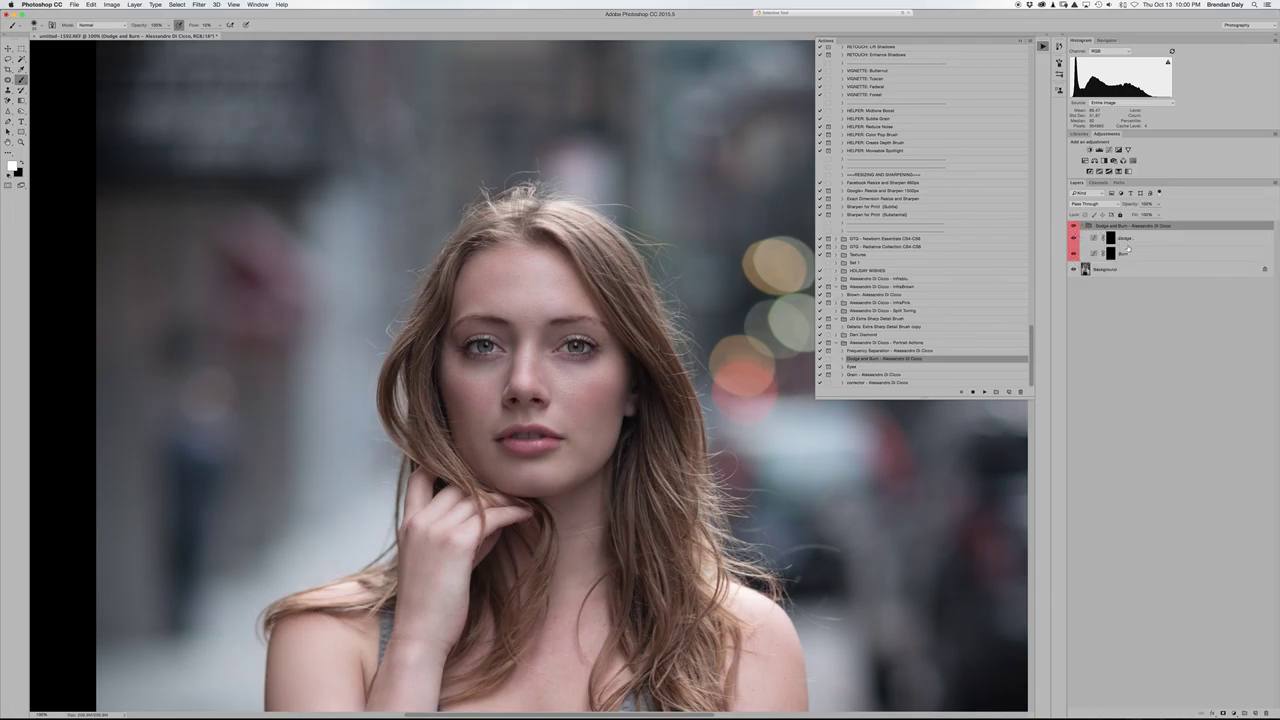
left_click(1130, 255)
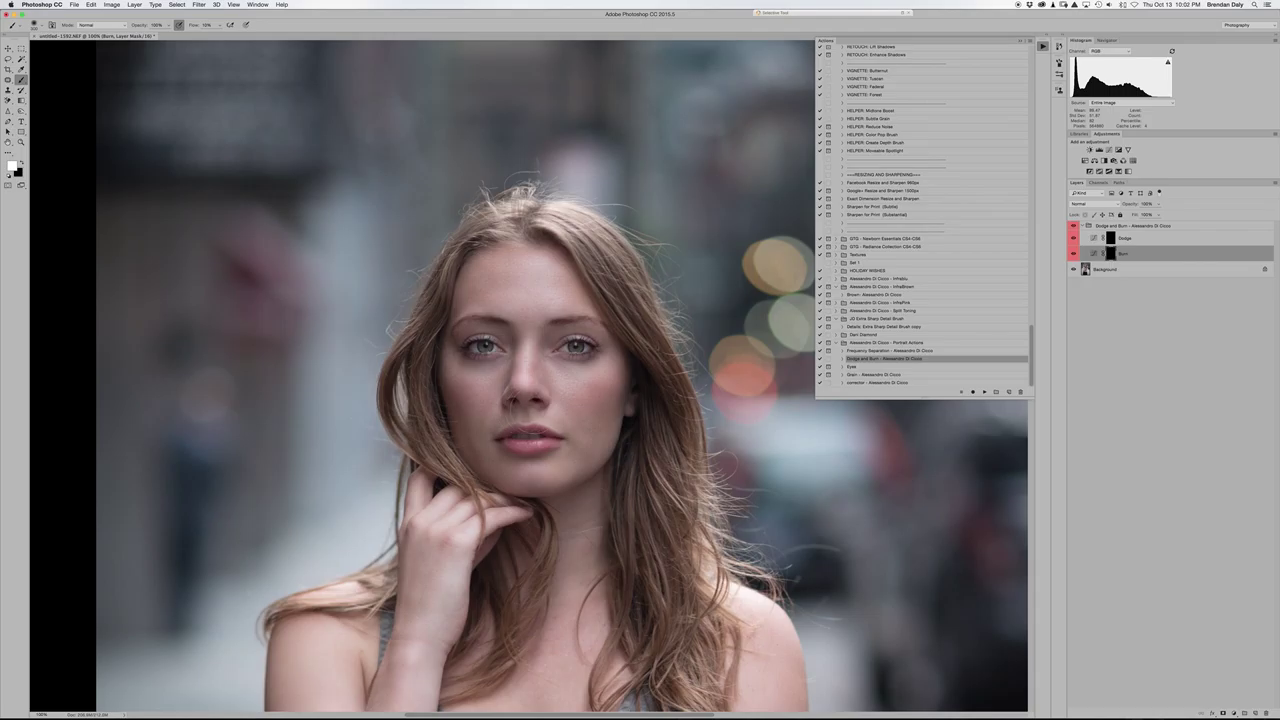
- Darken the face's shadow contours on the Burn mask with a smaller brush, and compare the portrait with the Dodge and Burn group hidden and shown
key("super+equal")
key("super+equal")
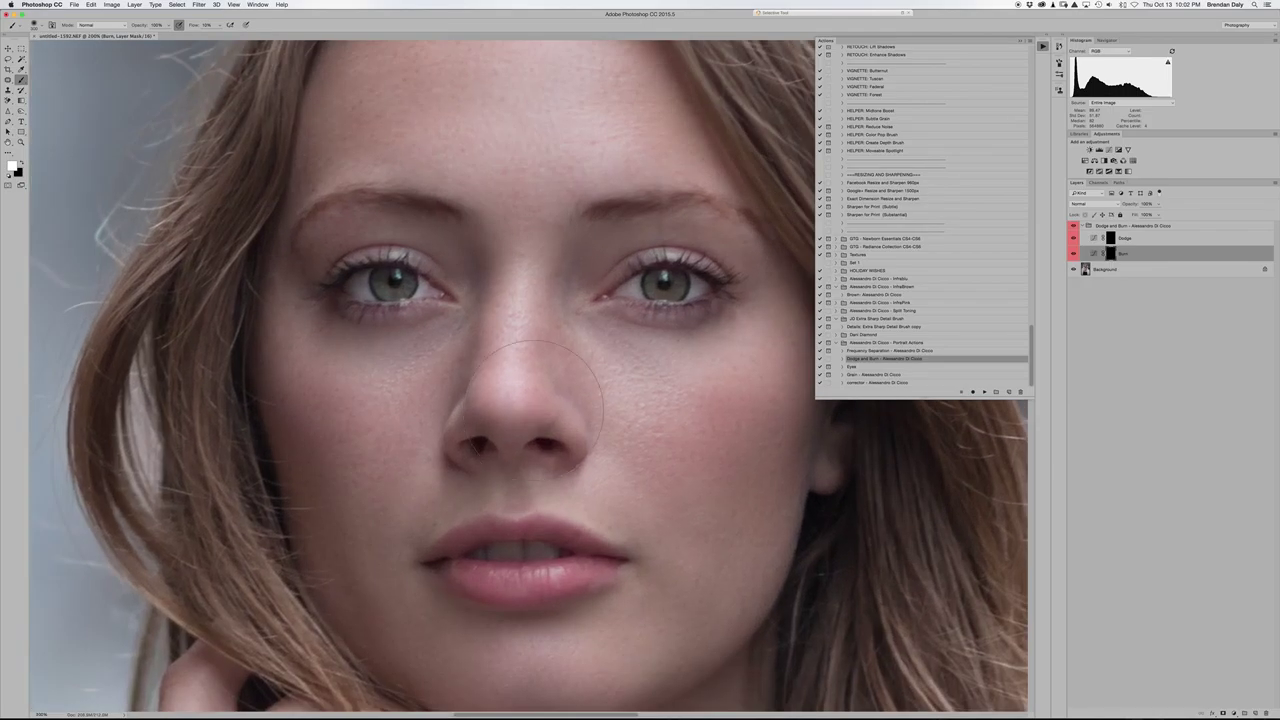
key("bracketleft")
key("bracketleft")
key("super+minus")
key("super+minus")
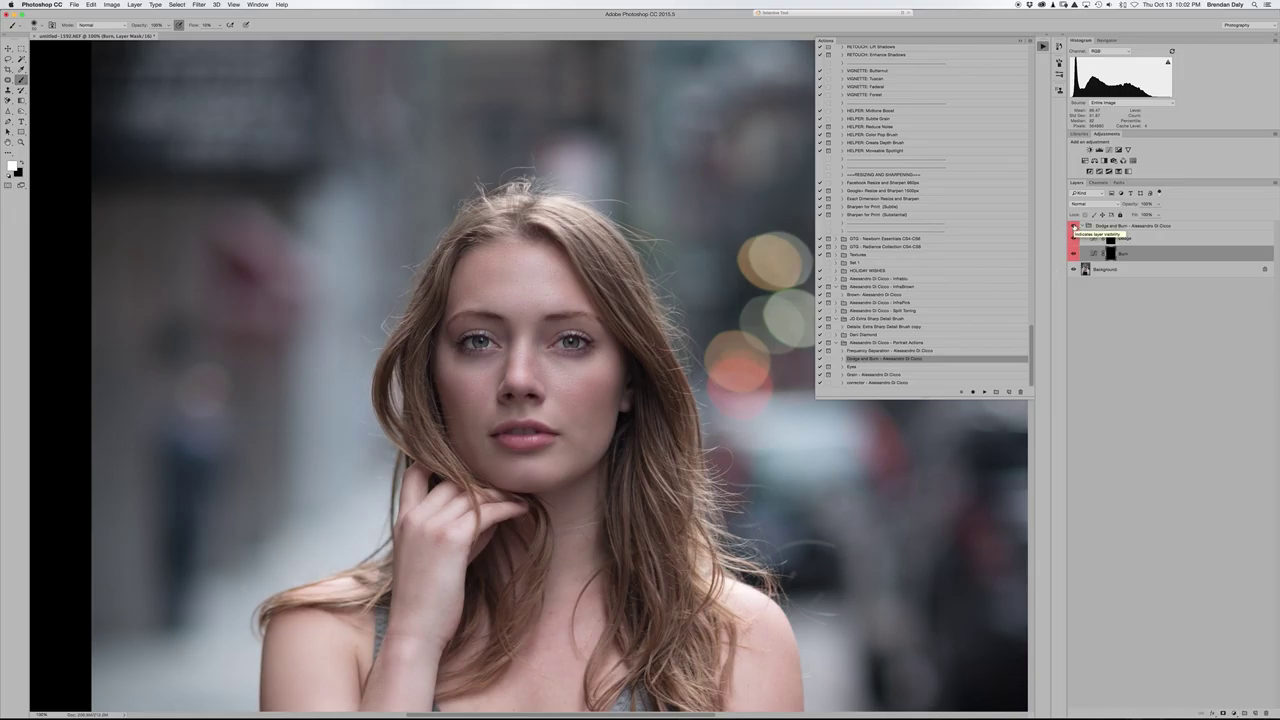
left_click(1074, 227)
left_click(1074, 227)
- Select the Dodge layer's mask and paint highlights along both brows
left_click(1111, 240)
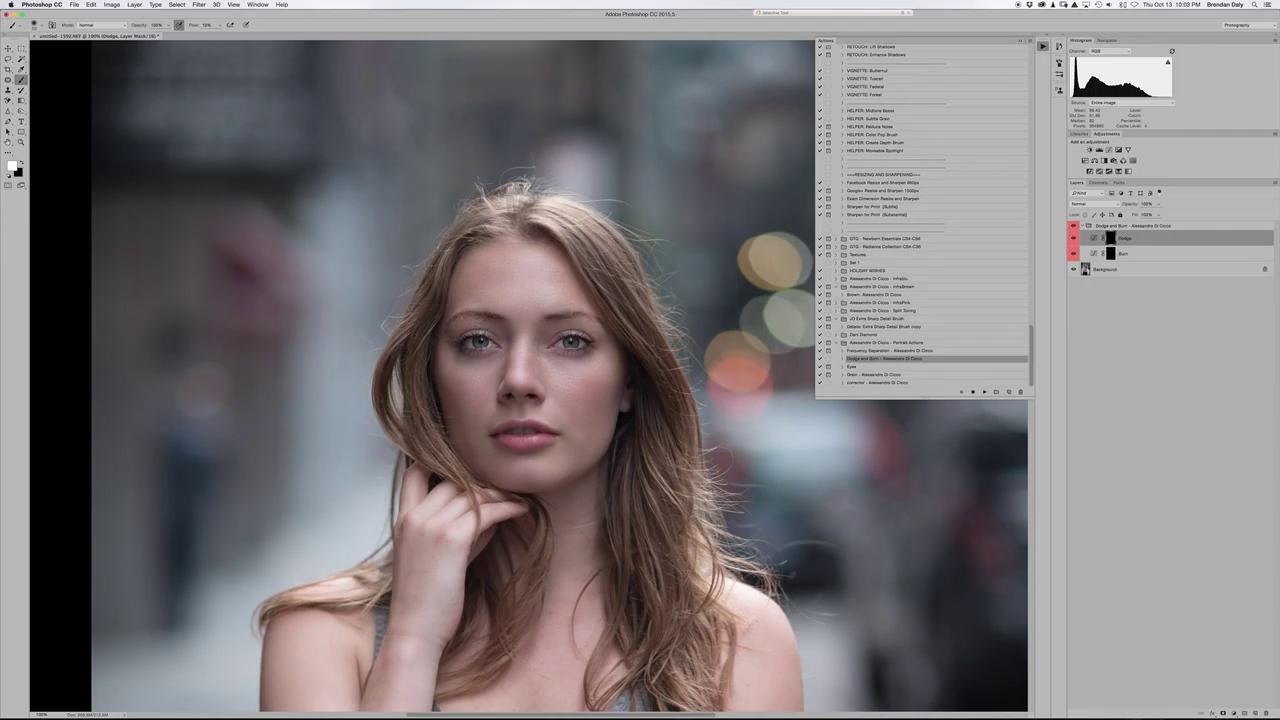
left_click_drag(545, 310, 582, 308)
left_click_drag(466, 306, 488, 308)
- Enlarge the brush and brighten the facial highlights around the mouth and chin on the Dodge mask
key("bracketright")
key("bracketright")
key("bracketright")
key("bracketright")
key("bracketright")
key("super+plus")
key("super+plus")
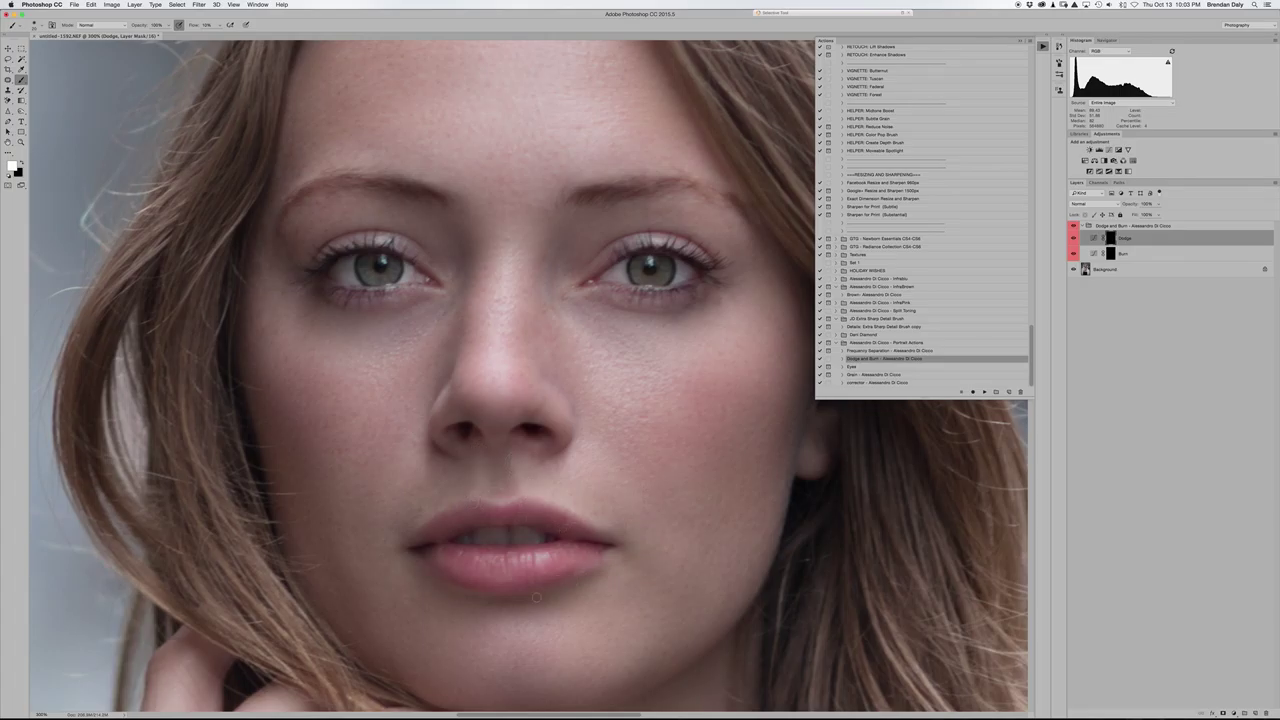
- Brighten the cheek and lip highlights on the Dodge mask, adapting the brush size to each area
scroll(543, 594, "down", 3)
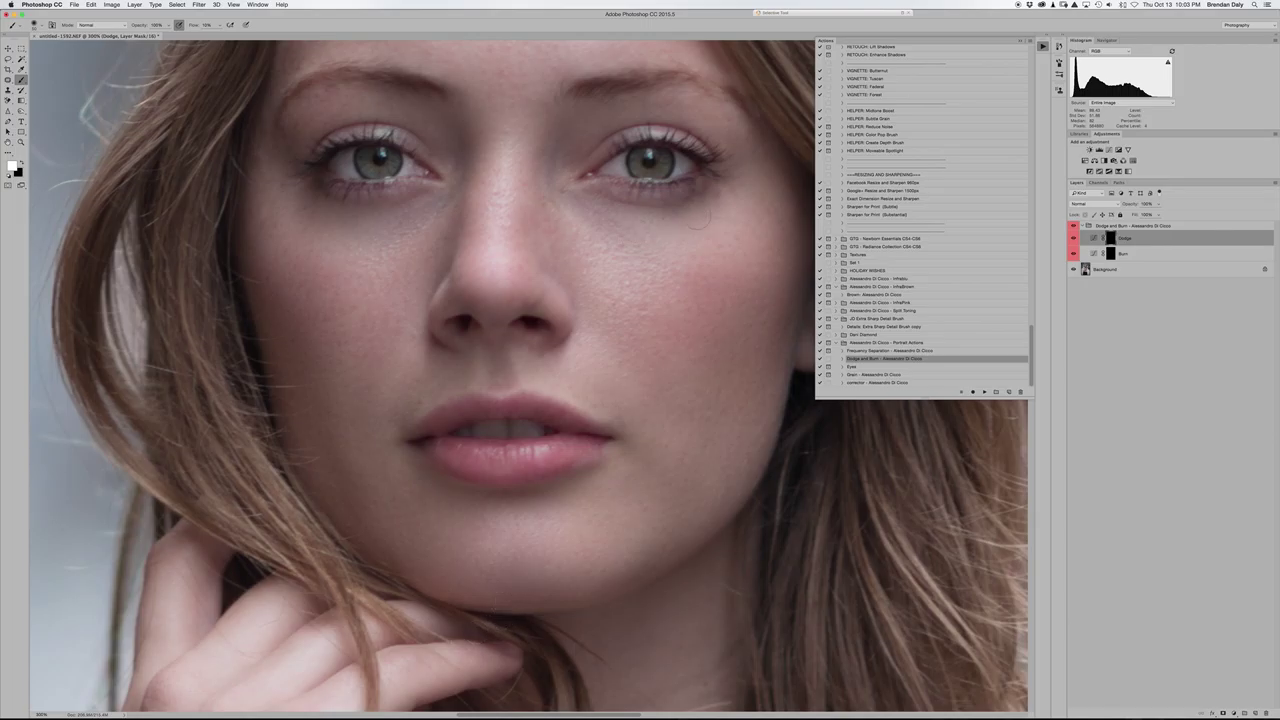
key("bracketright")
key("bracketright")
key("bracketright")
key("bracketleft")
key("bracketleft")
key("bracketleft")
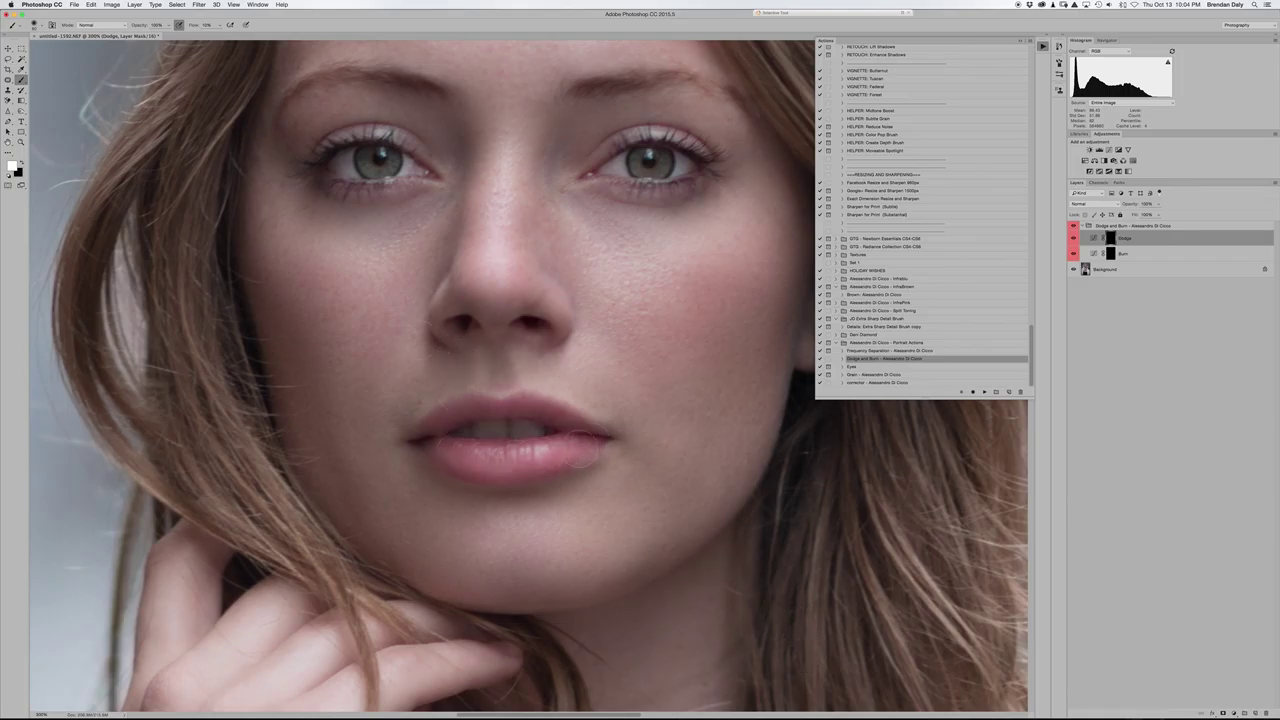
key("bracketleft")
key("bracketleft")
key("bracketleft")
- Compare the portrait at 100% with the Dodge and Burn group hidden and shown
key("super+1")
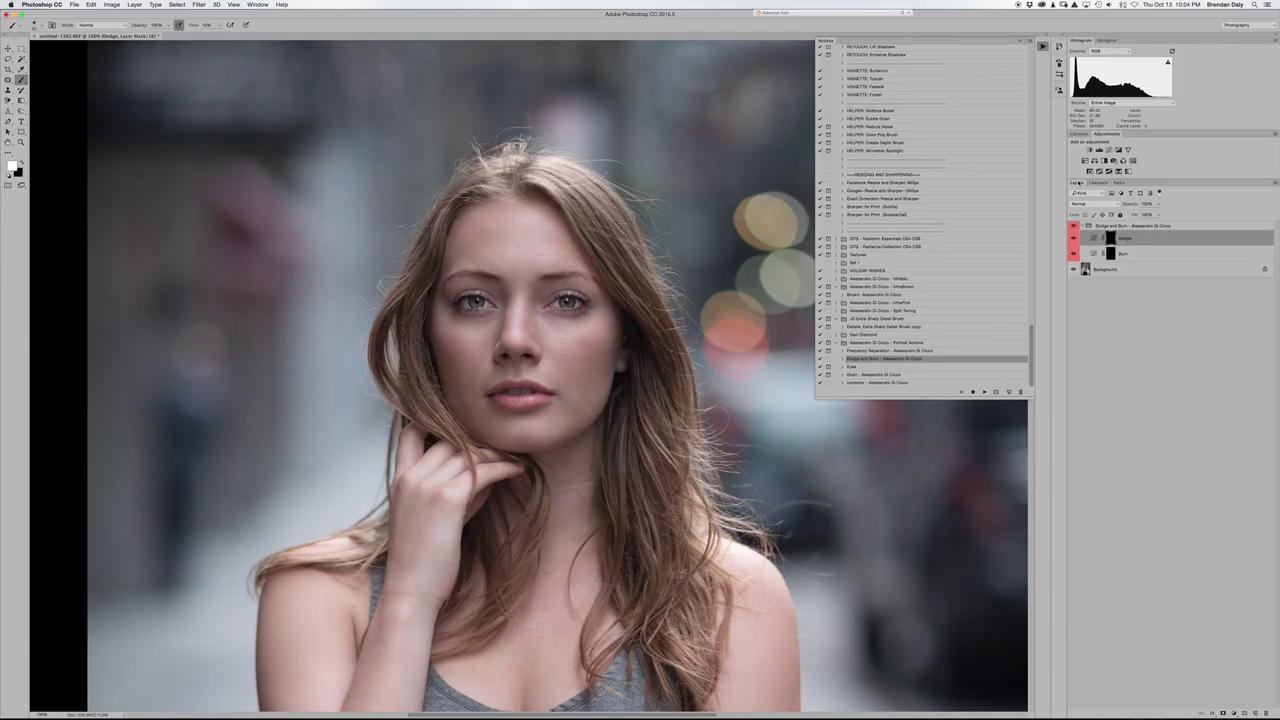
left_click(1073, 228)
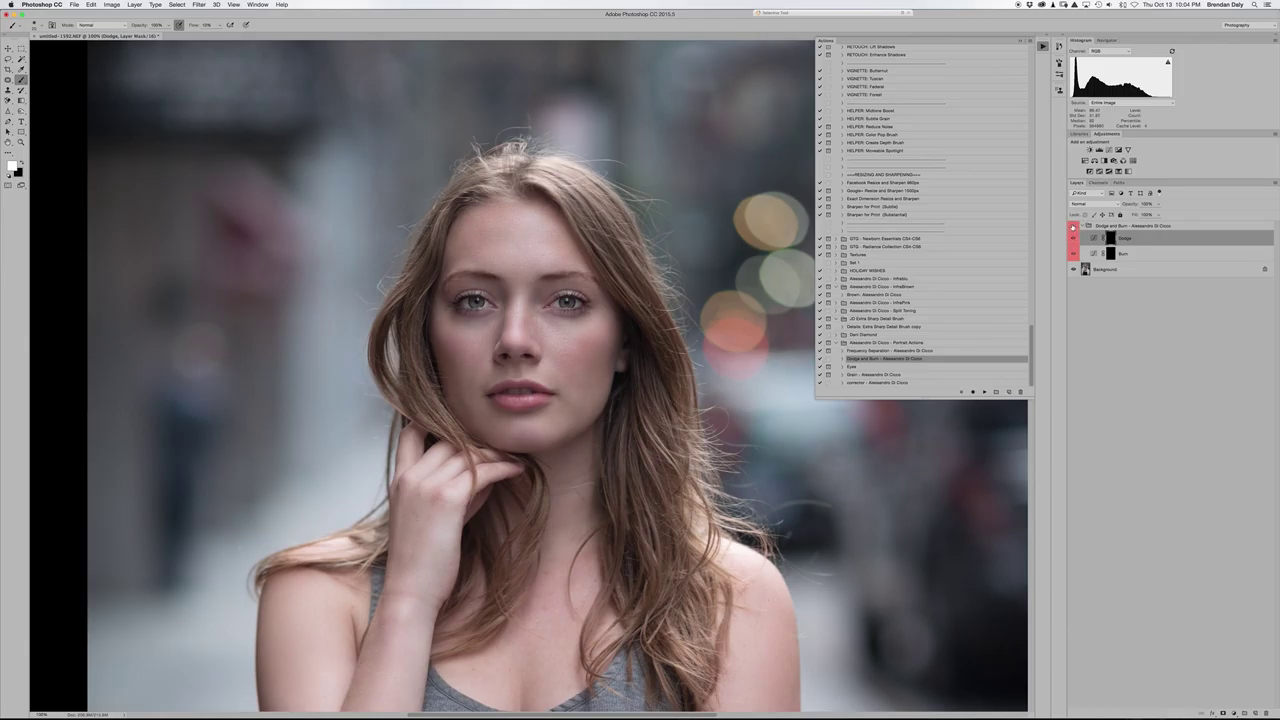
left_click(1073, 227)
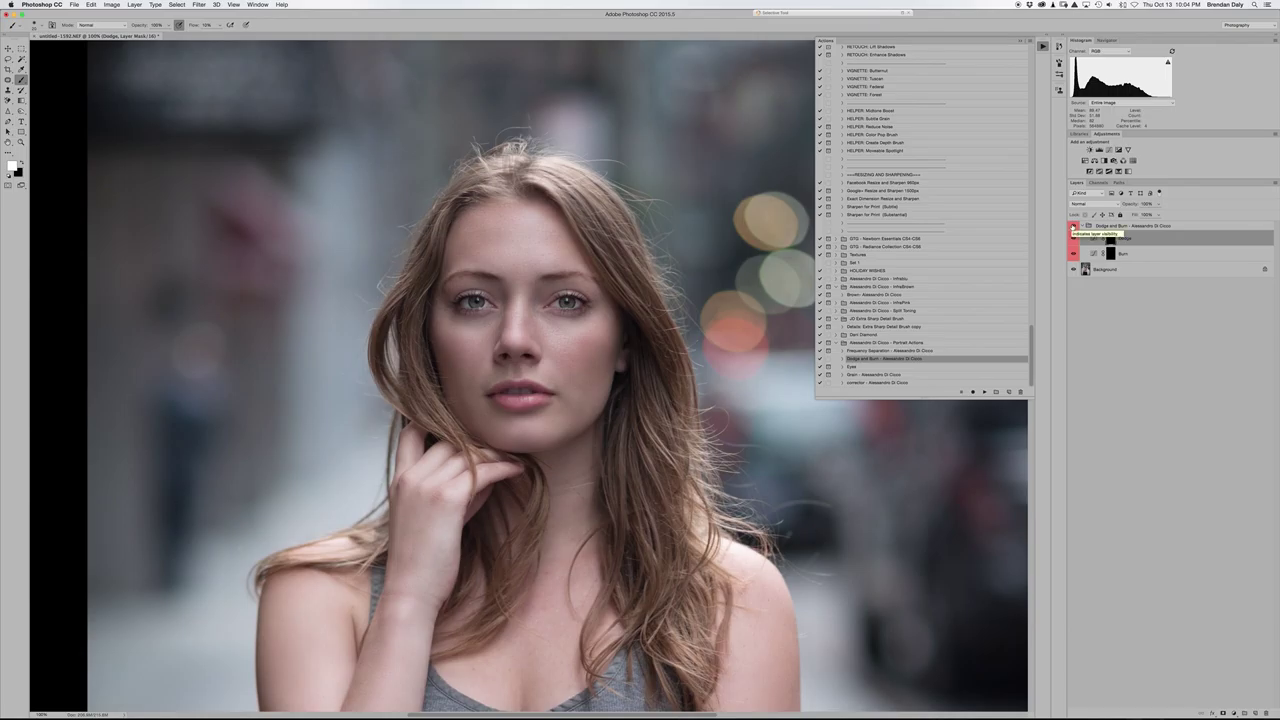
scroll(557, 376, "down", 5)
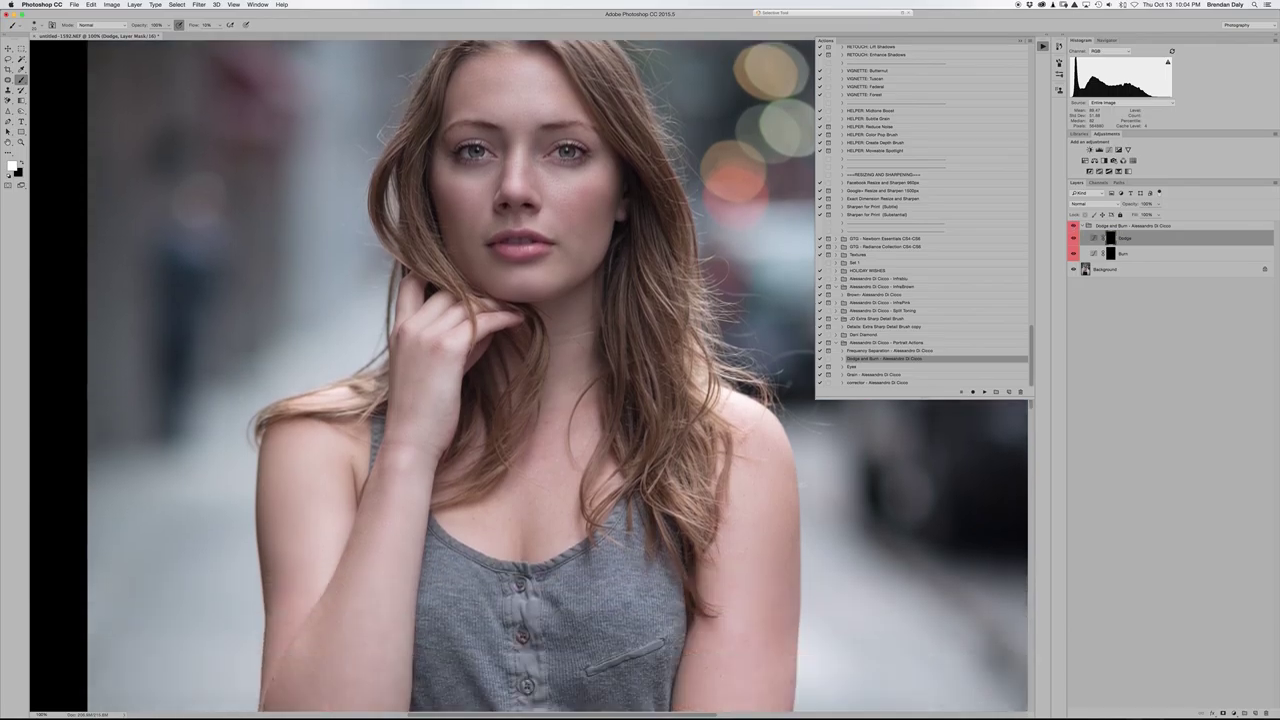
- Select the Burn layer's mask and shade the arms with an enlarged brush
key("super+minus")
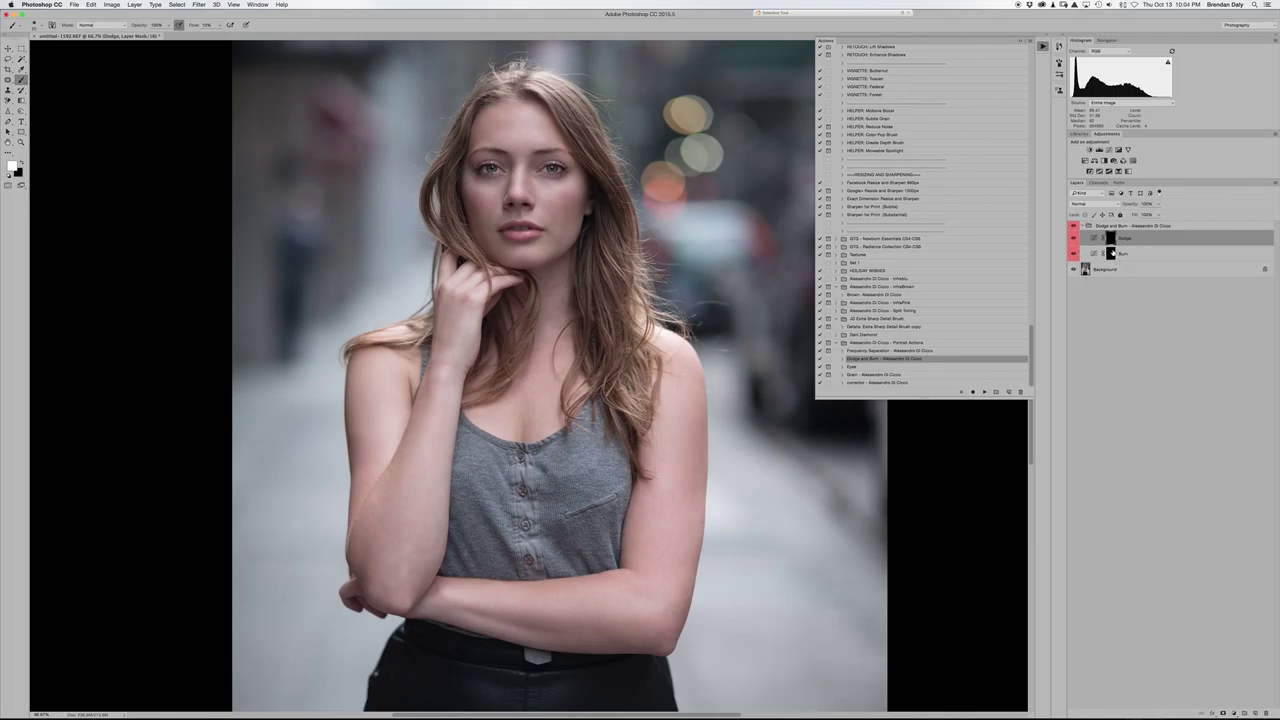
left_click(1113, 255)
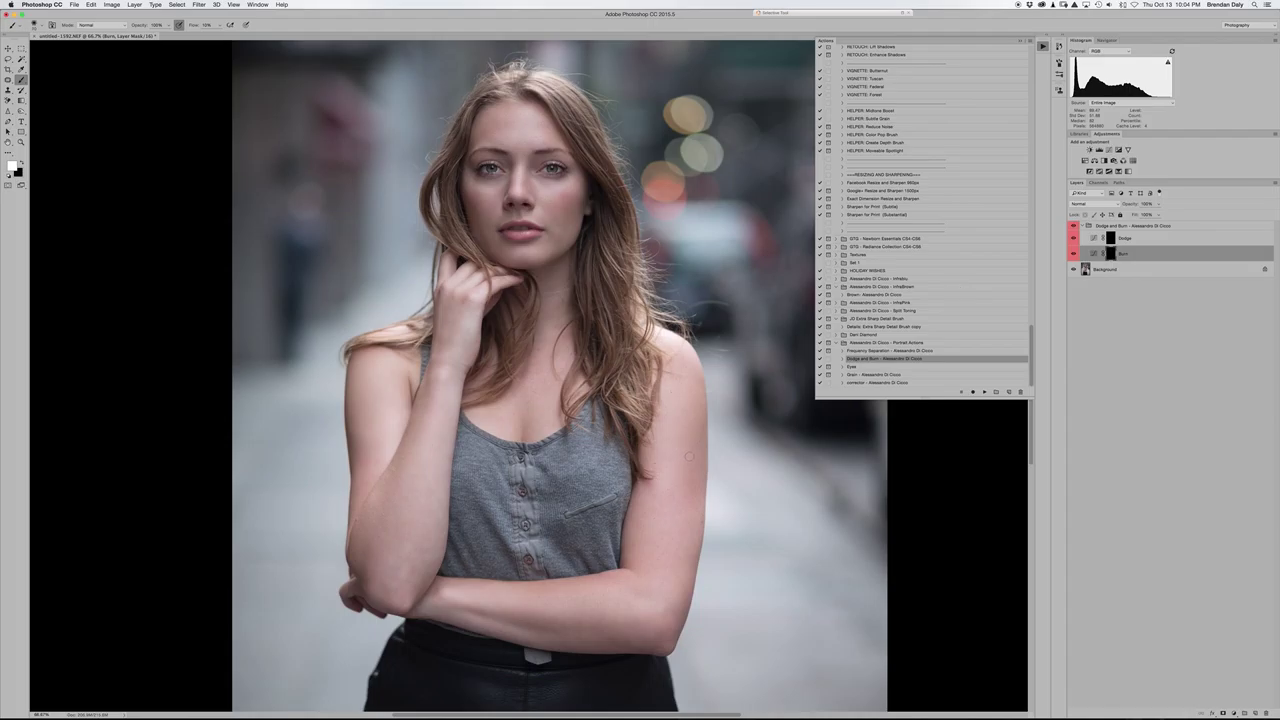
key("bracketright")
key("bracketright")
key("bracketright")
key("bracketright")
key("bracketleft")
key("bracketleft")
- Refine the portrait's highlights and shadows by alternating between the Dodge and Burn masks, using a smaller brush for the finer shading
left_click(1109, 239)
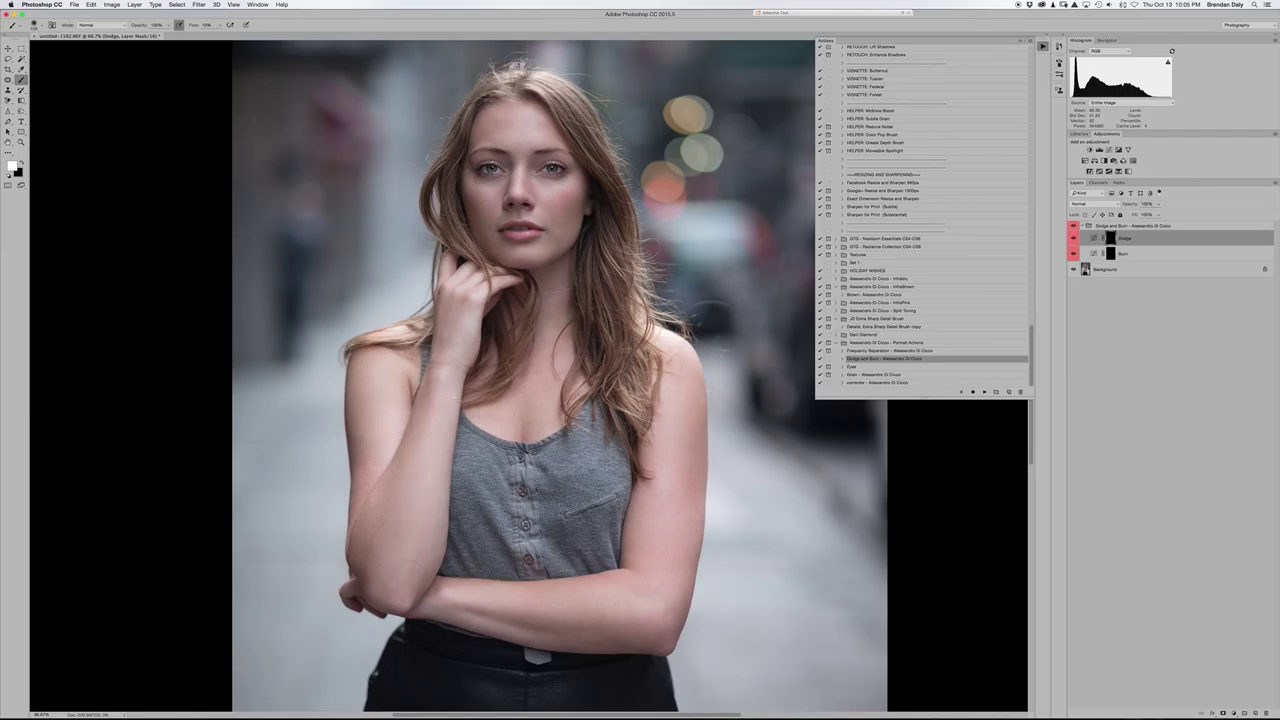
left_click(1114, 255)
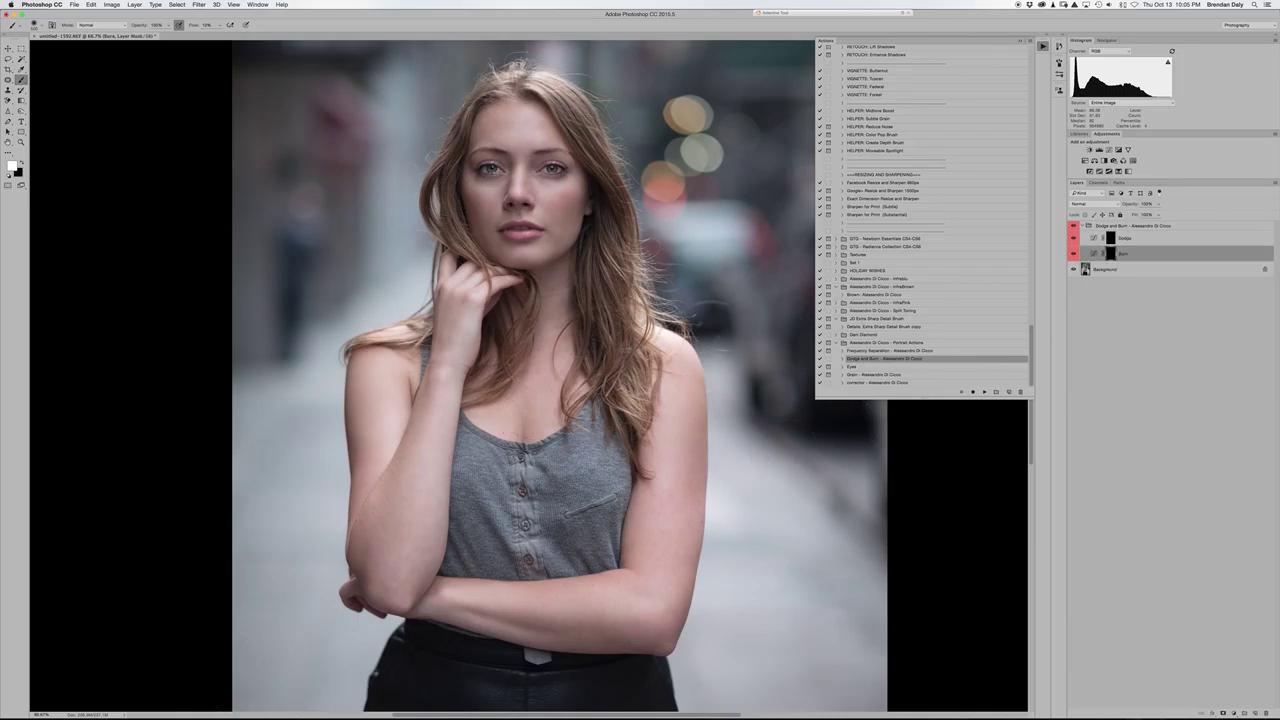
key("bracketleft")
key("bracketleft")
key("bracketleft")
left_click(1110, 238)
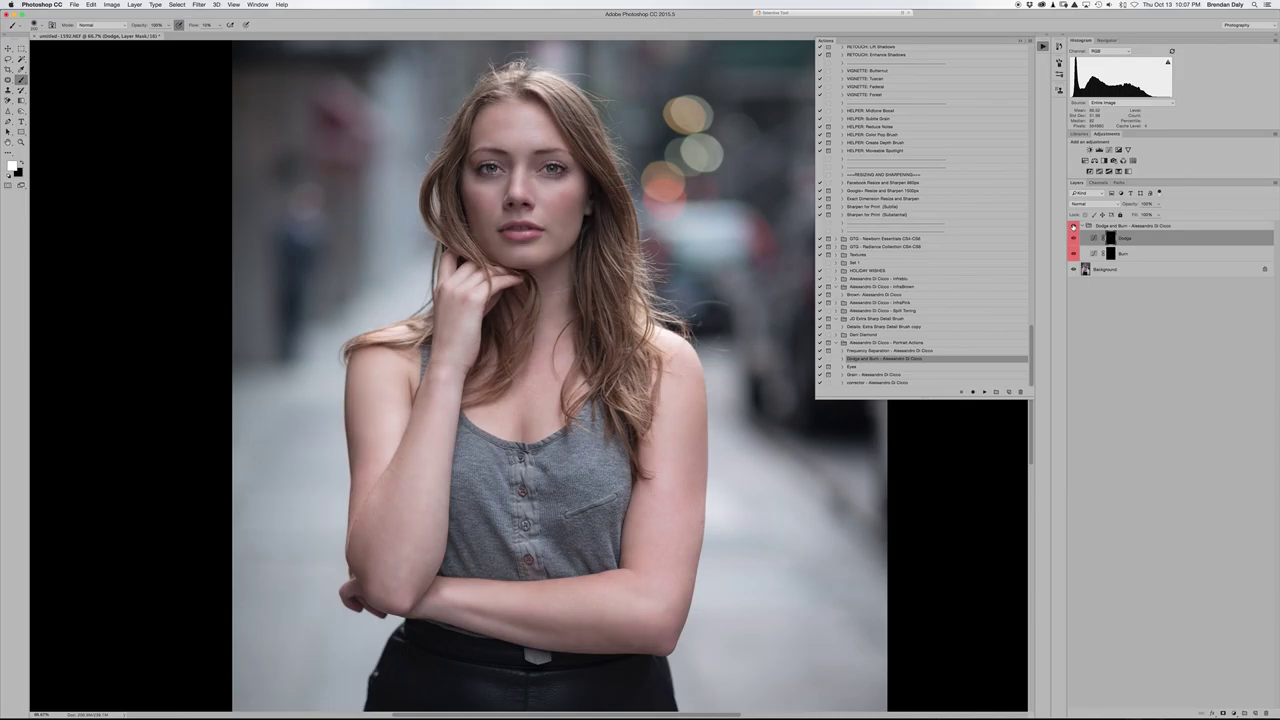
- Flatten the dodge and burn layers into the Background and hide the list of actions
left_click(135, 5)
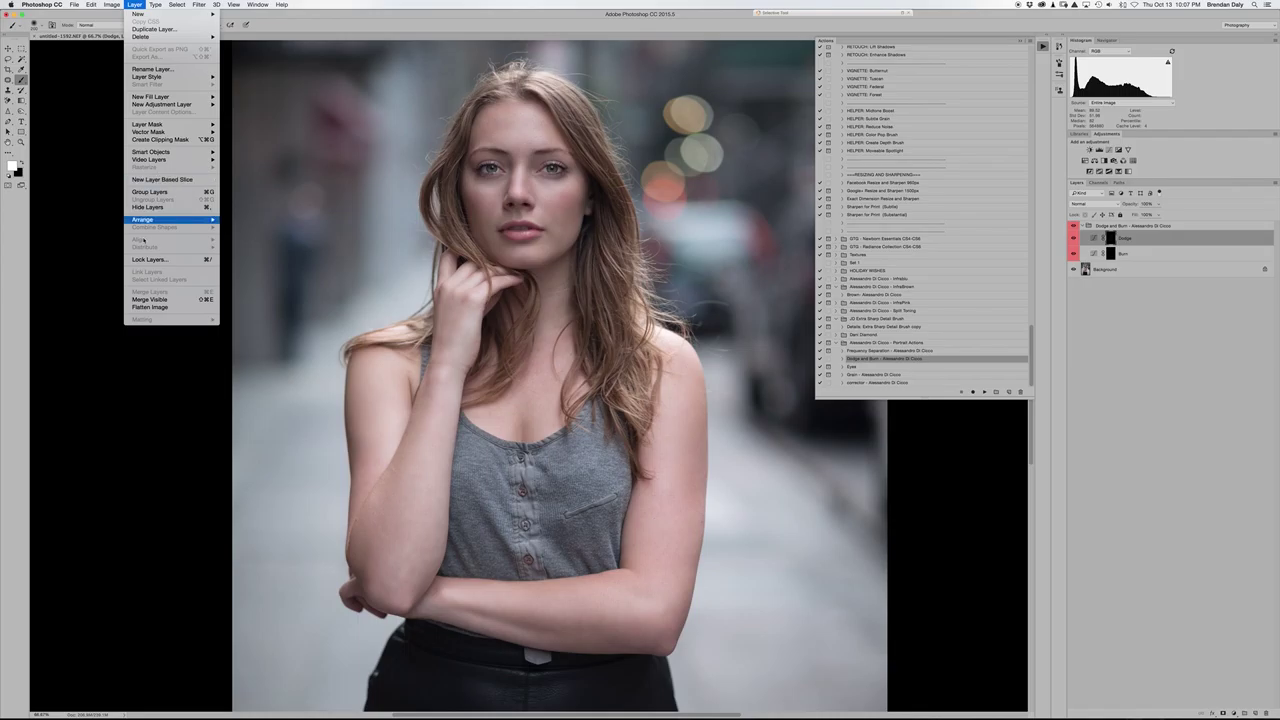
left_click(150, 307)
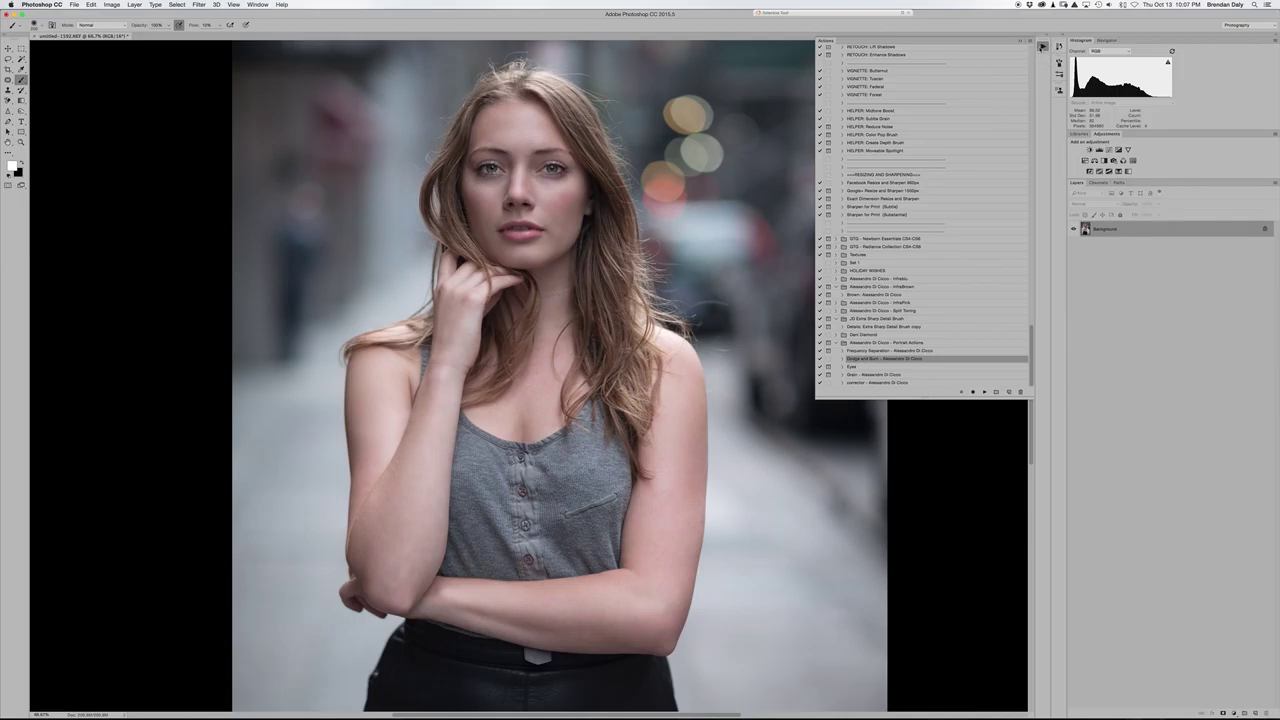
left_click(1042, 46)
- Fit the whole portrait on screen
scroll(886, 157, "up", 3)
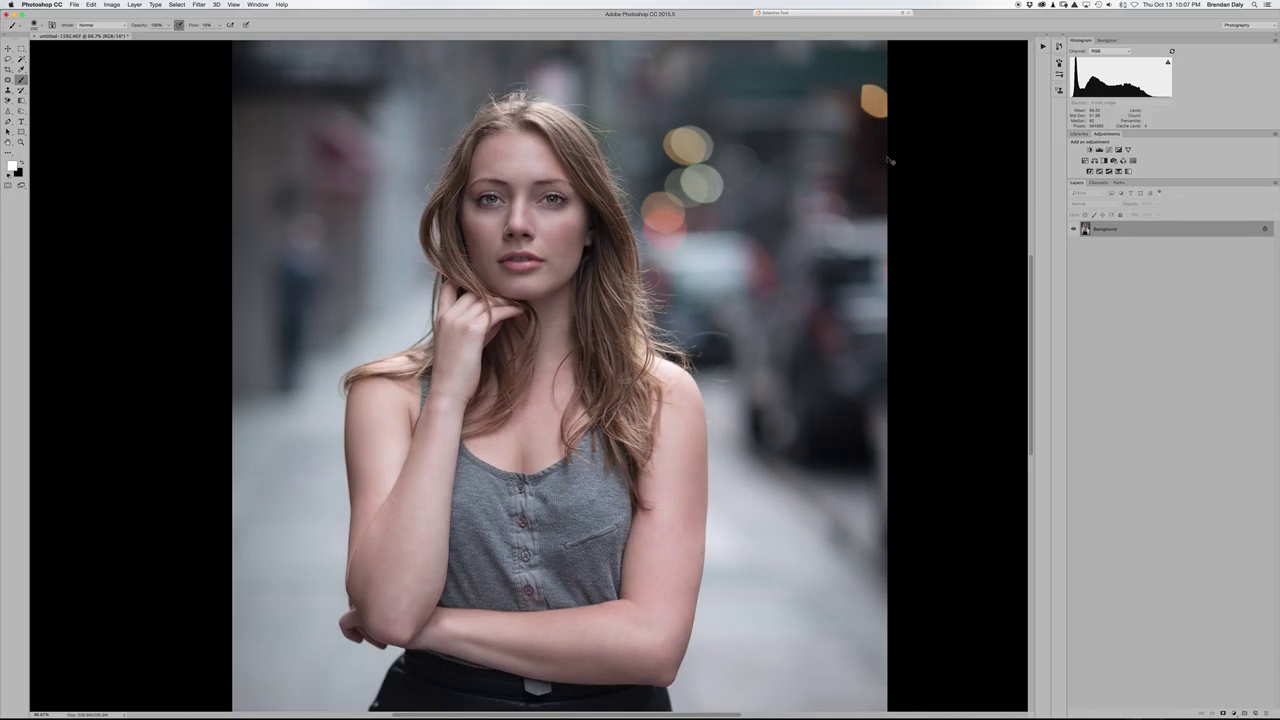
key("super+minus")
key("super+minus")
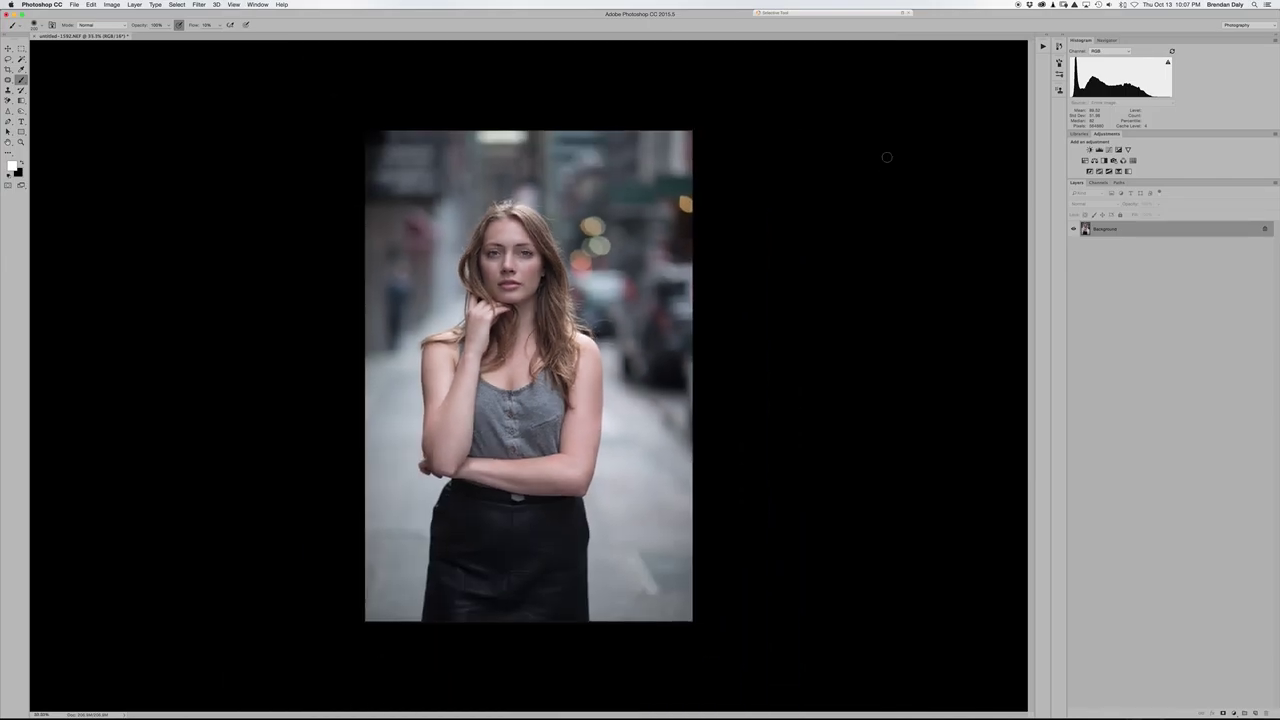
key("super+plus")
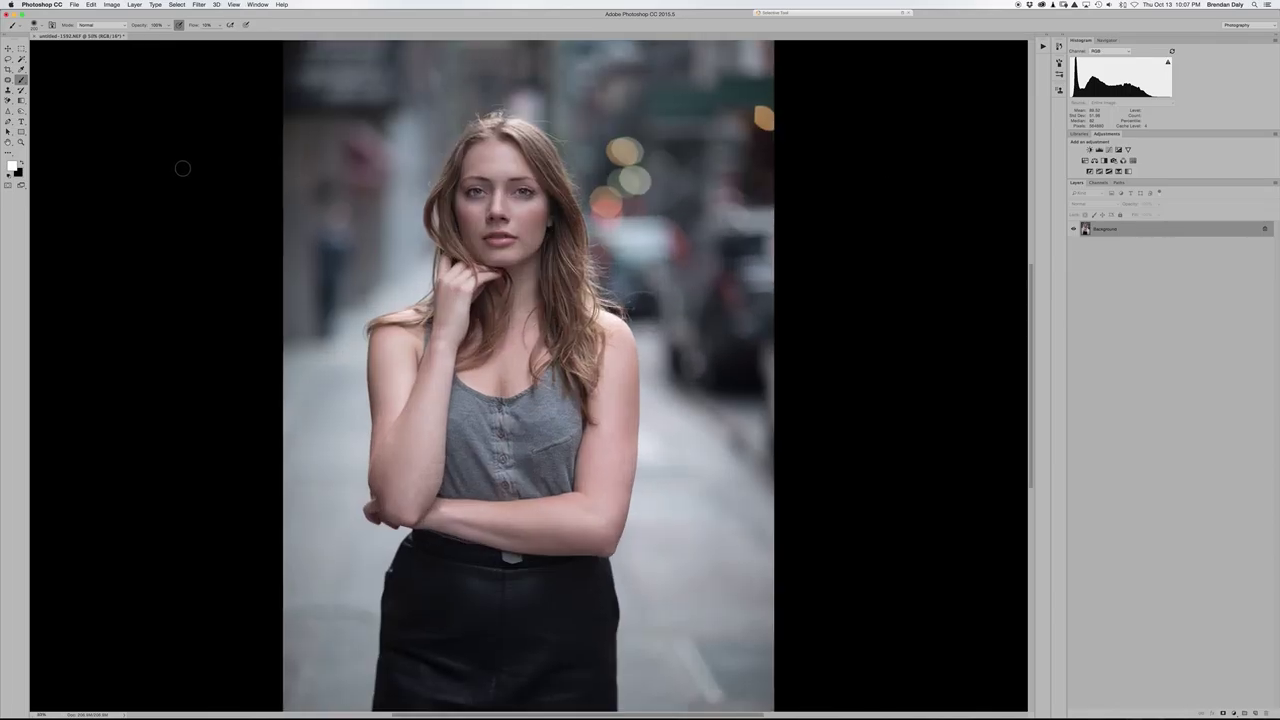
scroll(197, 194, "down", 5)
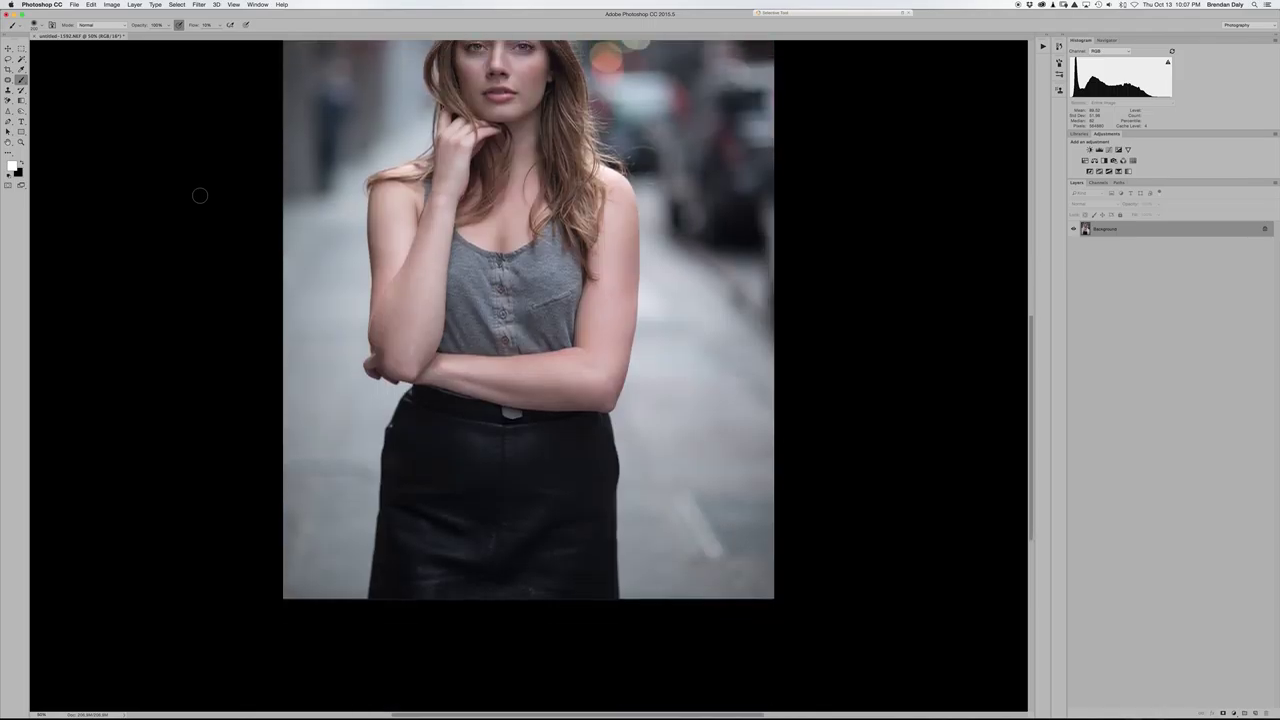
left_click(21, 142)
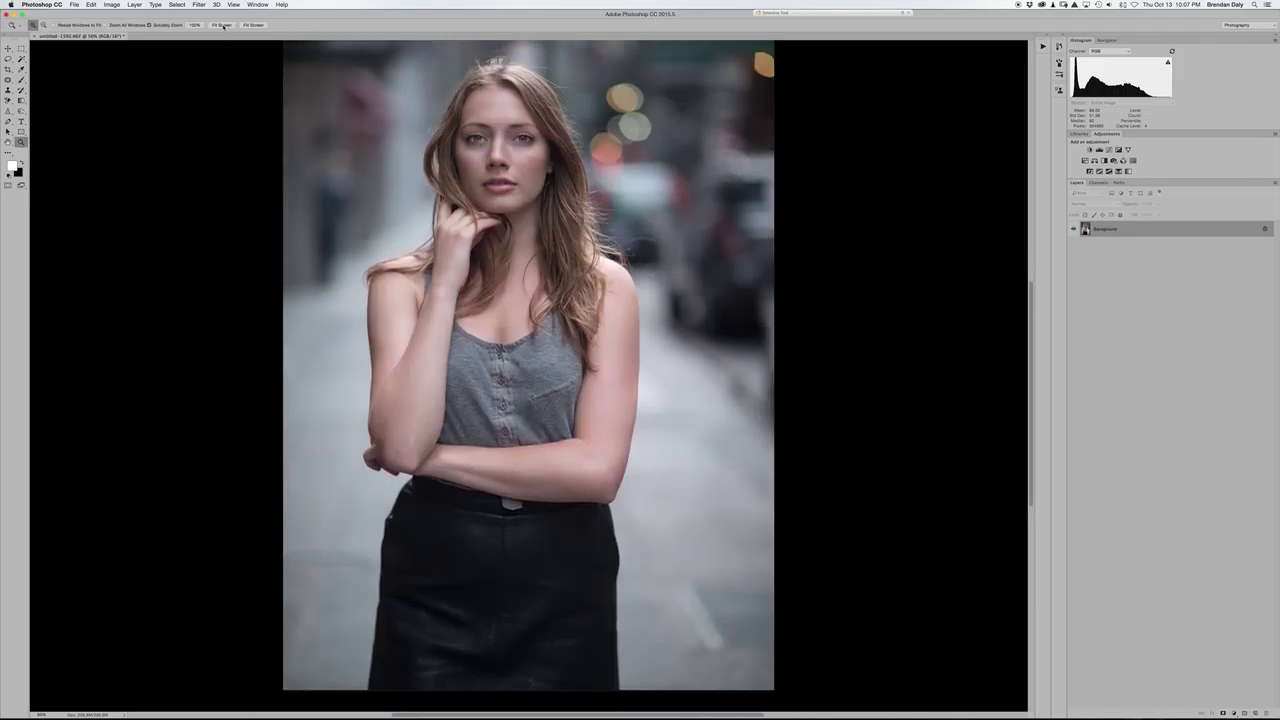
left_click(222, 25)
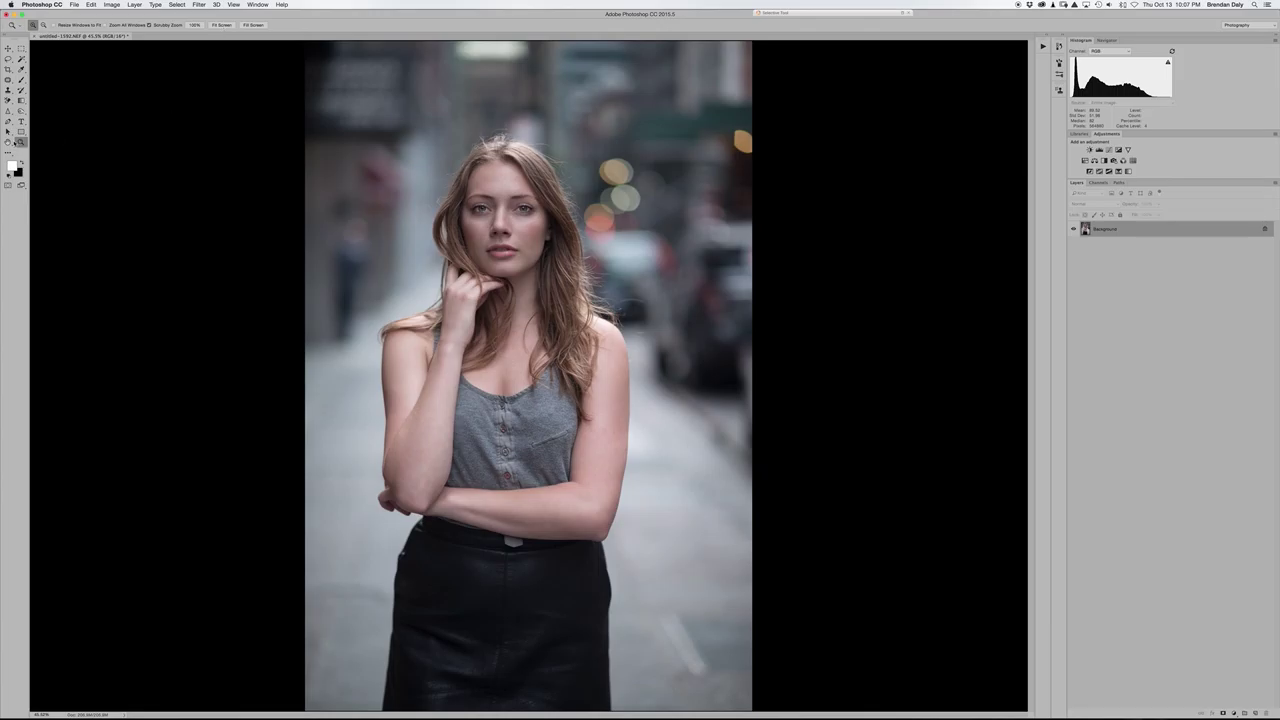
- Open the portrait in Color Efex Pro 4 through the Selective Tool
left_click(21, 80)
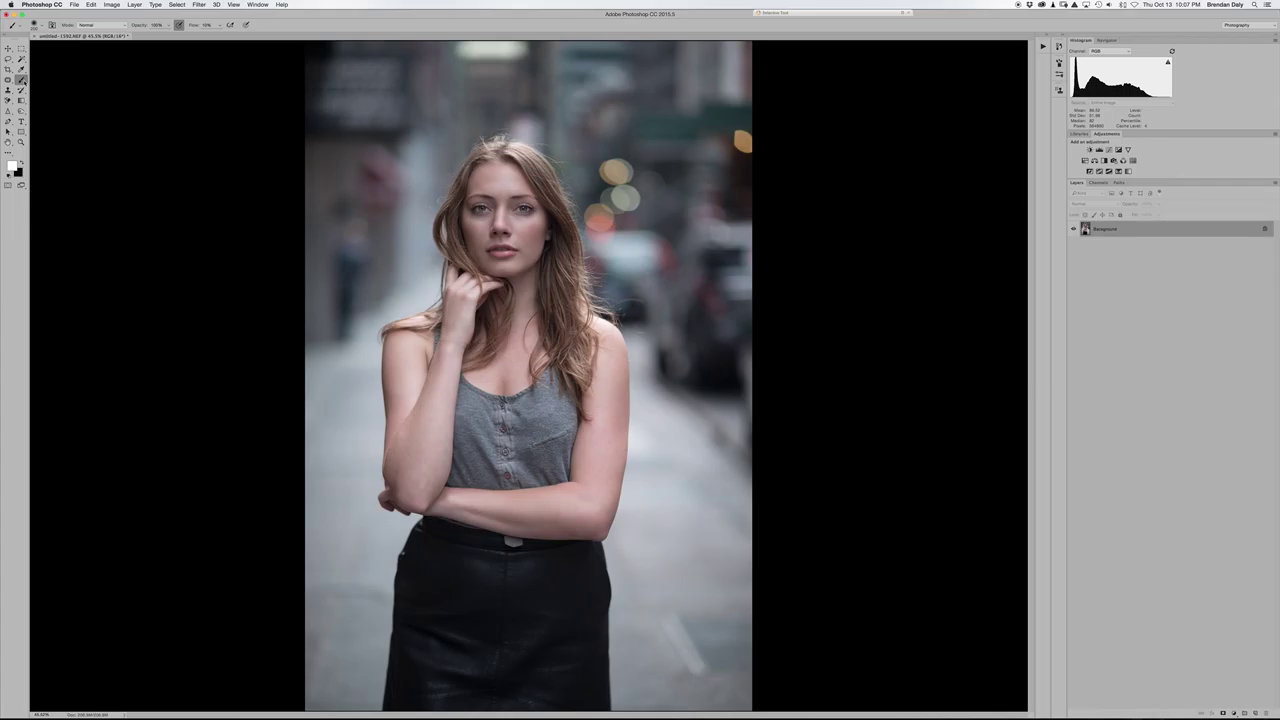
left_click(905, 14)
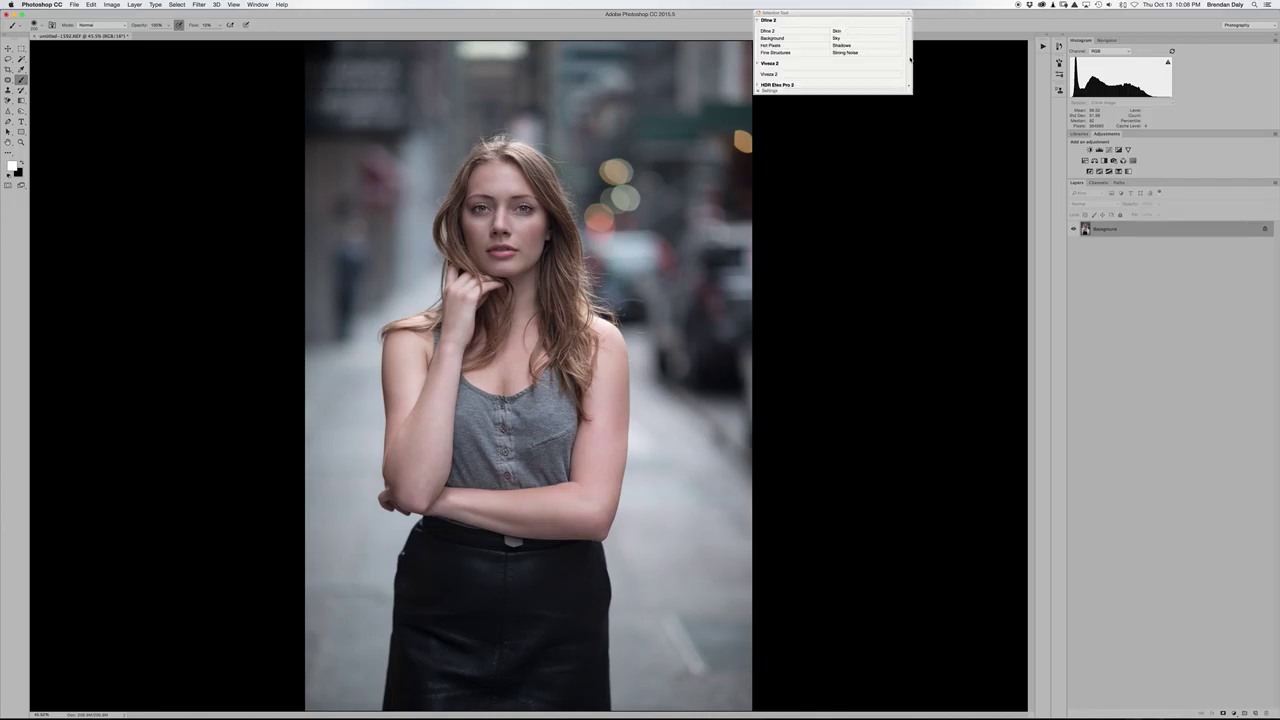
scroll(885, 52, "up", 3)
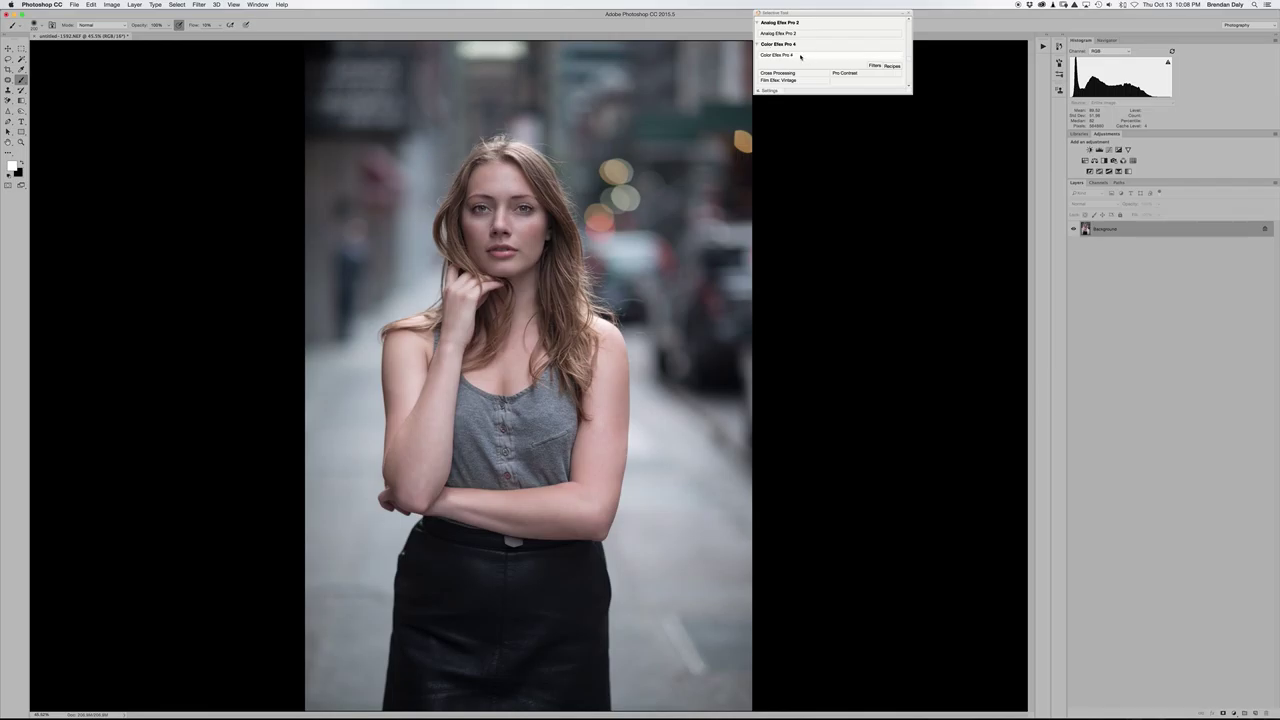
left_click(800, 56)
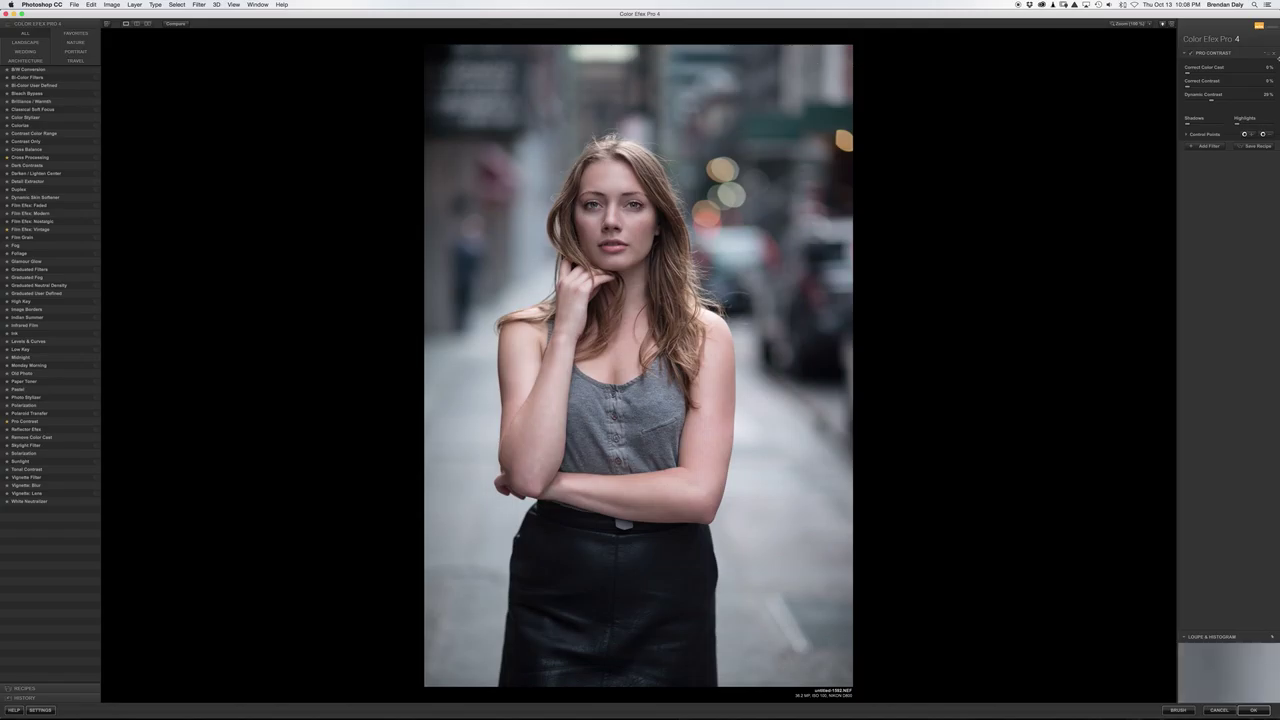
- Set the Pro Contrast filter's Dynamic Contrast to about 22% and compare the effect with the original image
left_click_drag(1217, 103, 1150, 104)
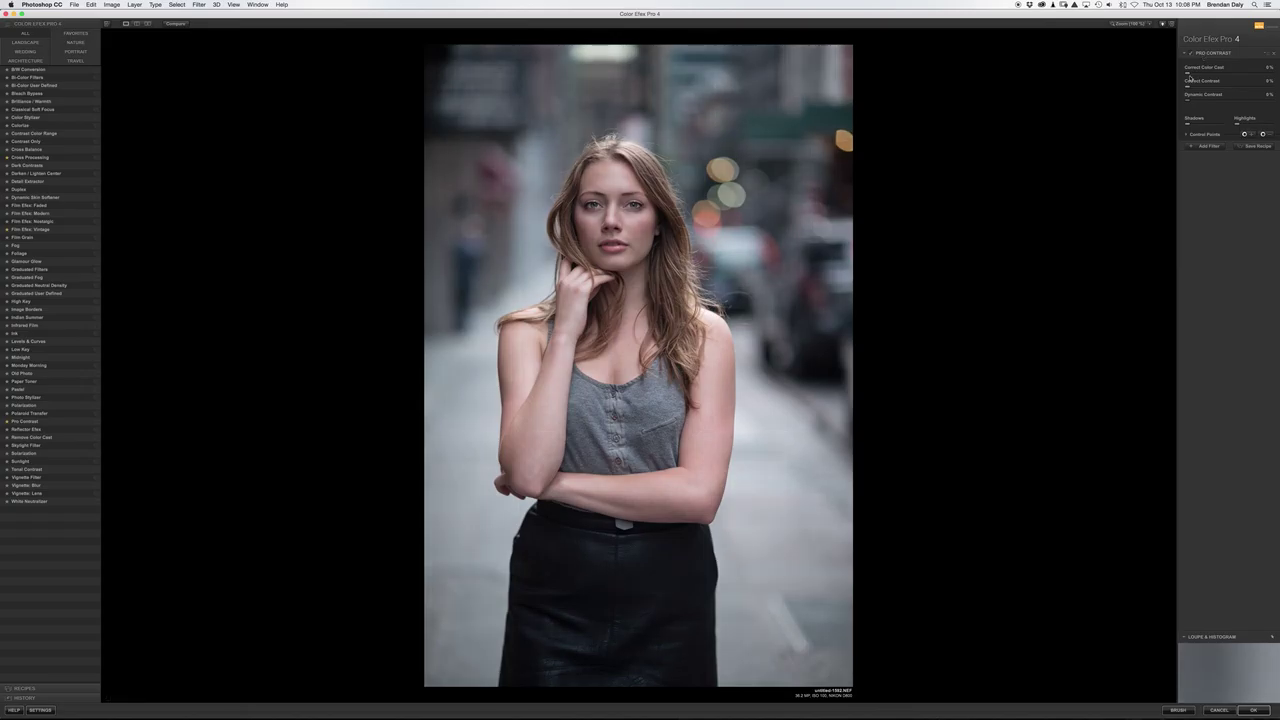
left_click_drag(1188, 103, 1203, 103)
left_click_drag(1203, 103, 1207, 104)
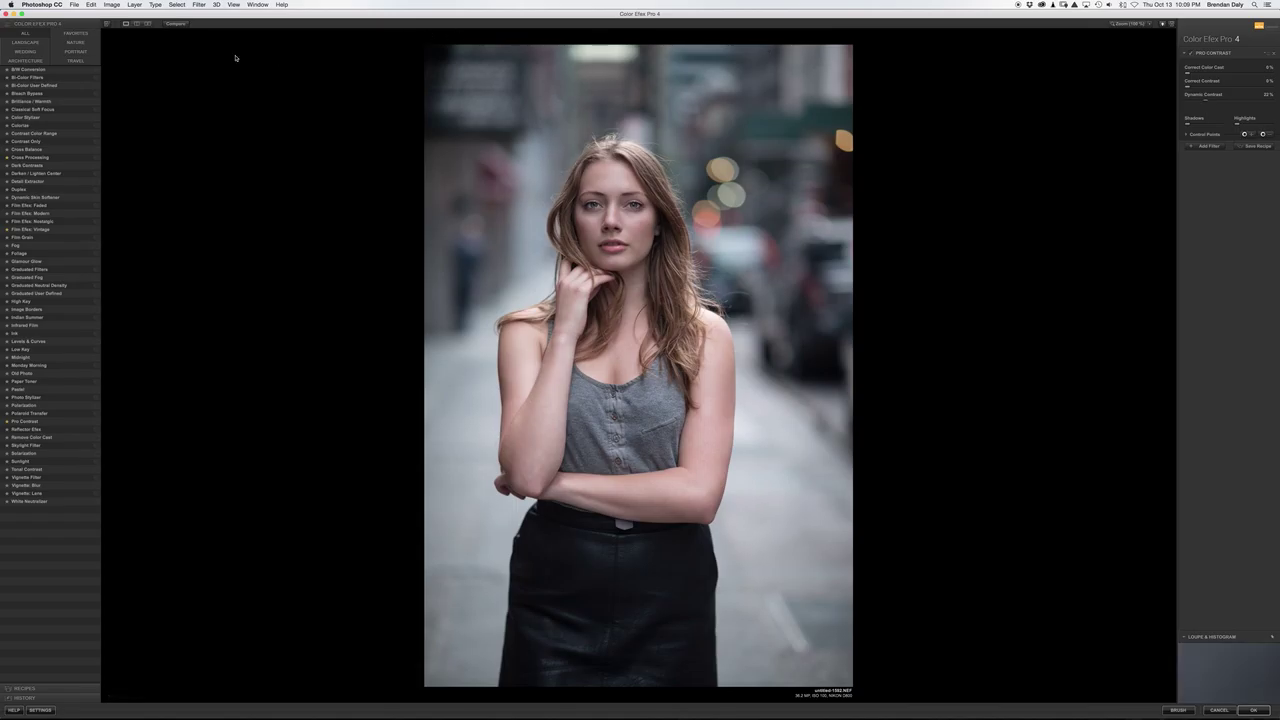
left_click(175, 24)
- Add a Film Efex: Vintage filter on top of Pro Contrast and choose film type 14
left_click(1208, 147)
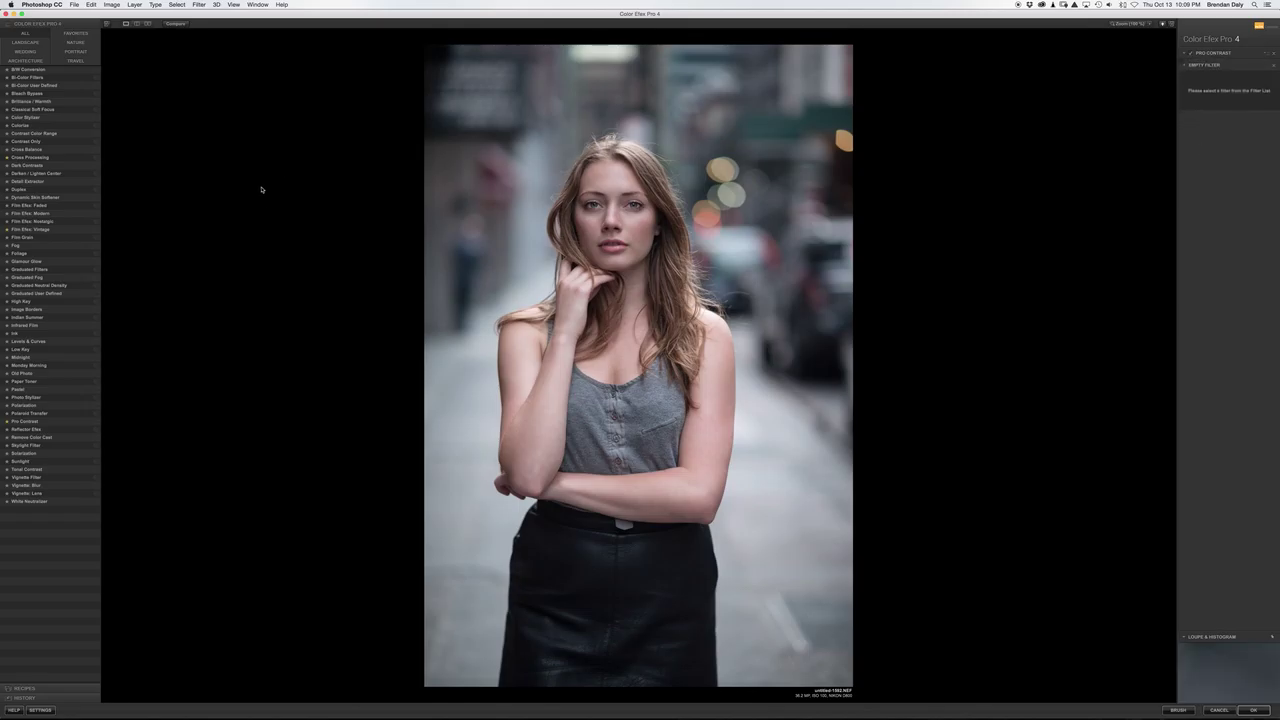
left_click(46, 230)
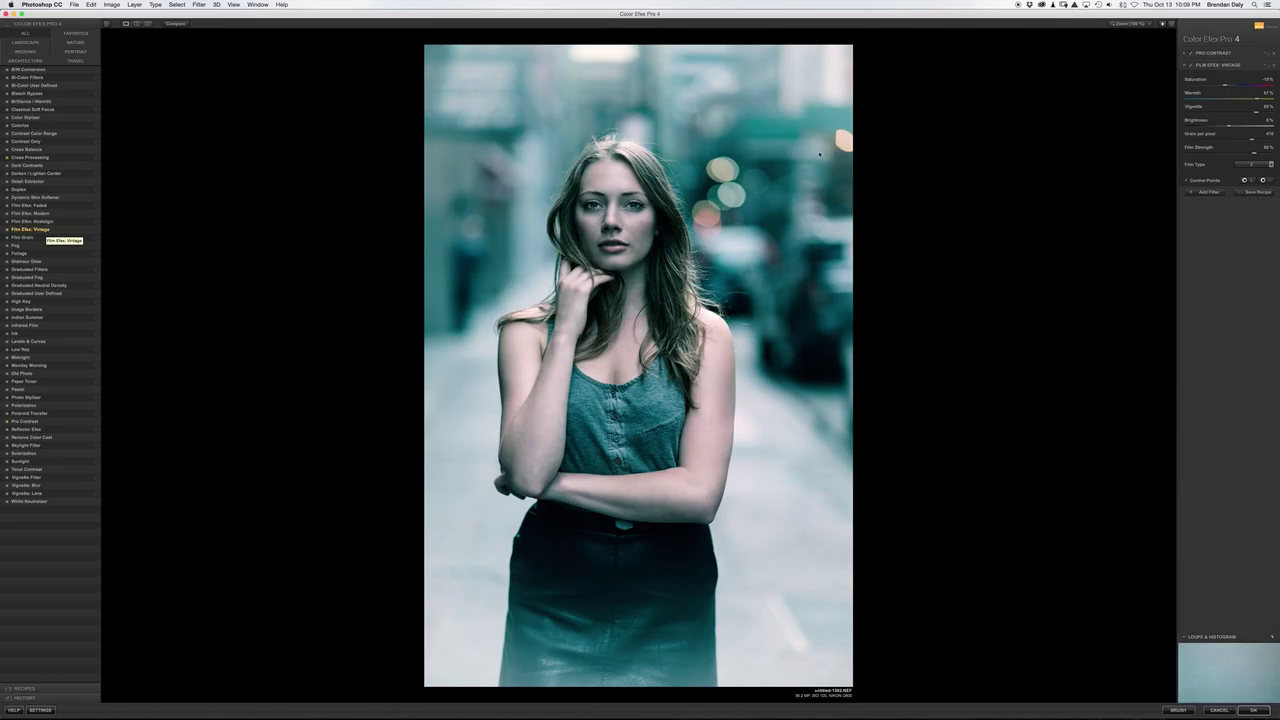
left_click(1271, 164)
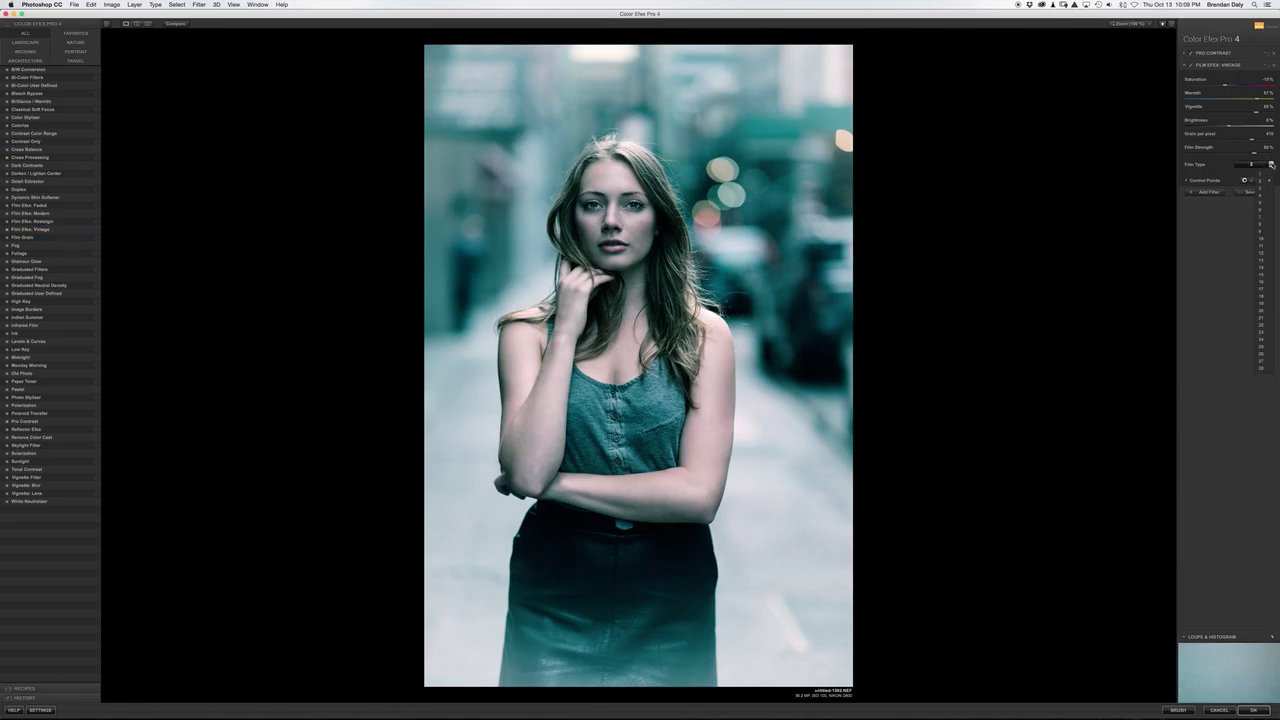
left_click(1264, 268)
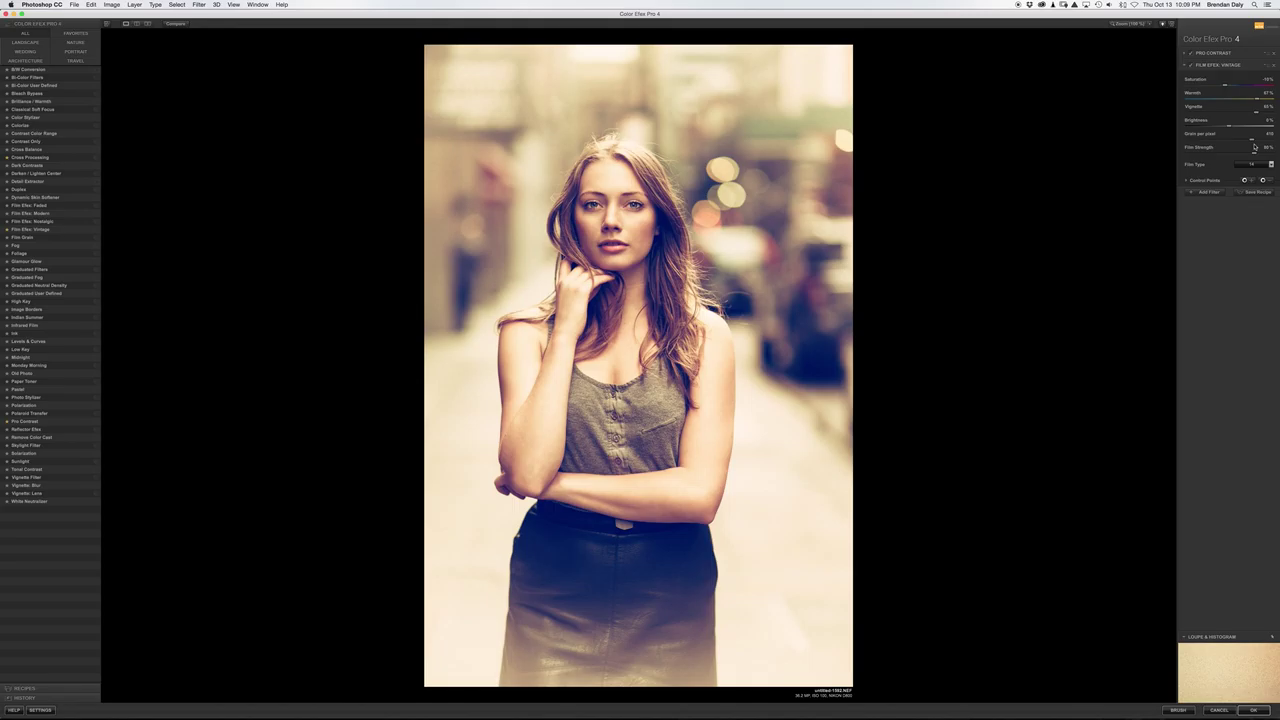
- Set the vintage filter's Grain per pixel to 500 and its Vignette to 0%
left_click_drag(1252, 143, 1275, 140)
left_click_drag(1272, 142, 1207, 143)
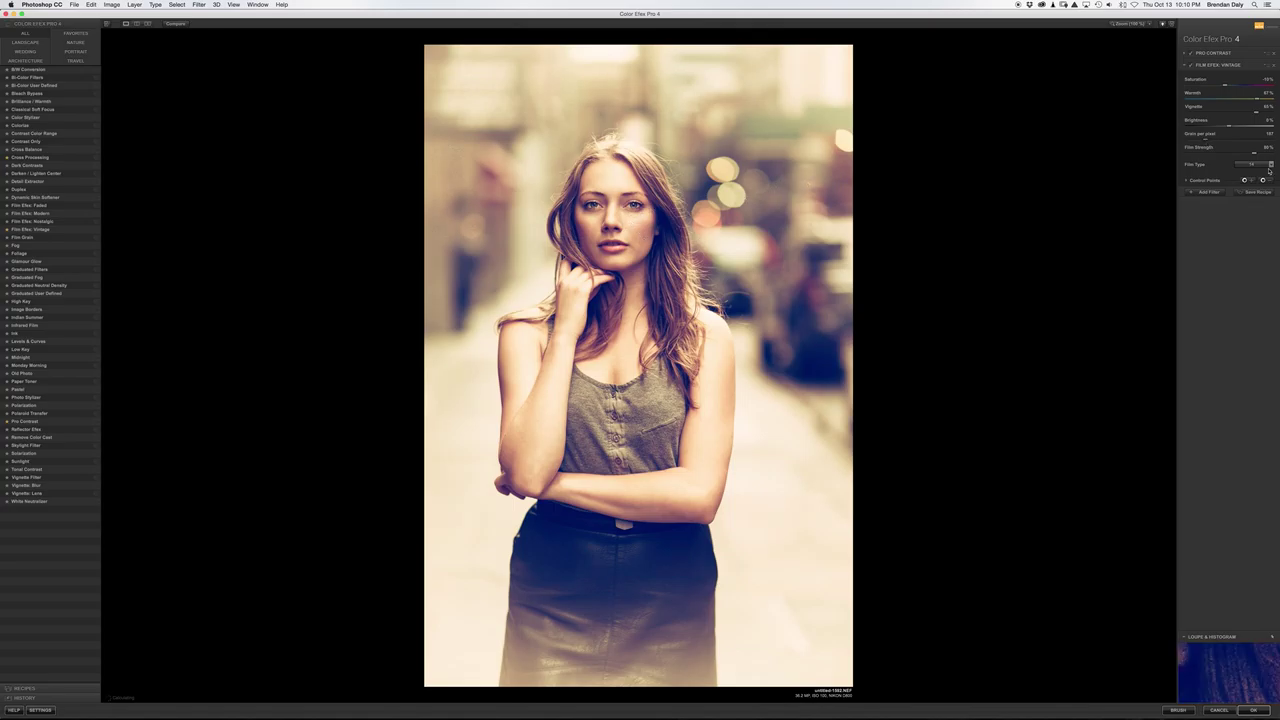
left_click_drag(1203, 143, 1208, 142)
type("264")
left_click_drag(1257, 115, 1216, 116)
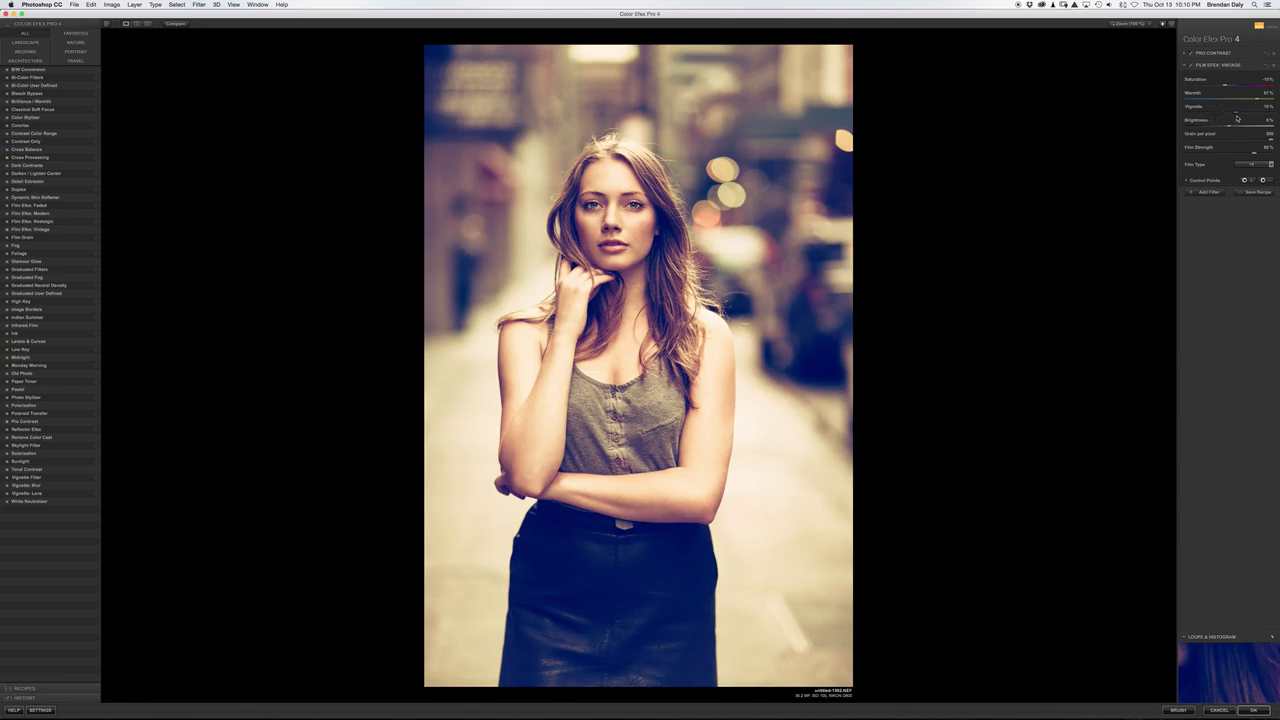
left_click(1268, 106)
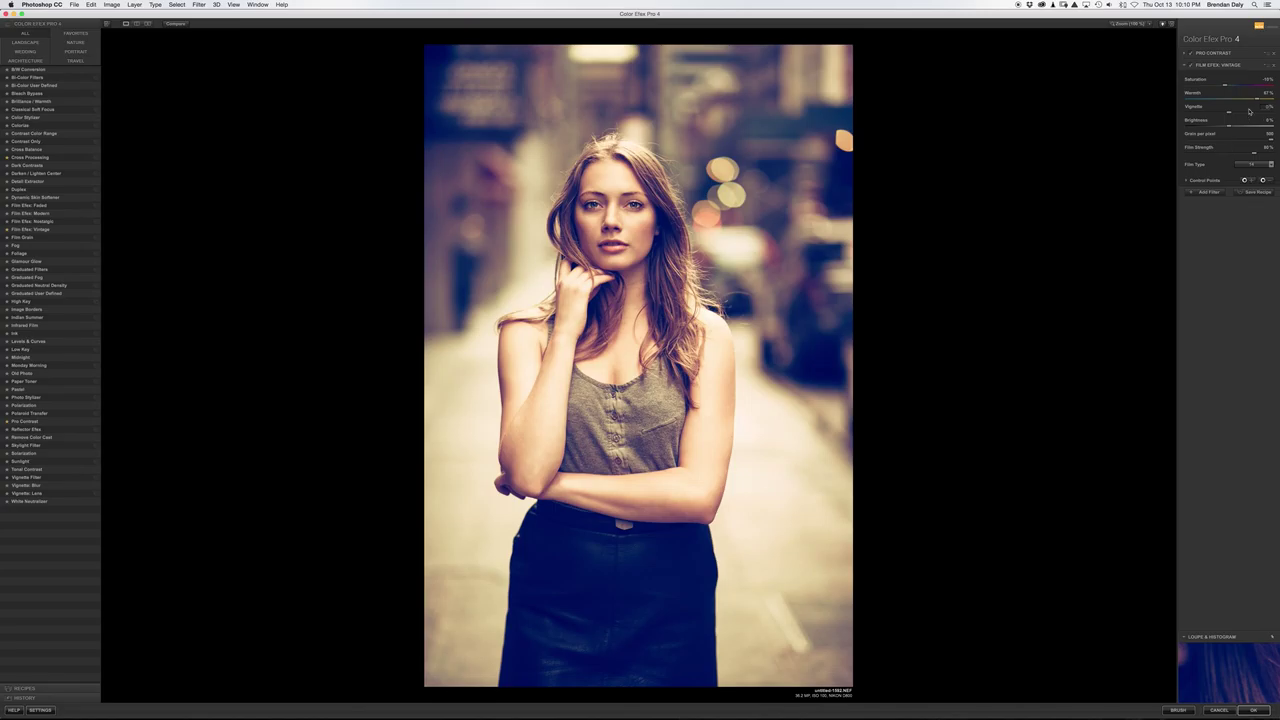
- Set the vintage filter's Warmth to 10%, Saturation to 14% and Film Strength to about 19%, comparing the look with the original
left_click_drag(1258, 107, 1235, 101)
left_click_drag(1225, 87, 1237, 89)
left_click_drag(1255, 155, 1204, 156)
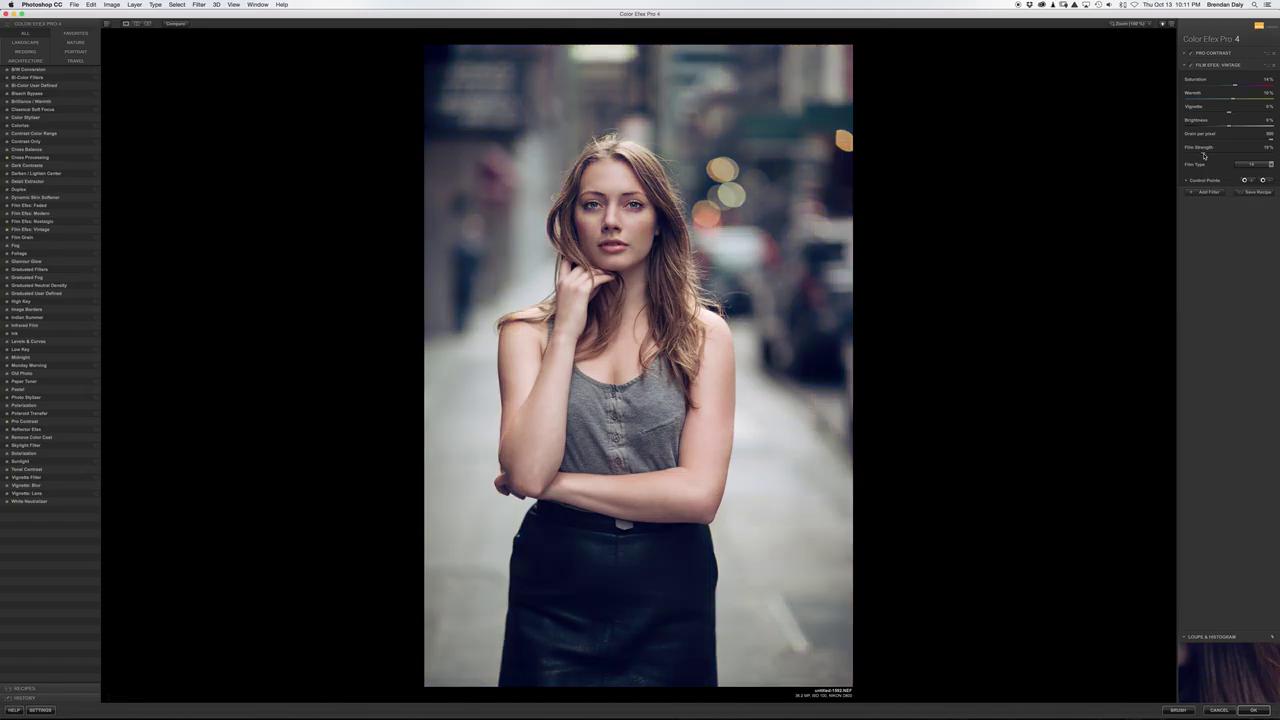
left_click(179, 26)
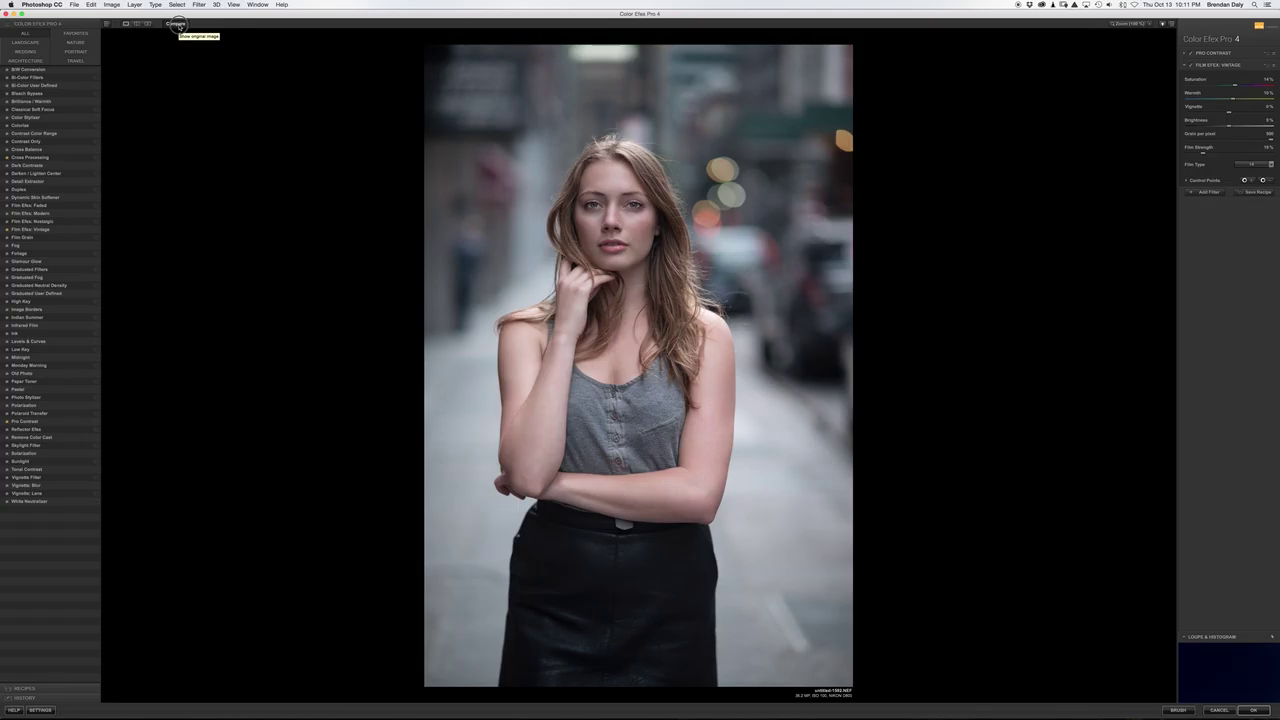
left_click(178, 25)
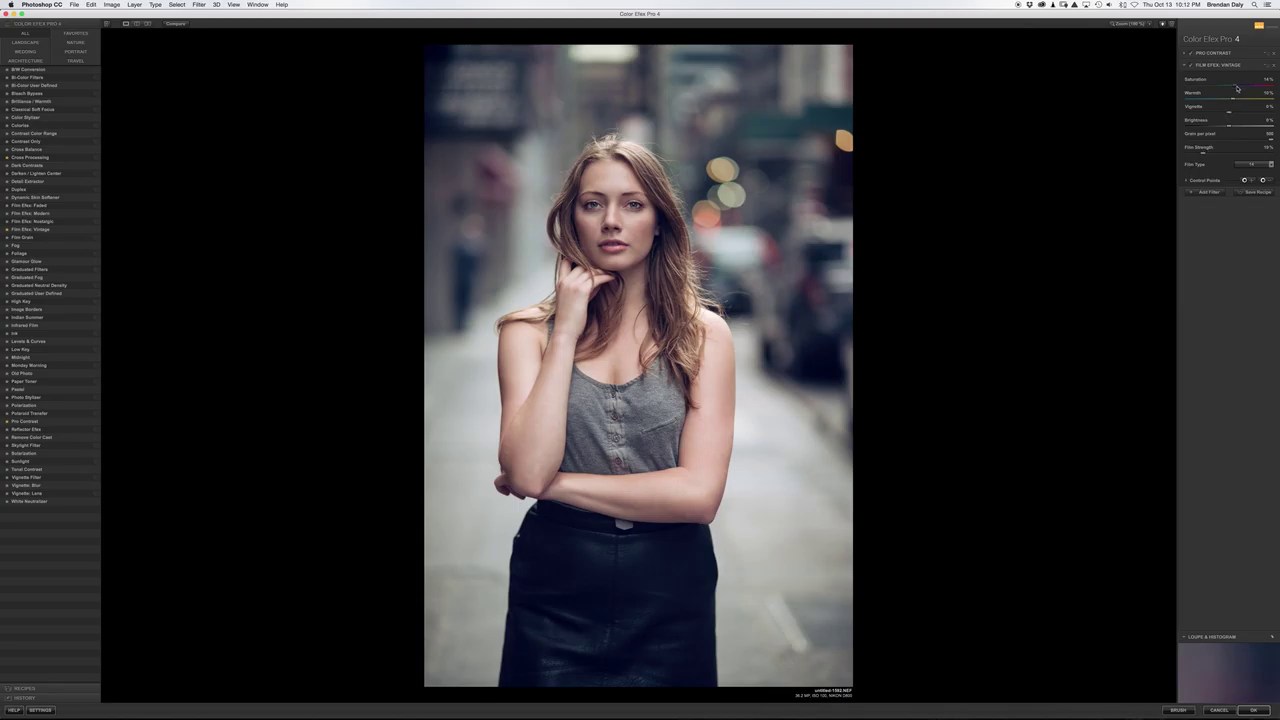
- Raise the vintage filter's Saturation to about 26% and cool its Warmth to about -10%
left_click(1235, 86)
left_click_drag(1235, 87, 1247, 88)
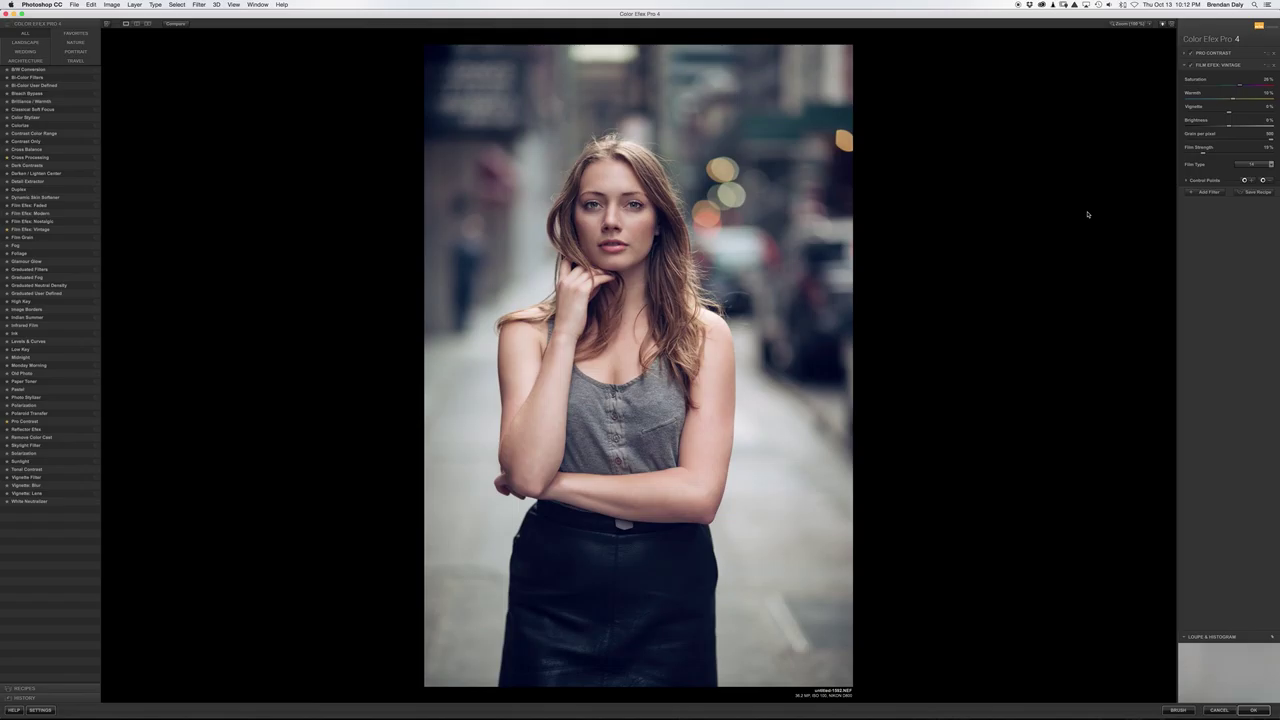
left_click(1234, 101)
left_click_drag(1234, 101, 1231, 101)
left_click_drag(1231, 101, 1216, 102)
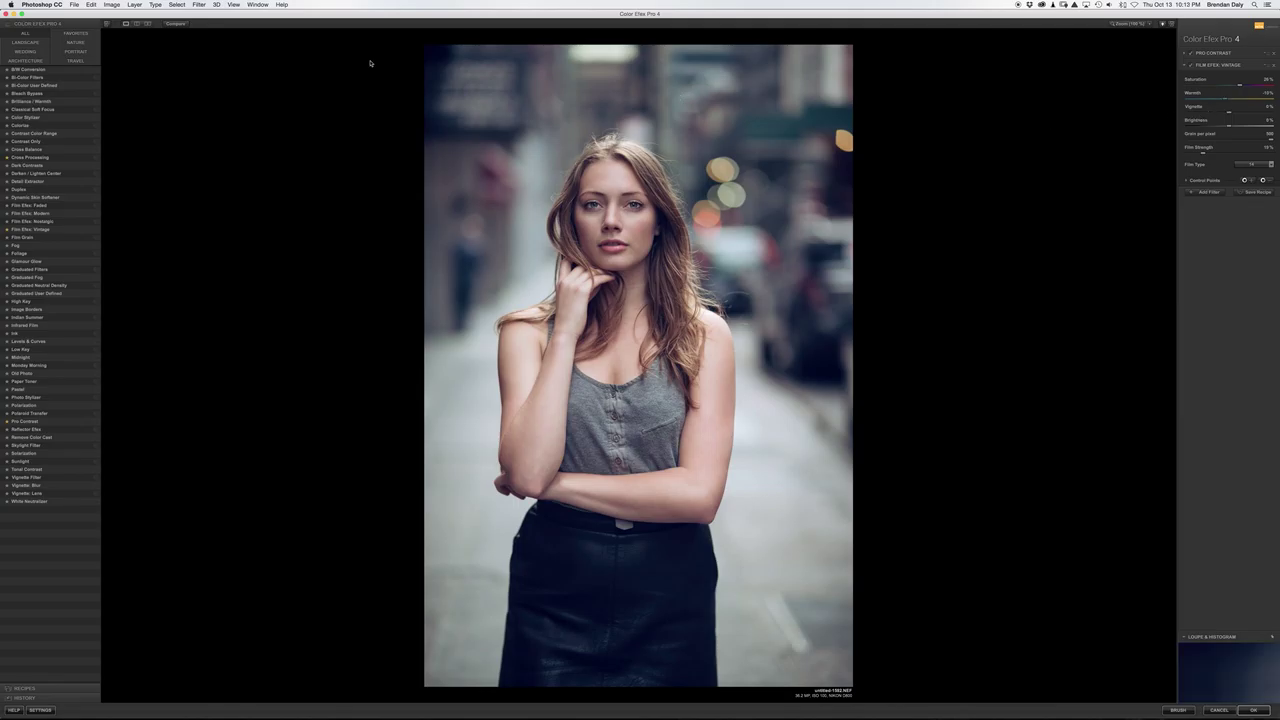
- Compare the filtered portrait repeatedly with the original image
left_click(174, 24)
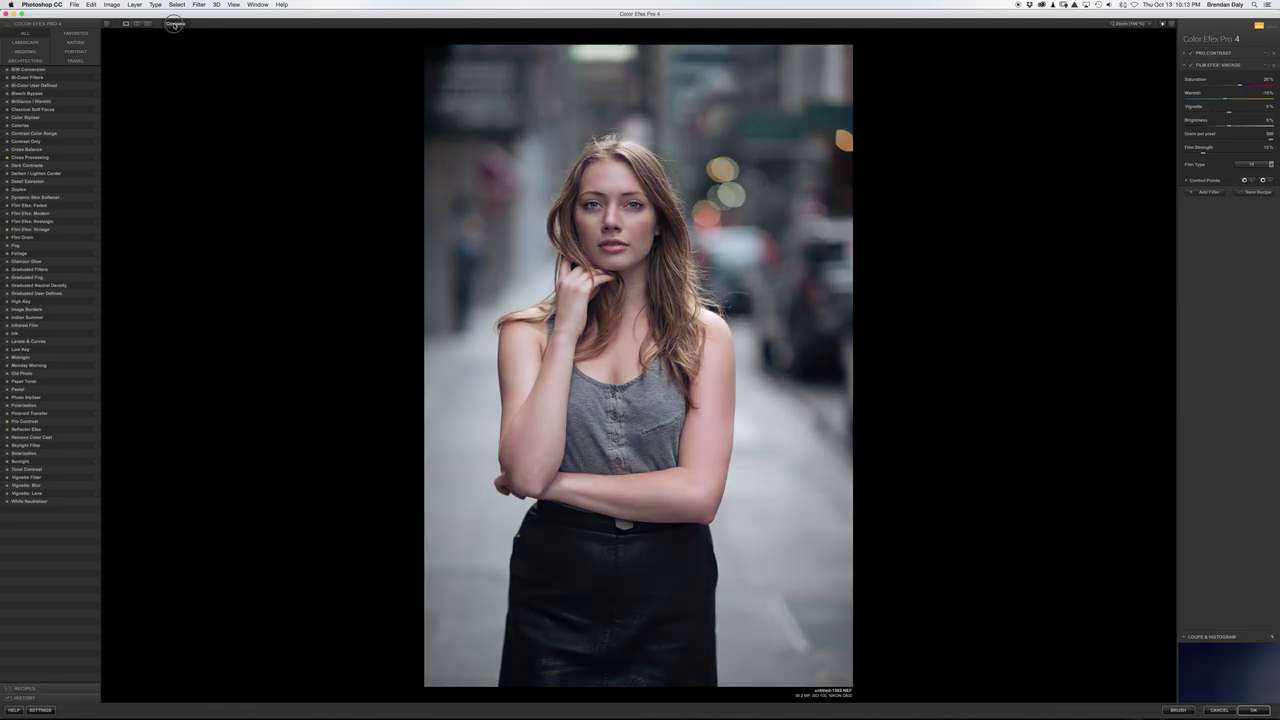
left_click(174, 24)
left_click(174, 24)
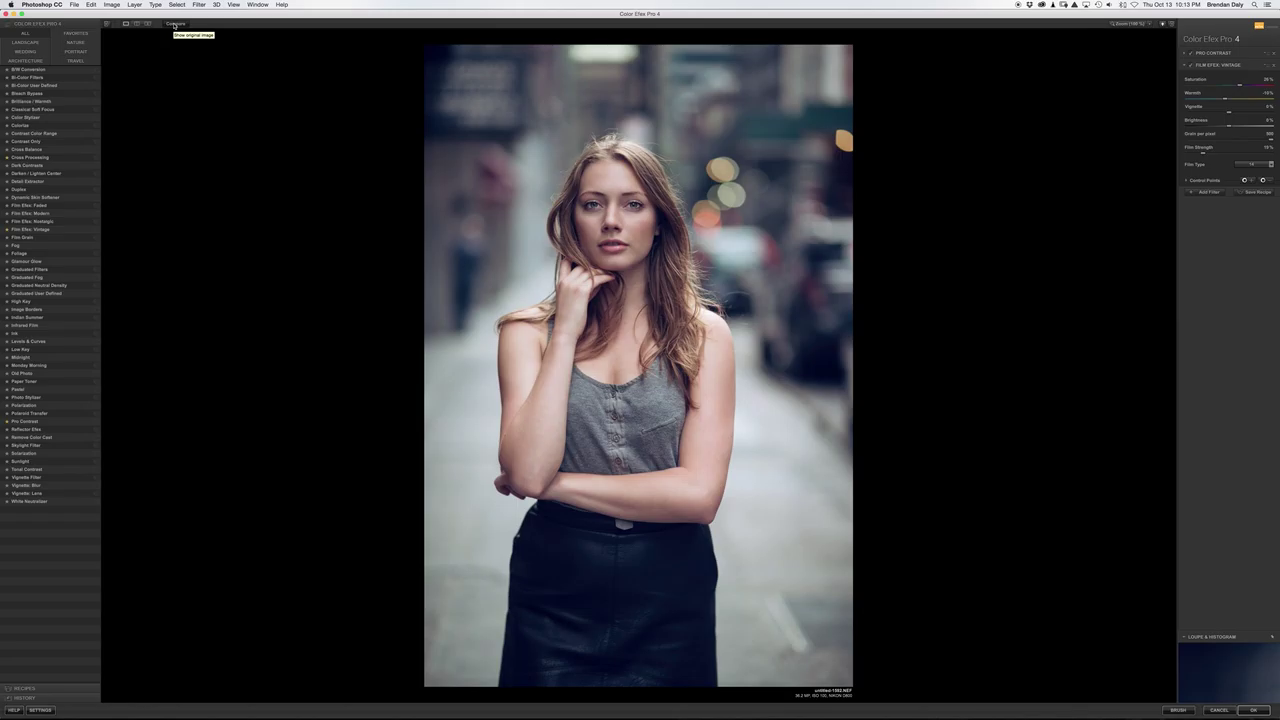
left_click(174, 24)
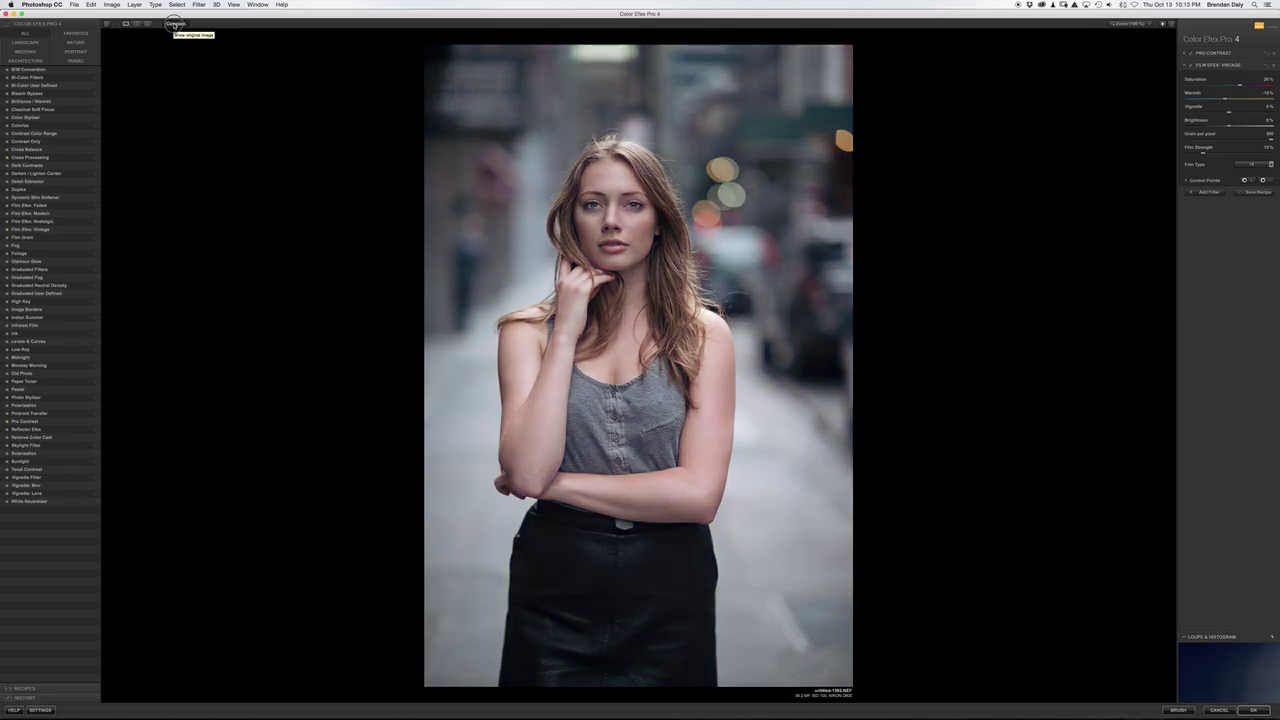
left_click(174, 24)
left_click(174, 24)
left_click(174, 24)
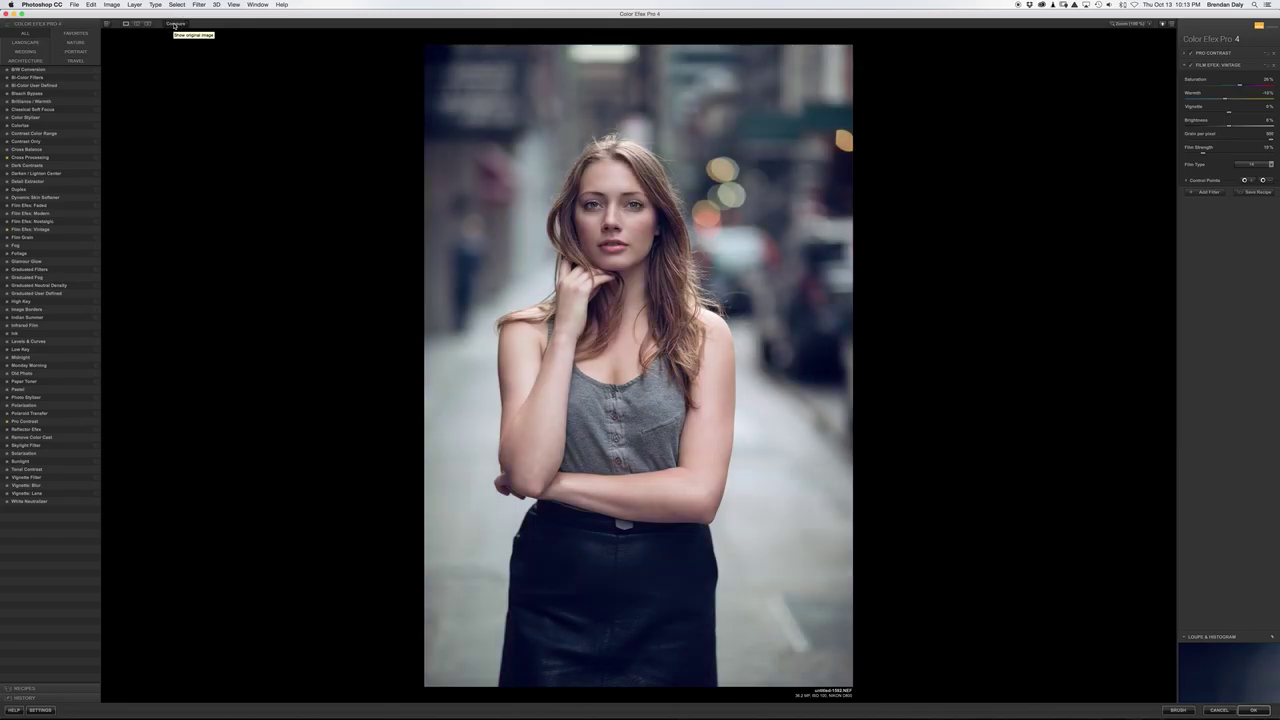
- Lower the vintage filter's Saturation to about 10% and compare the result with the original image
left_click(174, 24)
left_click(174, 24)
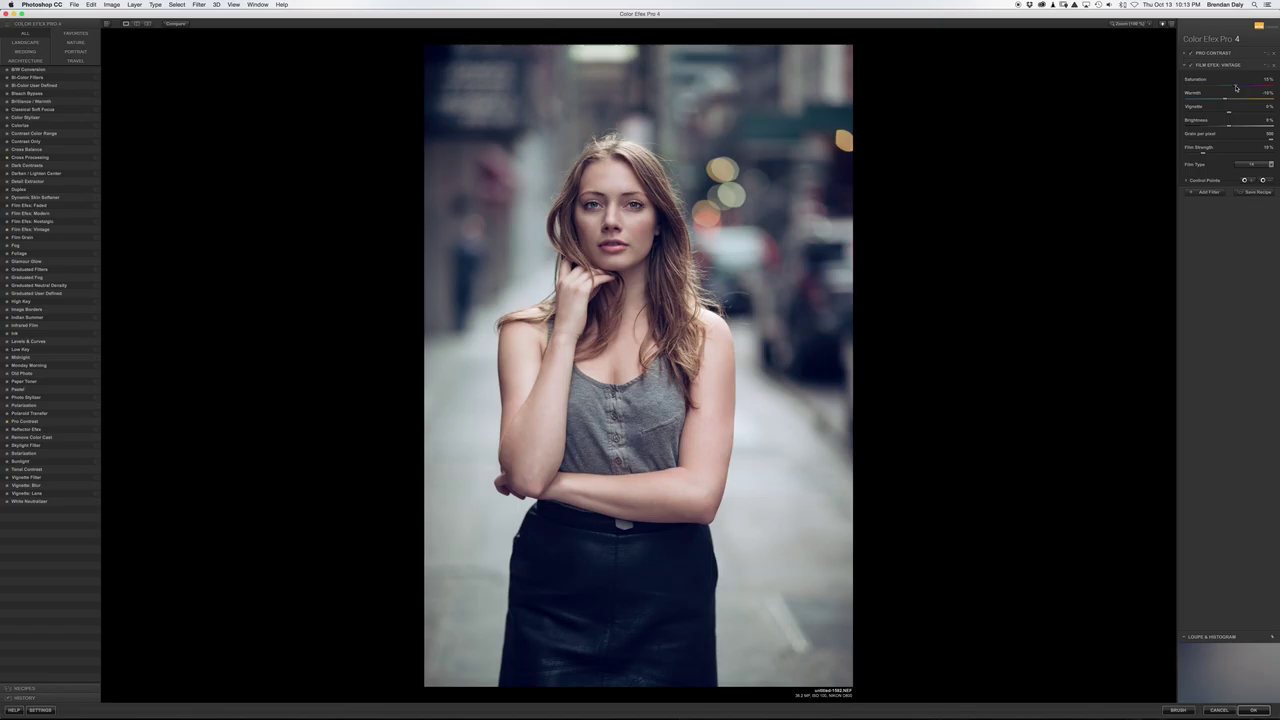
left_click(181, 26)
left_click(176, 24)
left_click(176, 24)
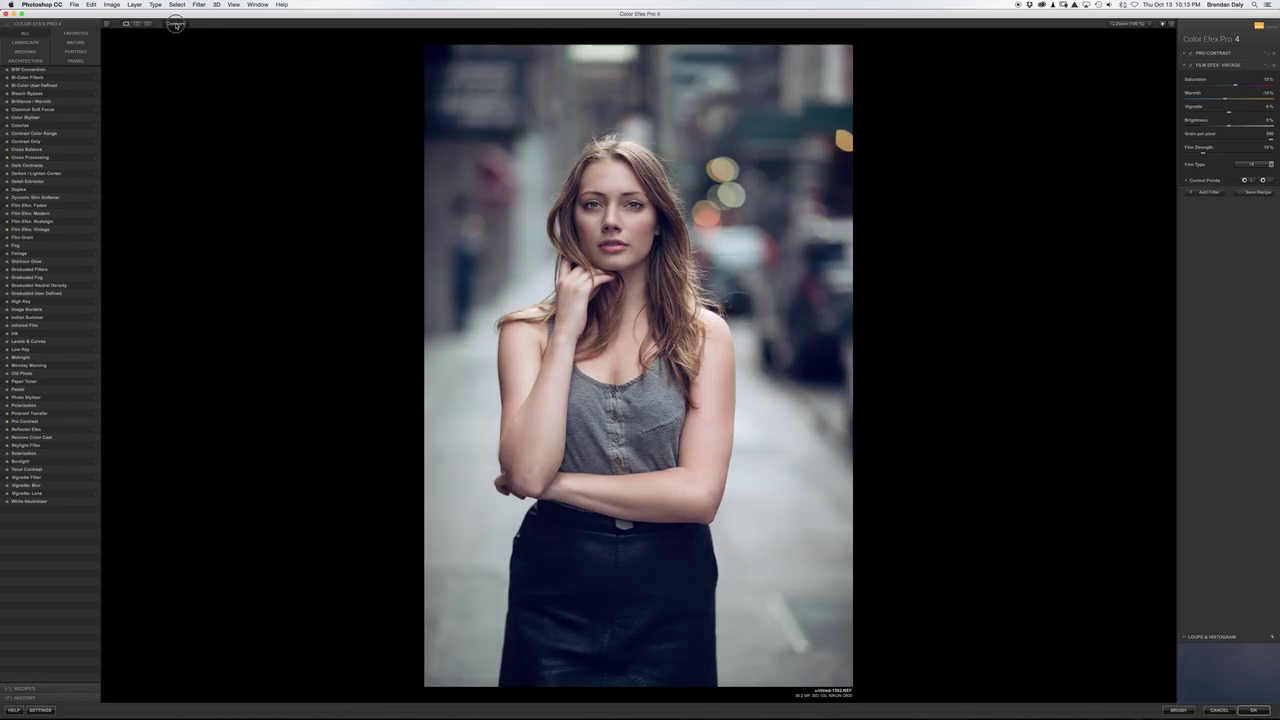
left_click(176, 24)
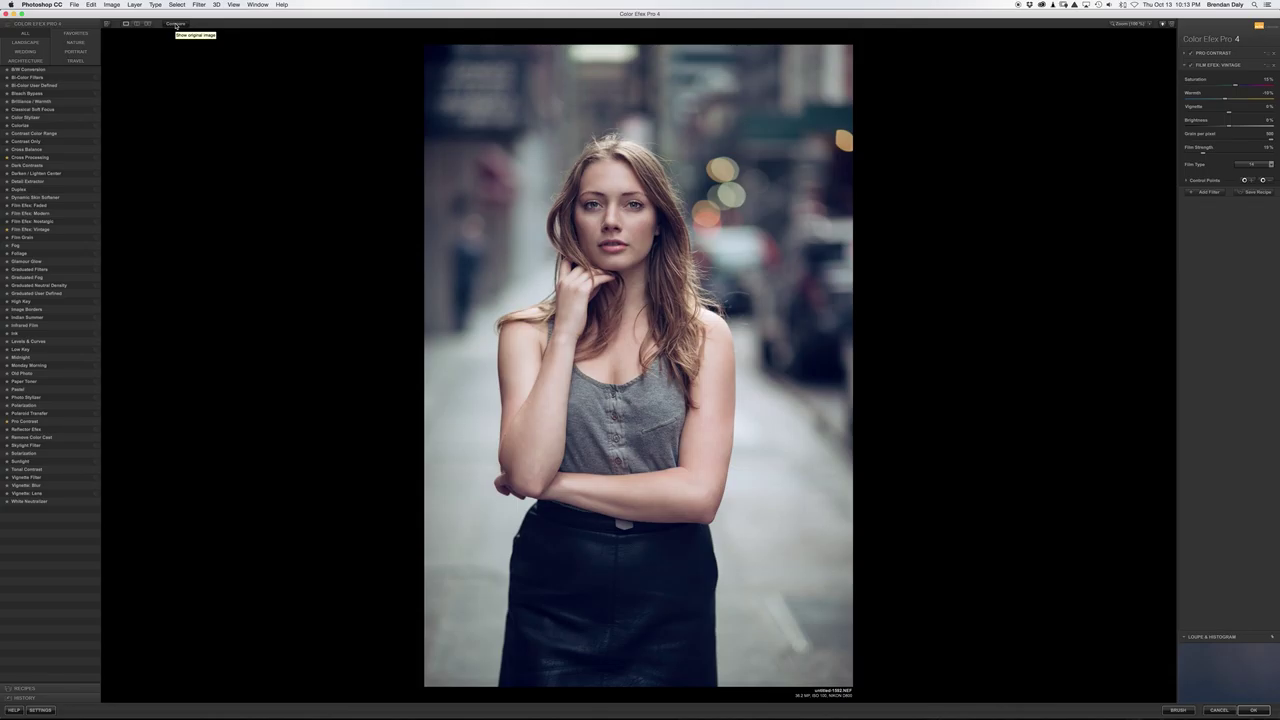
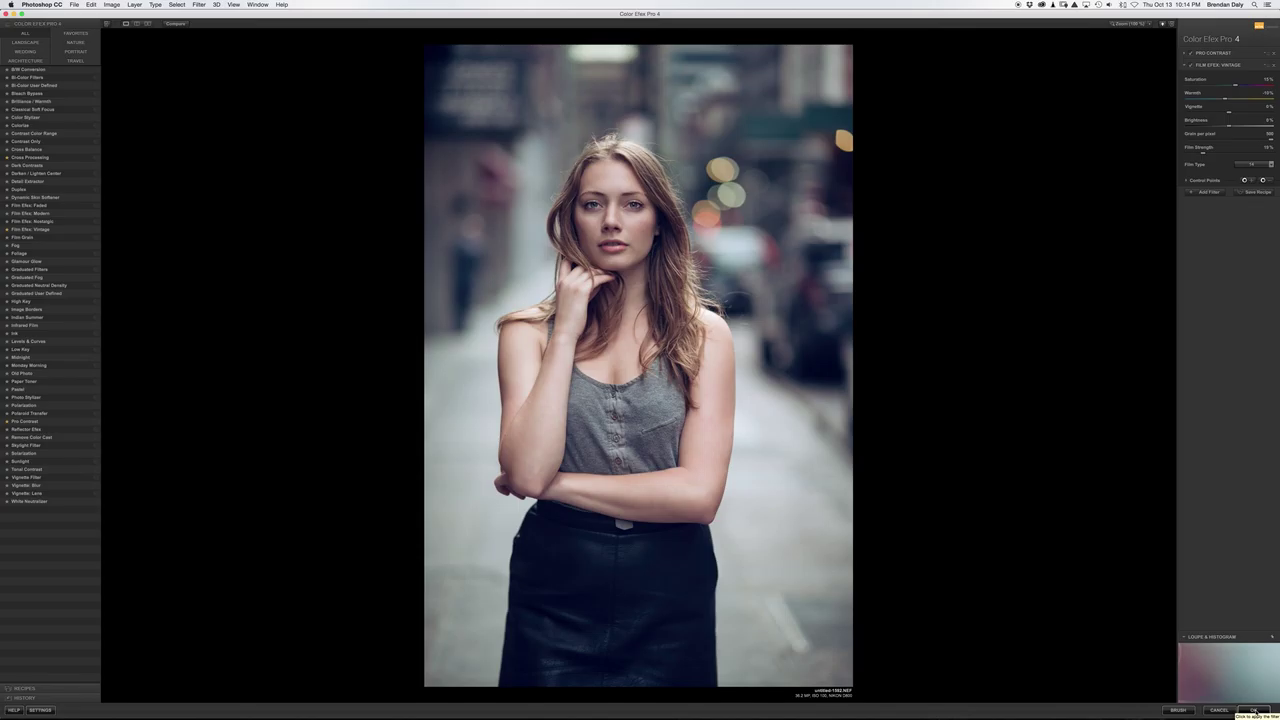
- Apply the Color Efex Pro 4 filters, check the new layer against the background, and flatten the image
left_click(1255, 709)
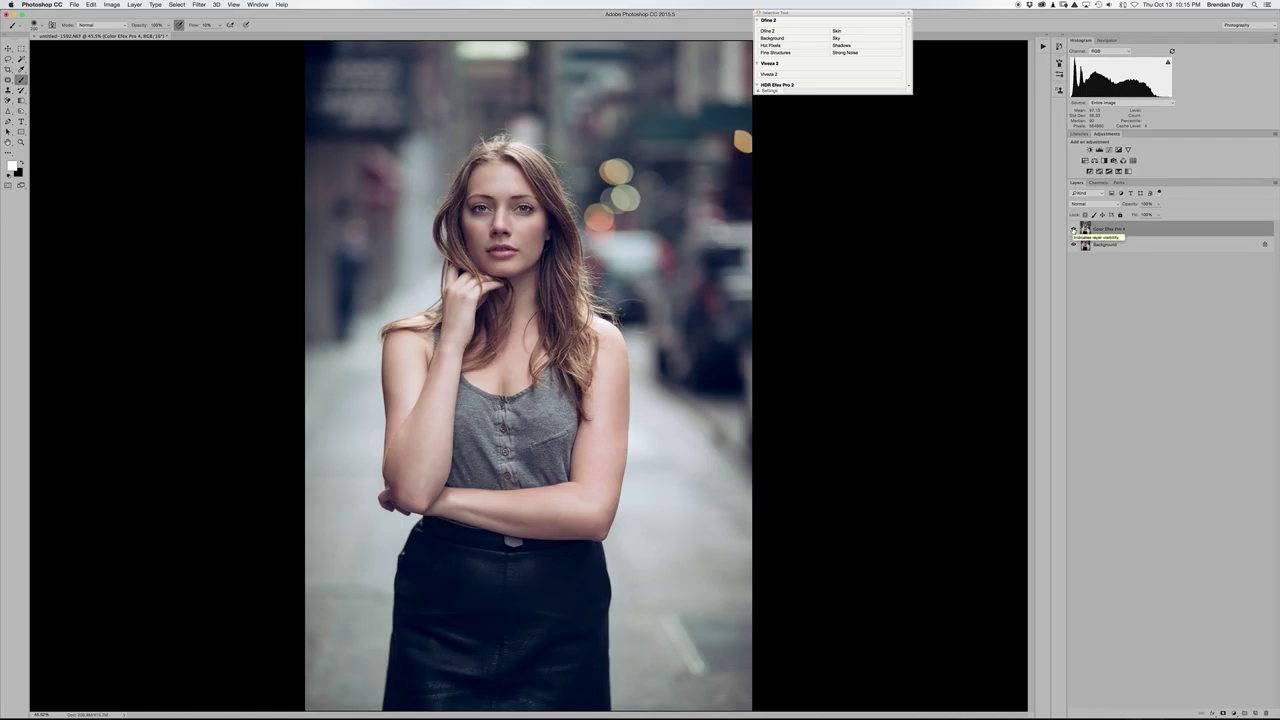
left_click(1074, 230)
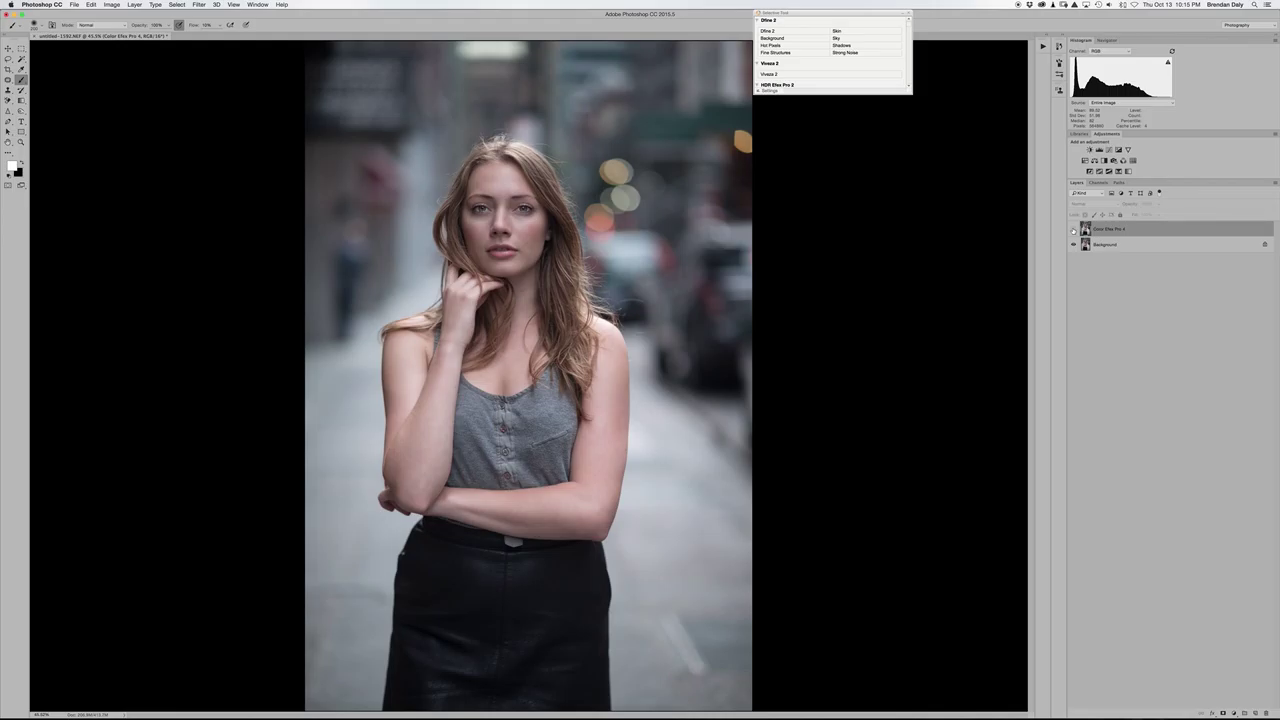
left_click(1074, 230)
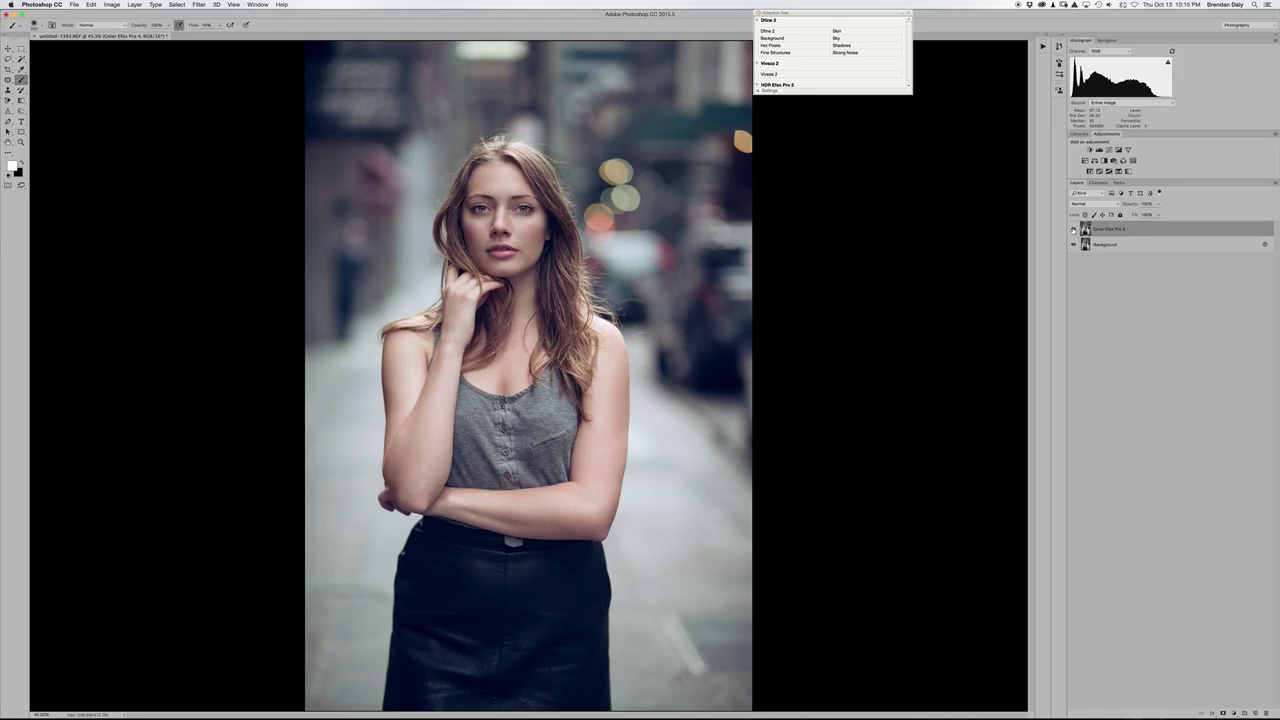
left_click(134, 5)
left_click(158, 308)
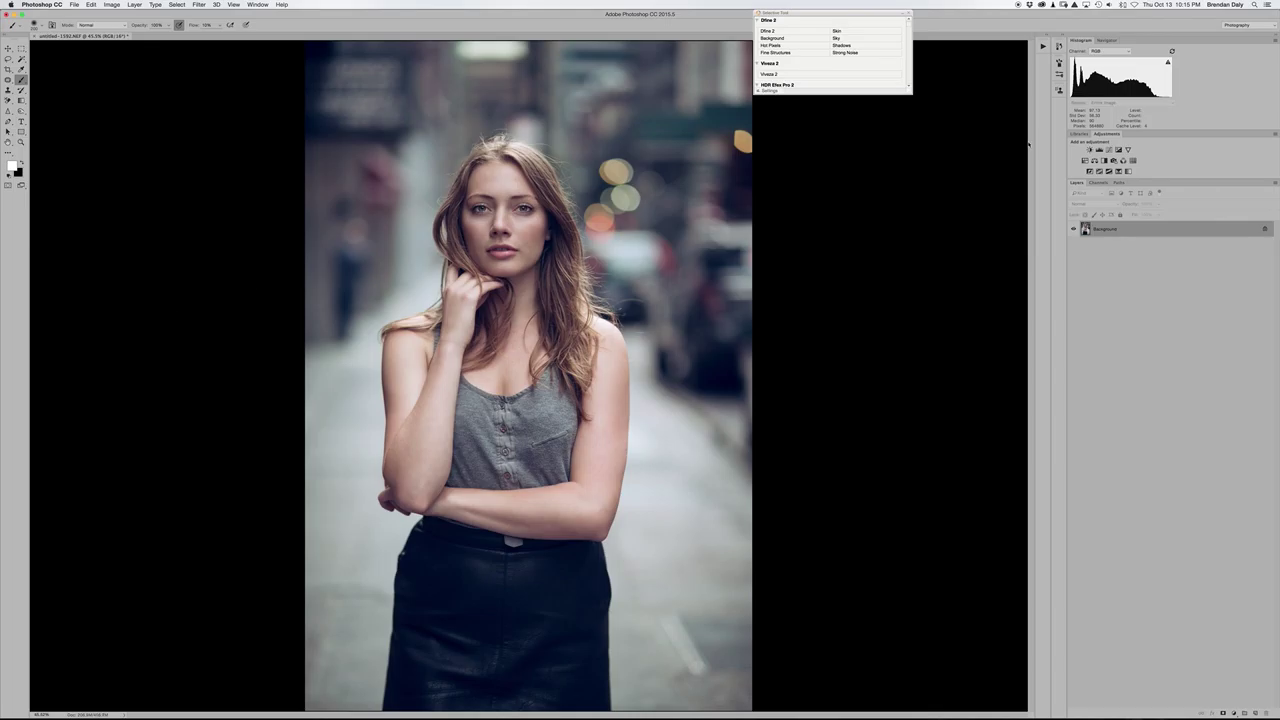
- Run the last action in the Portrait Actions set to boost contrast with a curves layer, and flatten the image
left_click(1043, 47)
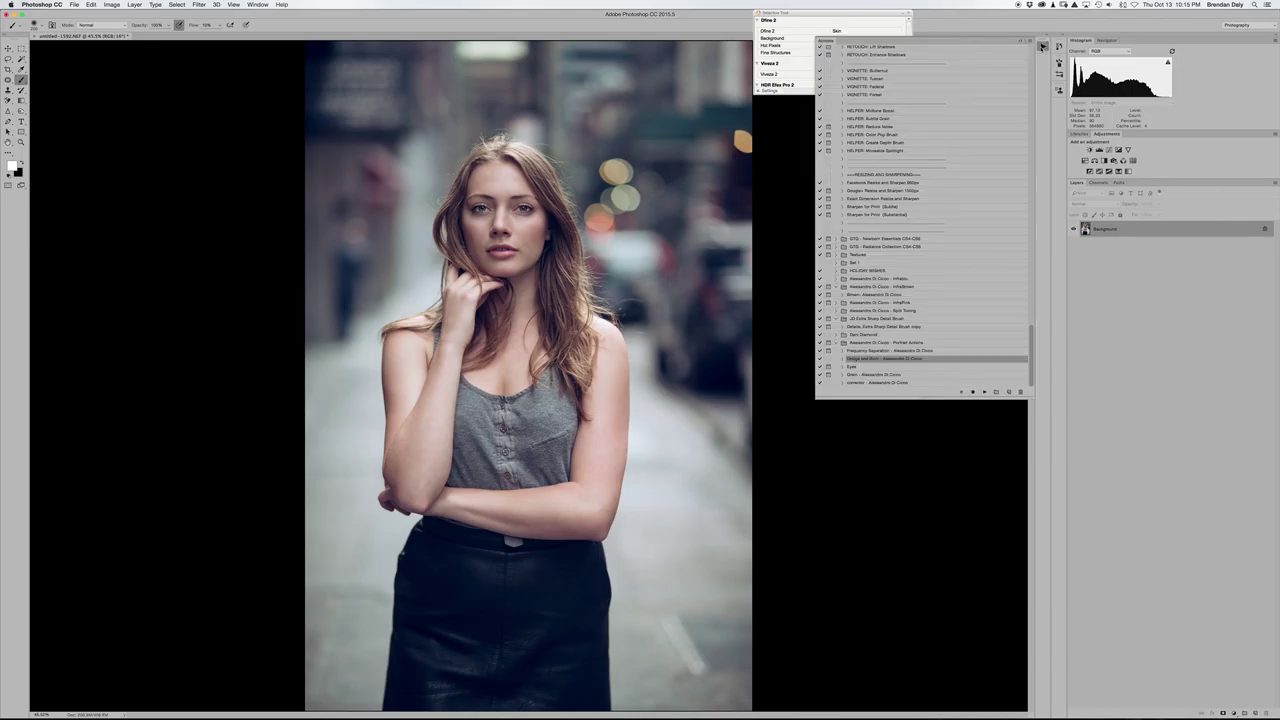
left_click(900, 382)
left_click(985, 392)
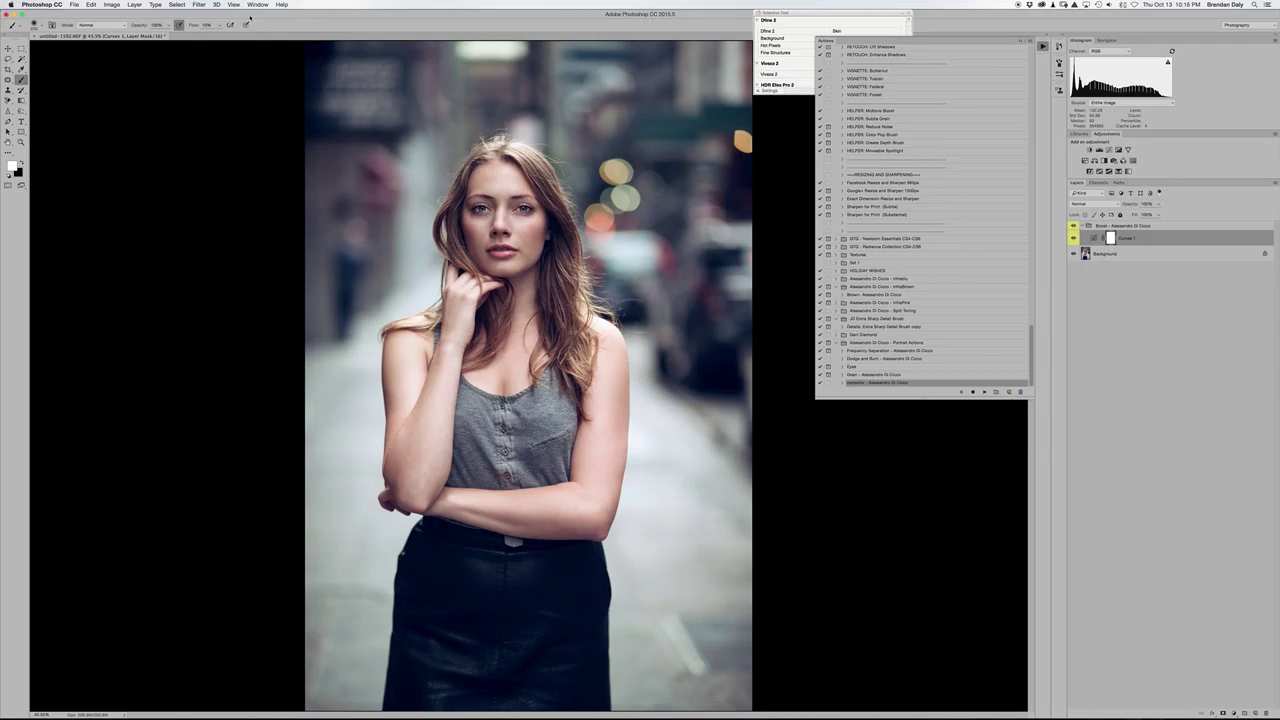
left_click(135, 6)
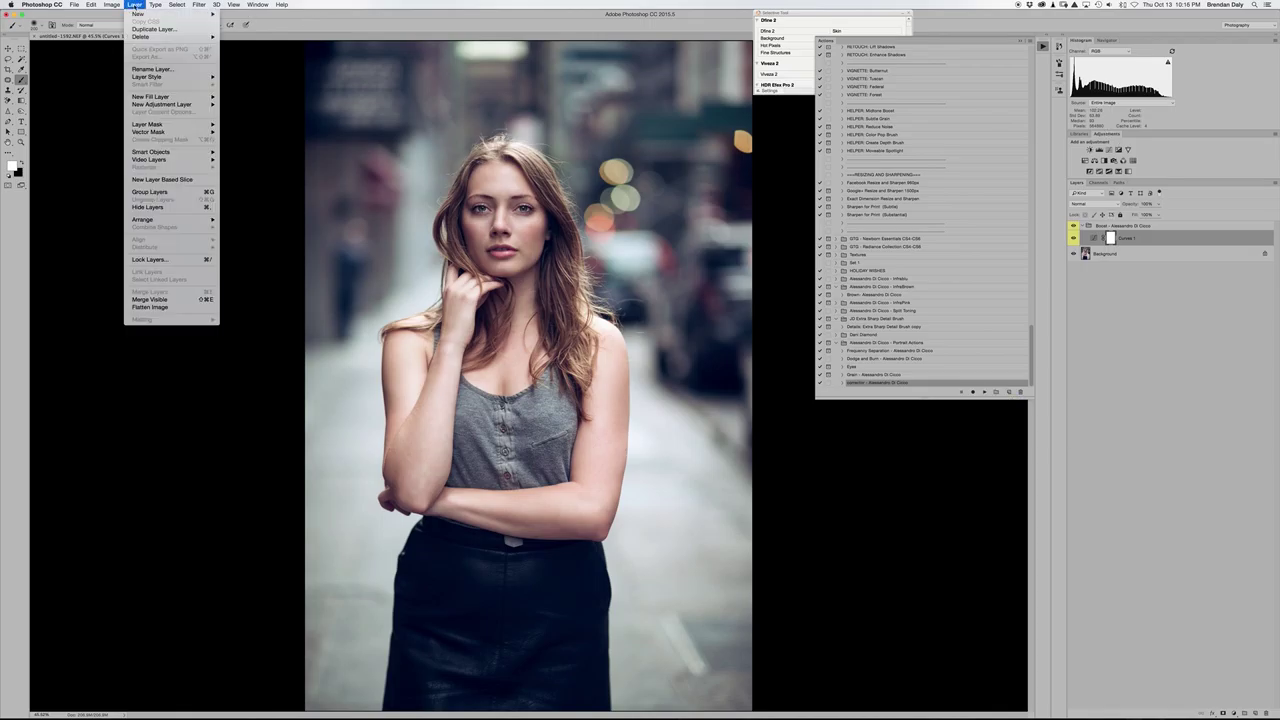
left_click(149, 307)
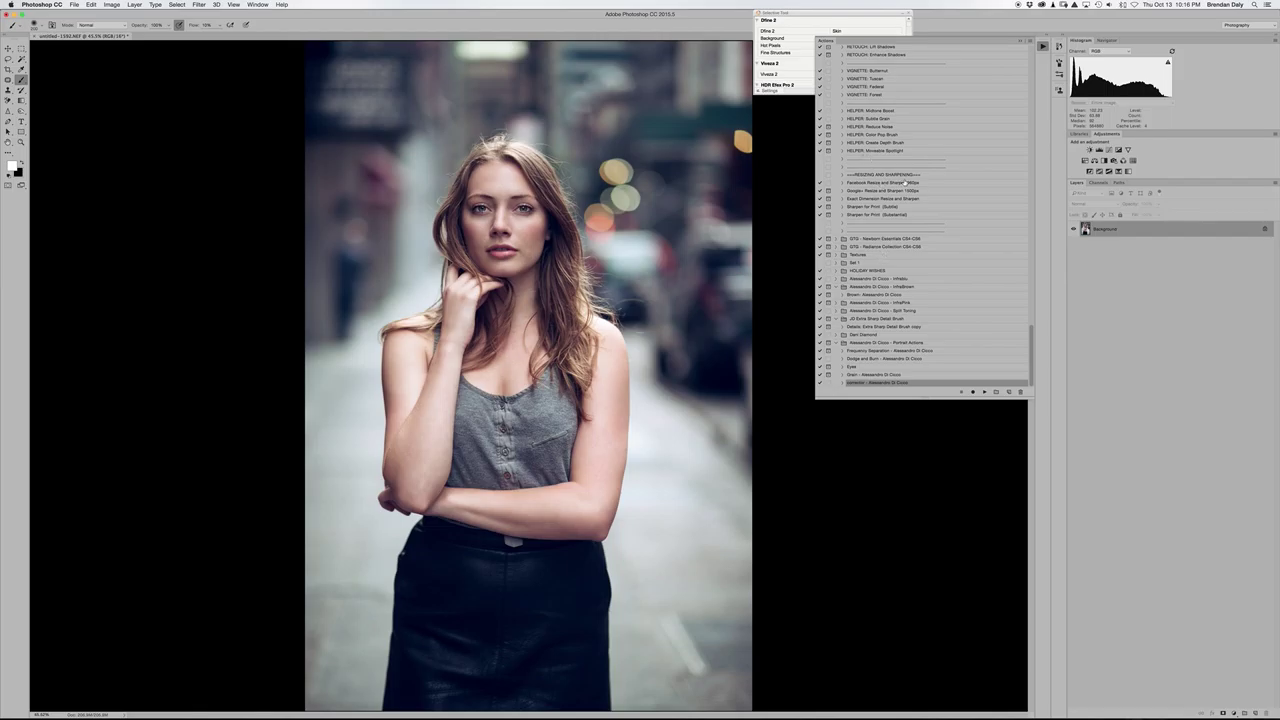
- Run the HELPER: Color Pop Brush action on the flattened portrait and continue past its instructions
left_click(881, 136)
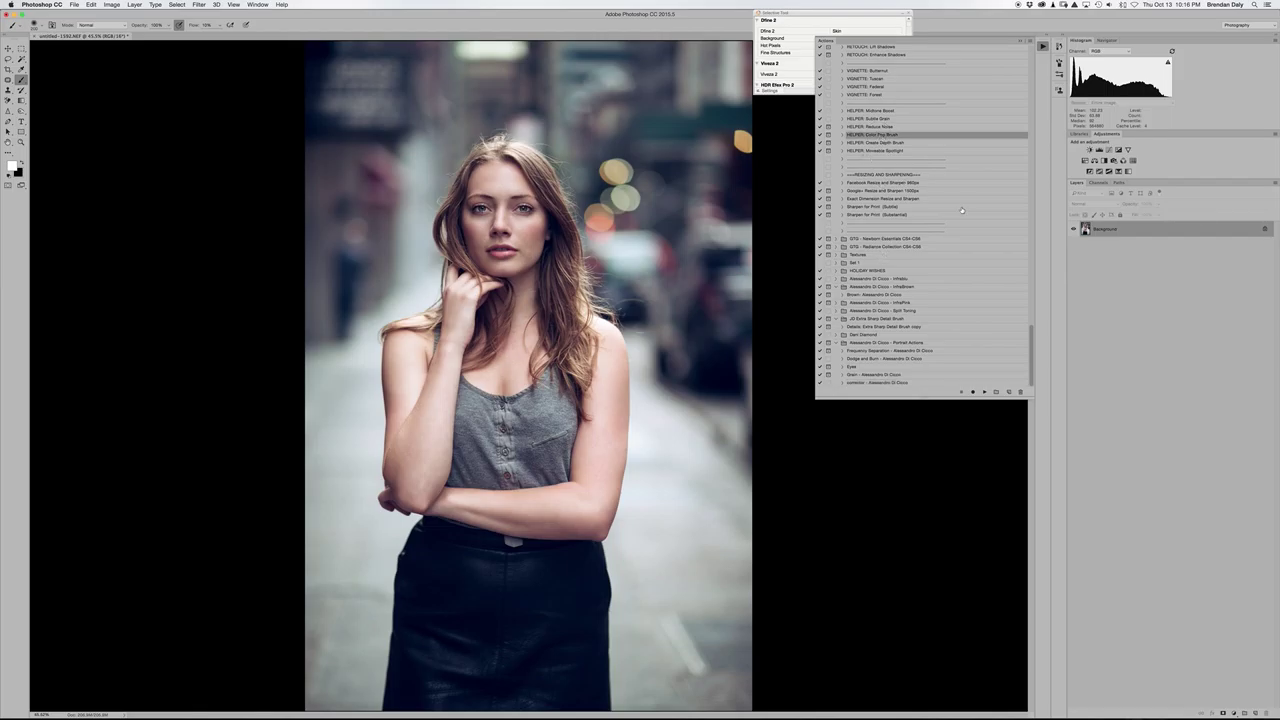
left_click(984, 392)
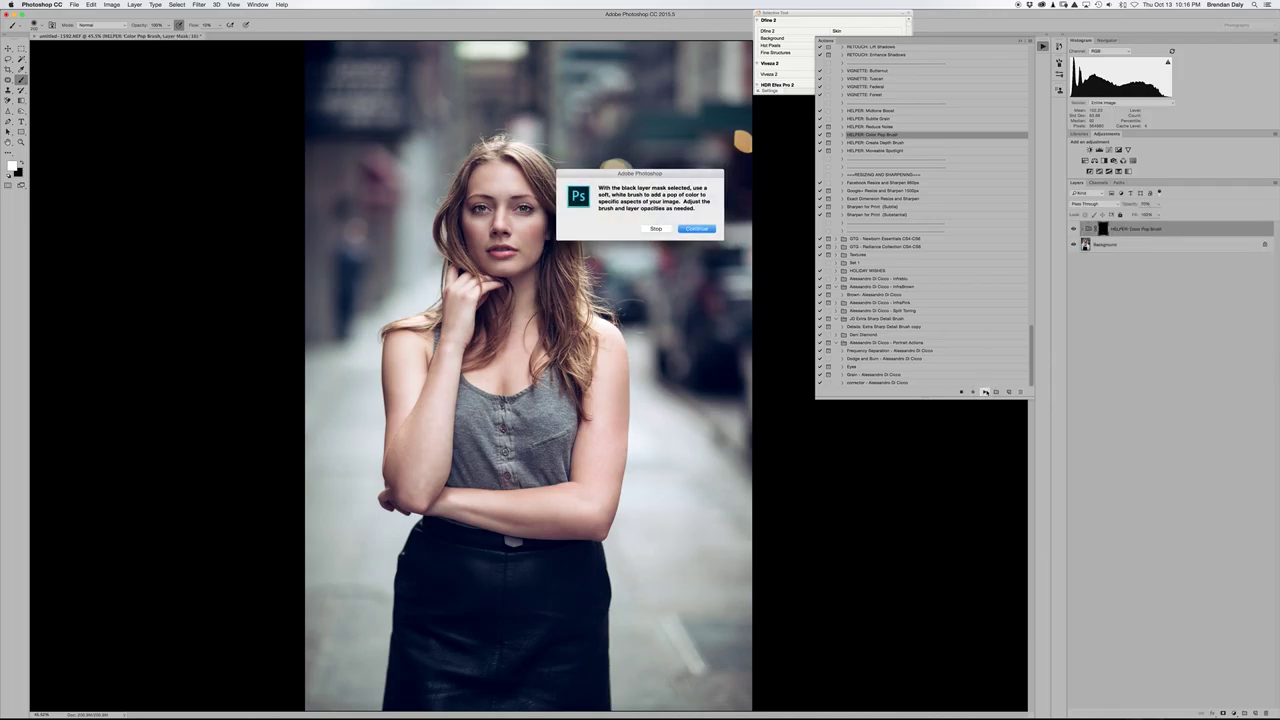
left_click(698, 229)
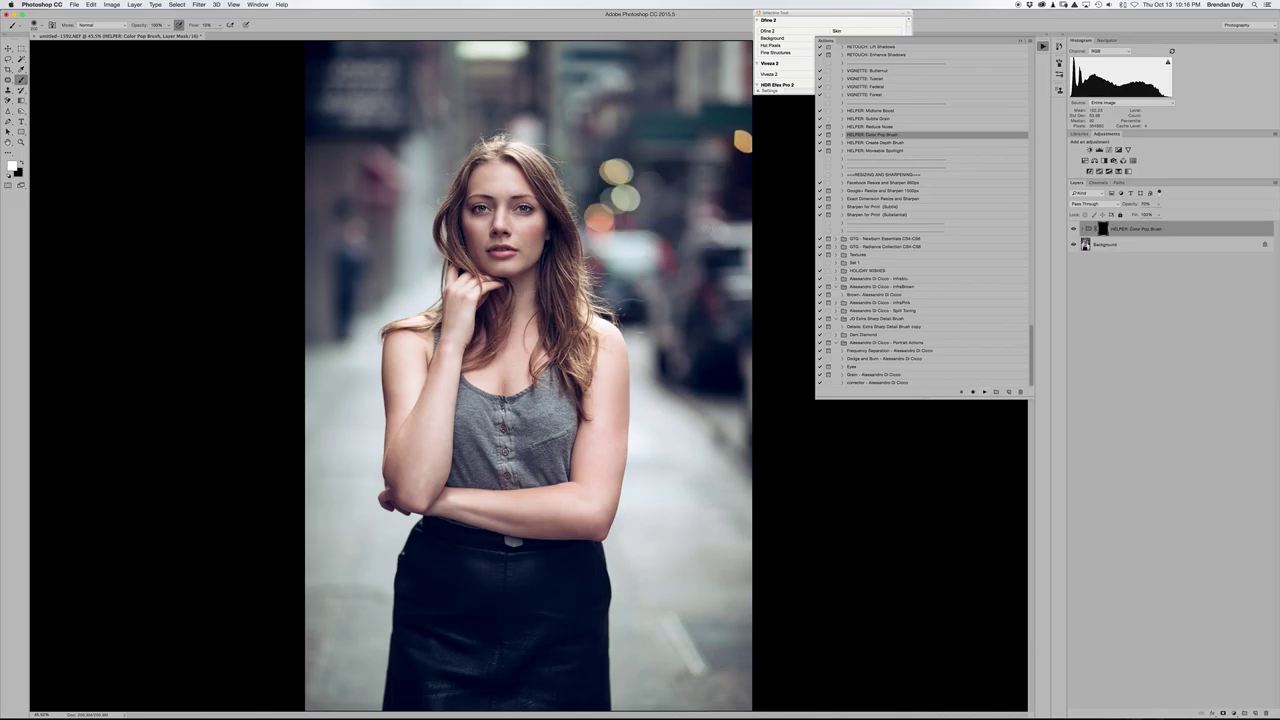
left_click(1044, 46)
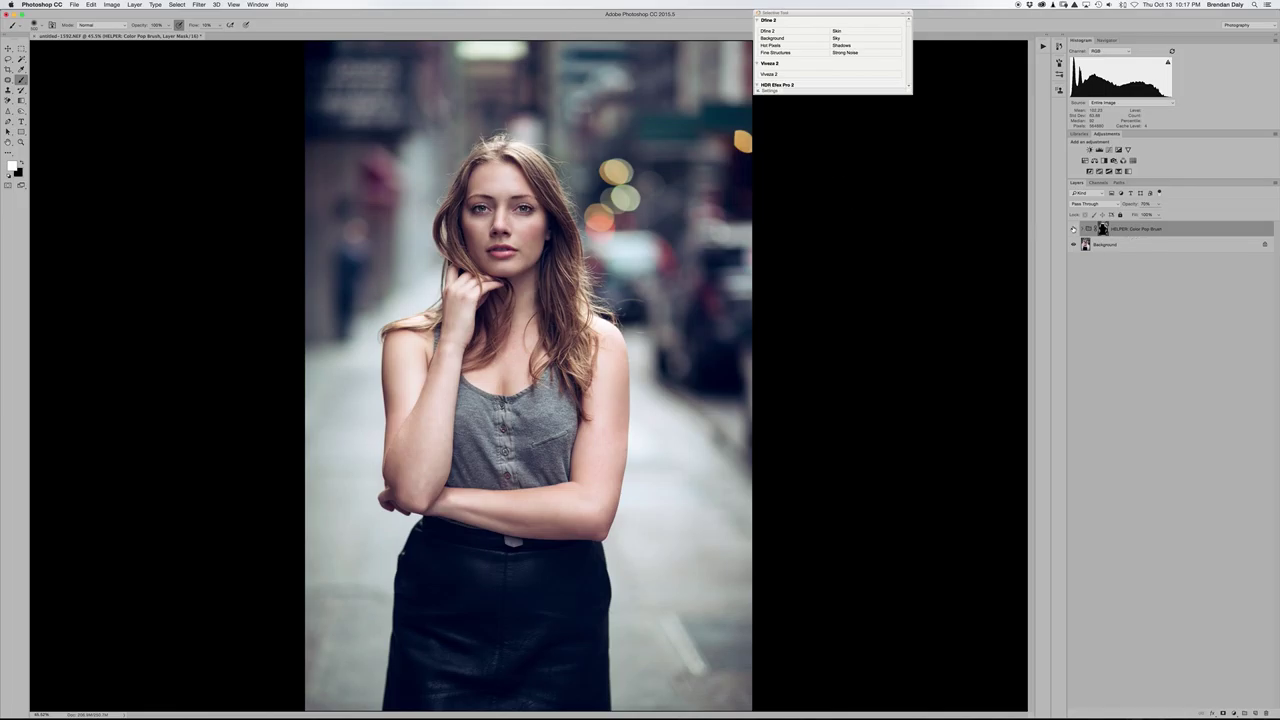
- Compare the portrait with and without the Color Pop Brush group, and flatten the image
left_click(1073, 229)
left_click(1073, 230)
left_click(1073, 231)
left_click(1073, 230)
left_click(135, 5)
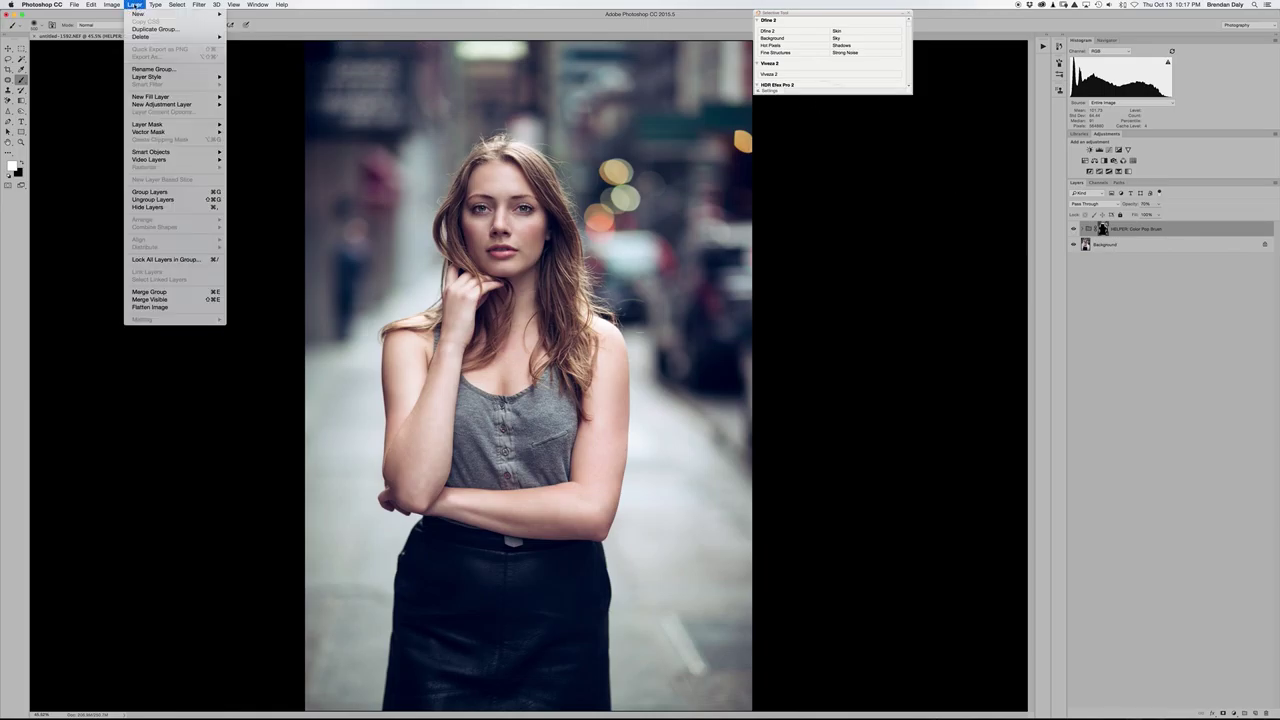
left_click(160, 308)
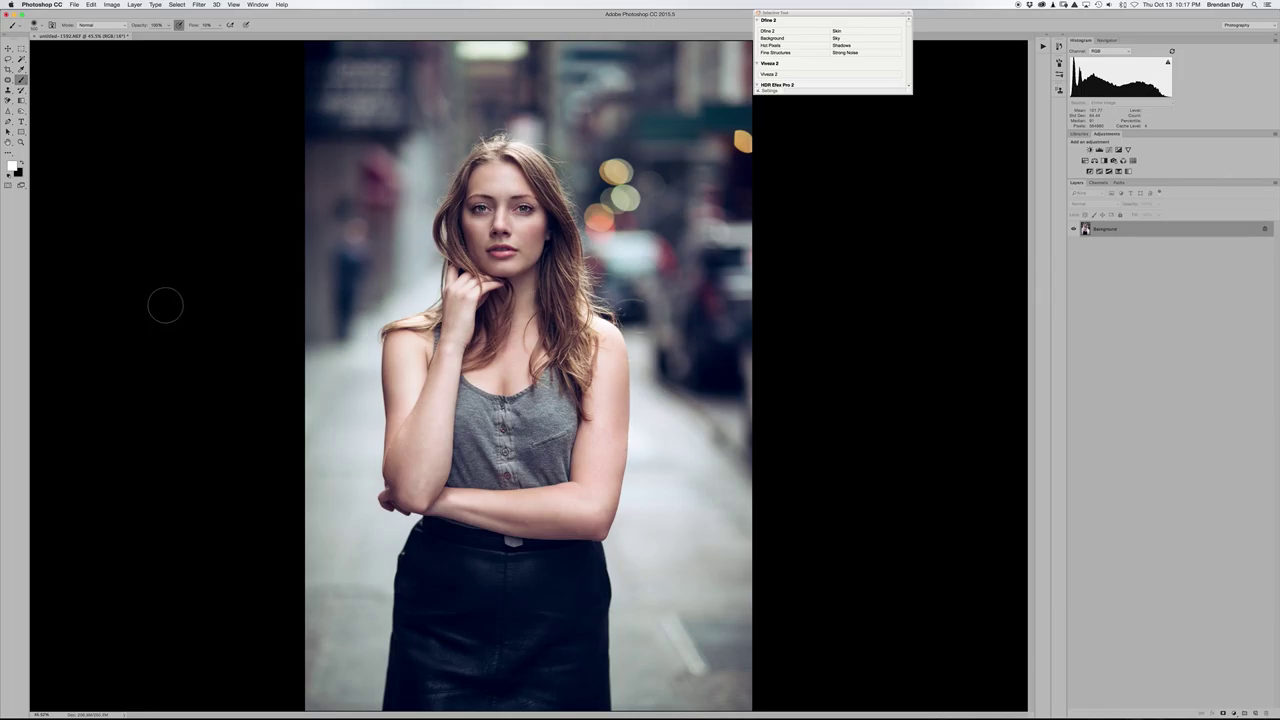
- Save and close the retouched photo, return to Lightroom, and collapse the floating Selective Tool palette
left_click(35, 36)
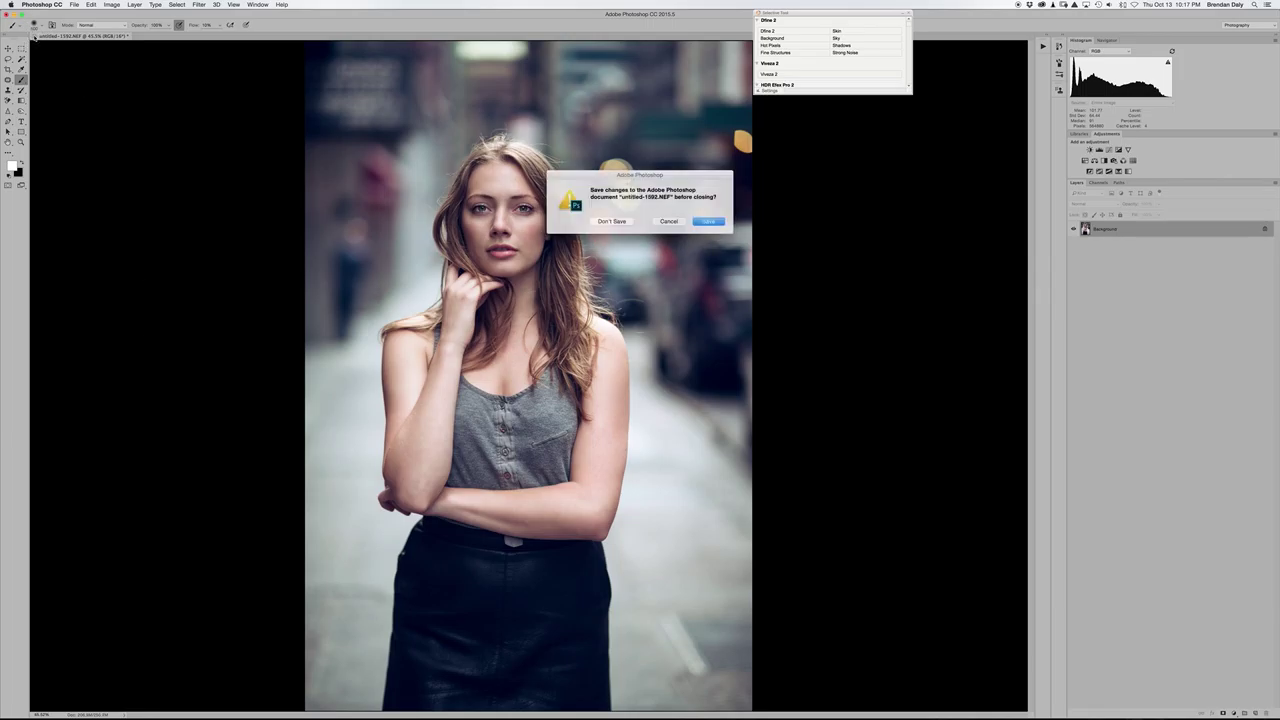
left_click(707, 221)
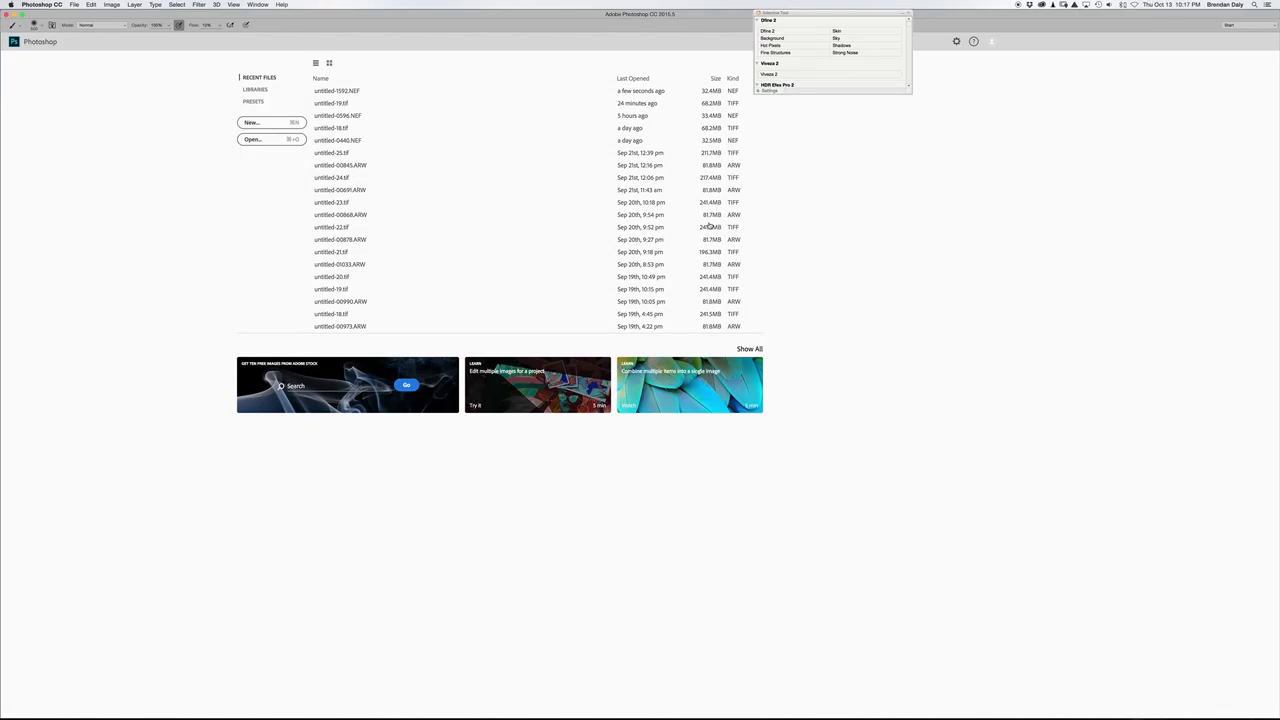
left_click(8, 13)
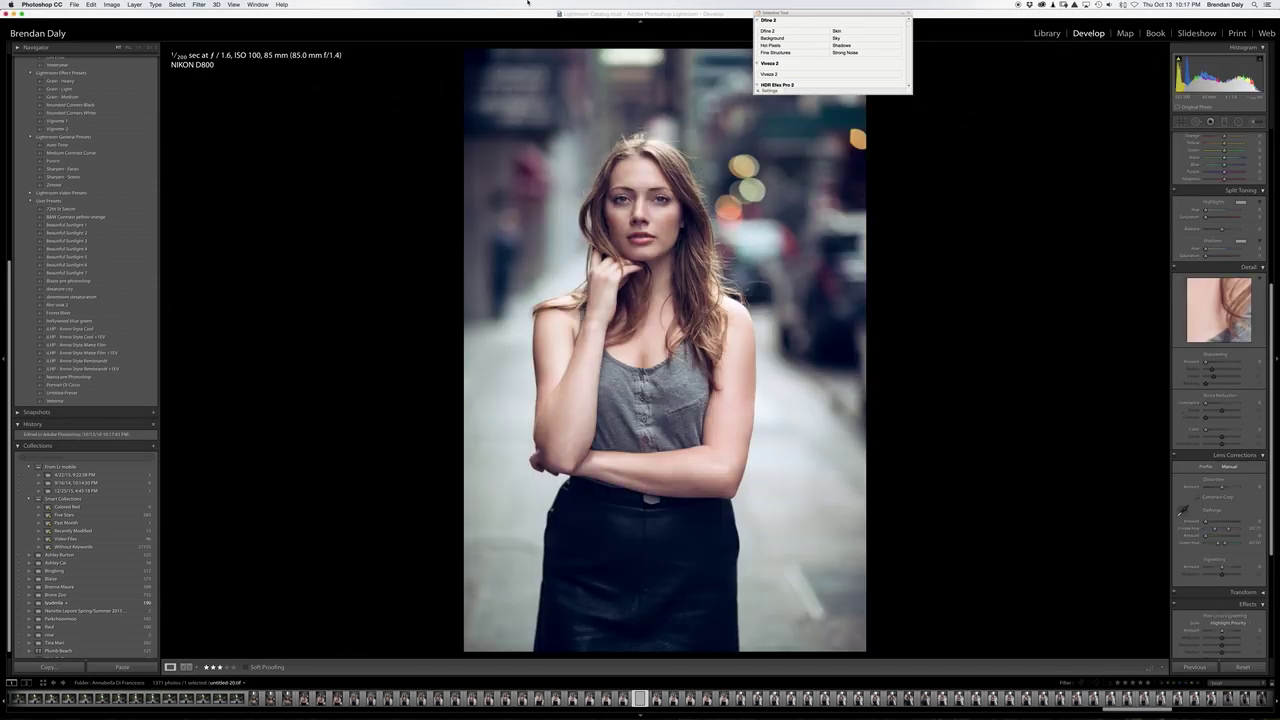
left_click(900, 13)
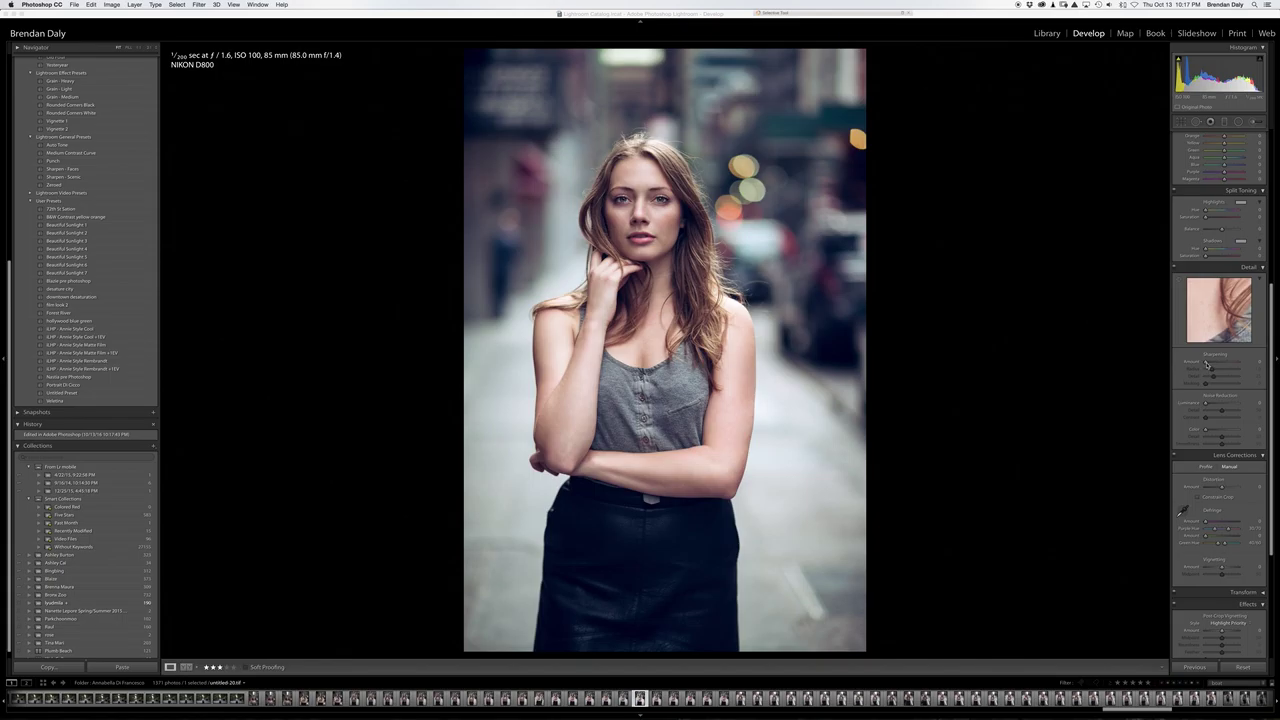
- Sharpen the portrait with an Amount of about 20 and a Masking of about 32, previewing the edge mask
left_click(1207, 365)
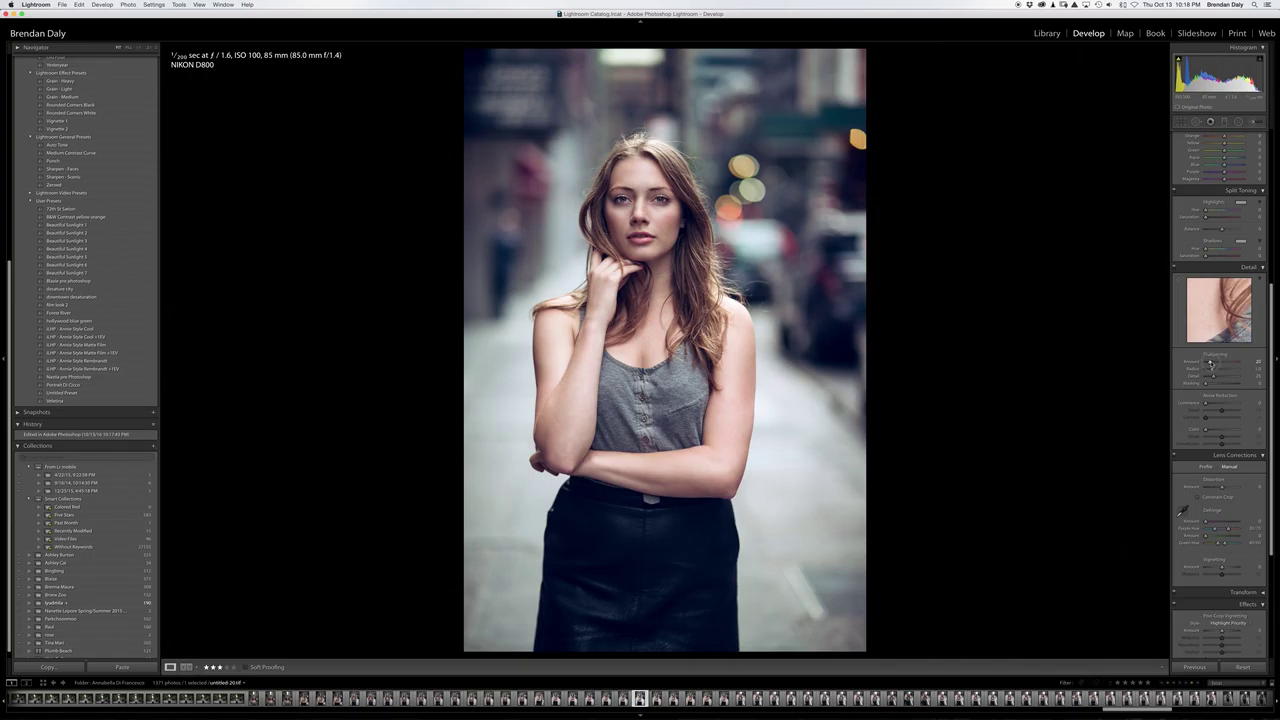
left_click_drag(1210, 365, 1214, 366)
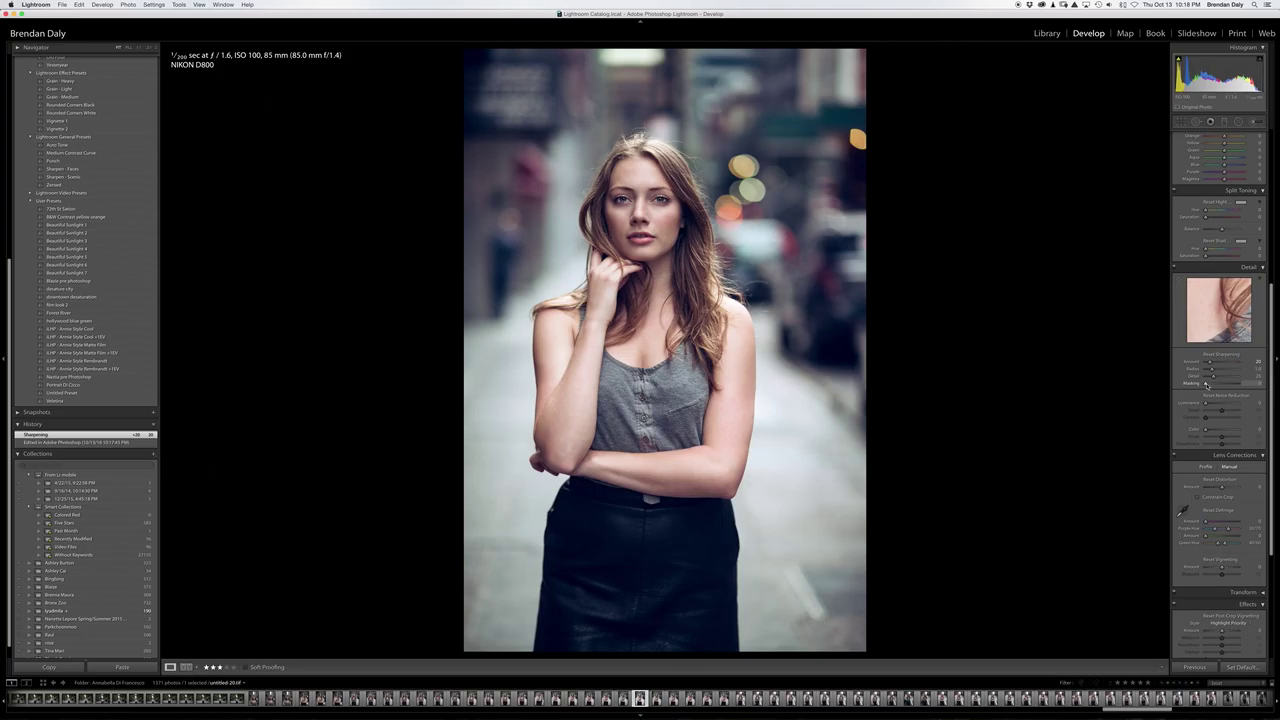
left_click(1209, 385, "alt")
left_click_drag(1208, 385, 1216, 386)
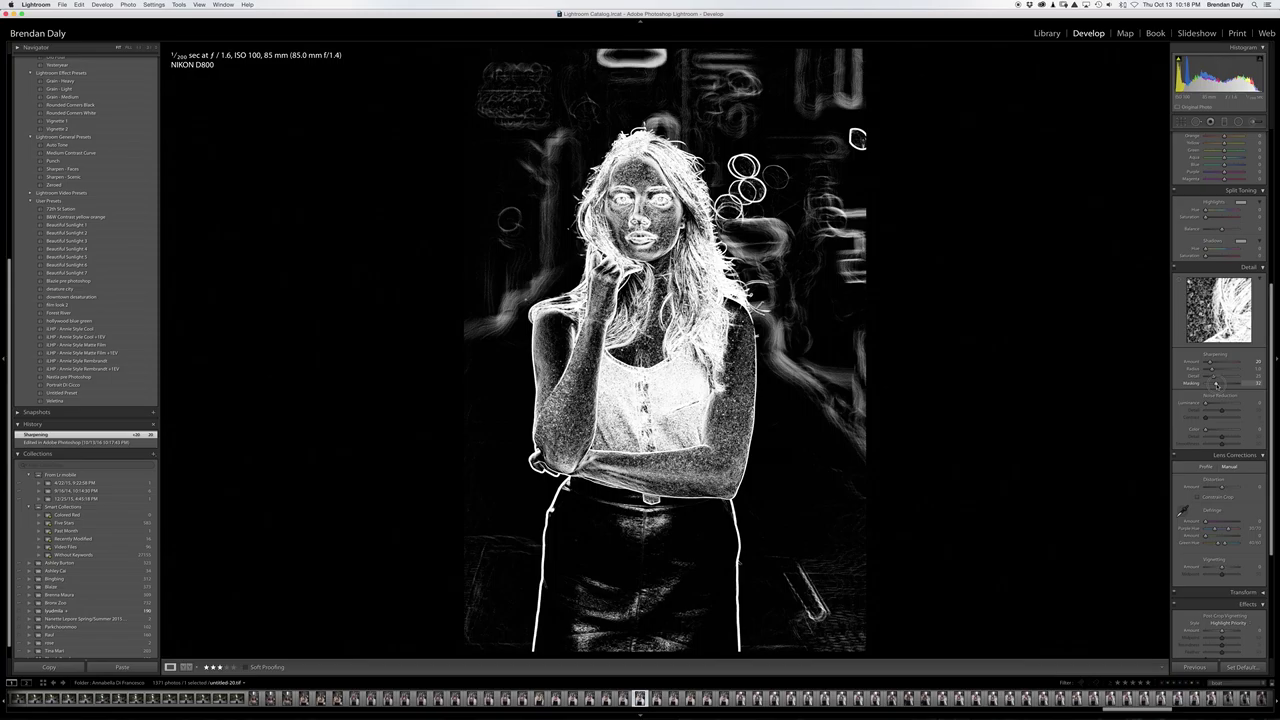
left_click_drag(1216, 386, 1216, 386)
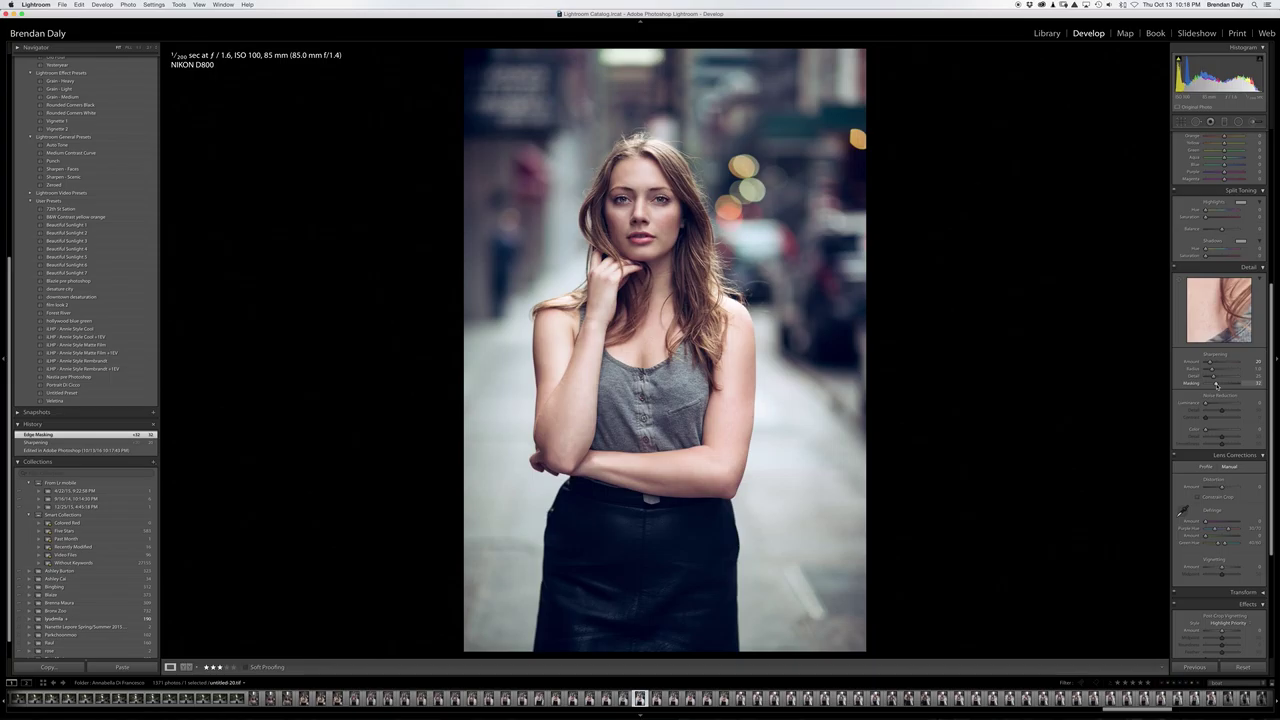
- Examine the sharpened portrait up close and at reduced zoom levels
left_click(149, 49)
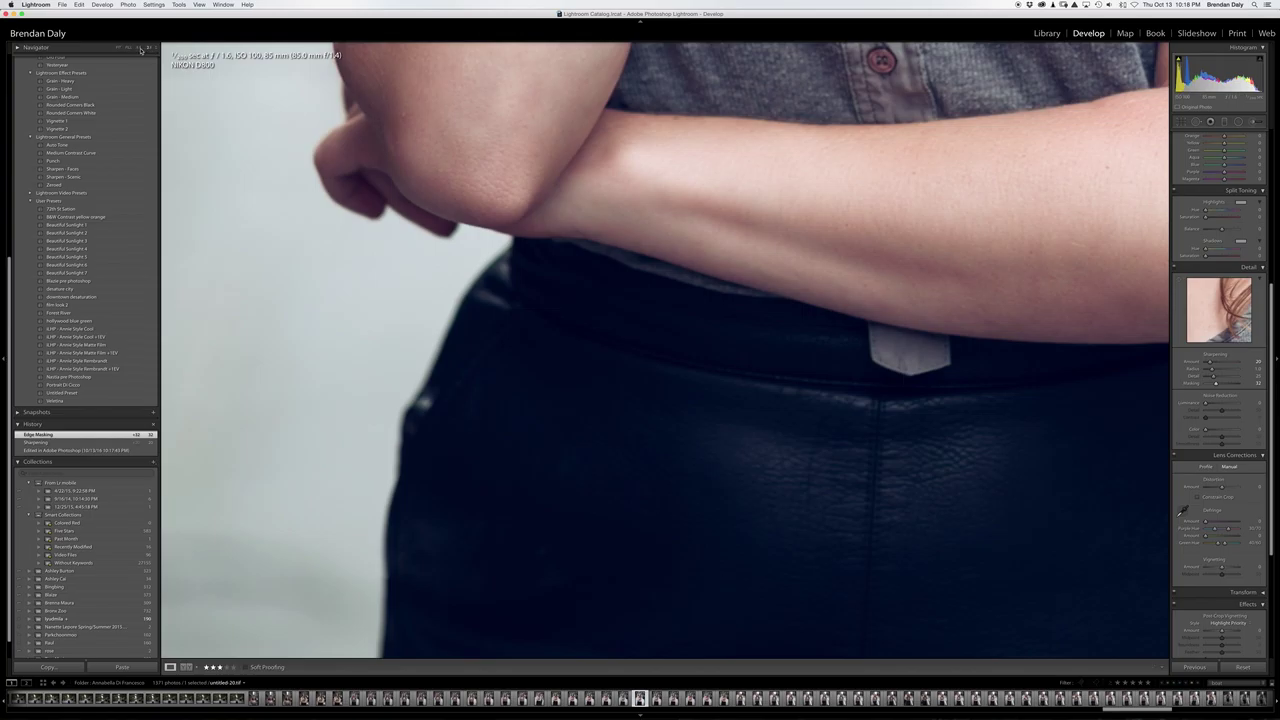
left_click(140, 49)
left_click(153, 50)
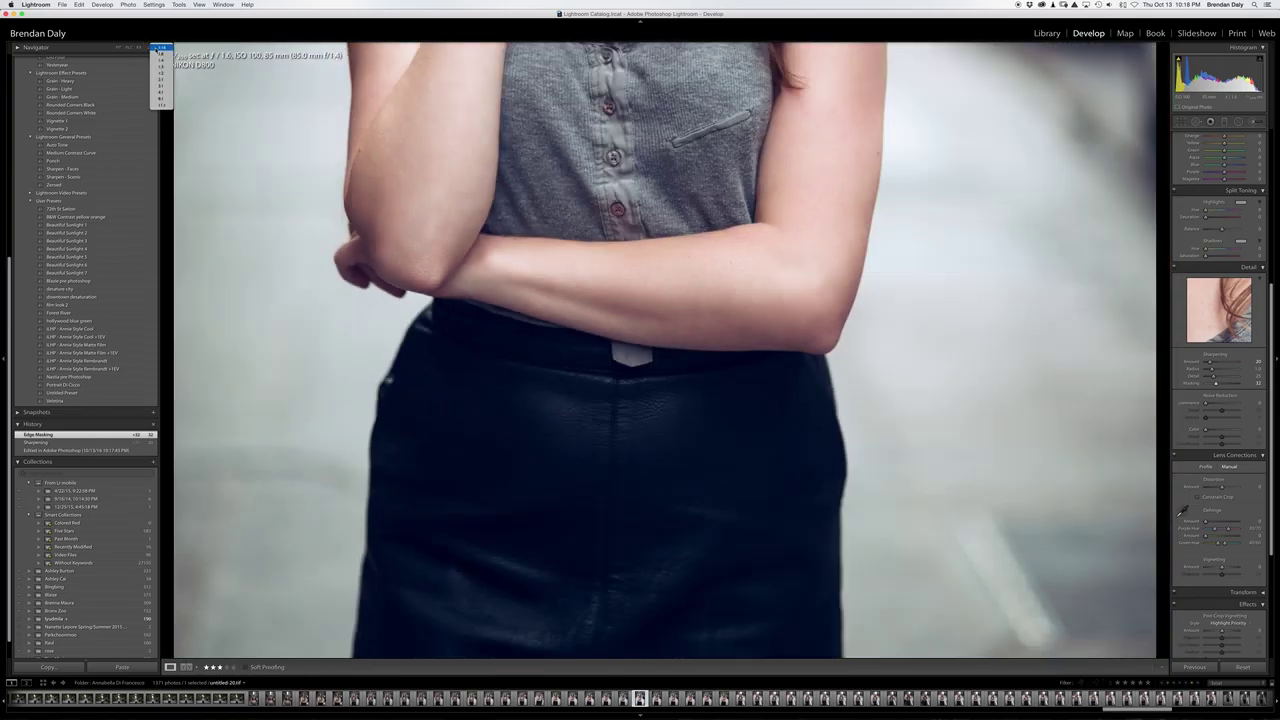
left_click(166, 73)
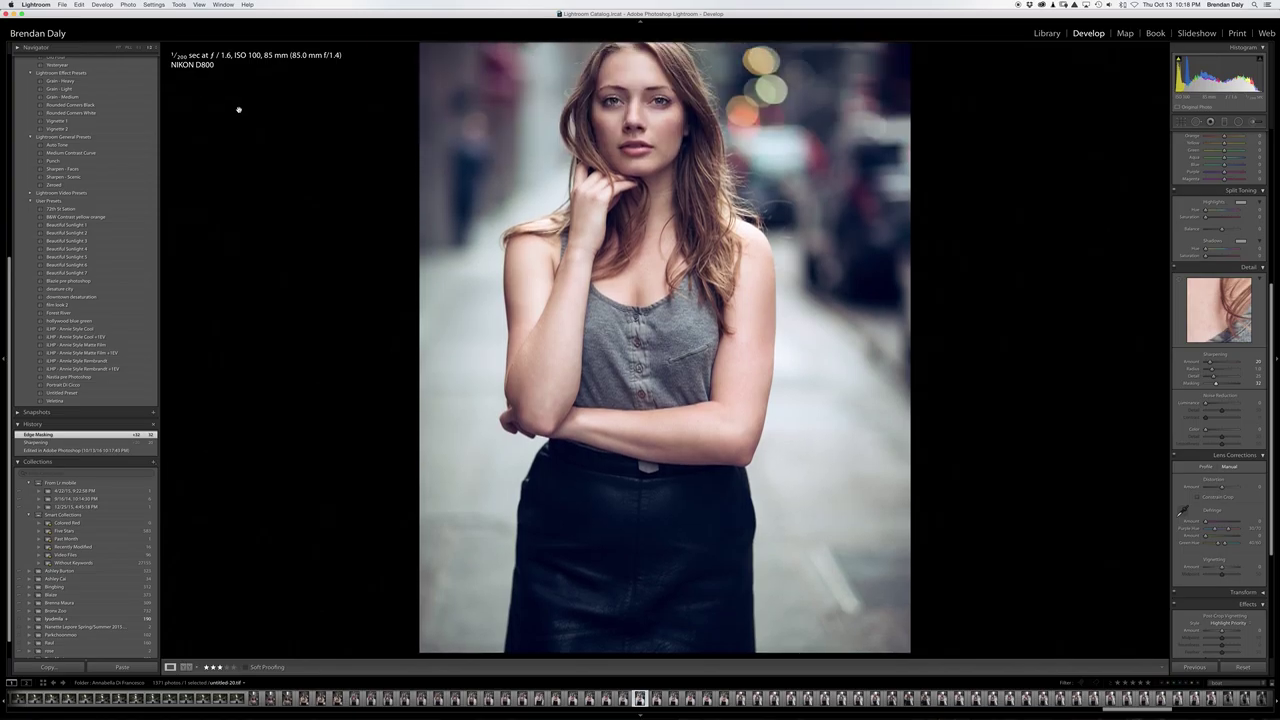
left_click(156, 50)
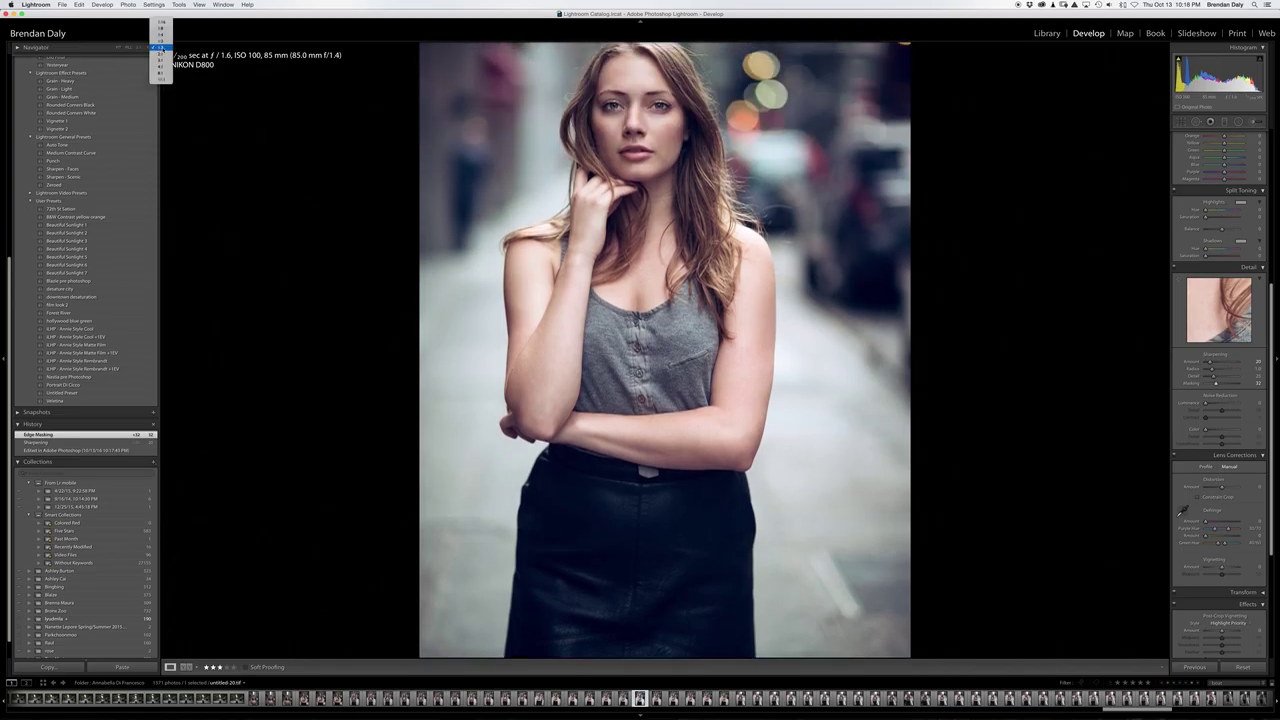
left_click(166, 44)
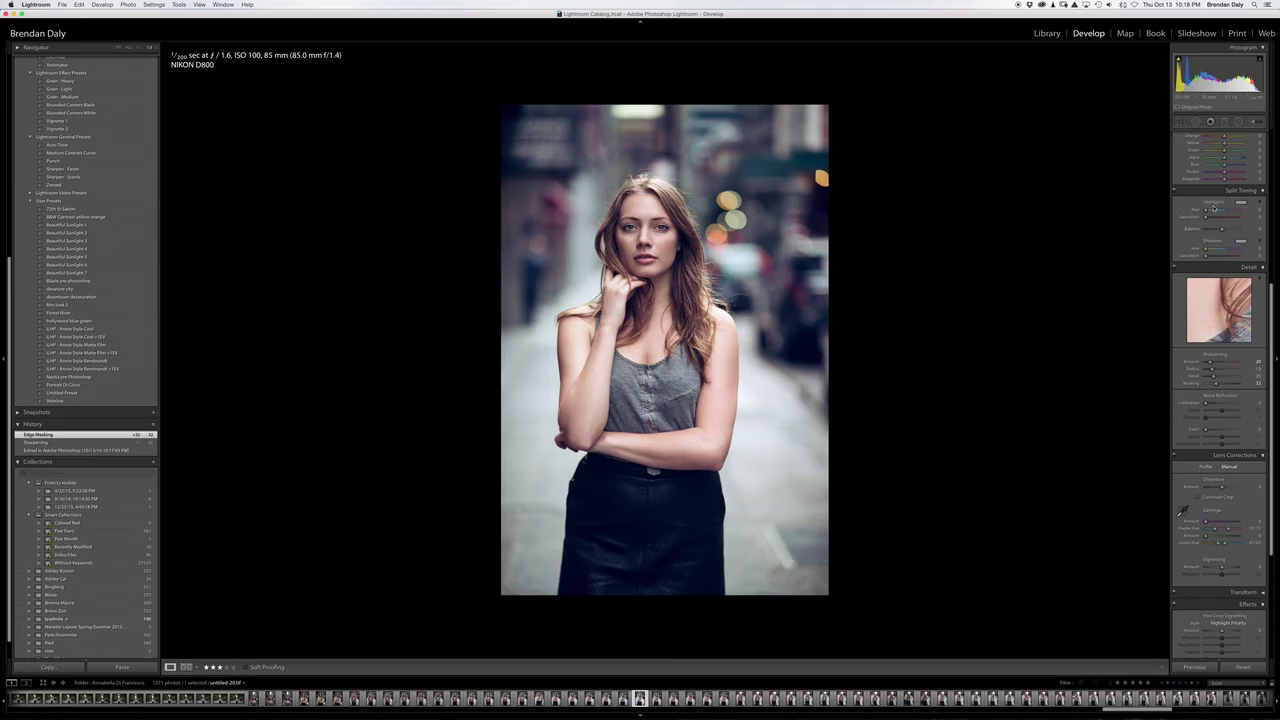
- Brush a local adjustment with raised Shadows over the dark leather skirt to bring out its detail
left_click(1255, 122)
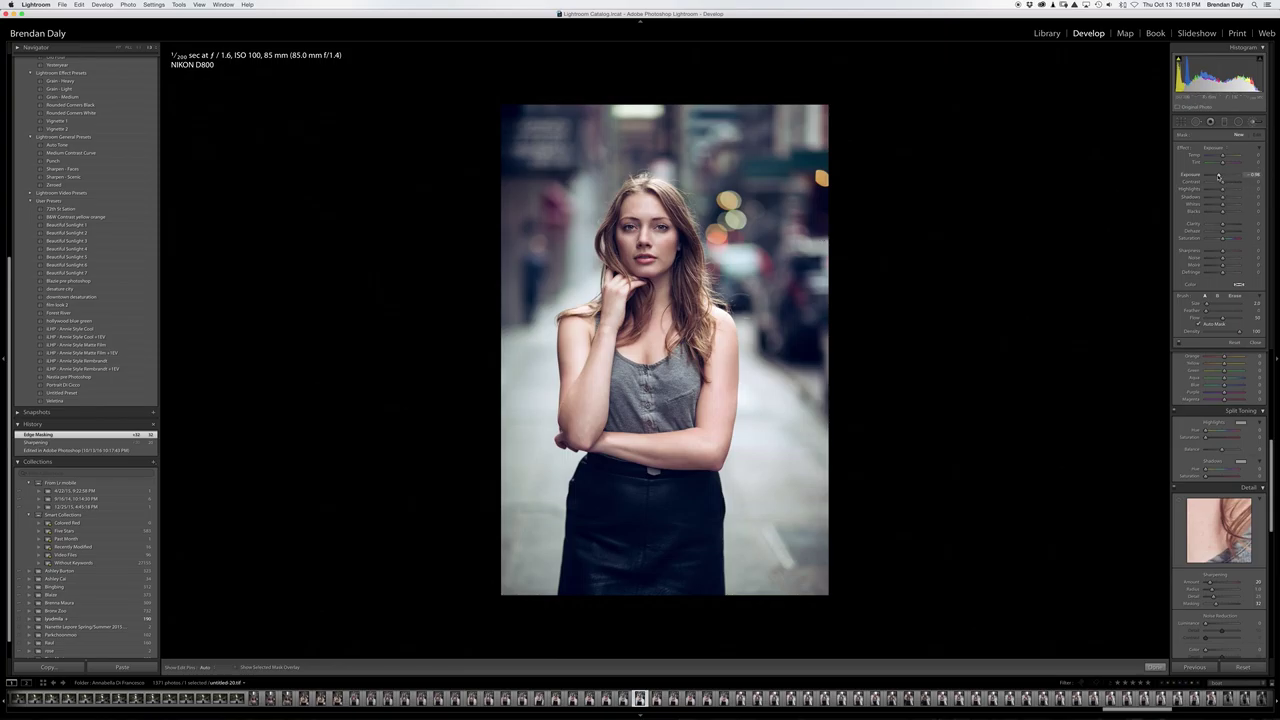
left_click_drag(1222, 198, 1233, 198)
scroll(620, 512, "up", 5)
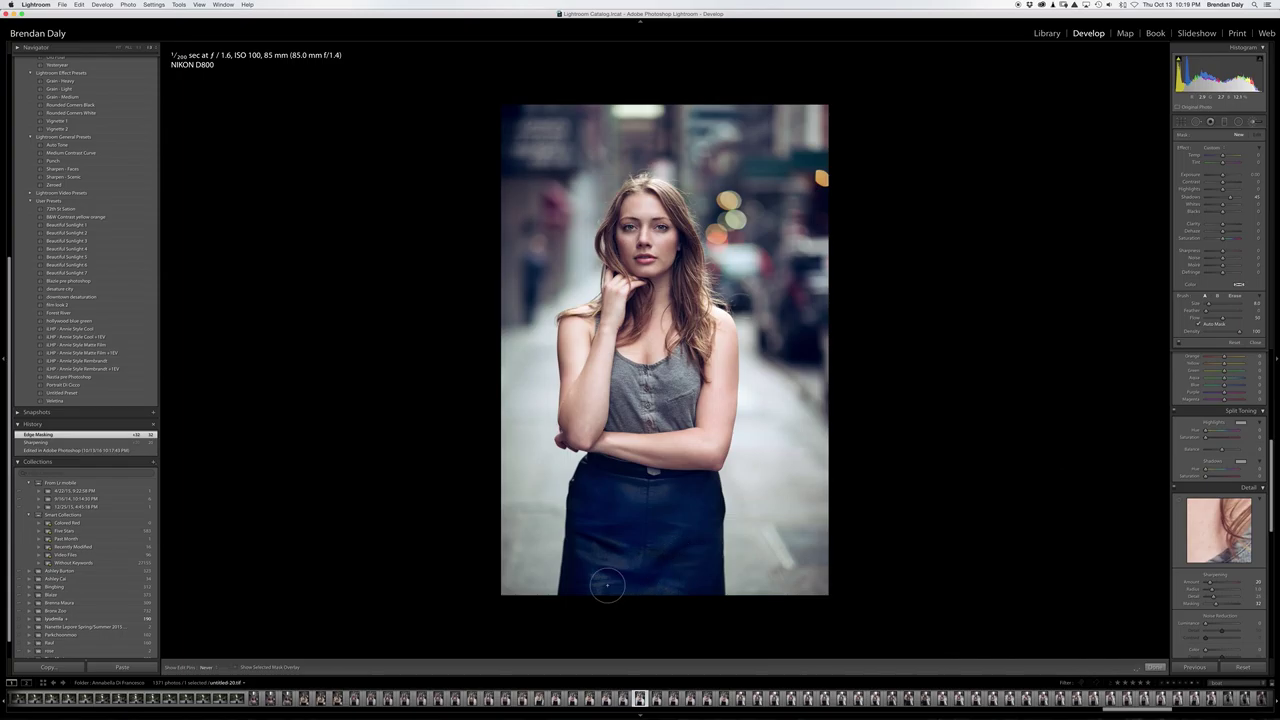
left_click(578, 577)
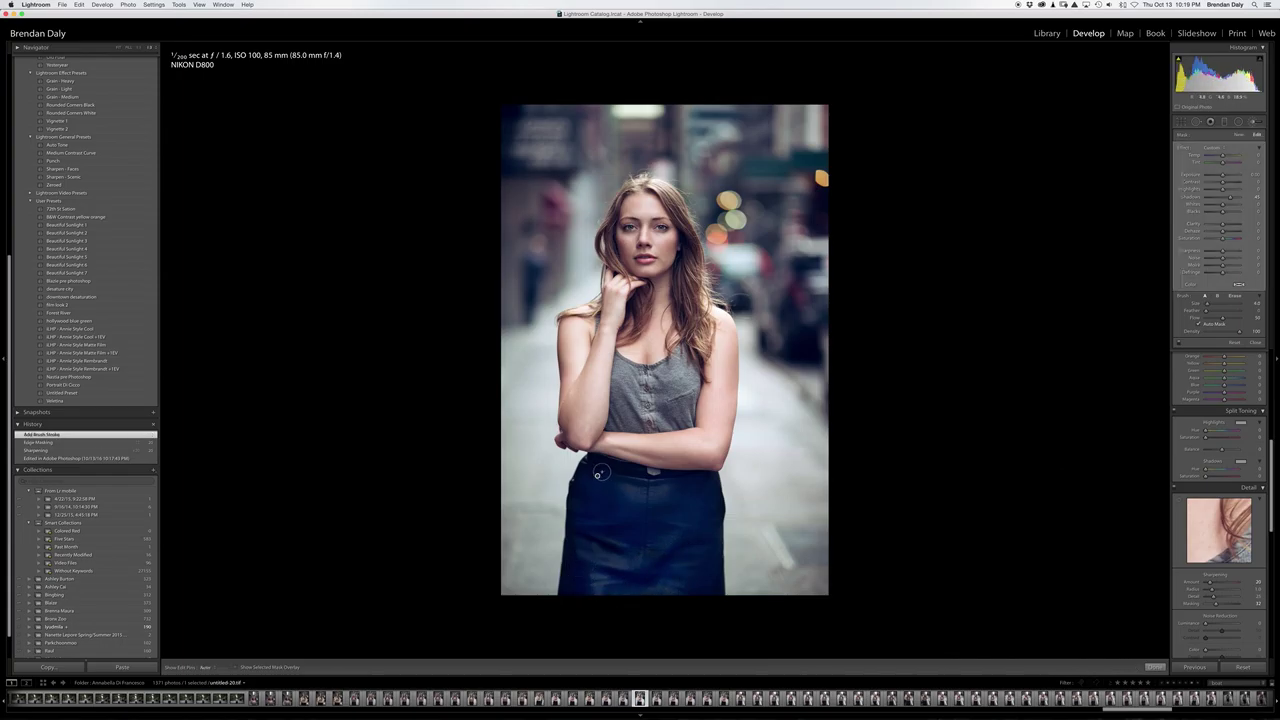
mouse_move(596, 468)
left_mouse_down()
mouse_move(635, 474)
mouse_move(580, 493)
mouse_move(563, 600)
left_mouse_up()
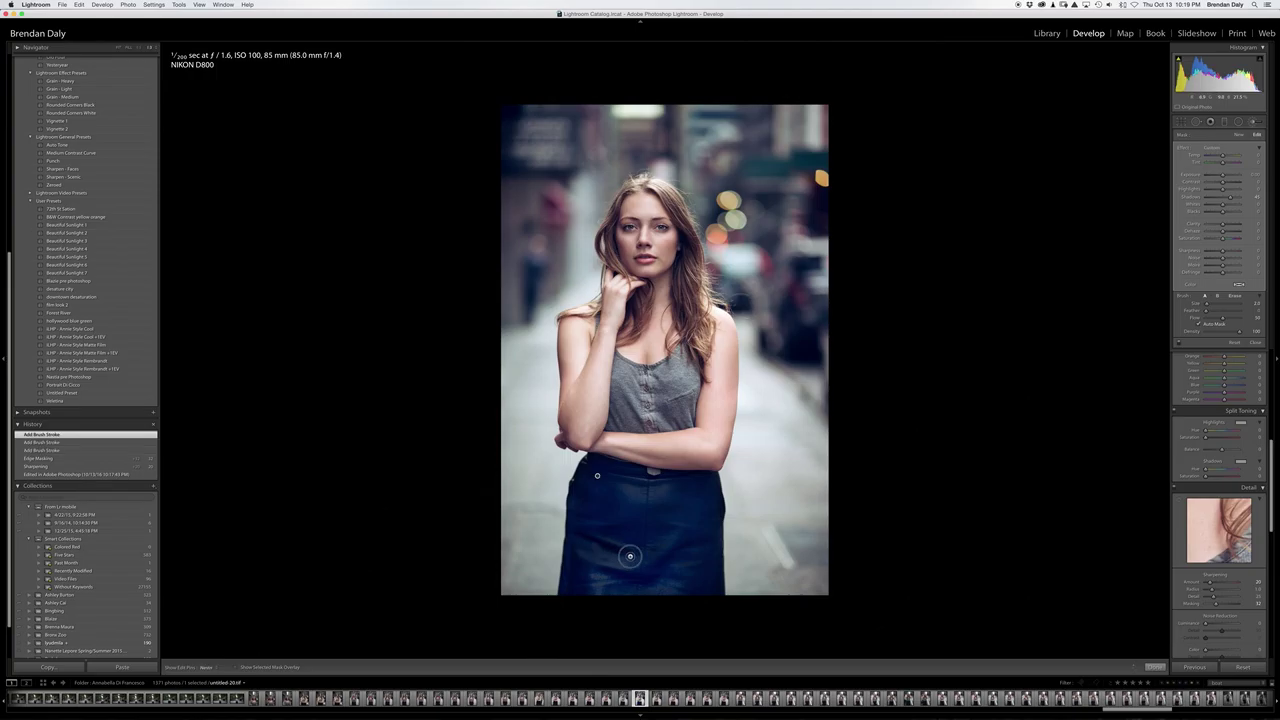
- Extend the skirt's brush mask down to its lower hem on the side below her elbow, with the edit pins hidden
key("h")
mouse_move(684, 526)
left_mouse_down()
mouse_move(722, 503)
mouse_move(715, 480)
mouse_move(720, 595)
left_mouse_up()
key("h")
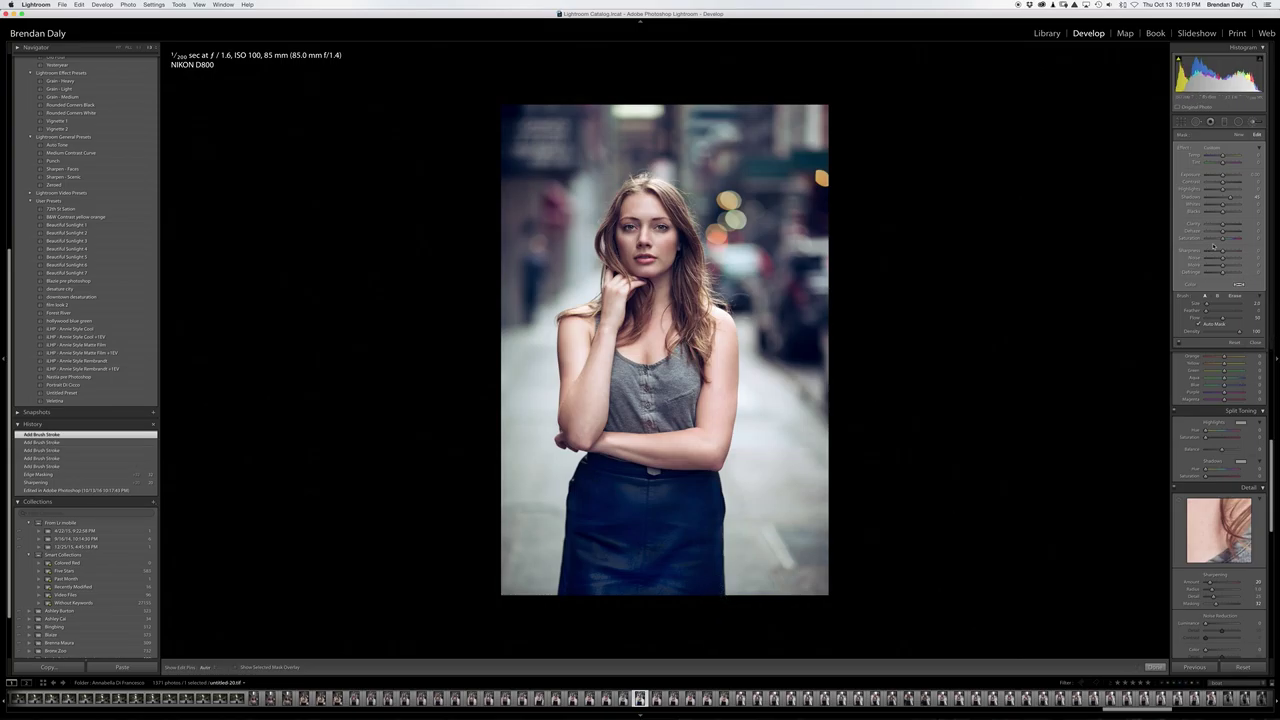
- Tune the skirt's brush adjustment with lower Blacks, raised Whites and Highlights, reduced Shadows and slightly higher Exposure
left_click_drag(1222, 211, 1219, 211)
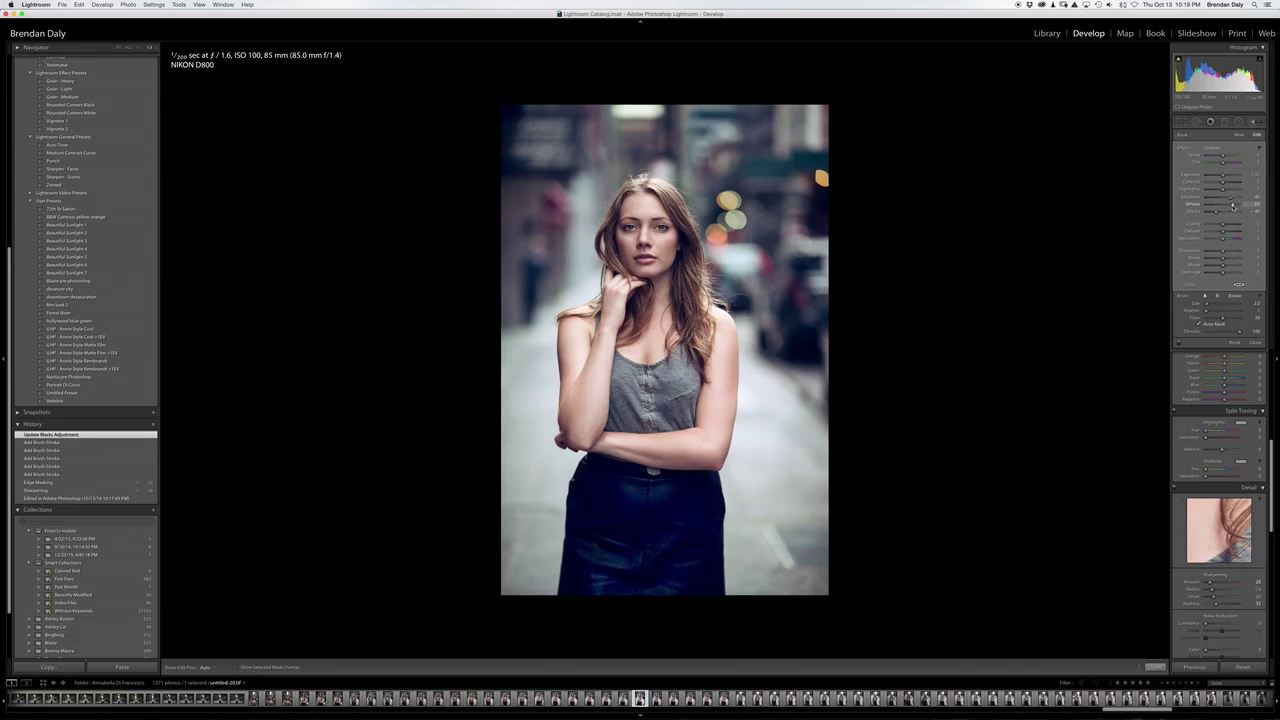
left_click(1232, 205)
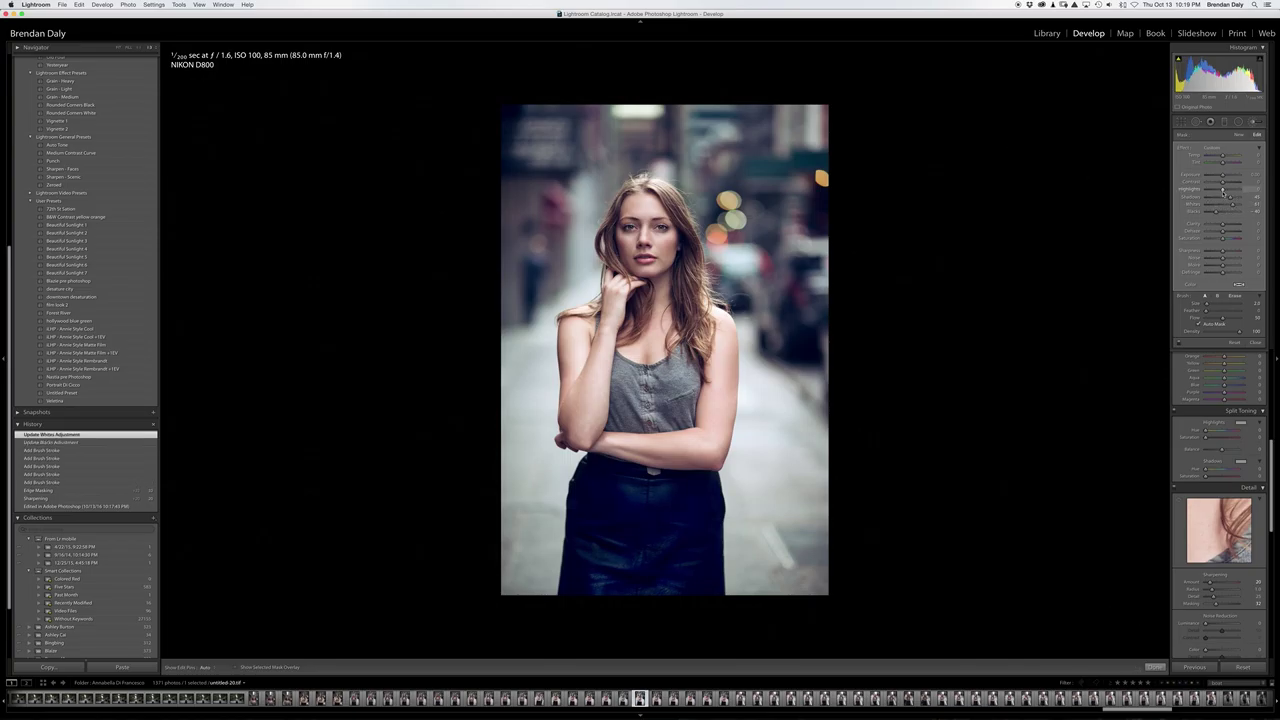
left_click_drag(1223, 190, 1230, 195)
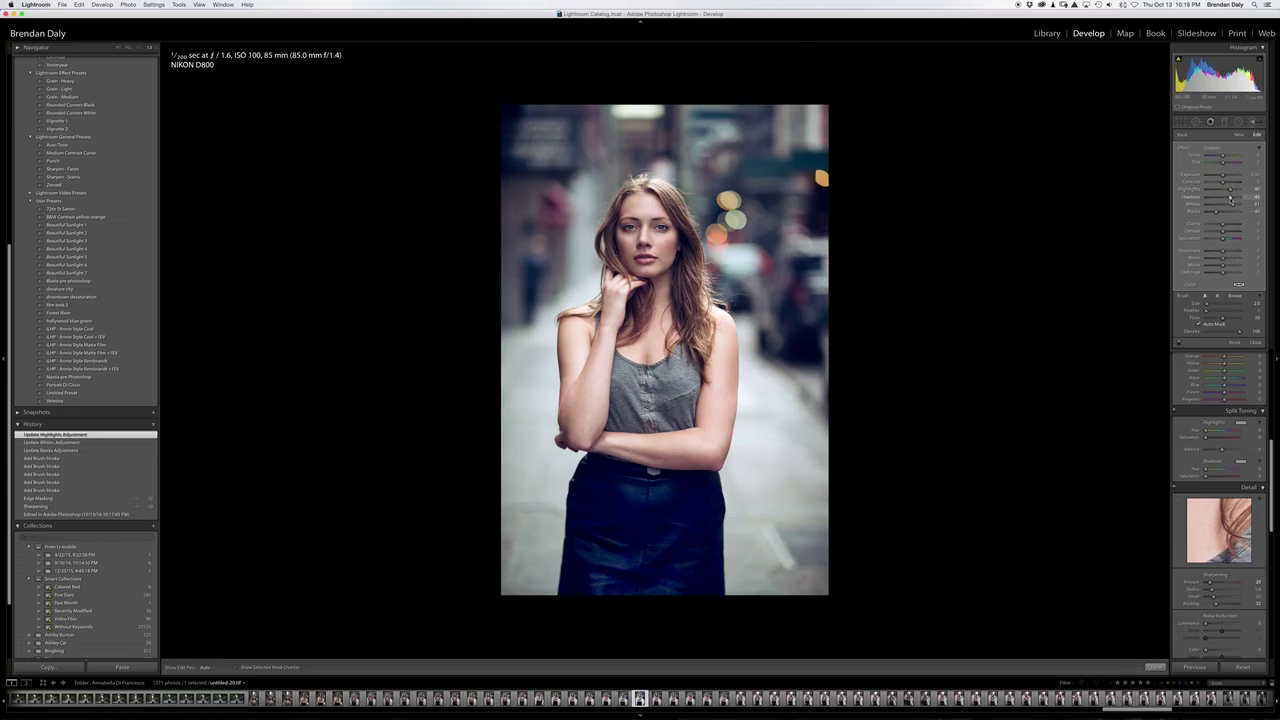
left_click_drag(1228, 198, 1226, 177)
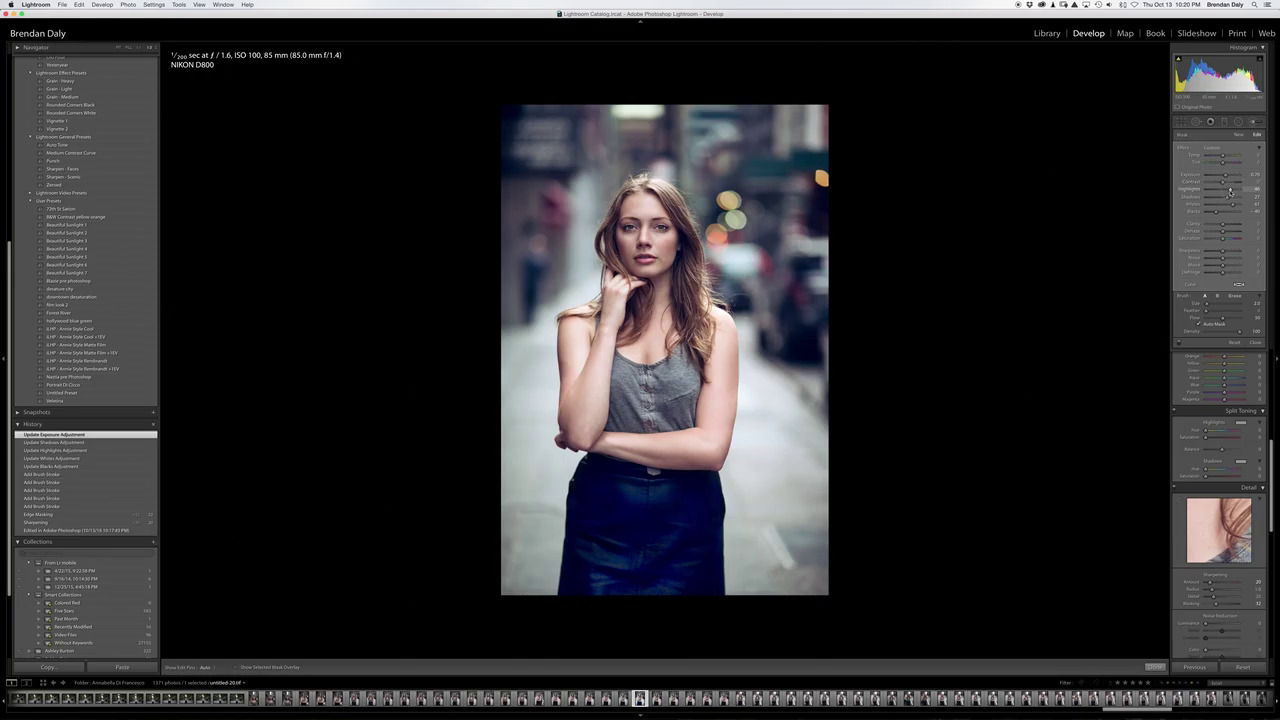
left_click_drag(1230, 190, 1232, 190)
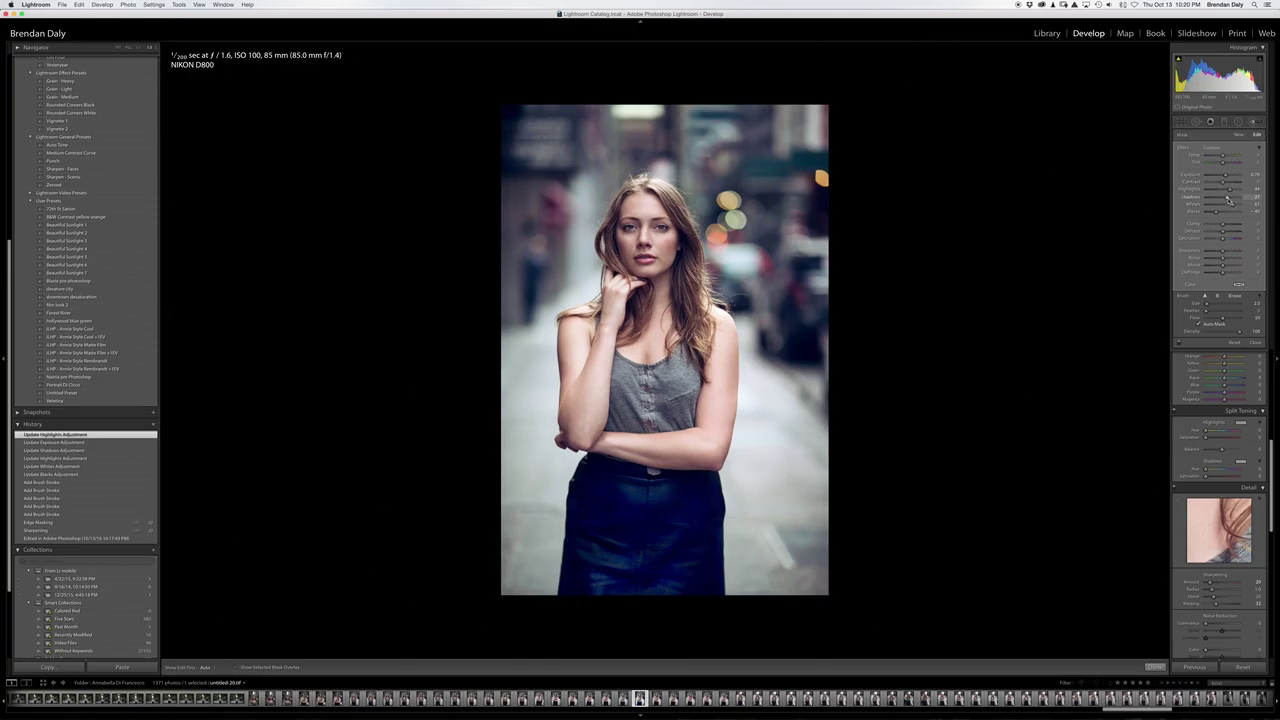
left_click_drag(1227, 198, 1231, 198)
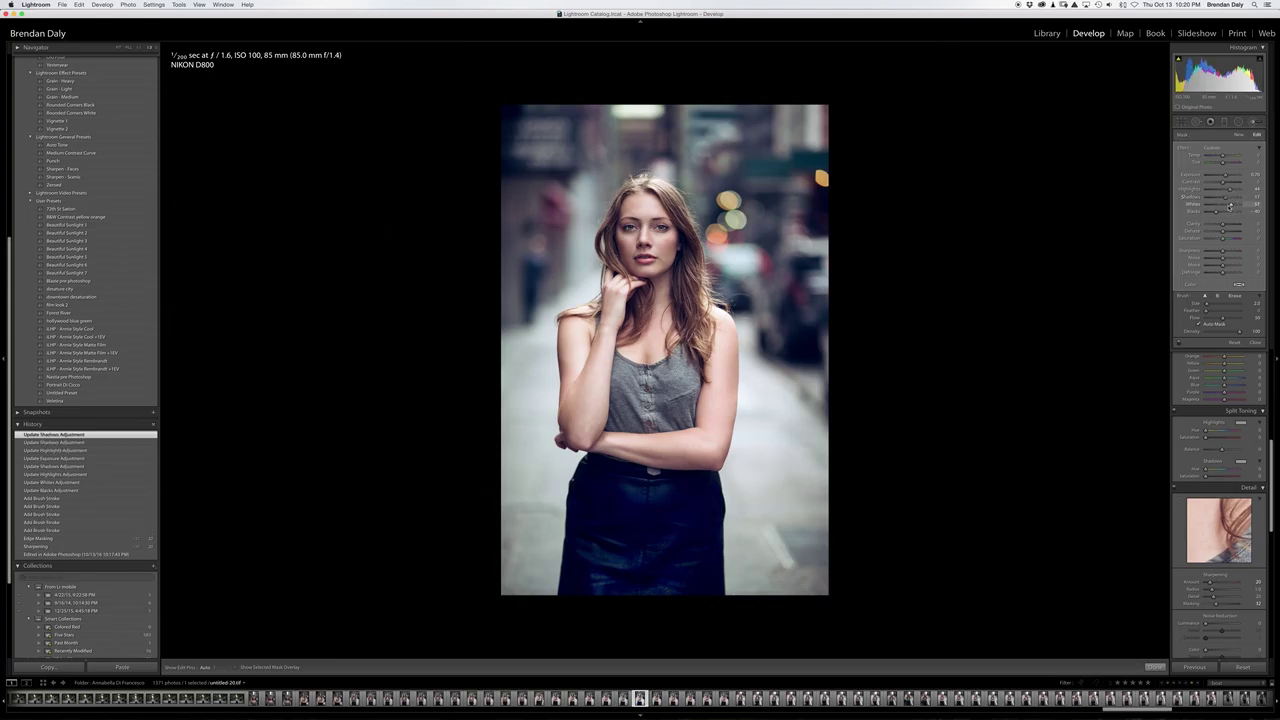
left_click_drag(1224, 205, 1226, 205)
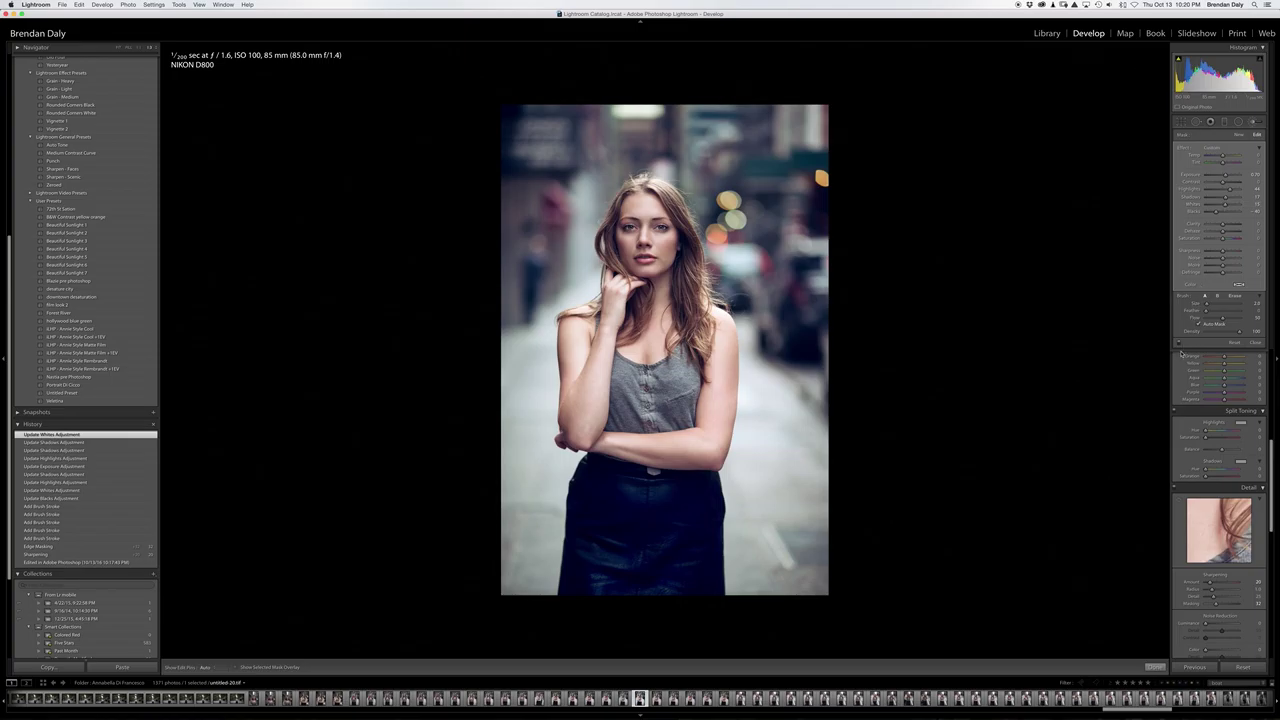
- Compare the skirt with the brush adjustments off and on, and revert the photo to the earlier Sharpening history state
left_click(1179, 344)
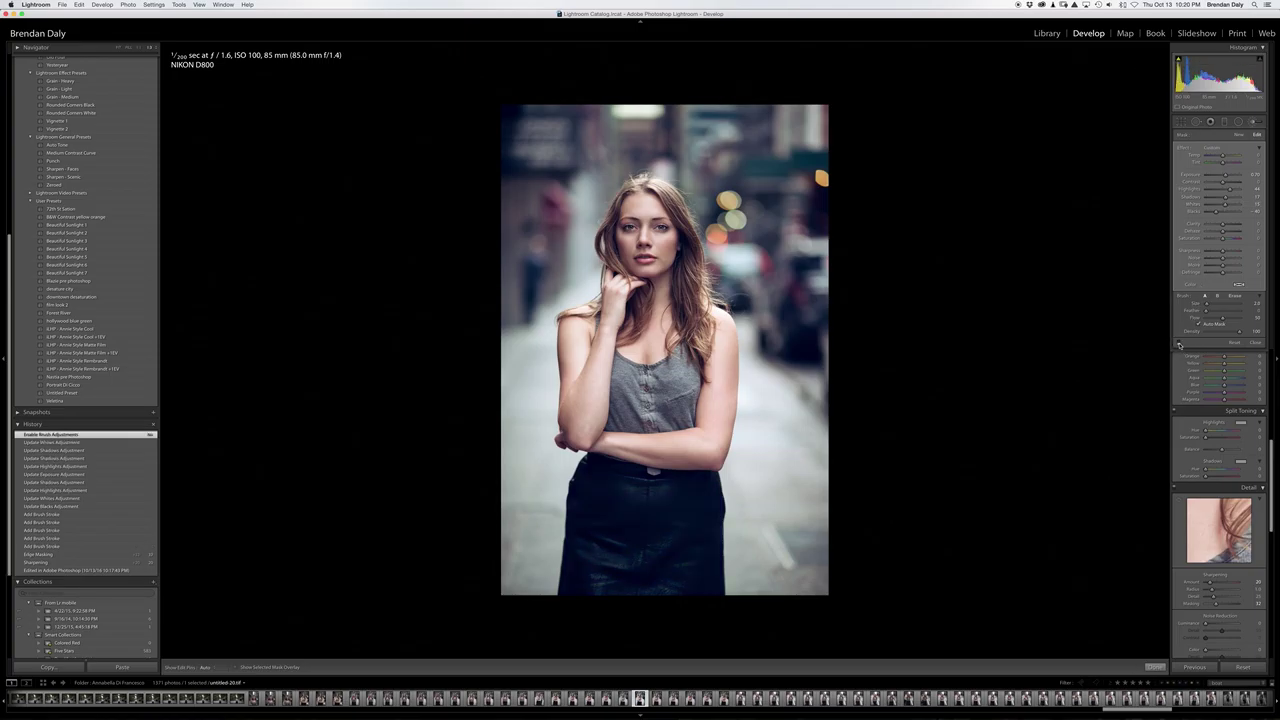
left_click(1179, 344)
left_click(1179, 344)
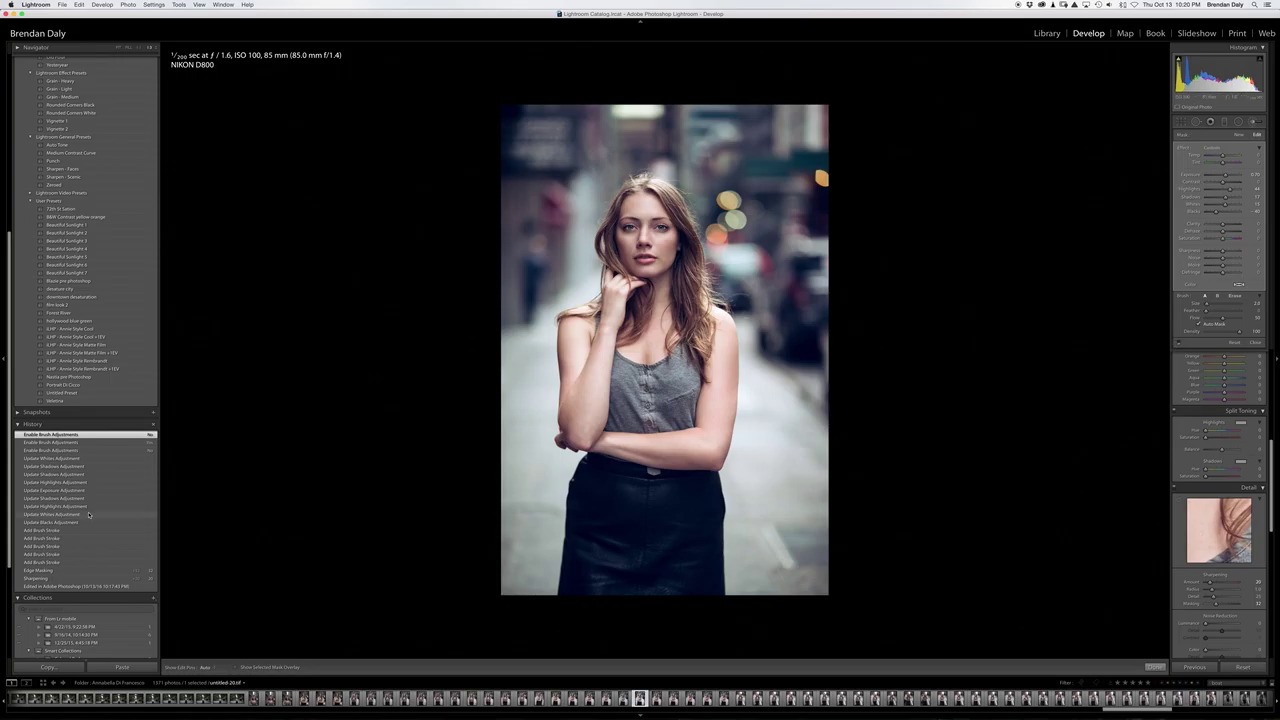
left_click(63, 577)
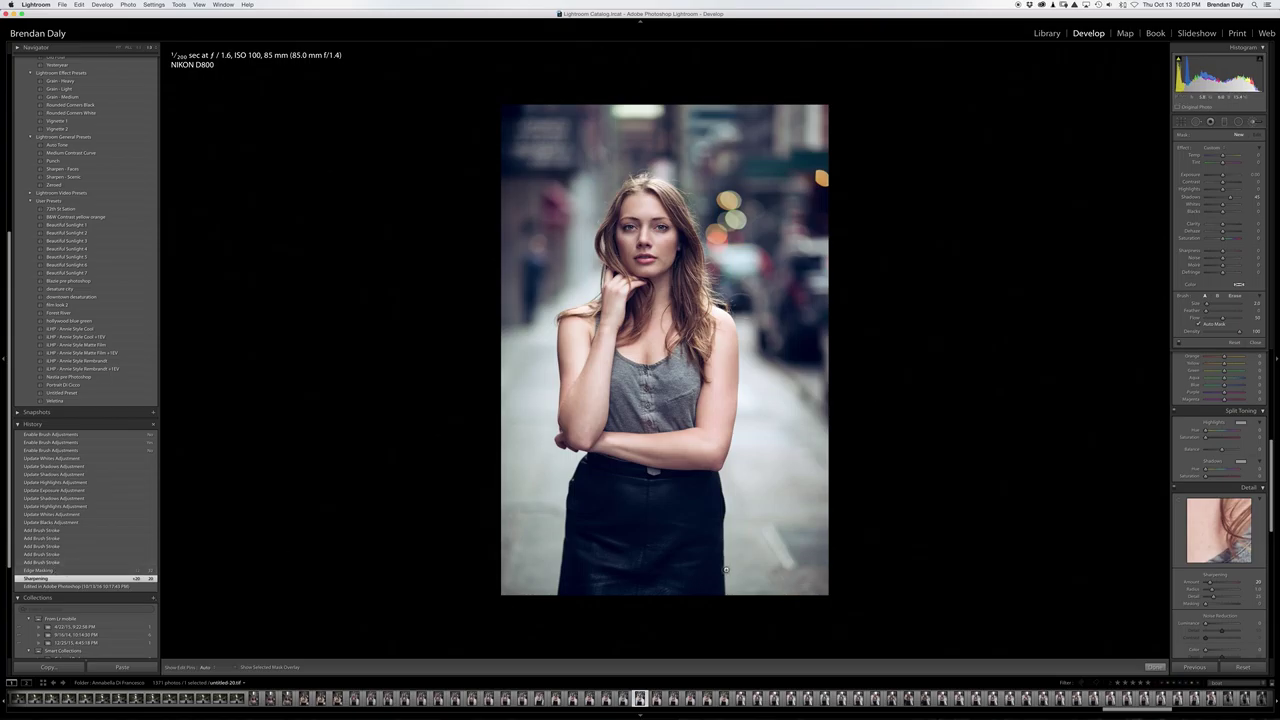
- Try a different Blue Primary saturation in Camera Calibration, and reset it to its default
scroll(1220, 543, "down", 10)
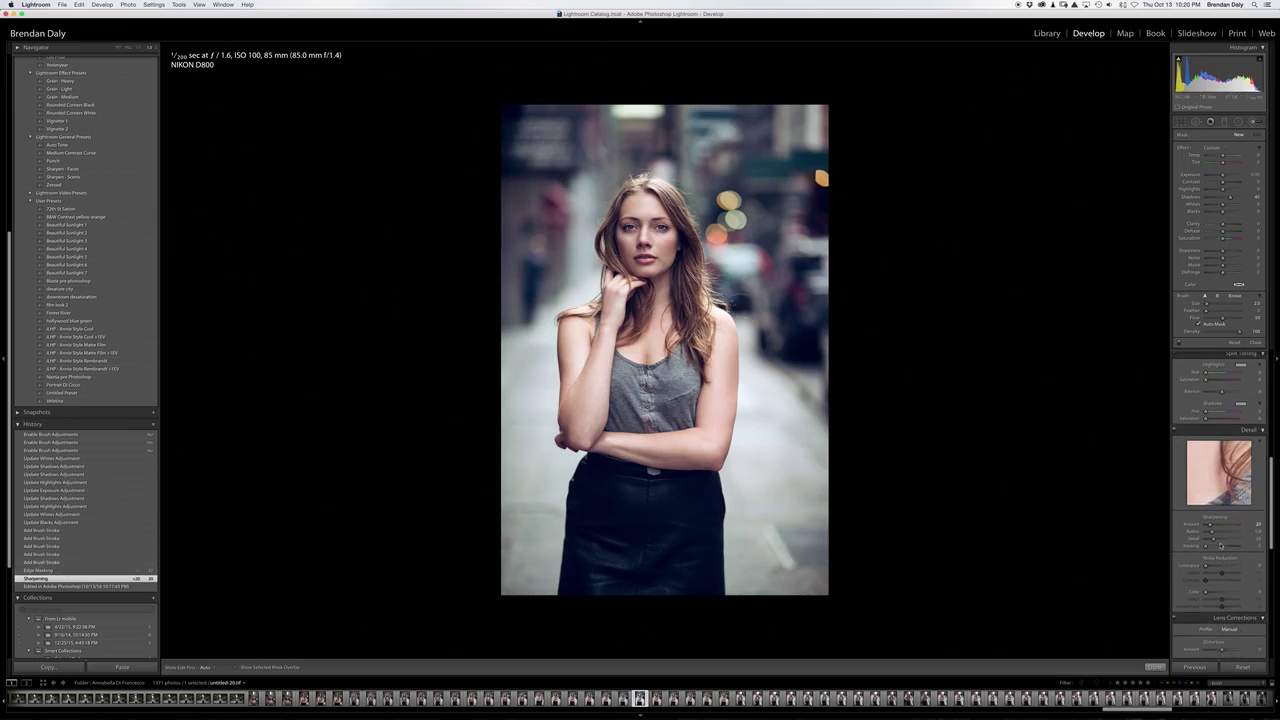
scroll(1220, 545, "down", 4)
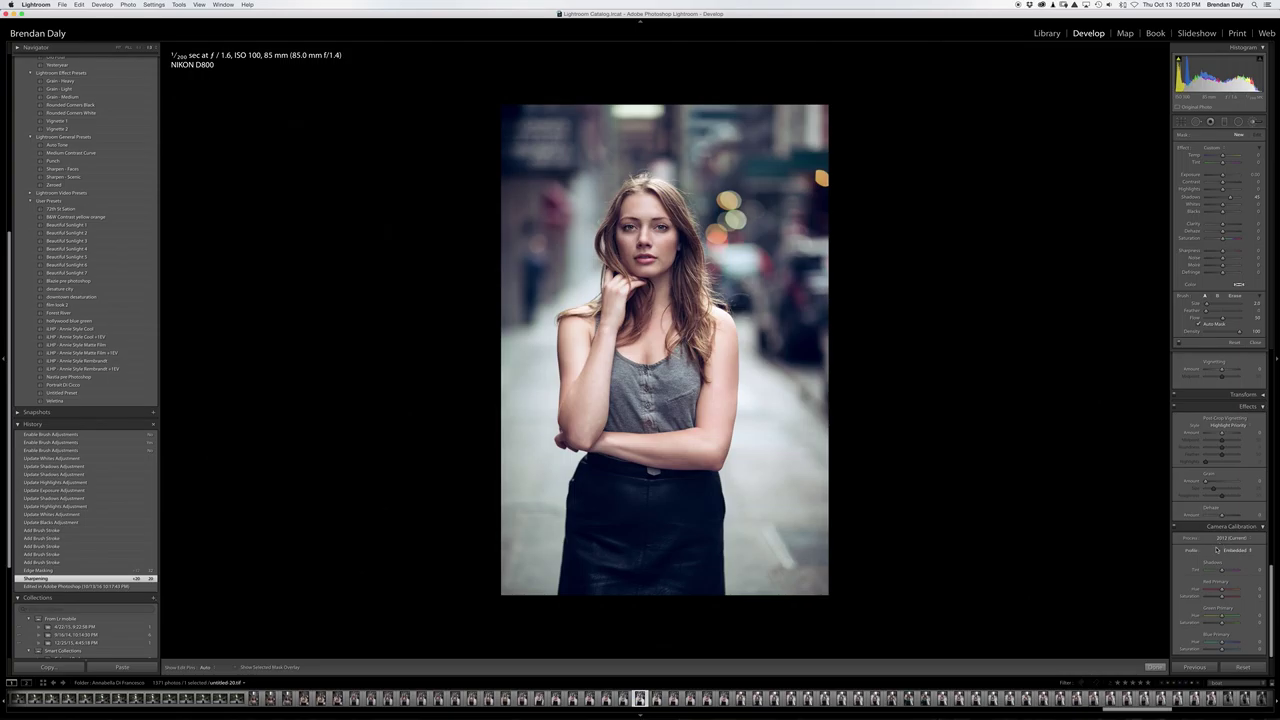
mouse_move(1220, 651)
left_mouse_down()
mouse_move(1209, 651)
mouse_move(1240, 651)
mouse_move(1226, 651)
left_mouse_up()
double_click(1195, 651)
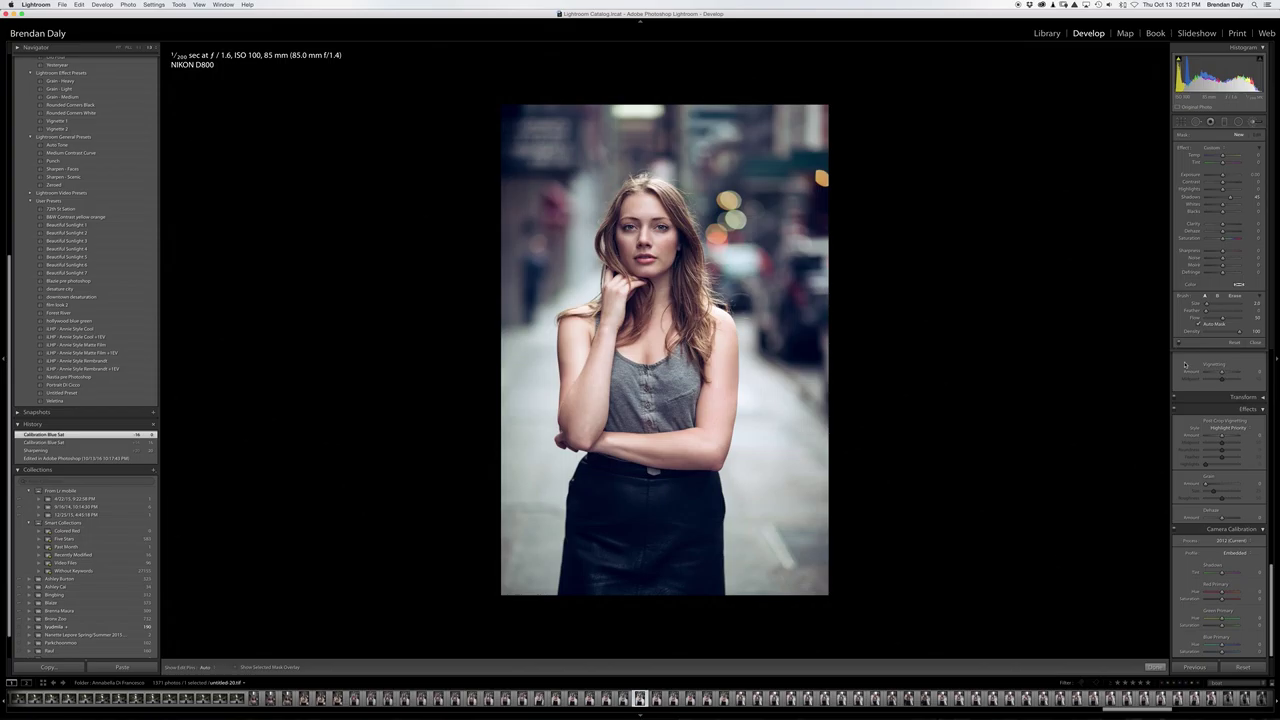
- Close the Adjustment Brush and rate the finished portrait five stars
scroll(1214, 377, "up", 15)
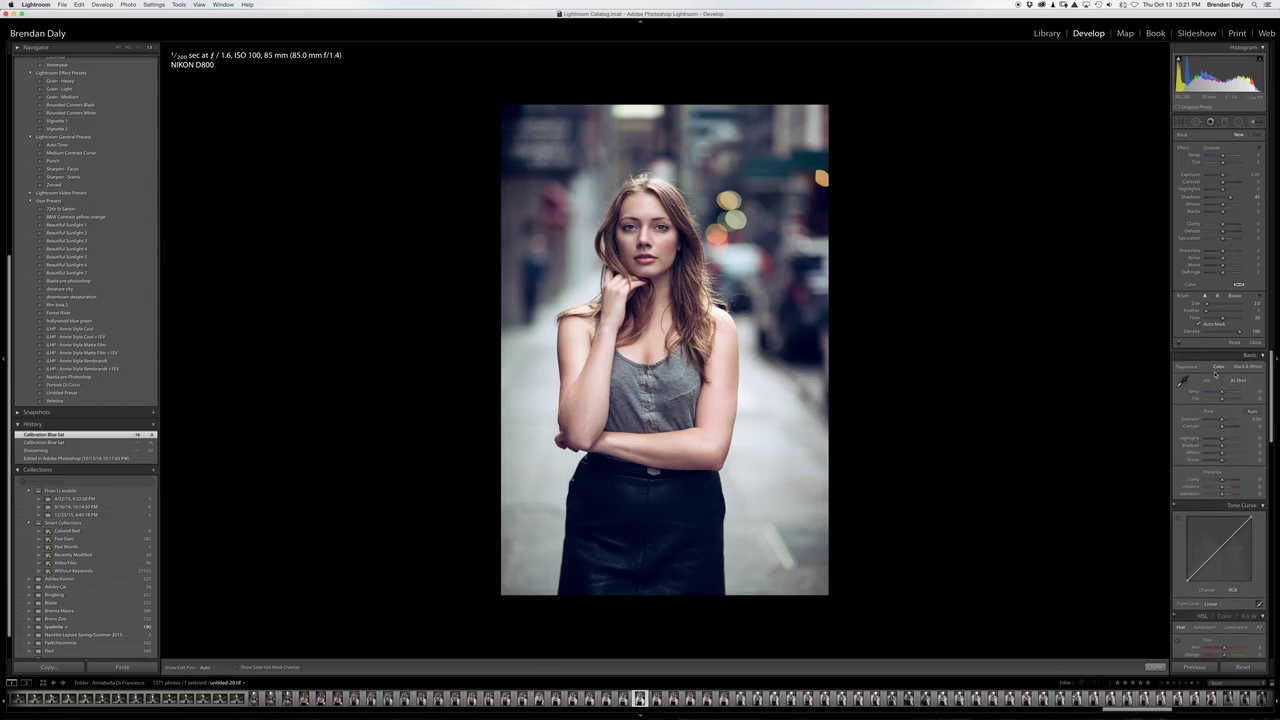
left_click(1256, 122)
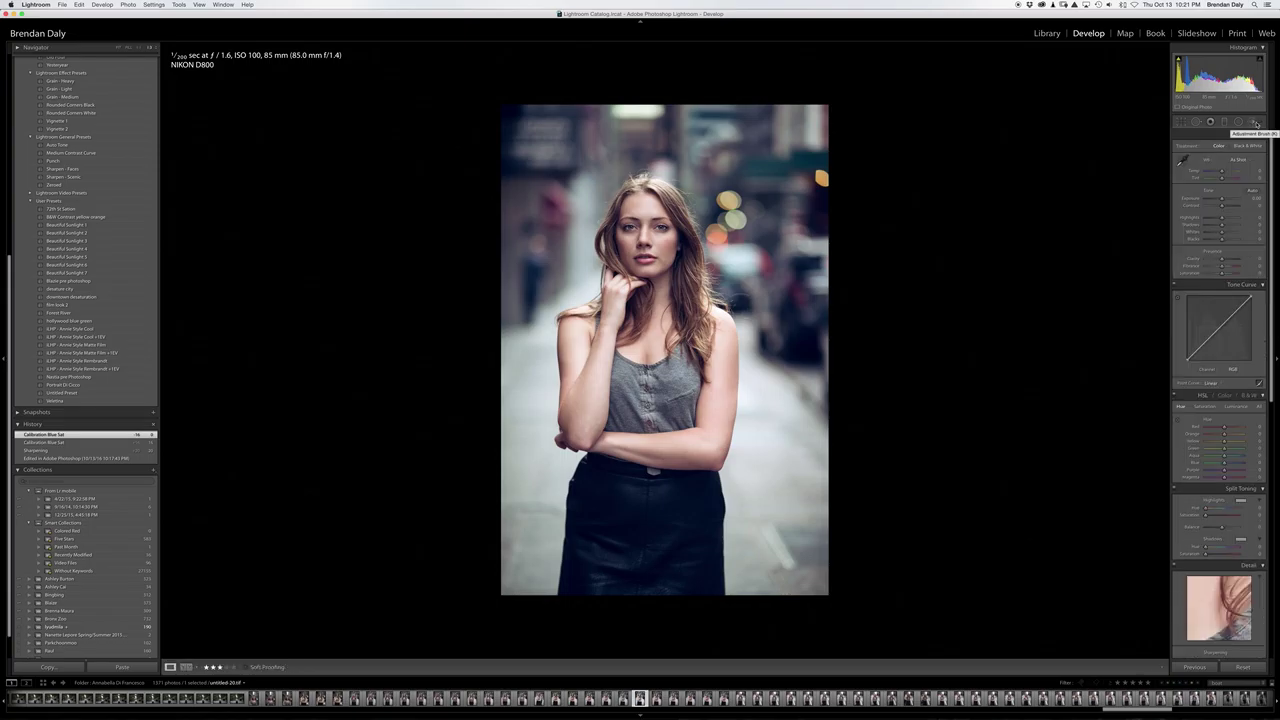
key("5")
- Compare the finished portrait with the neighbouring original version of the same shot
key("Left")
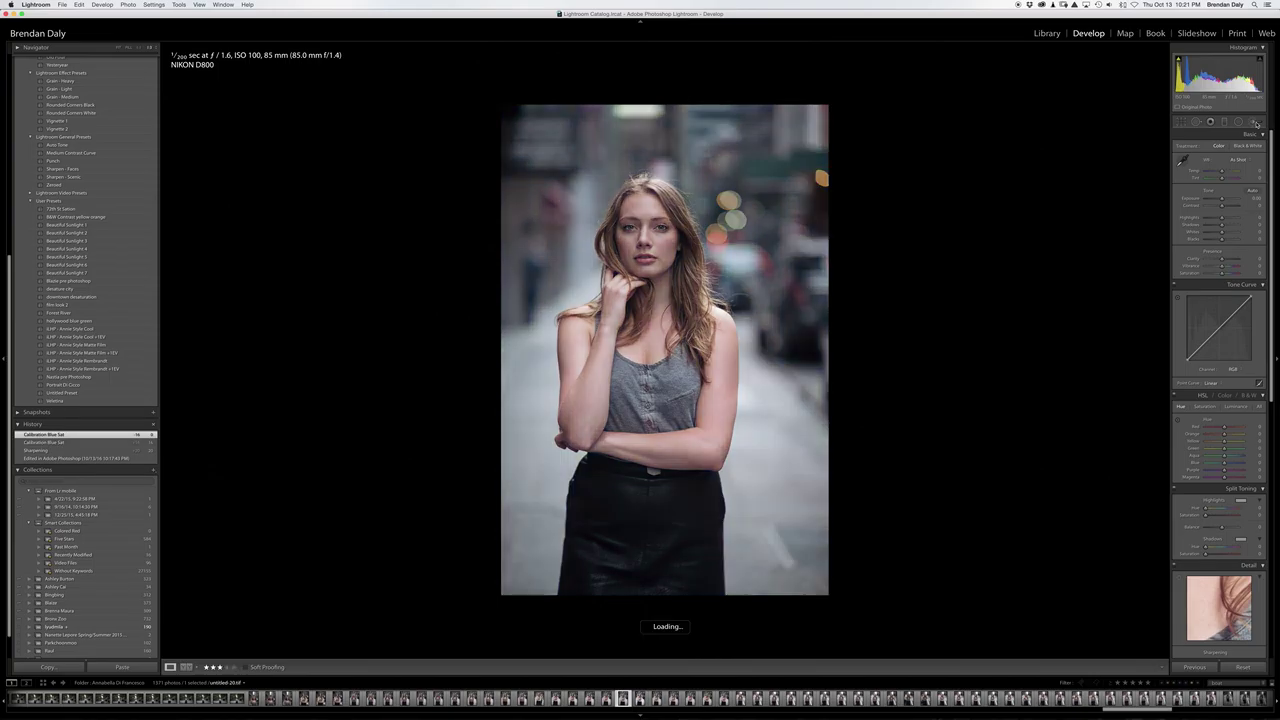
key("Right")
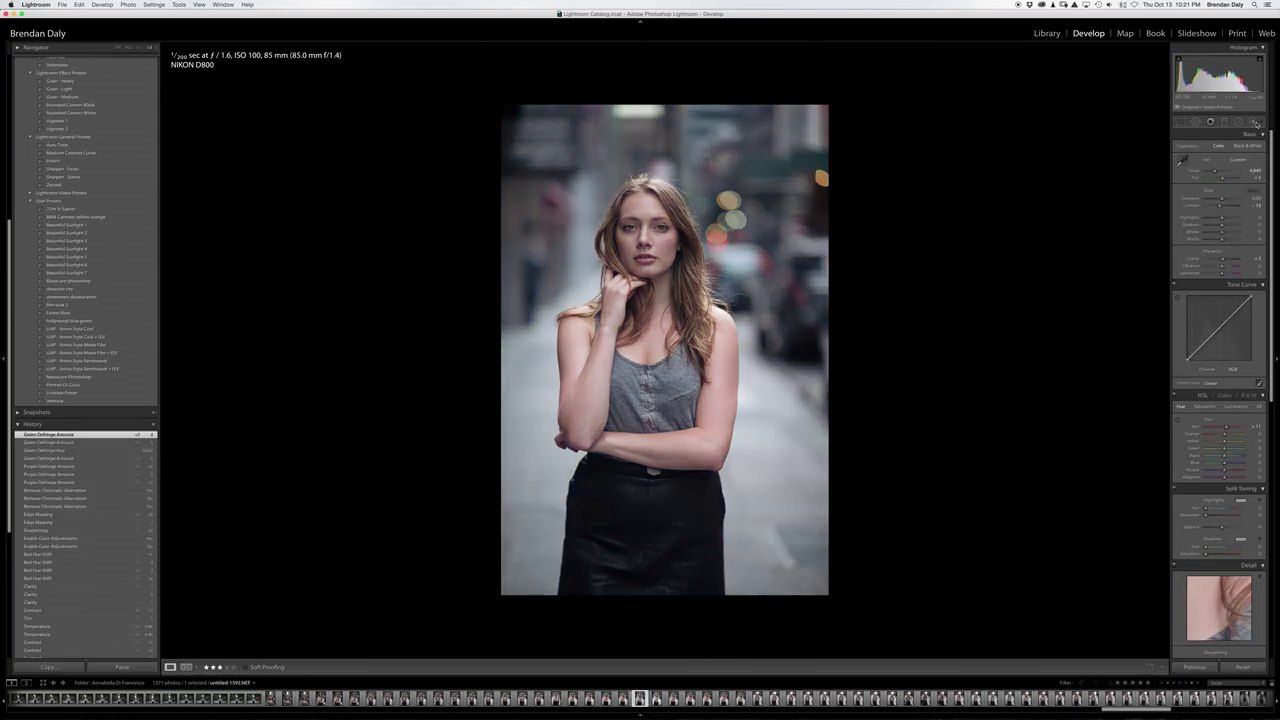
key("Right")
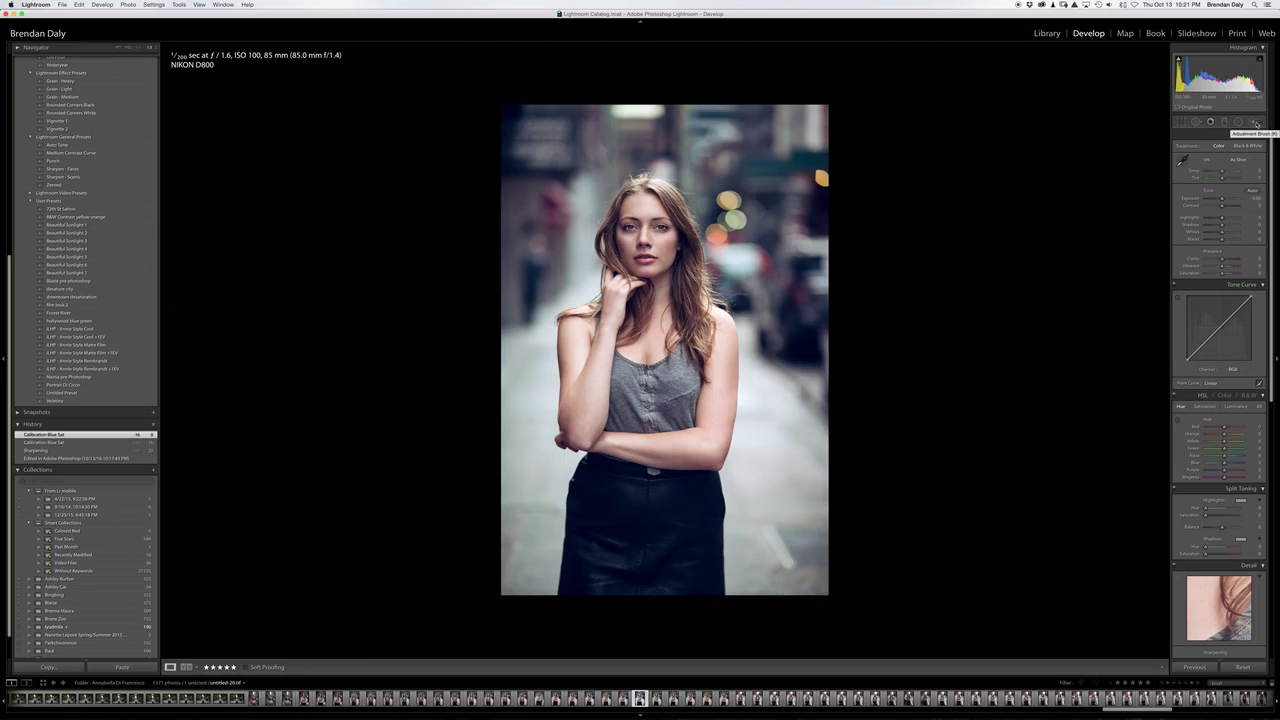
key("Left")
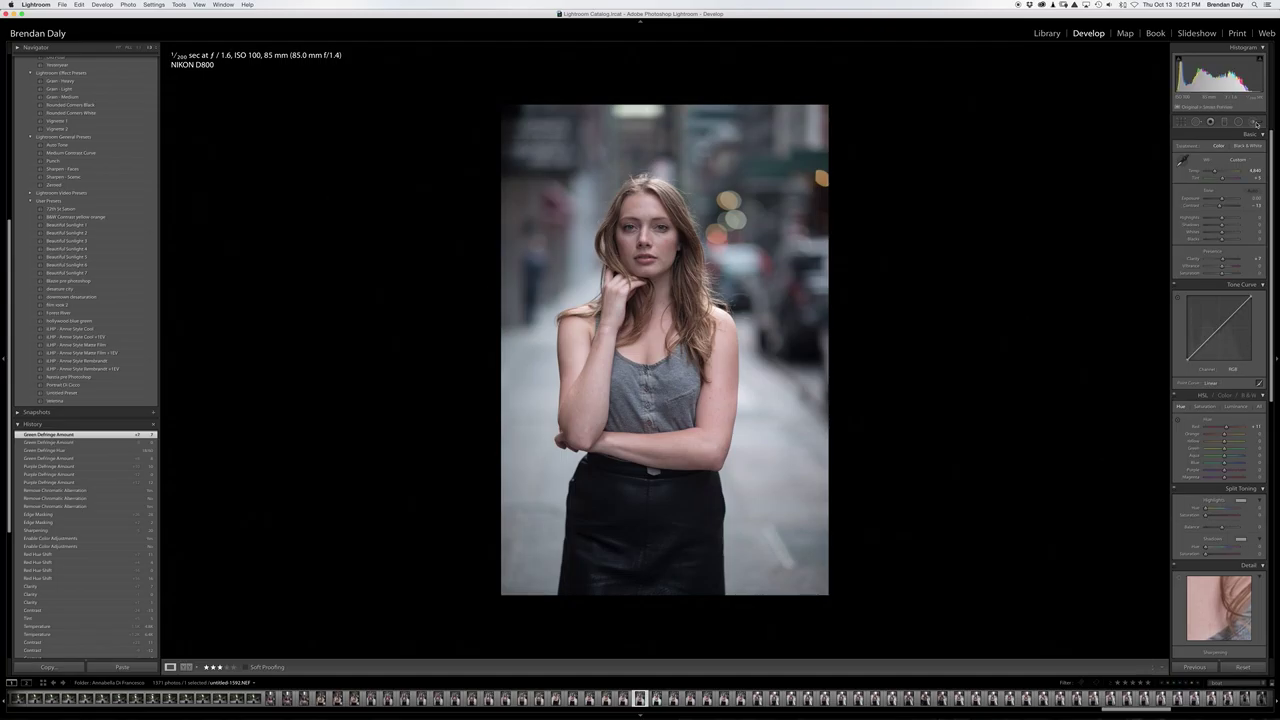
key("Right")
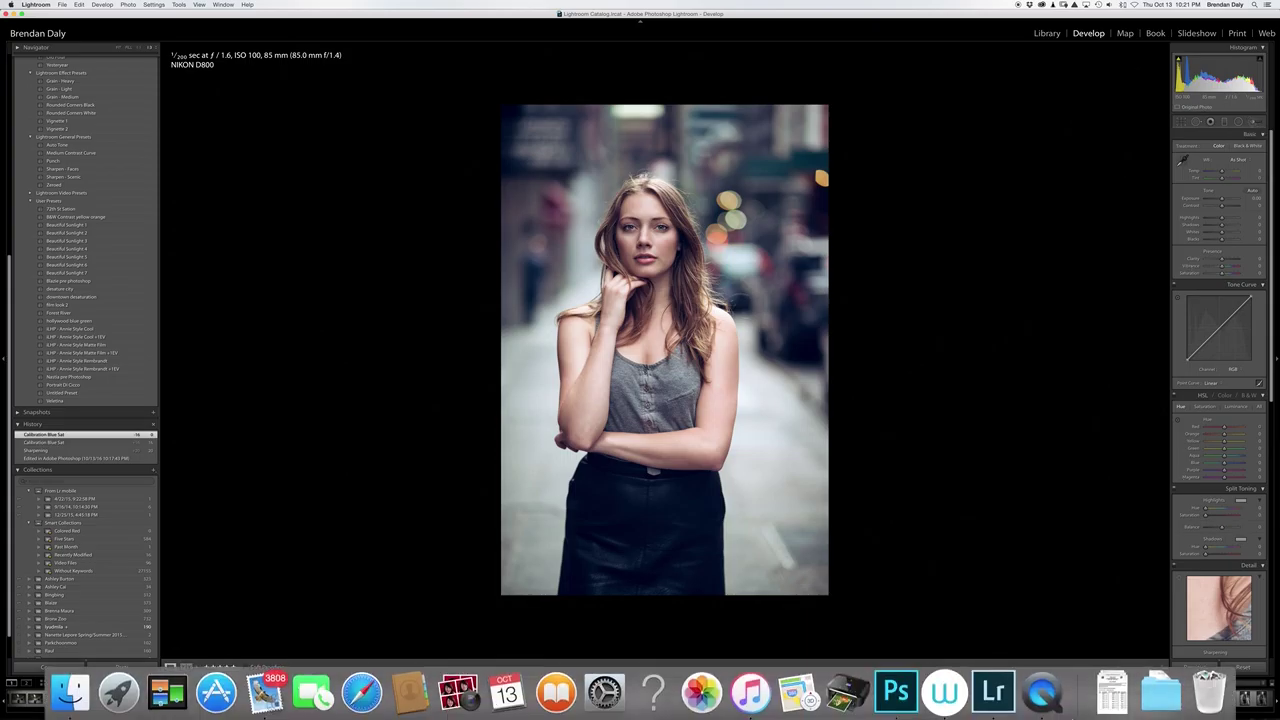
left_click(1042, 692)
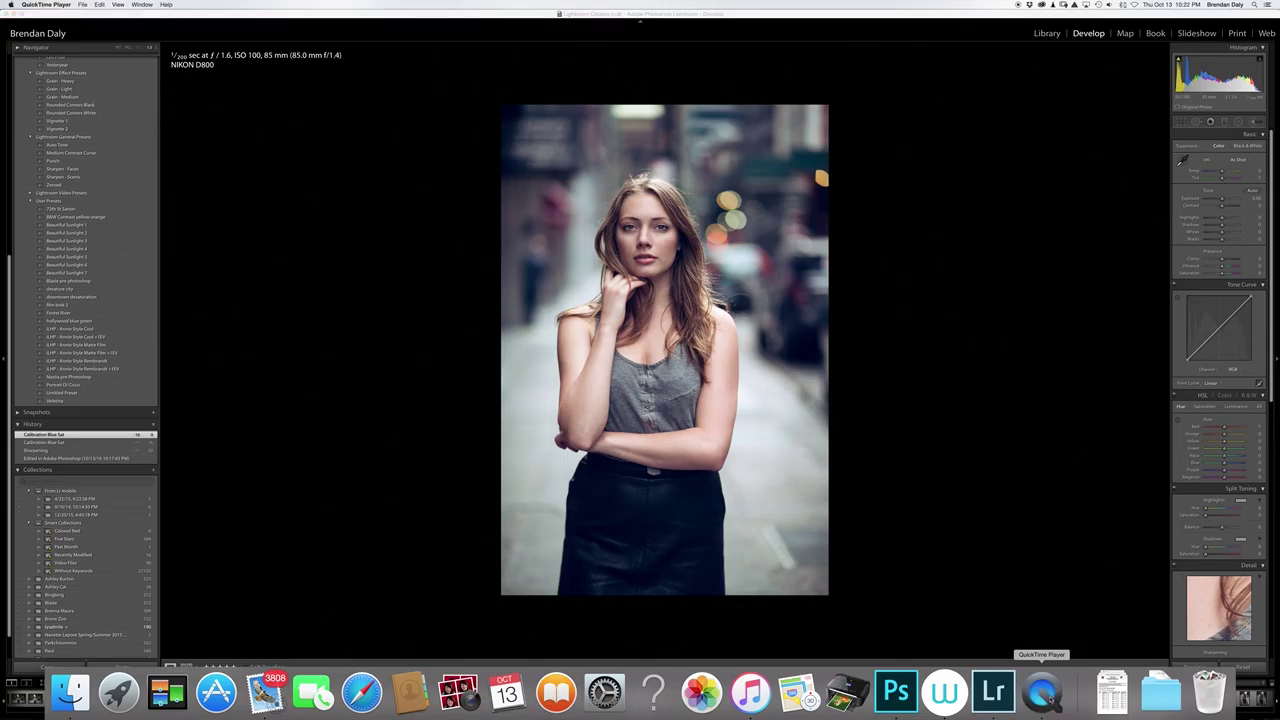
right_click(1042, 692)
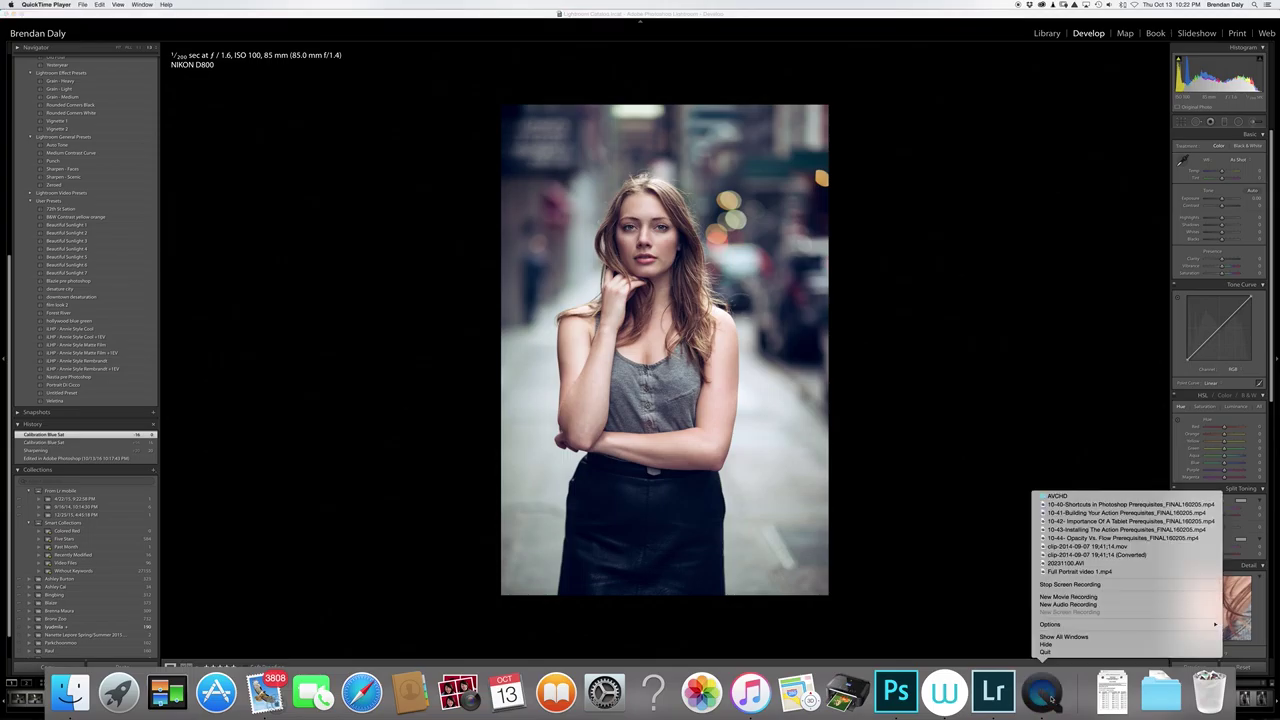